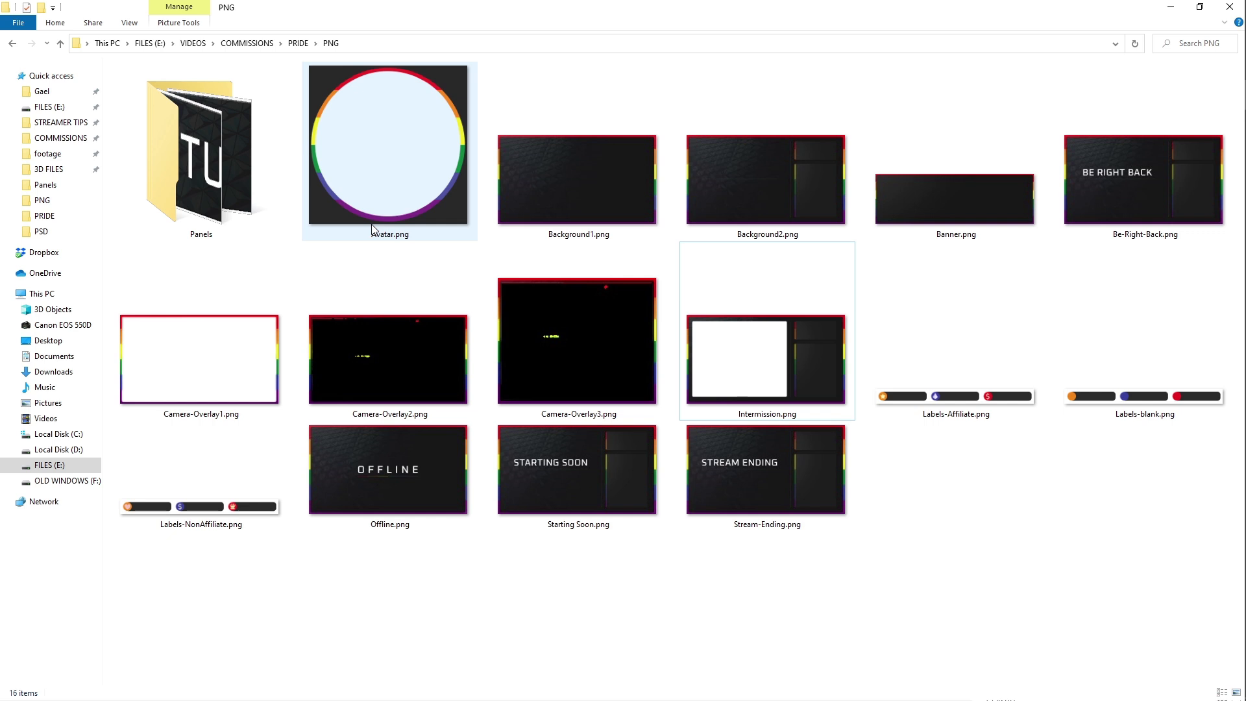
- Look through the overlay images in the PNG folder, starting with Avatar.png and continuing through the backgrounds, camera overlays, labels and stream screens
double_click(373, 229)
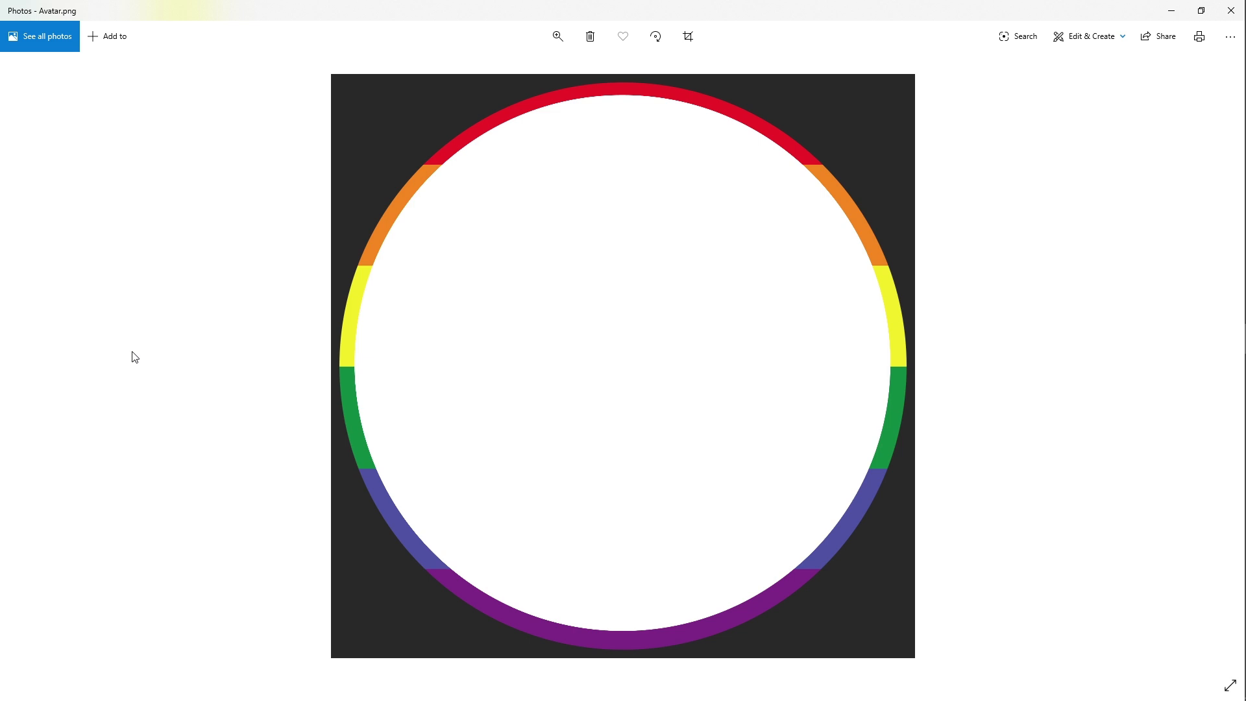
key(Right)
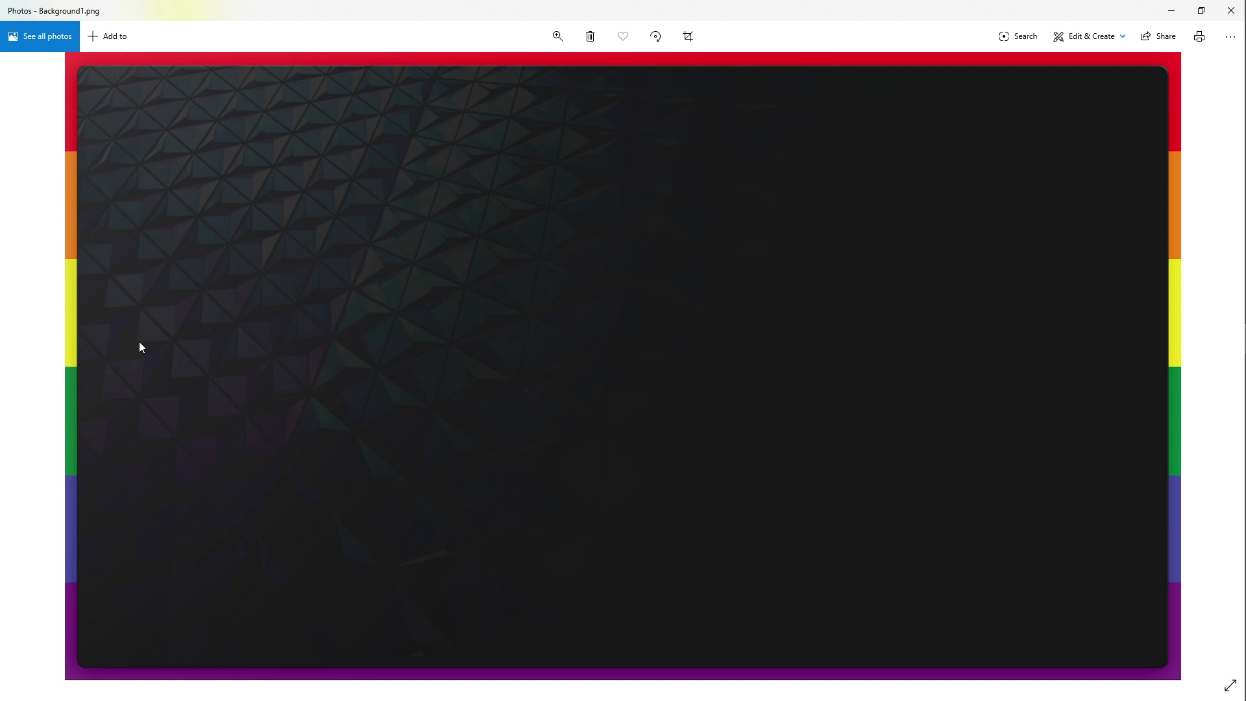
key(Right)
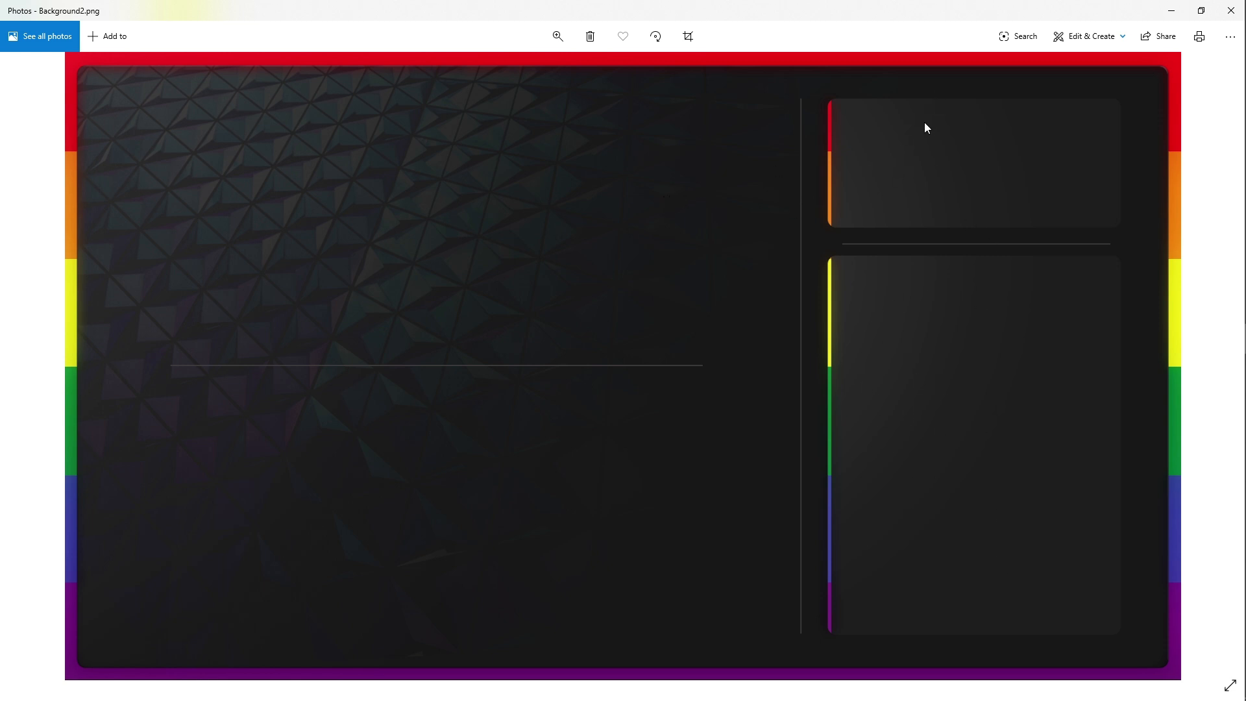
key(Right)
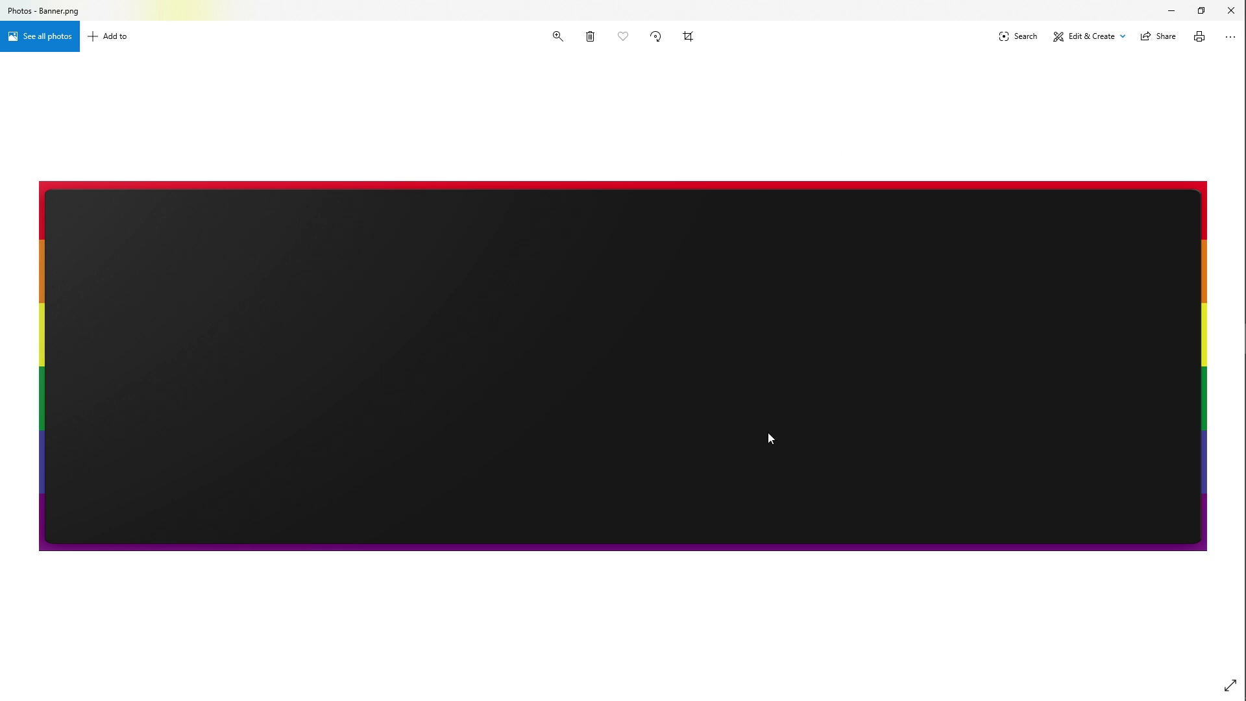
key(Right)
key(Right)
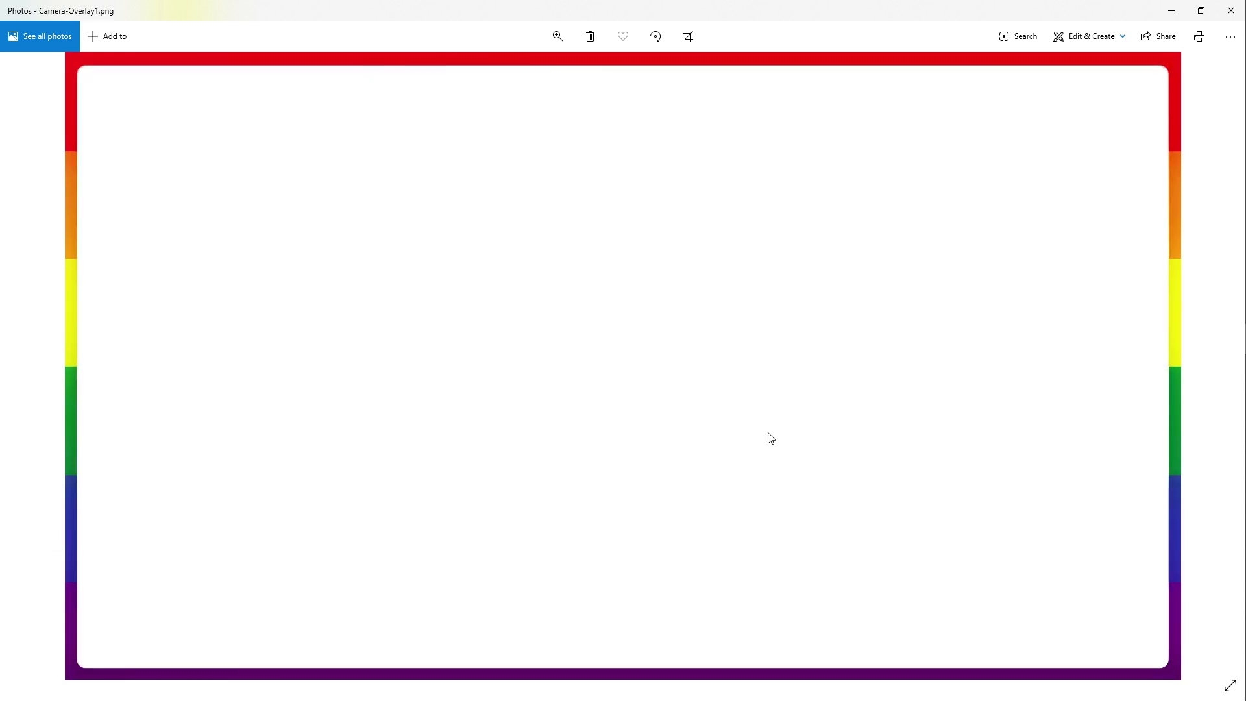
key(Right)
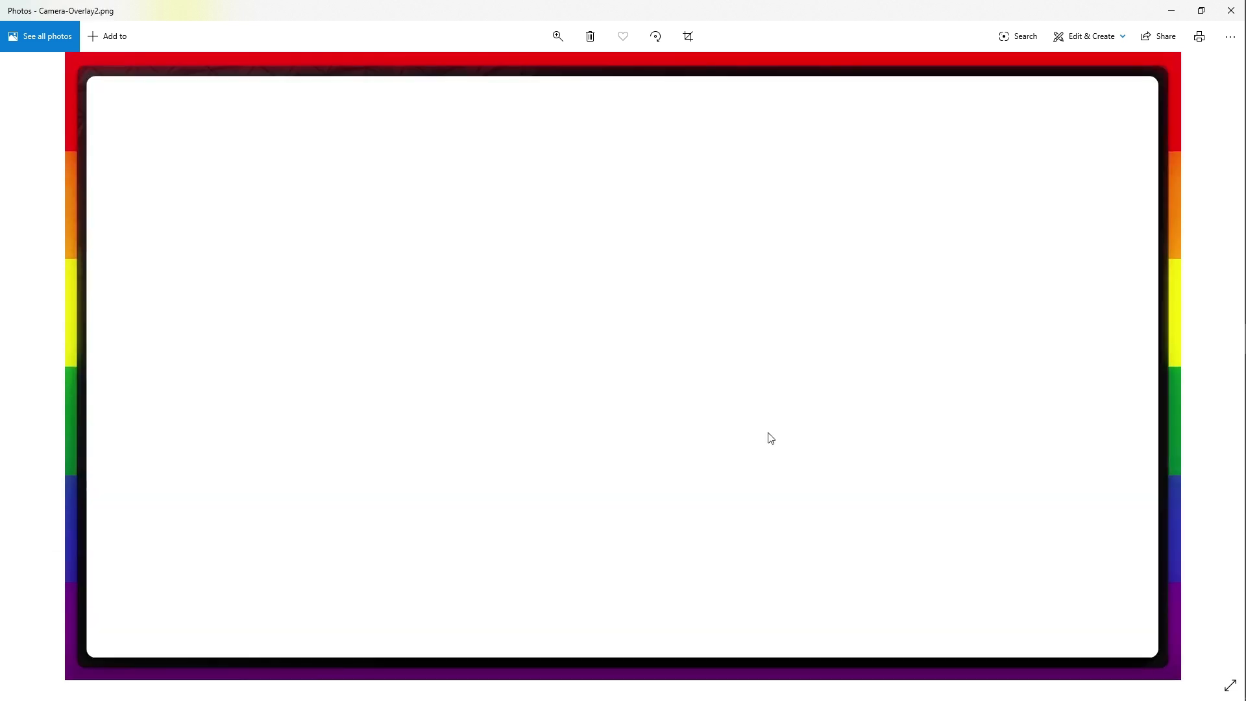
key(Right)
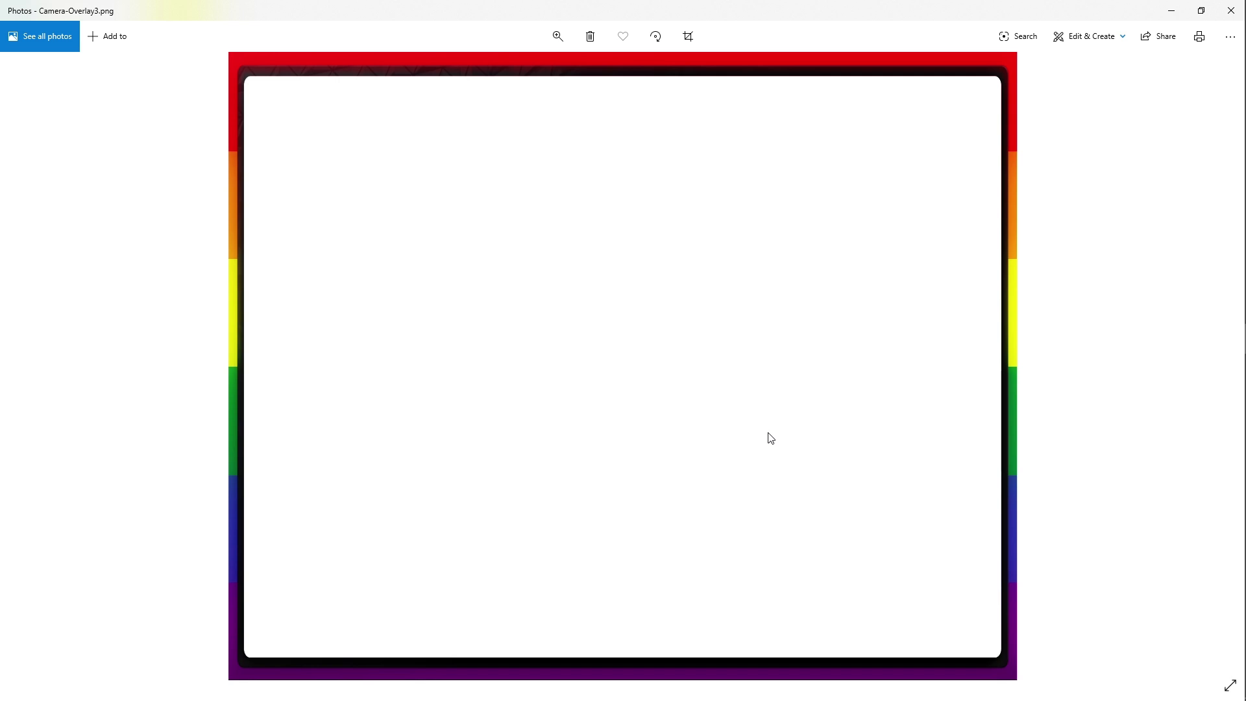
key(Right)
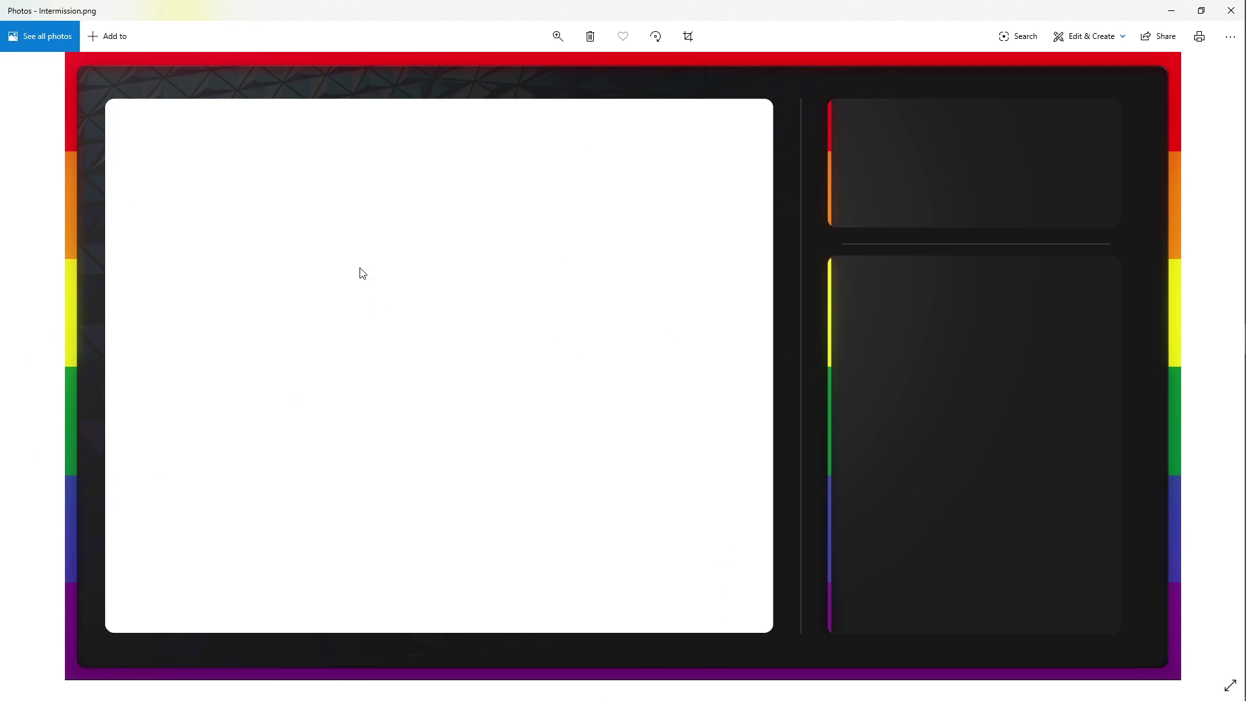
key(Right)
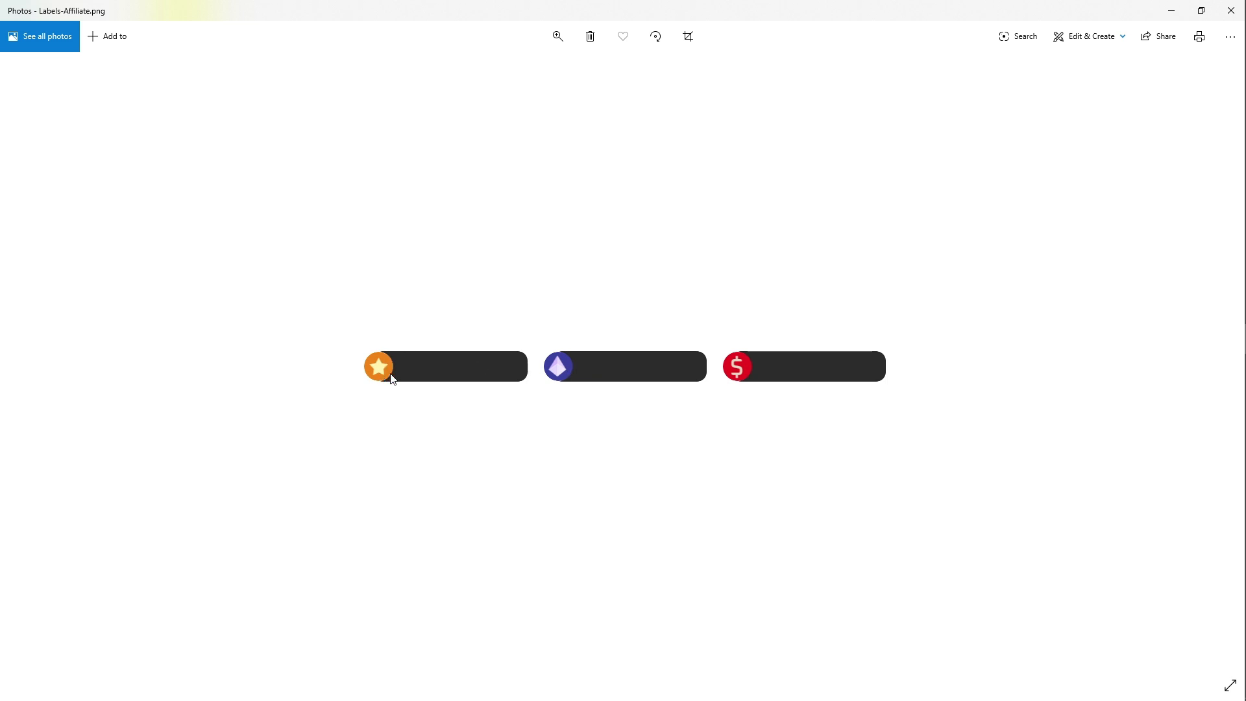
key(Right)
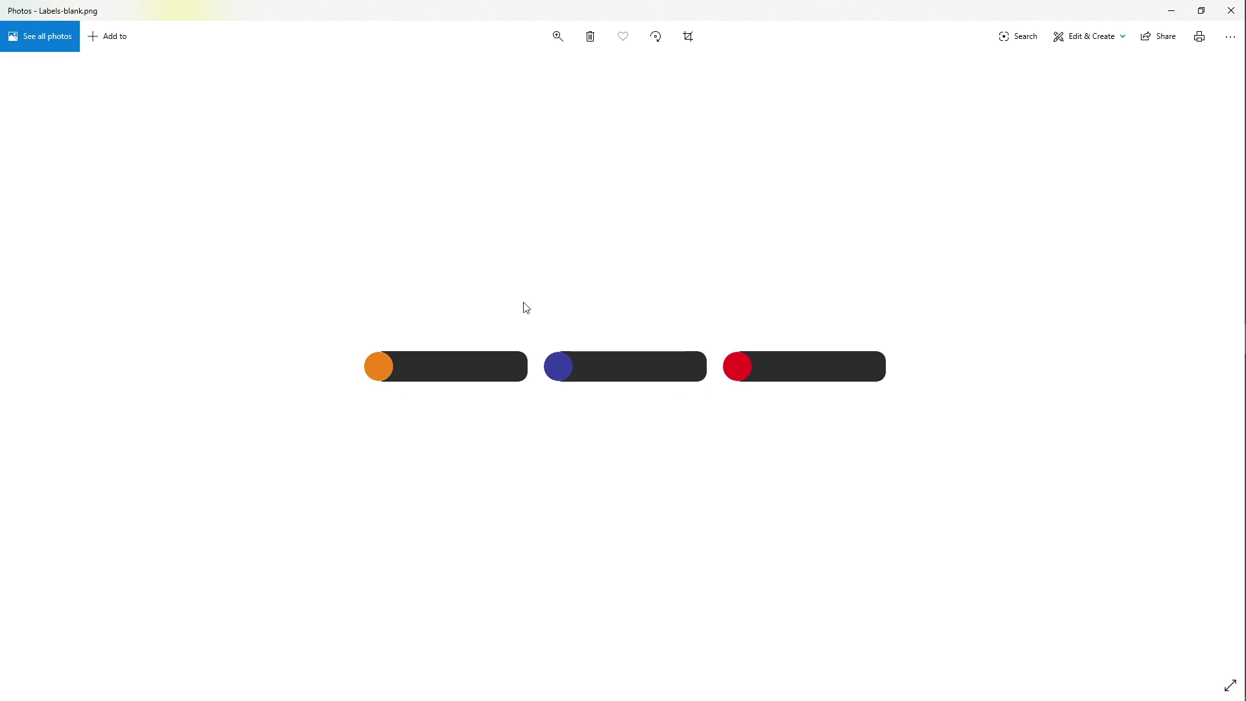
key(Right)
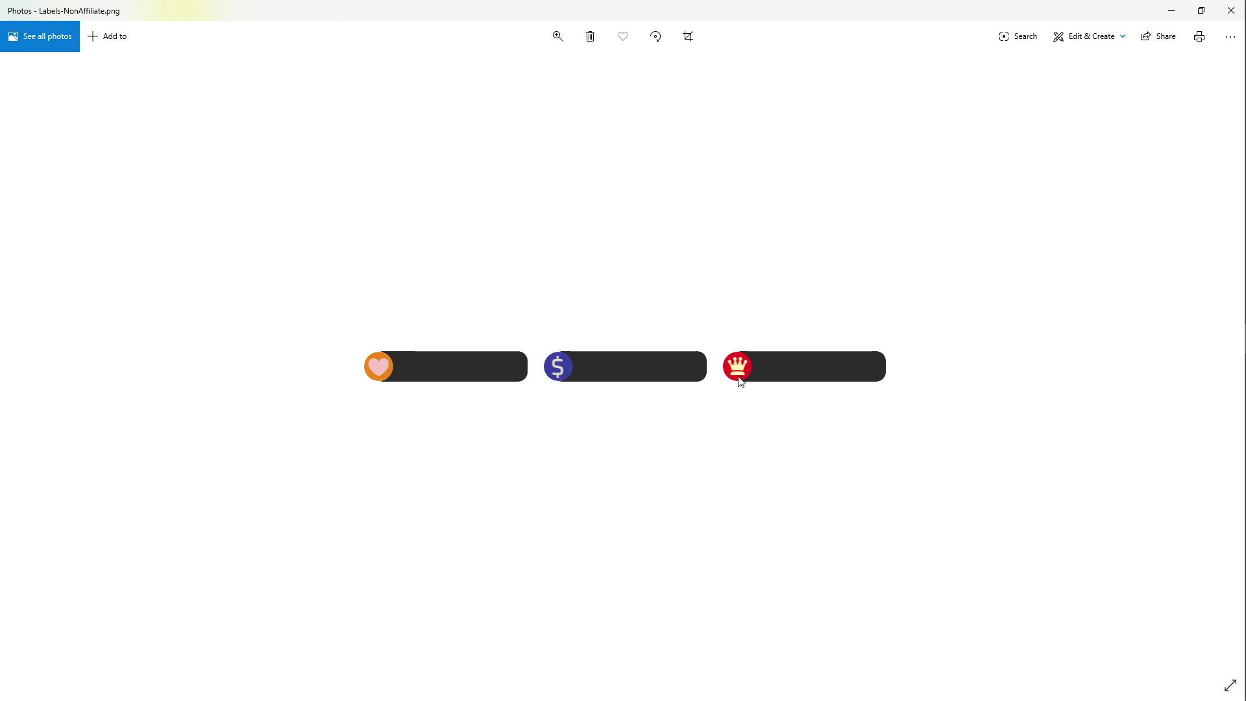
key(Right)
key(Right)
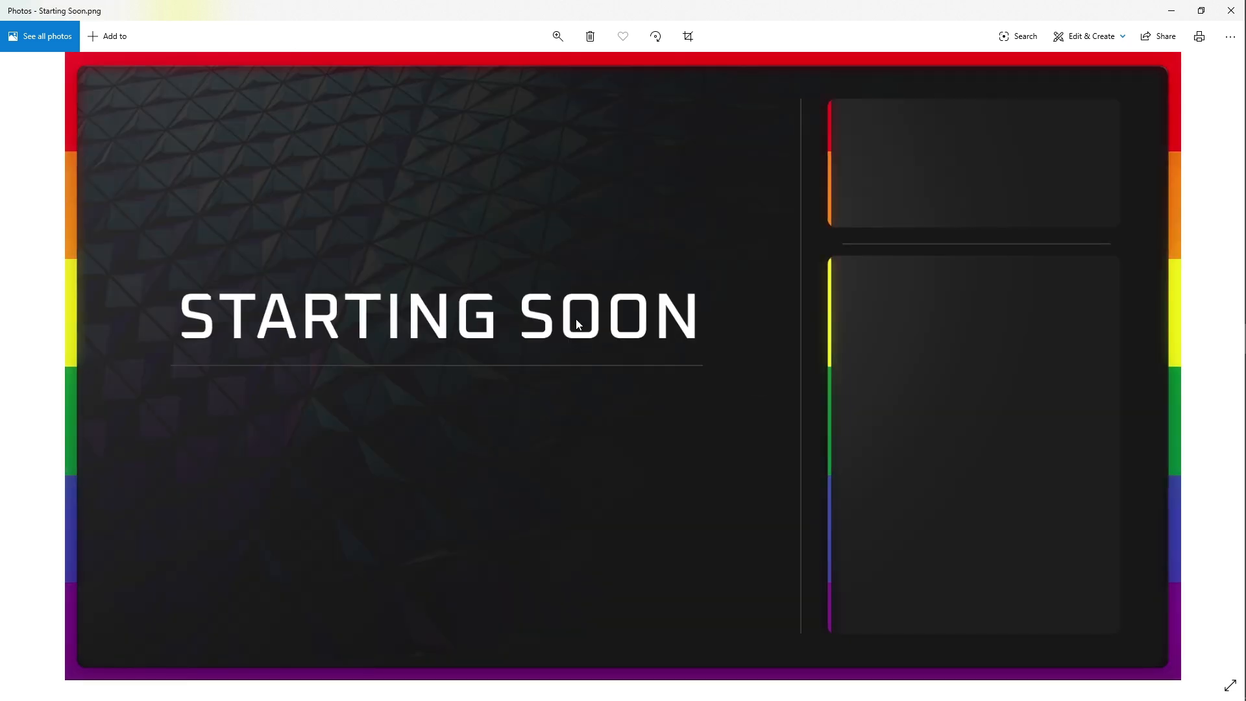
key(Right)
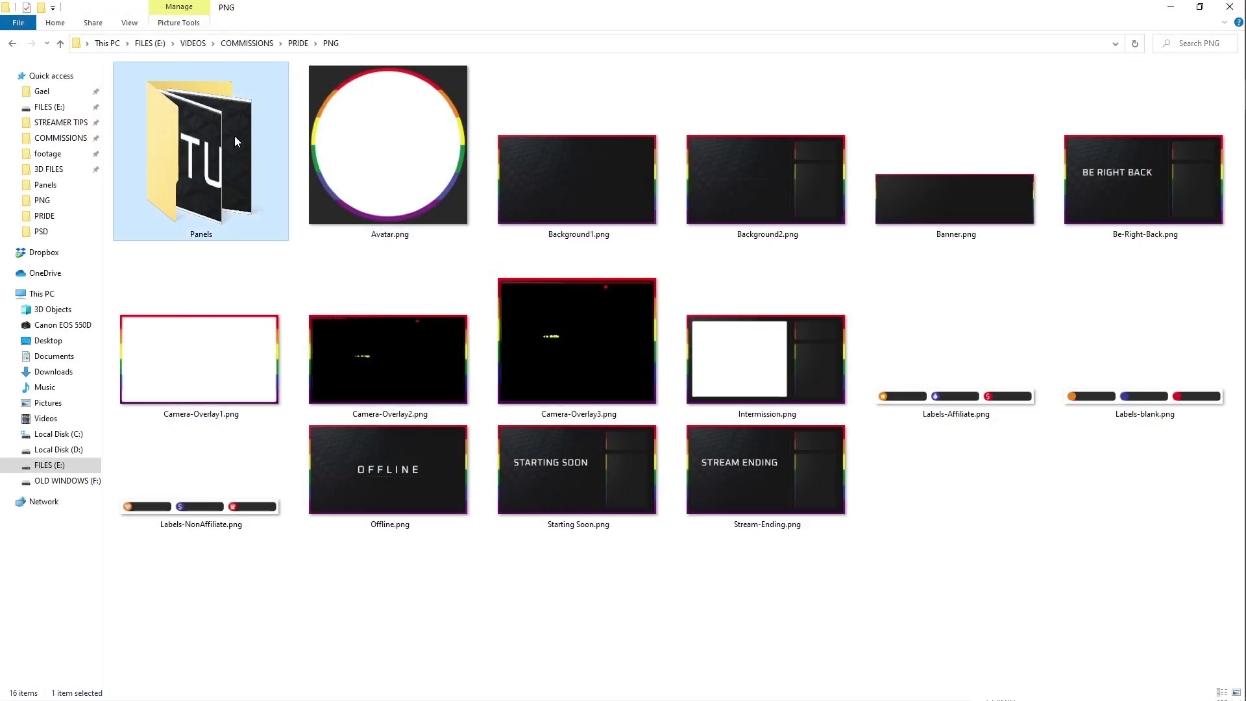
- Open the Panels folder and look through its panel images, including Panel_Blank.png and Panel_Discord.png
double_click(235, 135)
double_click(206, 169)
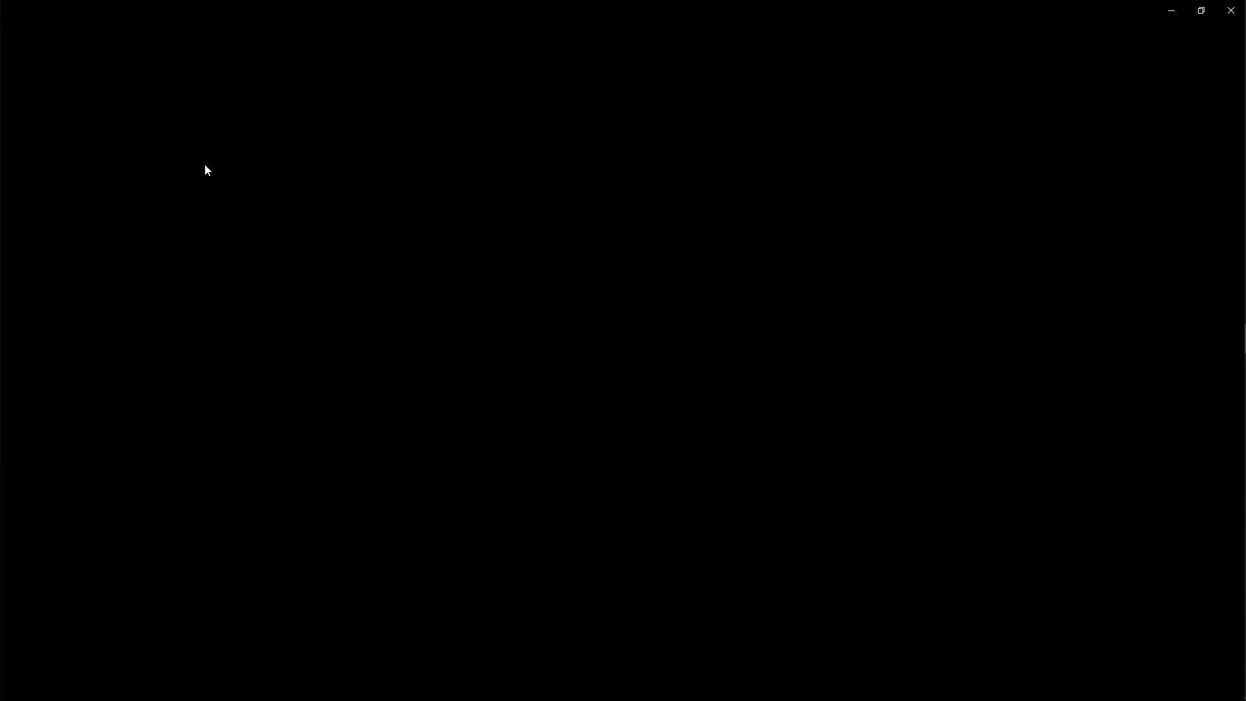
key(Right)
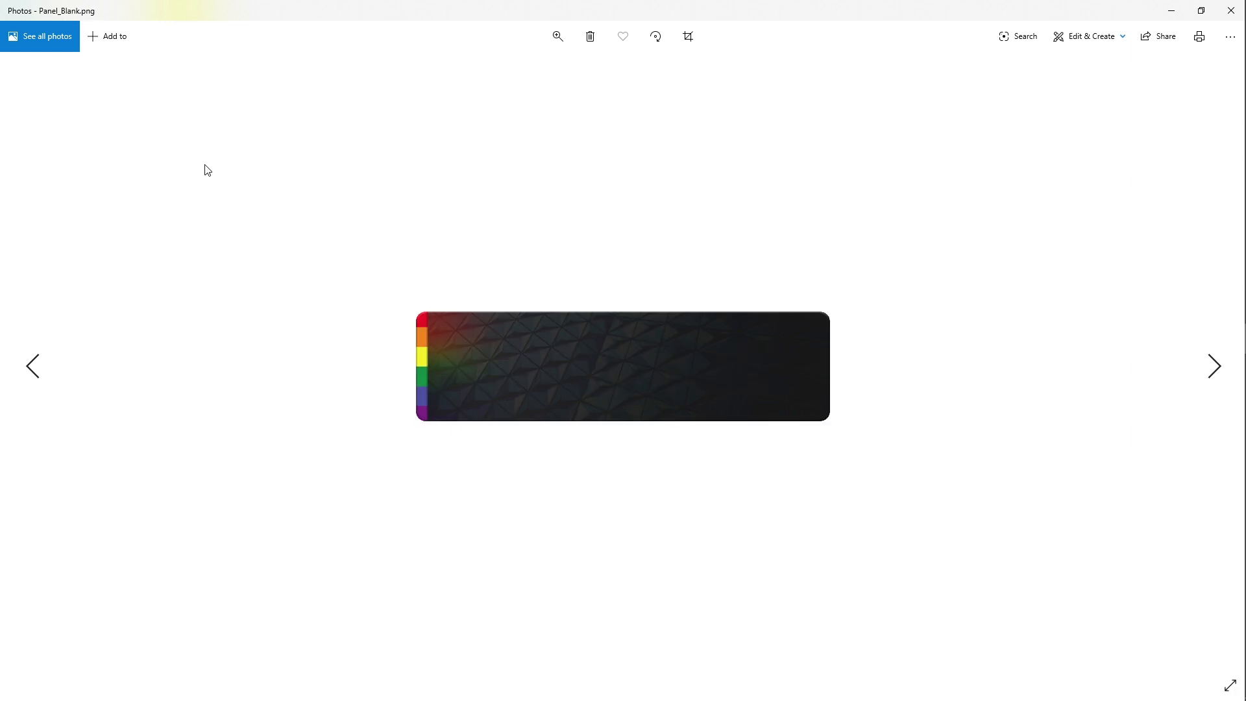
key(Right)
key(Right)
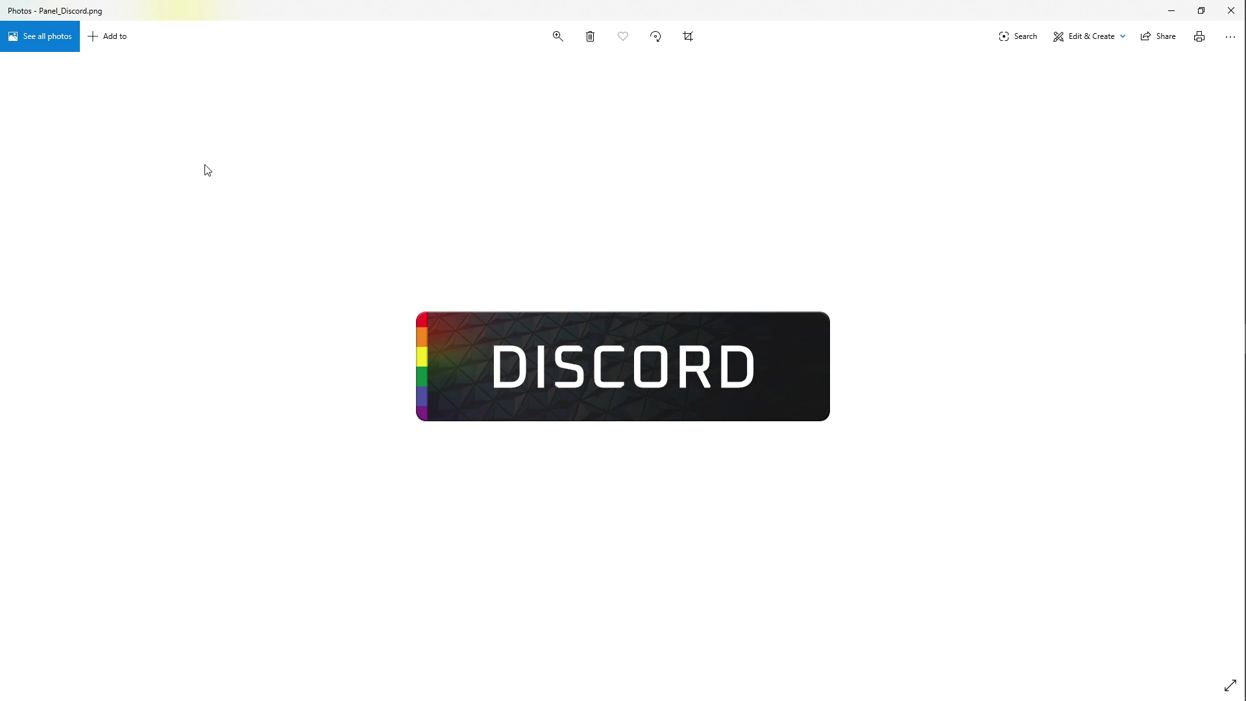
key(Right)
key(Right)
key(Right)
key(Right)
key(Right)
key(Right)
key(Right)
key(Right)
key(Right)
key(Right)
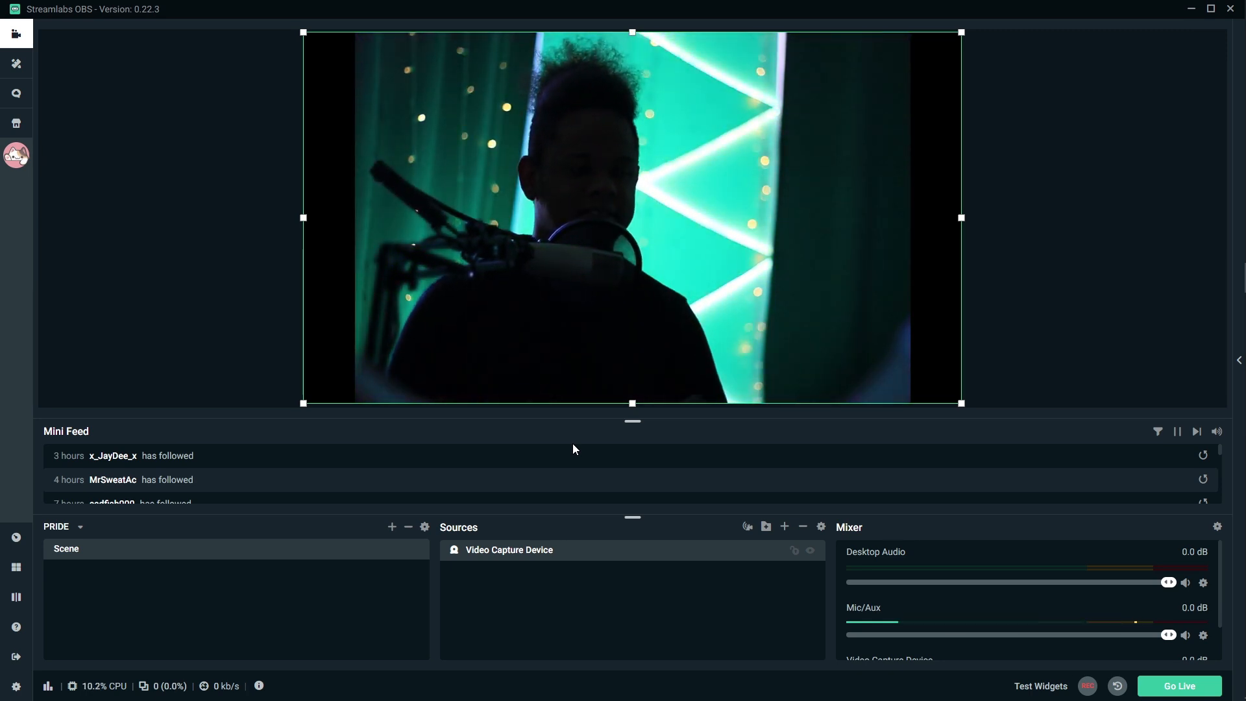
- Switch to Streamlabs OBS and remove the Video Capture Device source from the scene
right_click(536, 550)
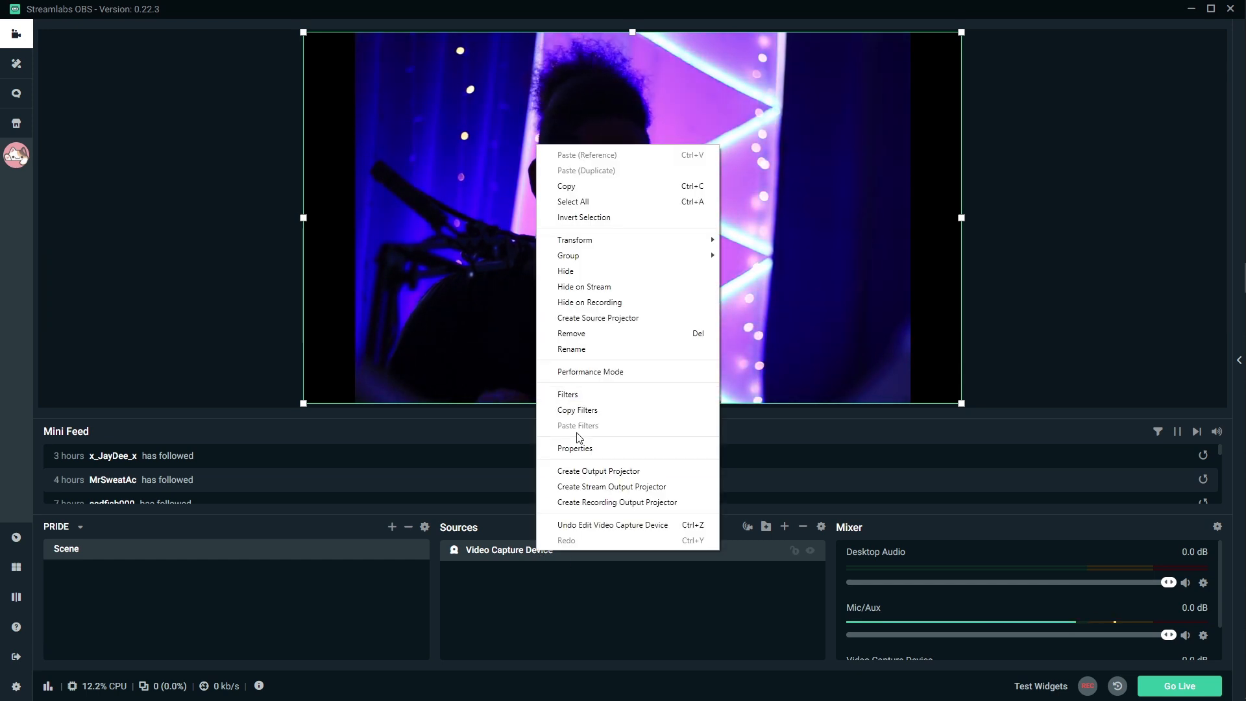
click(571, 333)
click(646, 356)
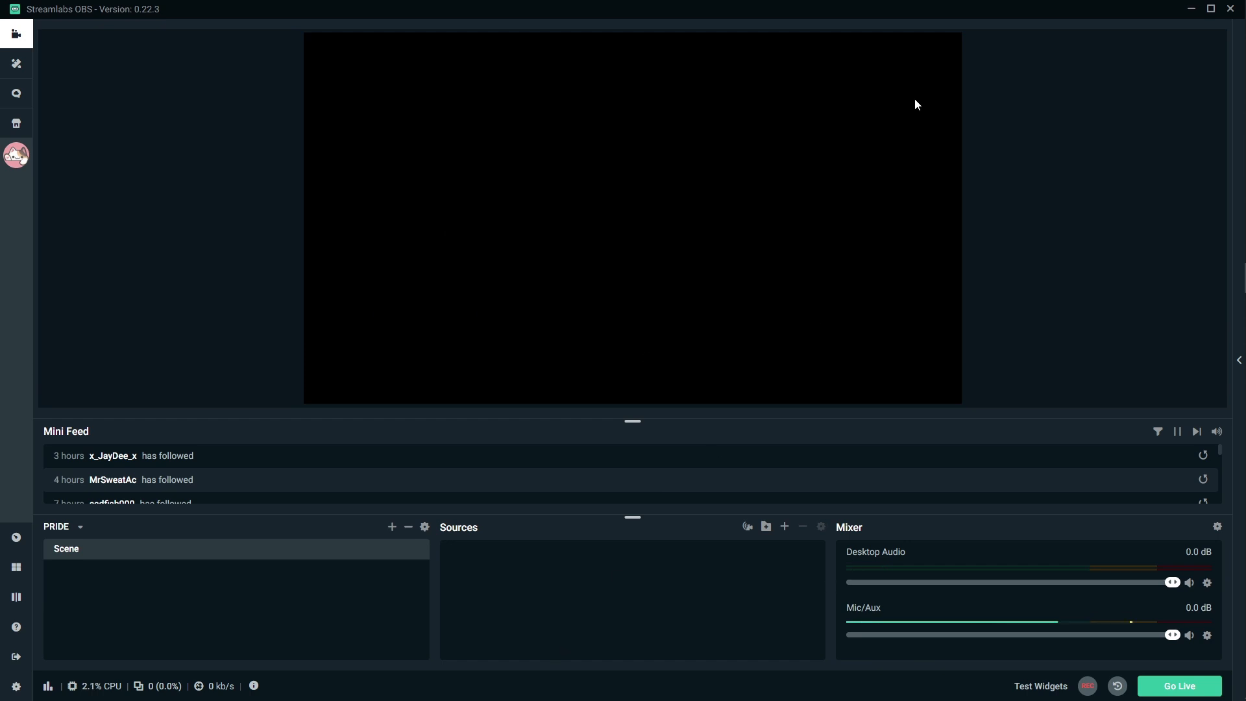
- Arrange Streamlabs OBS and the PNG folder window side by side and browse the available overlay images
drag(928, 10, 27, 89)
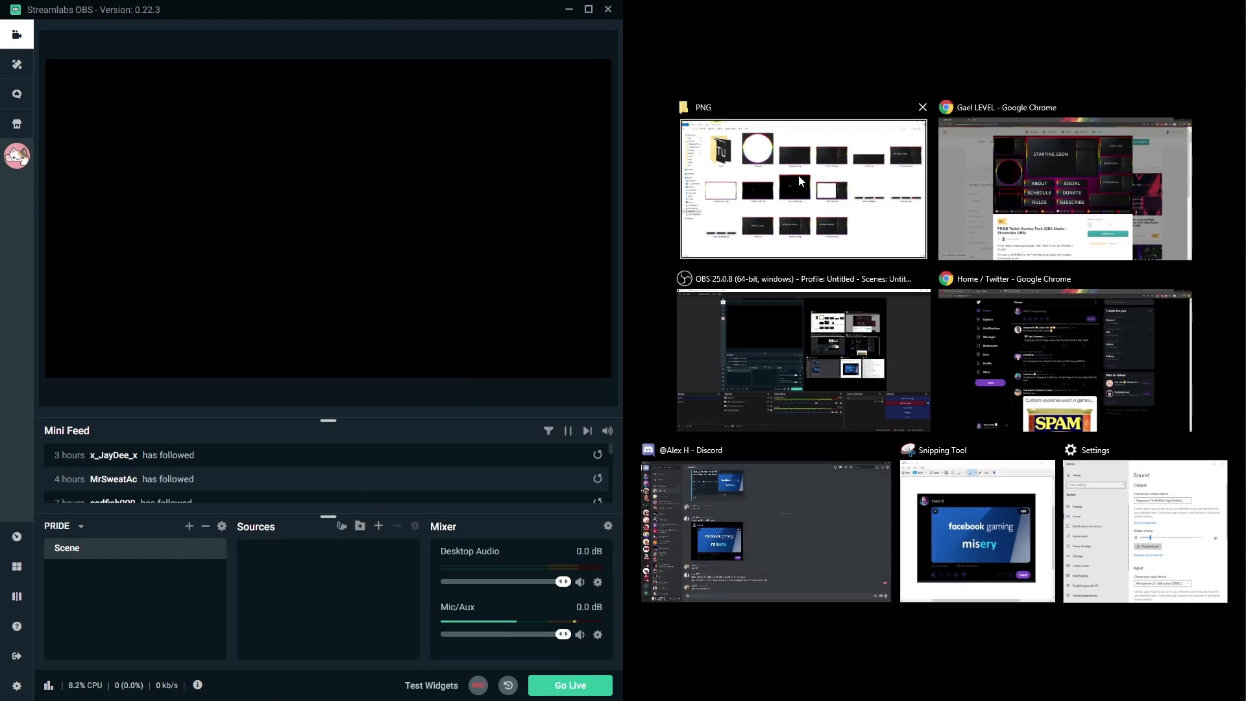
click(799, 185)
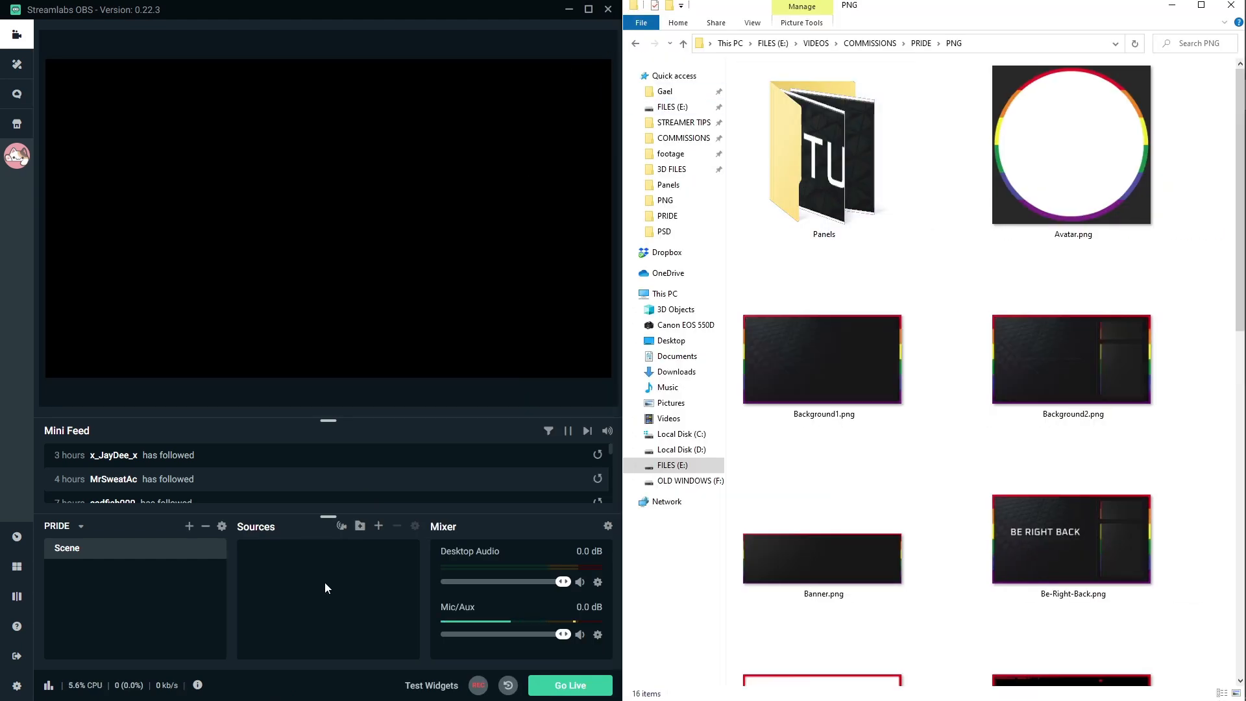
click(63, 593)
scroll(1103, 363, down, 5)
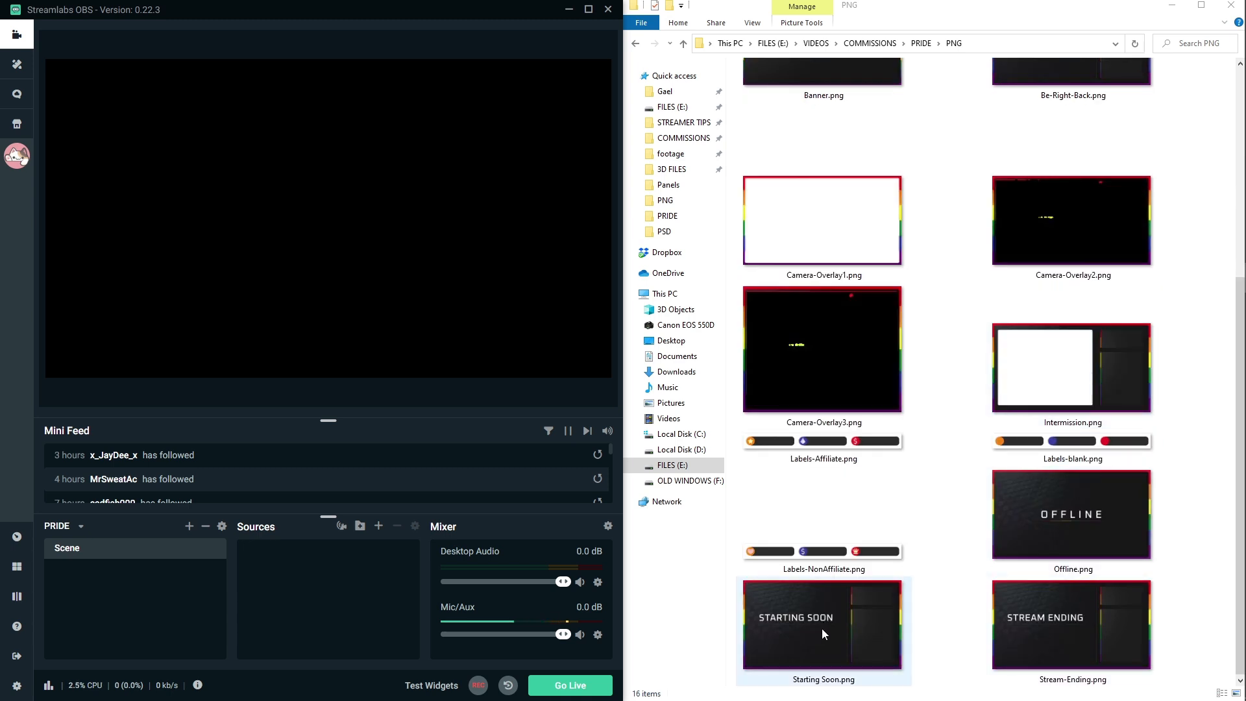
scroll(1104, 415, up, 5)
scroll(1051, 499, down, 5)
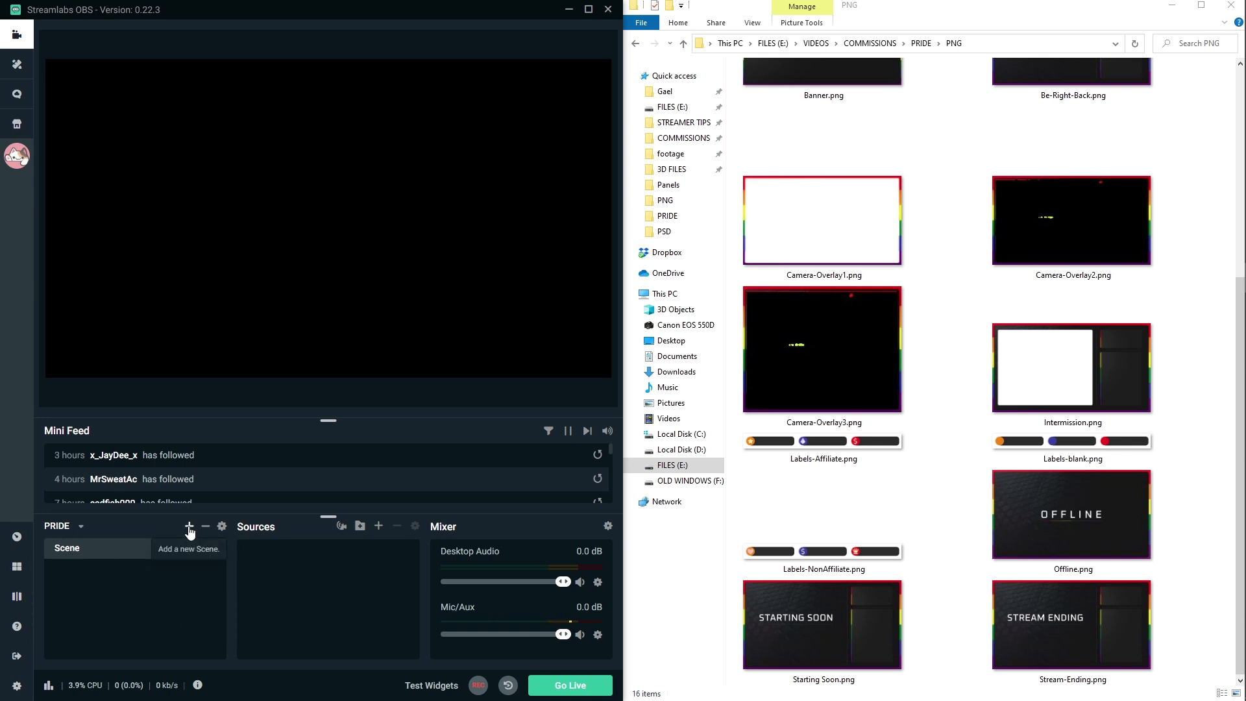
- Add four new scenes to the PRIDE scene collection, keeping their default names
click(189, 527)
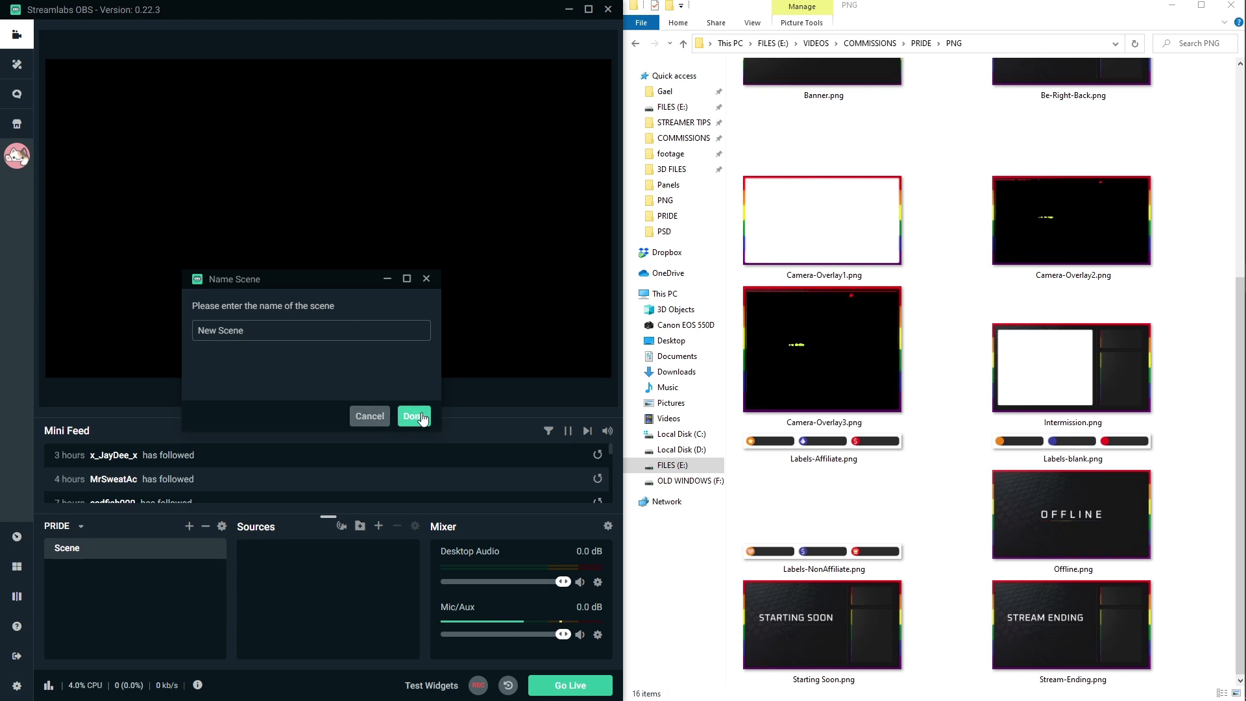
click(414, 416)
click(187, 529)
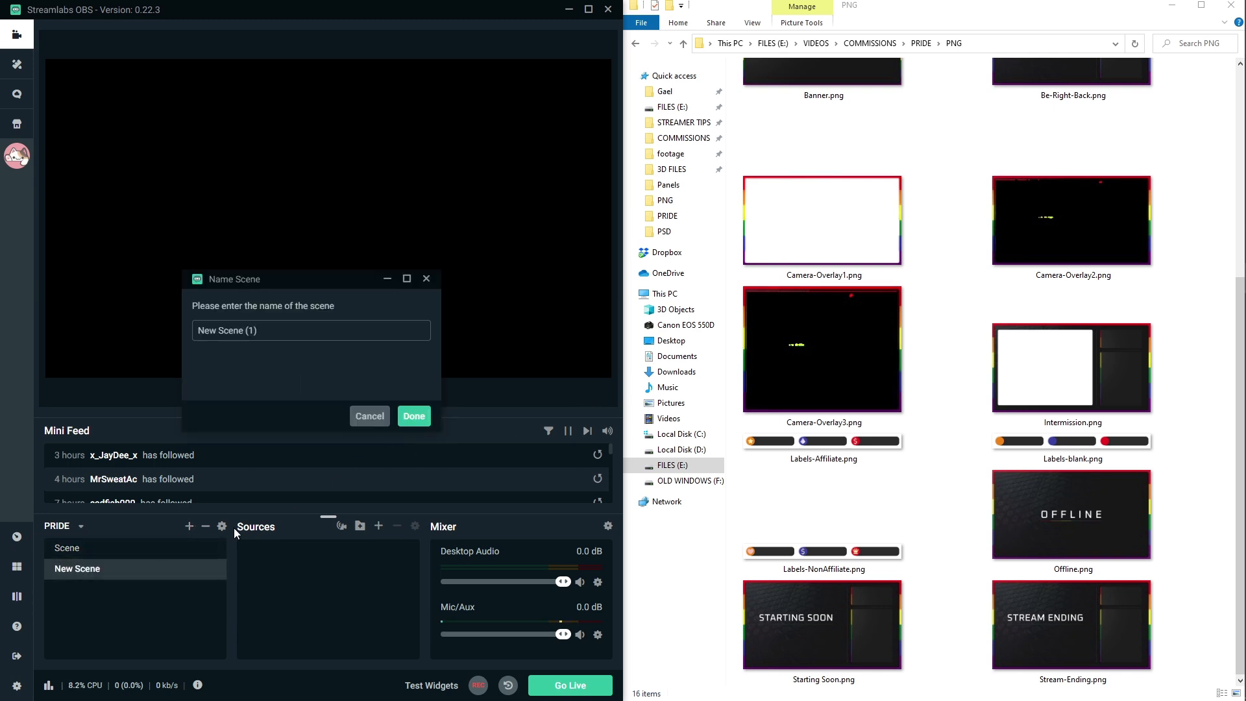
click(420, 416)
click(189, 527)
click(414, 416)
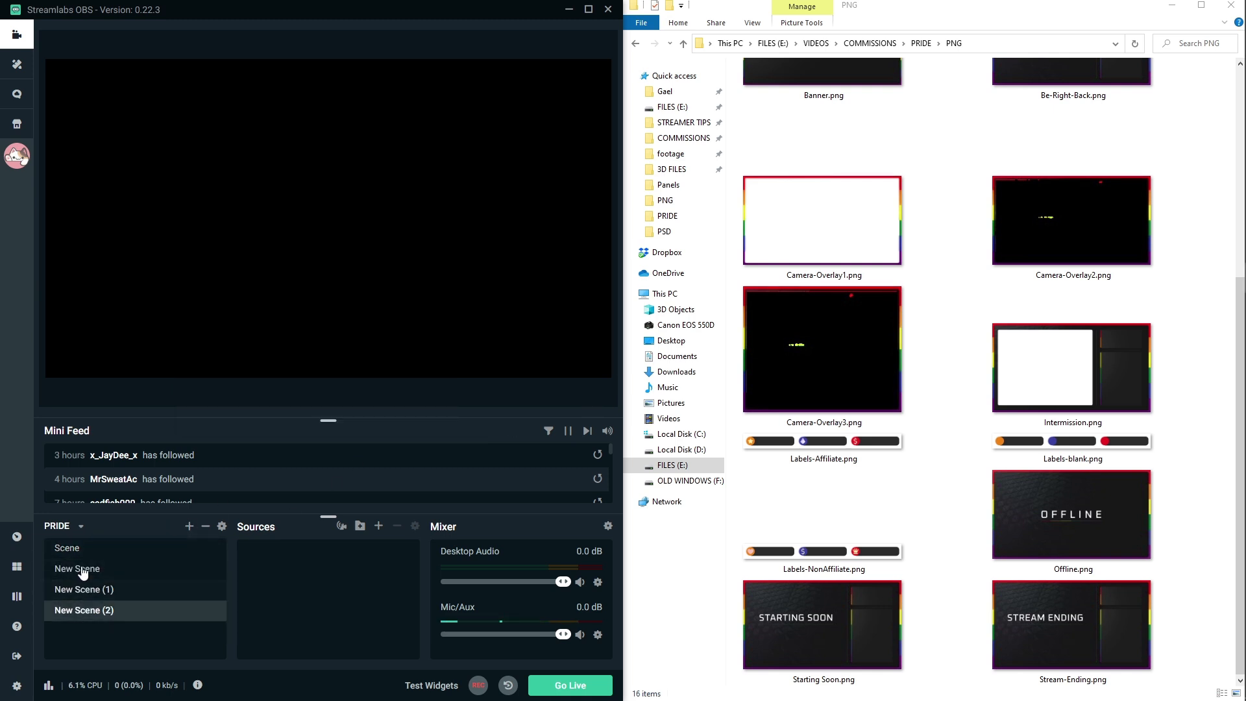
click(189, 527)
key(Return)
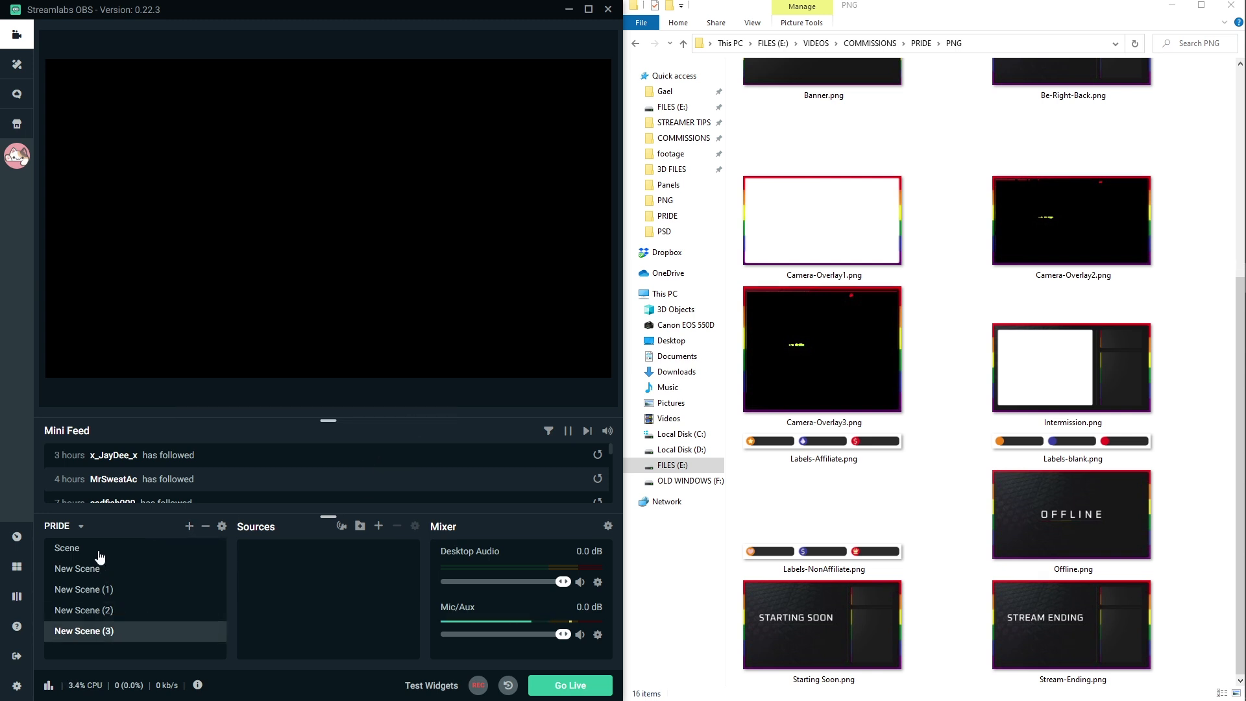
- Add Starting Soon.png as a source in Scene and Intermission.png as a source in New Scene
click(99, 556)
drag(811, 628, 329, 598)
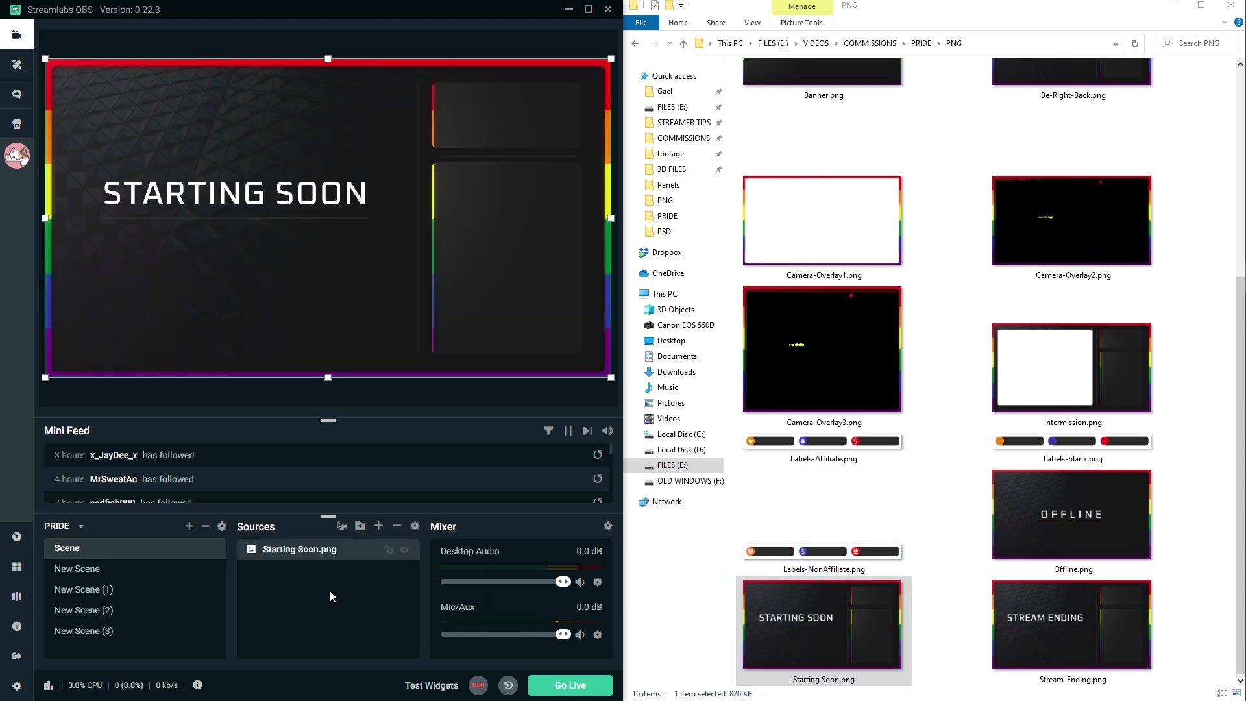
click(120, 571)
drag(1068, 372, 289, 616)
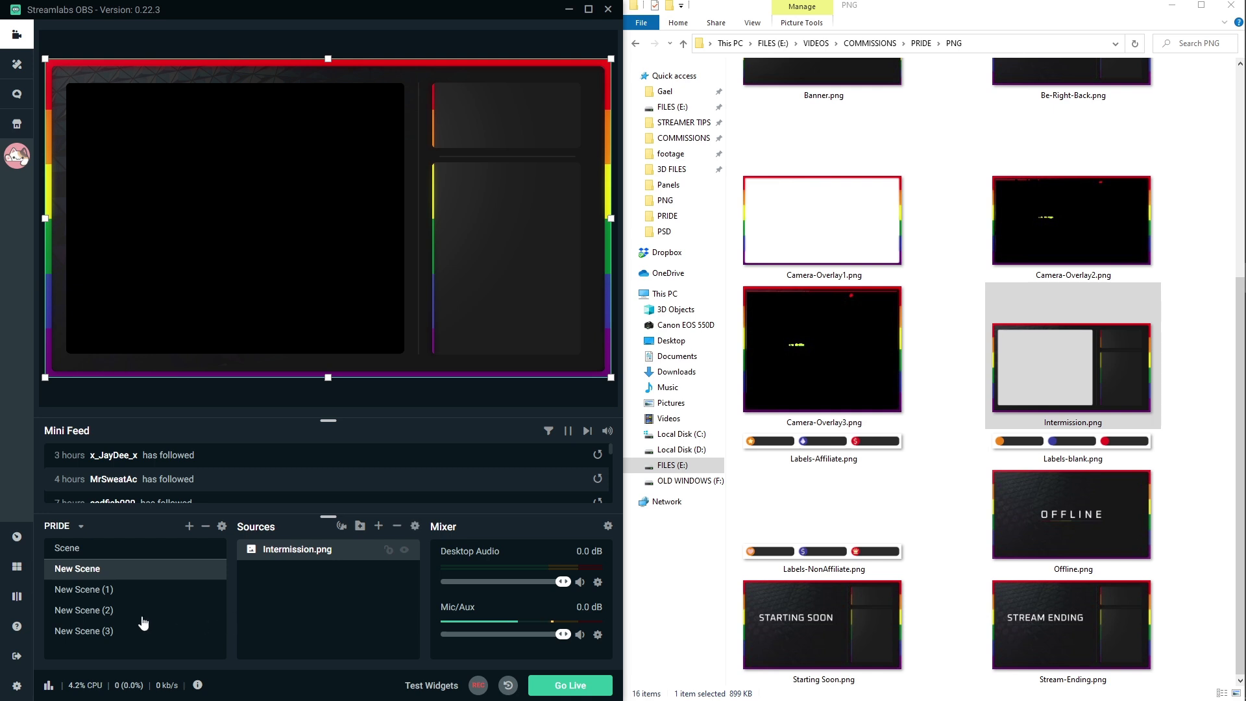
click(114, 592)
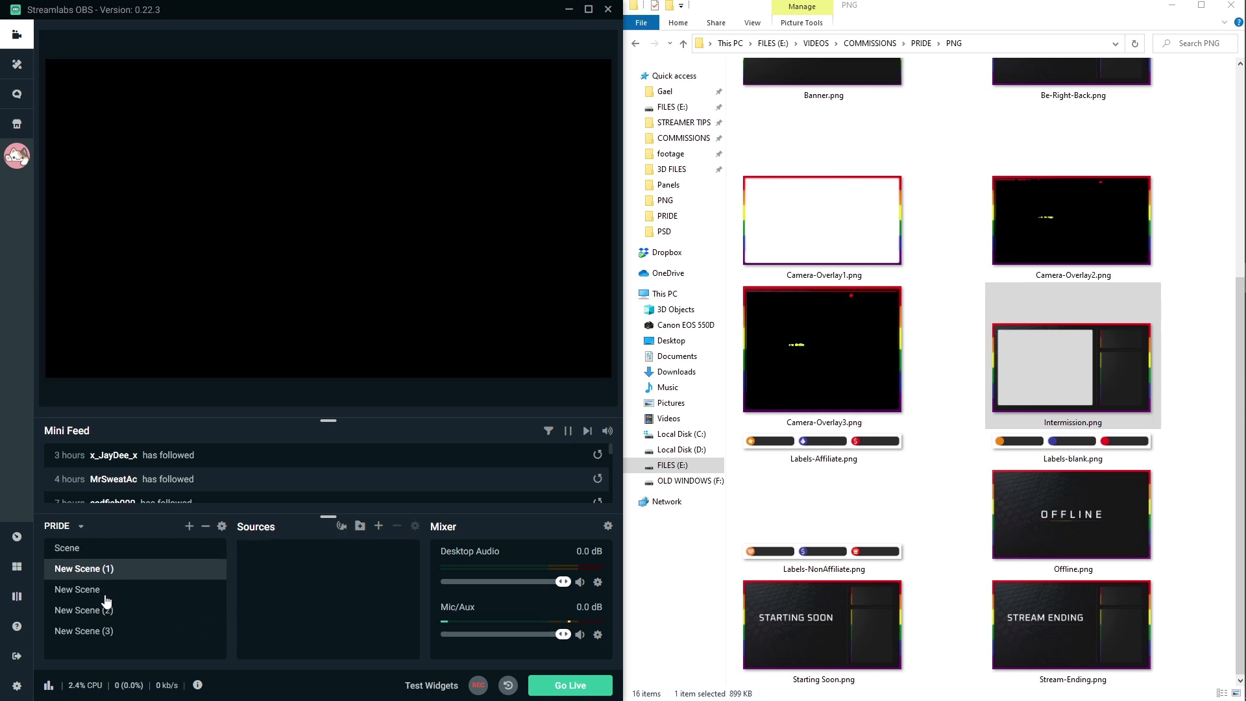
click(94, 552)
click(103, 583)
drag(102, 575, 97, 566)
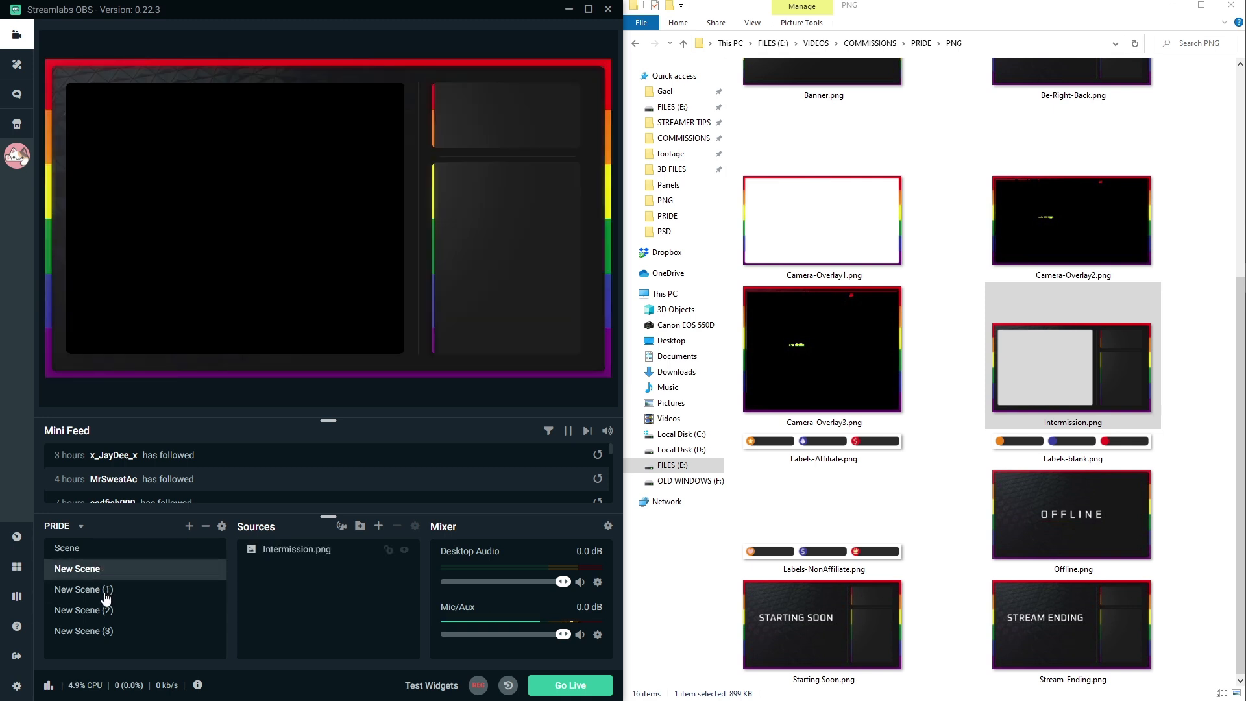
click(104, 591)
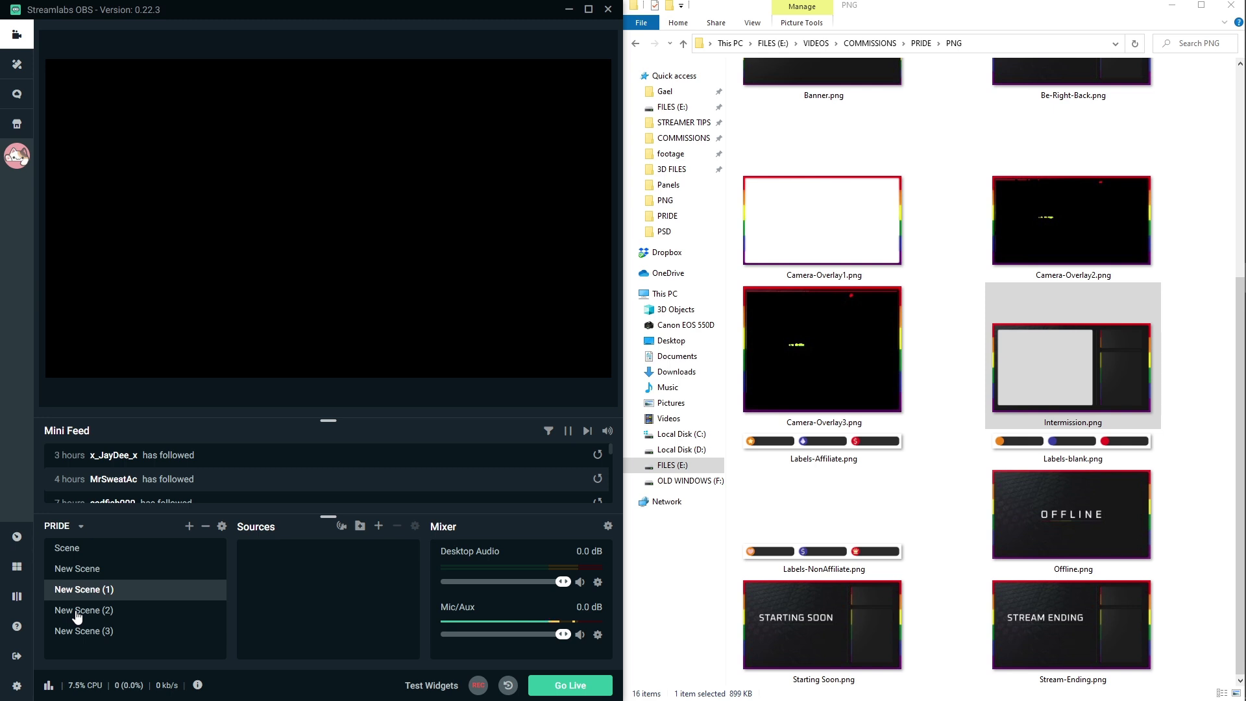
- Add Be-Right-Back.png from the PNG folder as a source in New Scene (2)
click(77, 614)
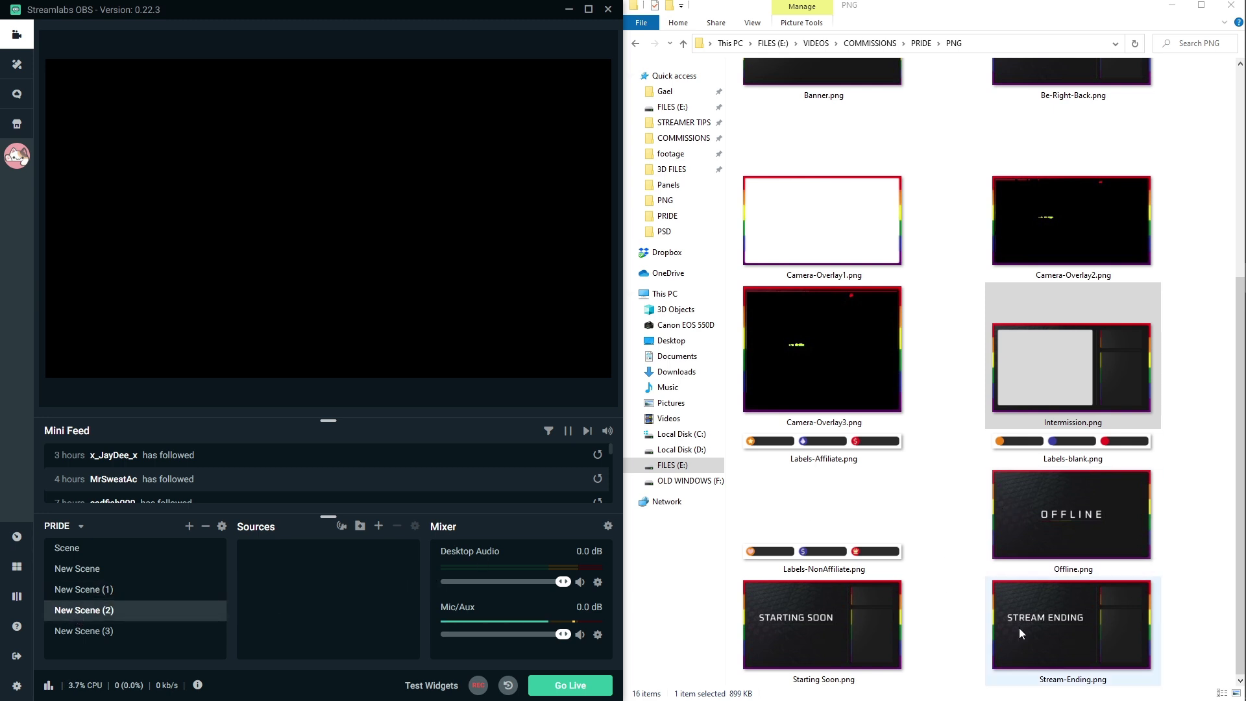
scroll(1010, 398, up, 5)
drag(1079, 474, 309, 593)
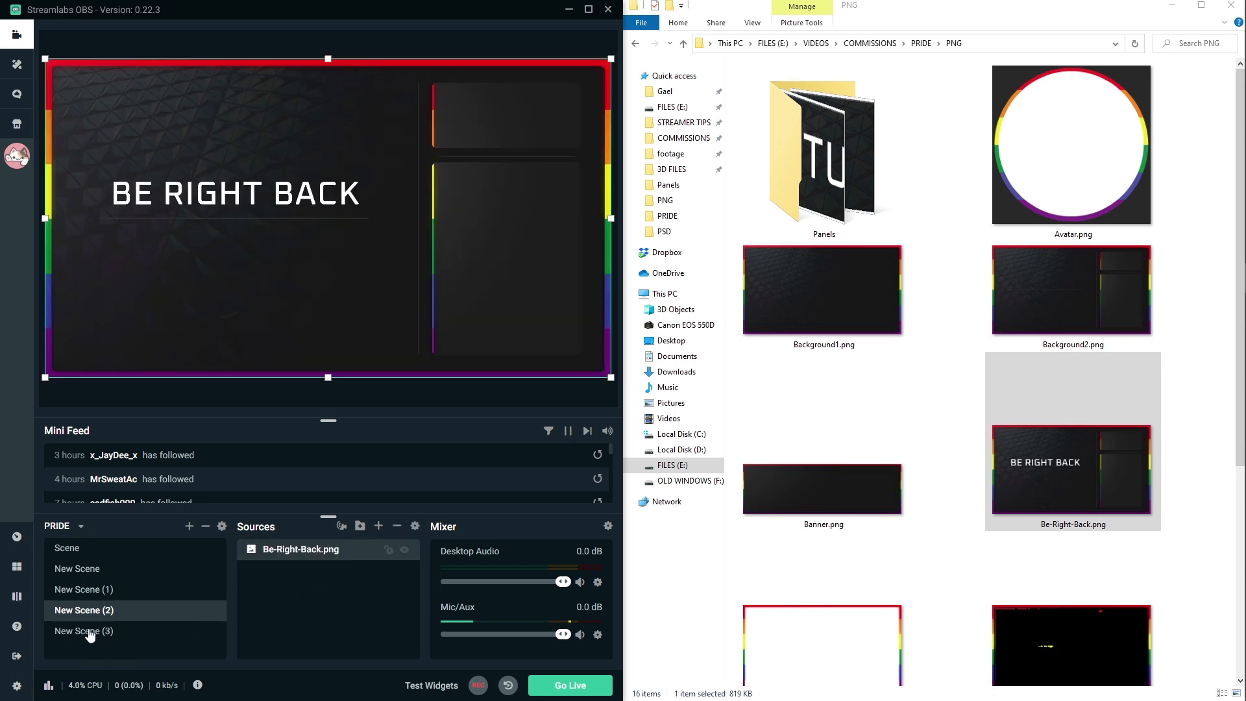
- Add Stream-Ending.png from the PNG folder as a source in New Scene (3), and review each scene in the PRIDE collection
click(90, 633)
scroll(973, 449, down, 5)
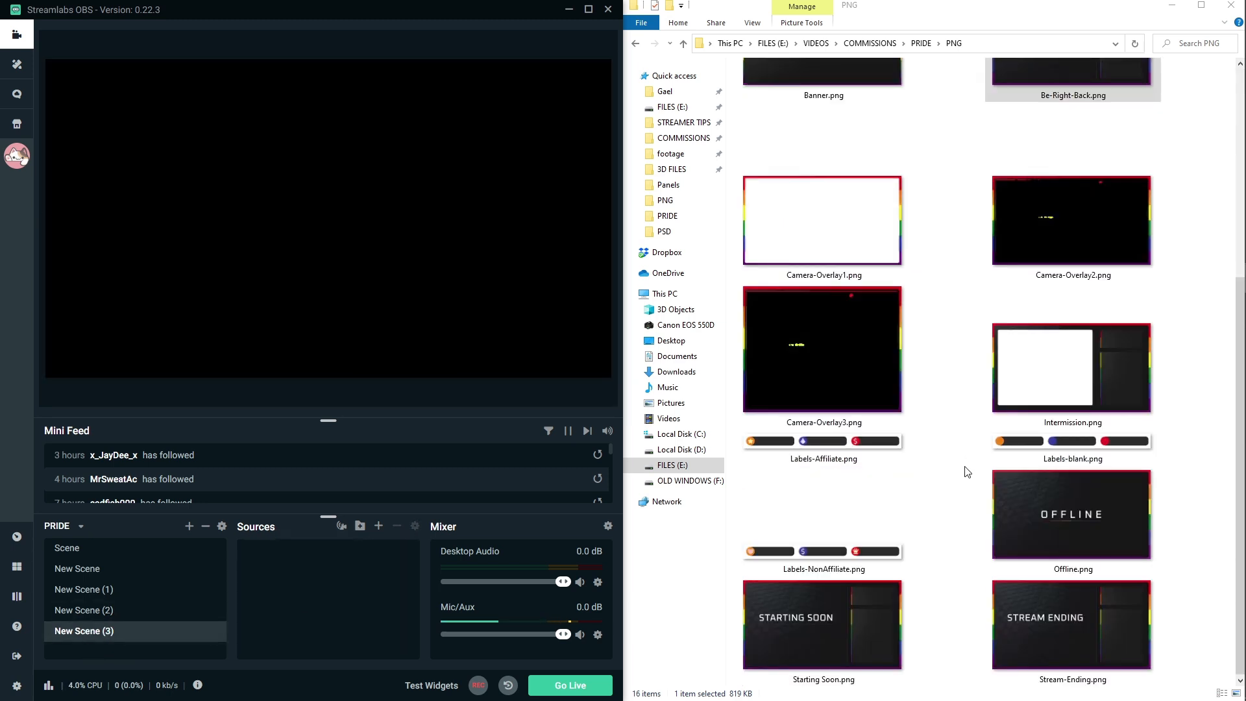
click(1038, 613)
drag(693, 584, 337, 579)
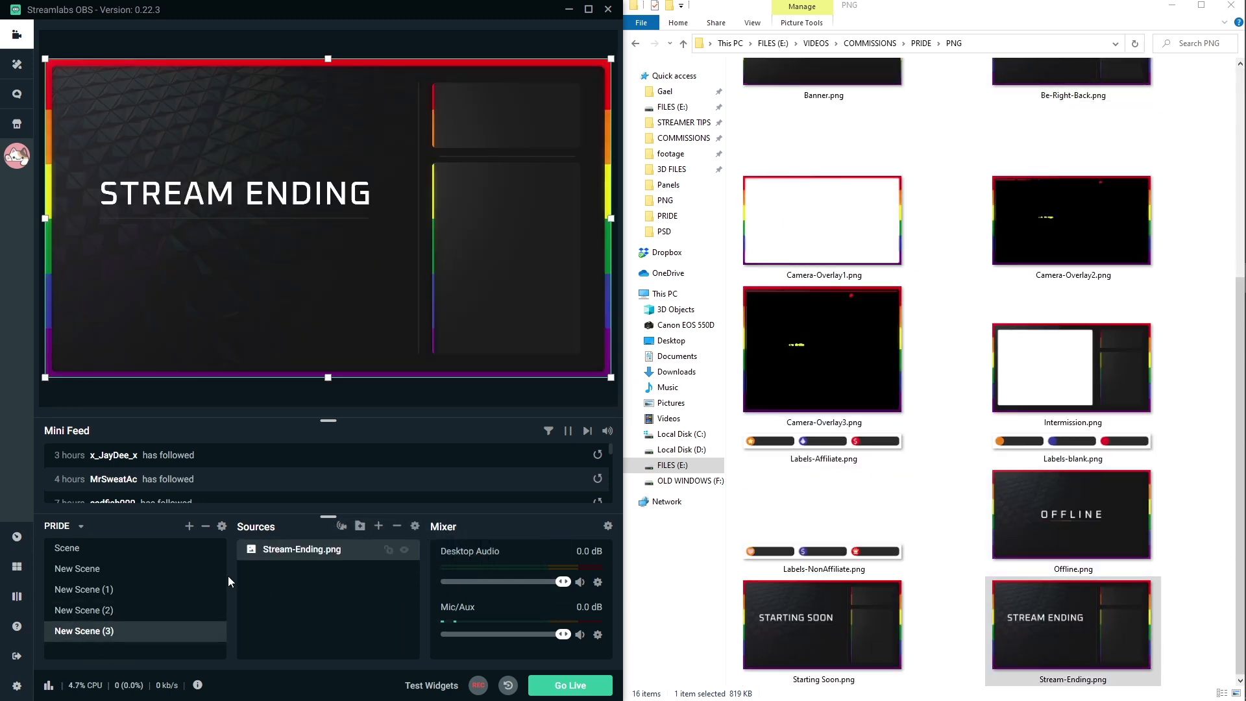
click(65, 552)
click(78, 569)
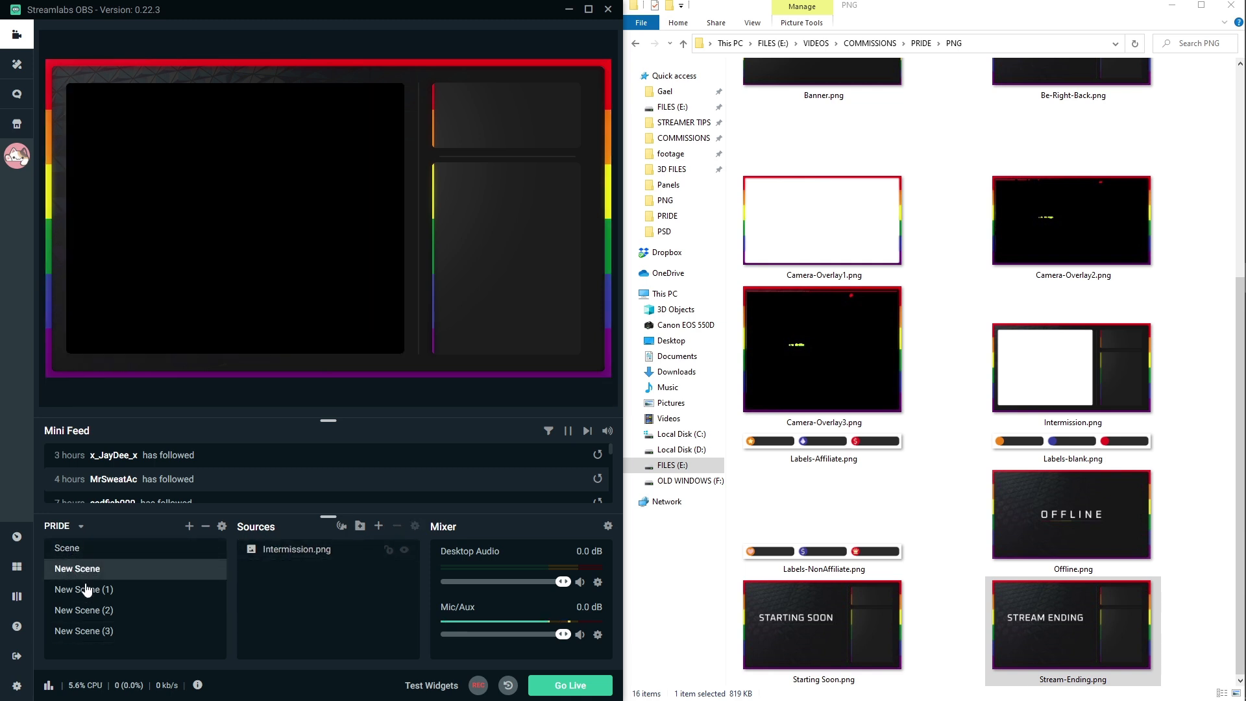
click(83, 590)
click(86, 613)
click(84, 632)
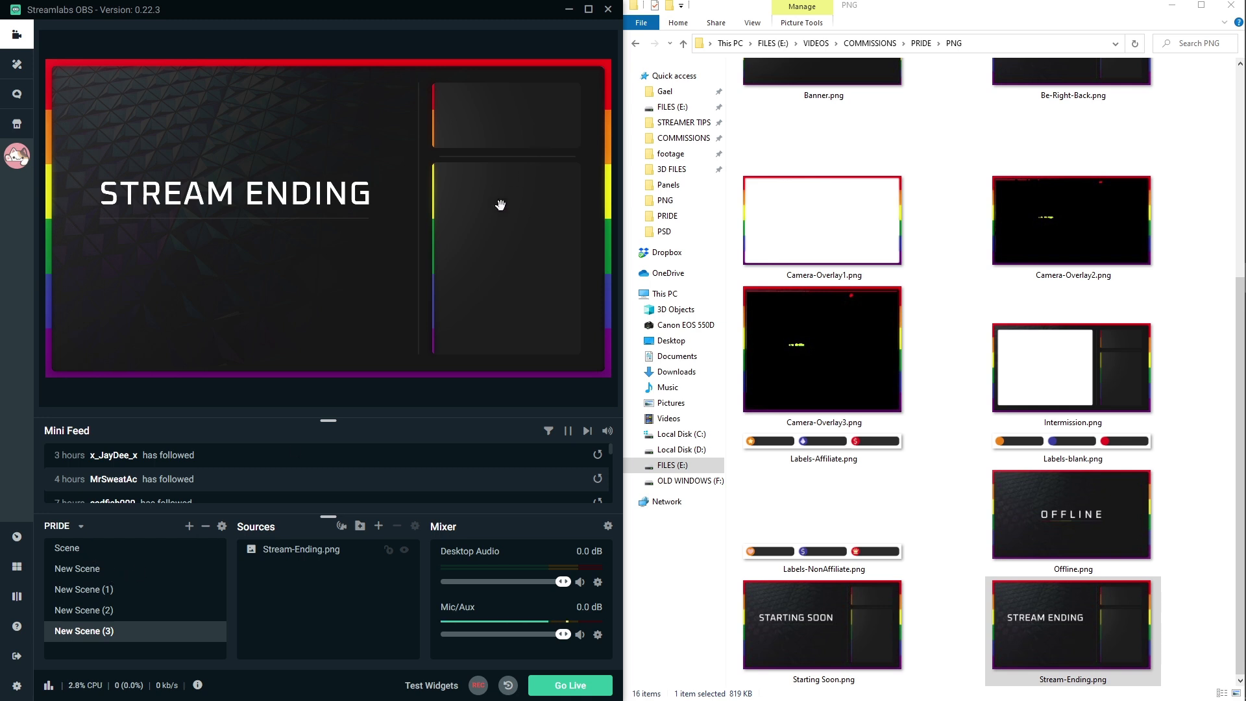
- Add a Video Capture Device source to New Scene, using SparkoCam Virtual Webcam with the Resolution/FPS Type set to Custom
click(91, 572)
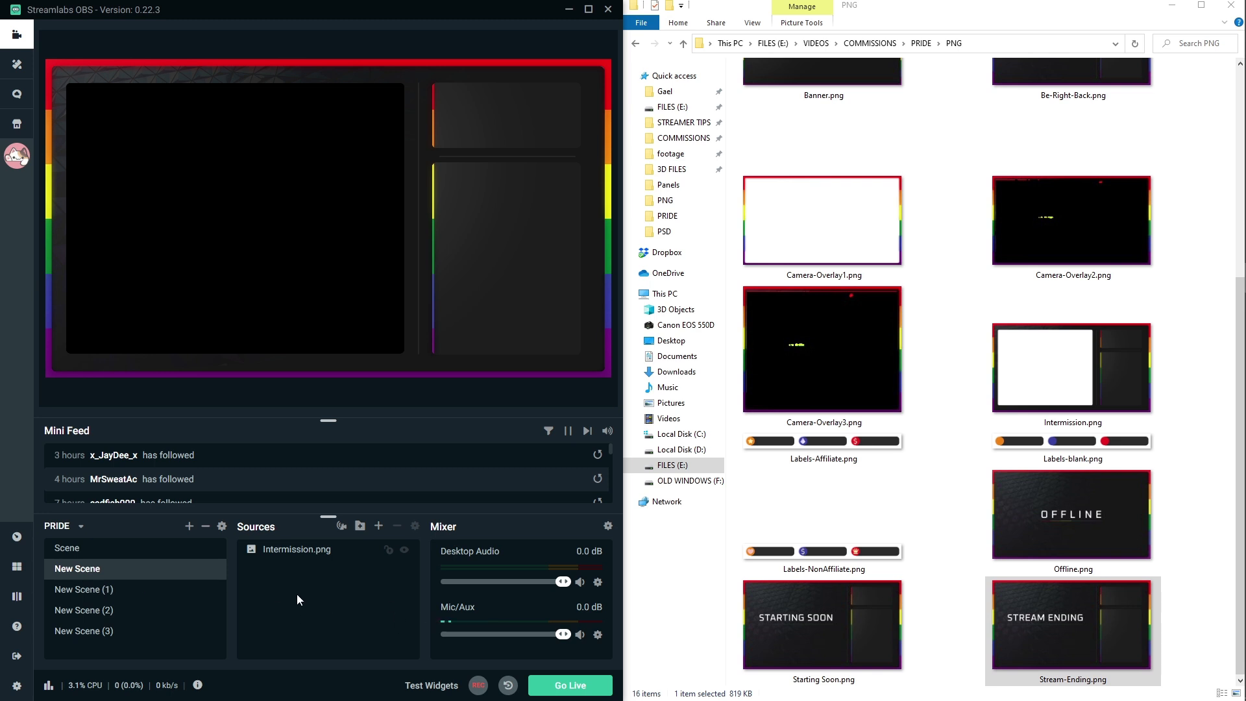
click(379, 527)
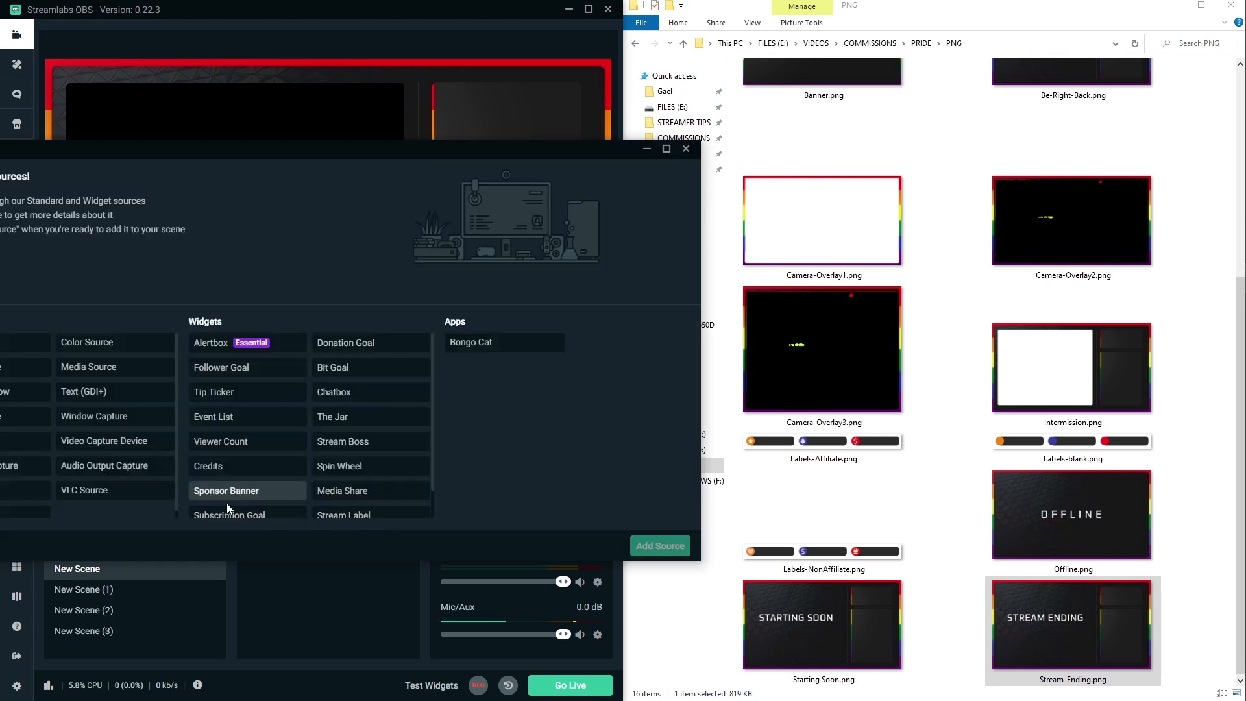
click(104, 442)
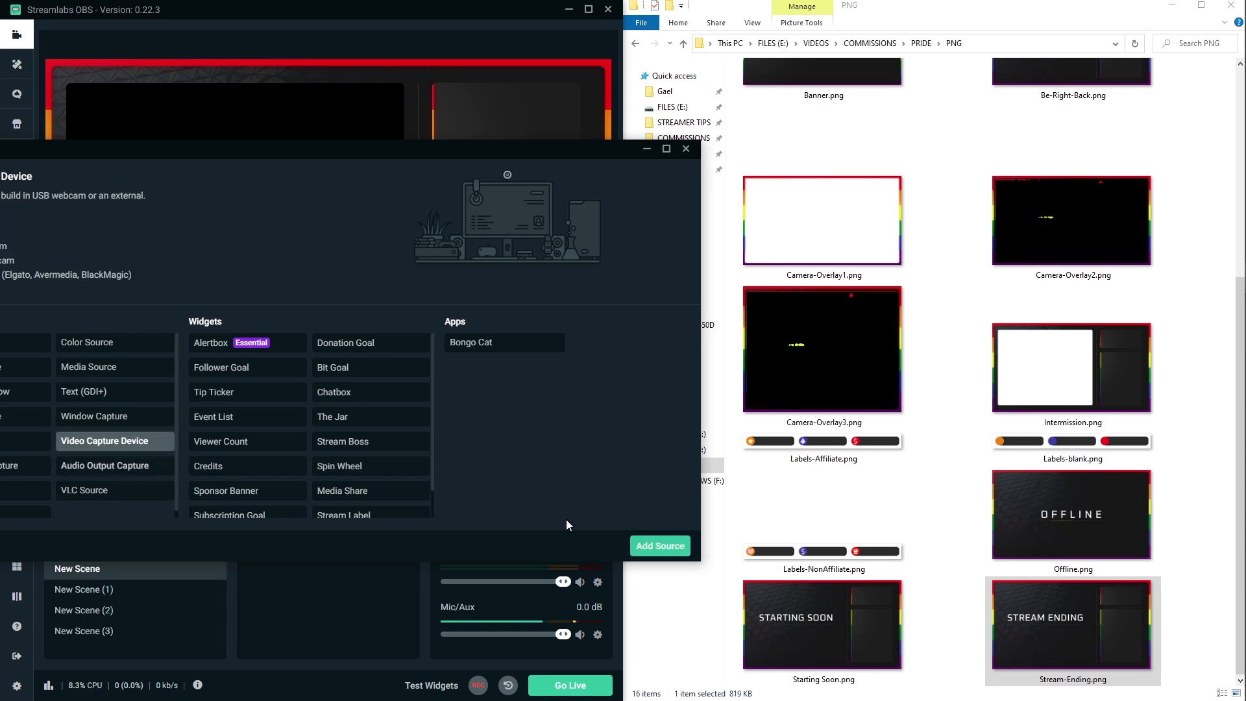
click(659, 546)
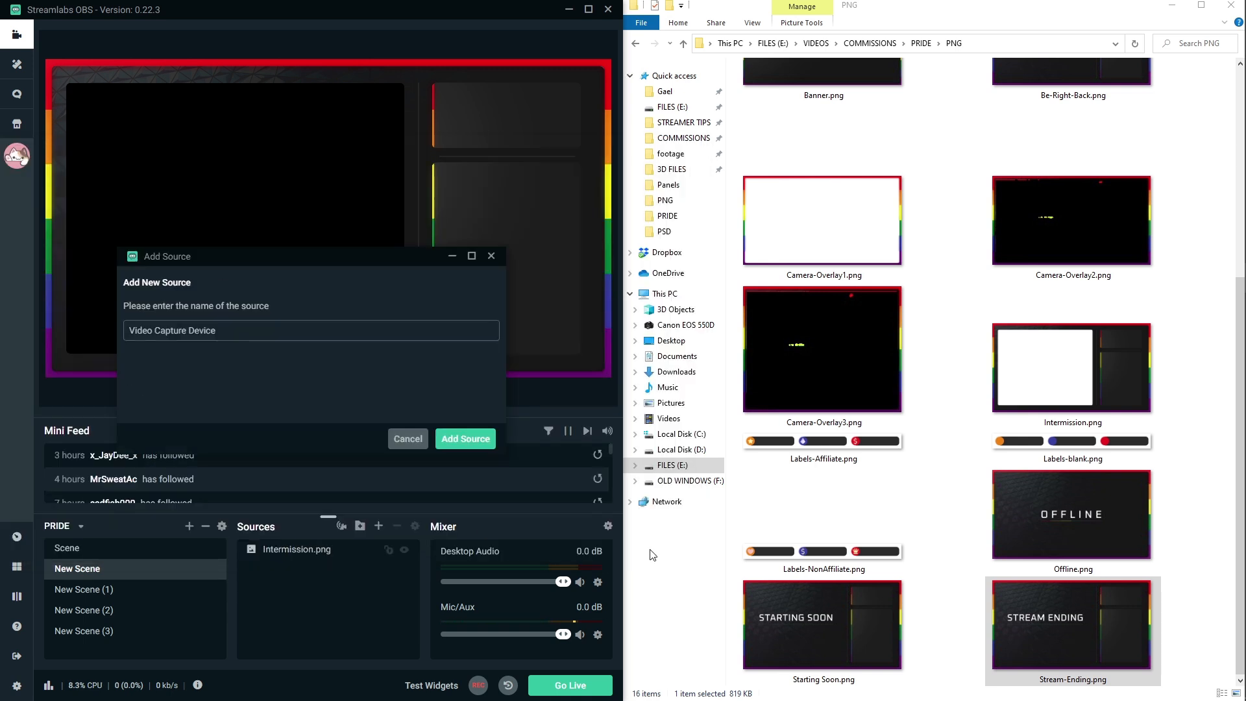
click(468, 439)
click(450, 262)
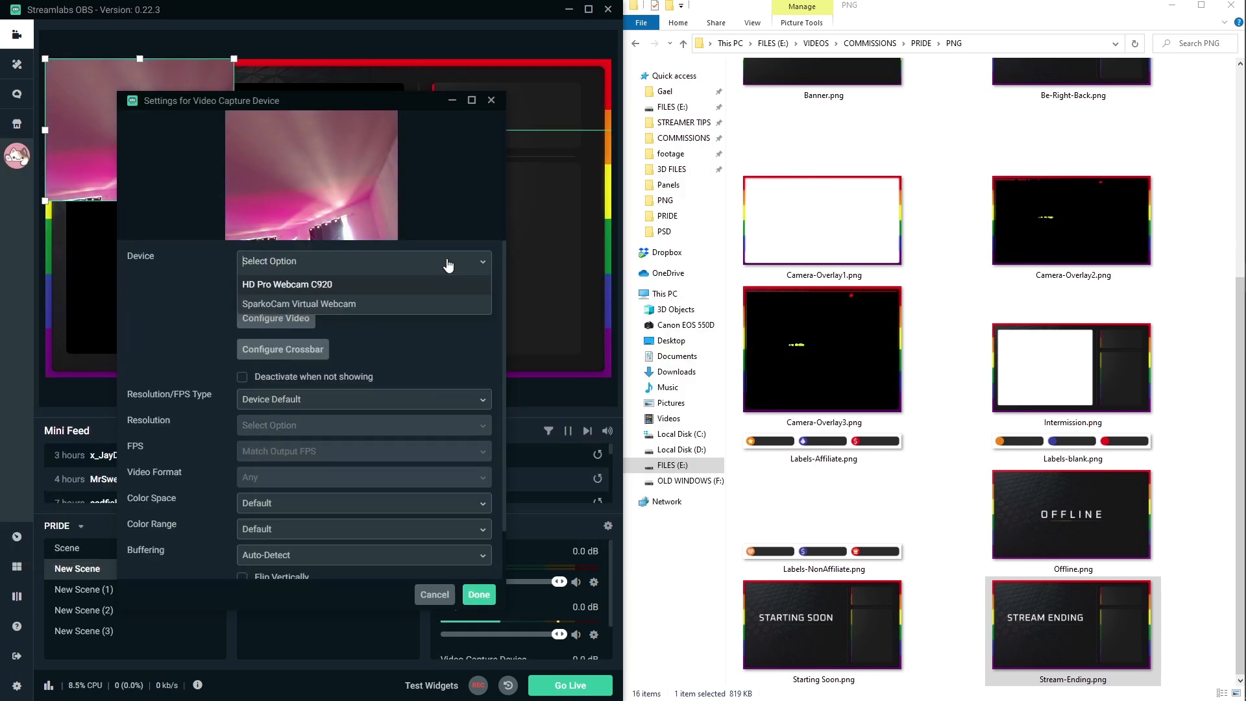
click(307, 305)
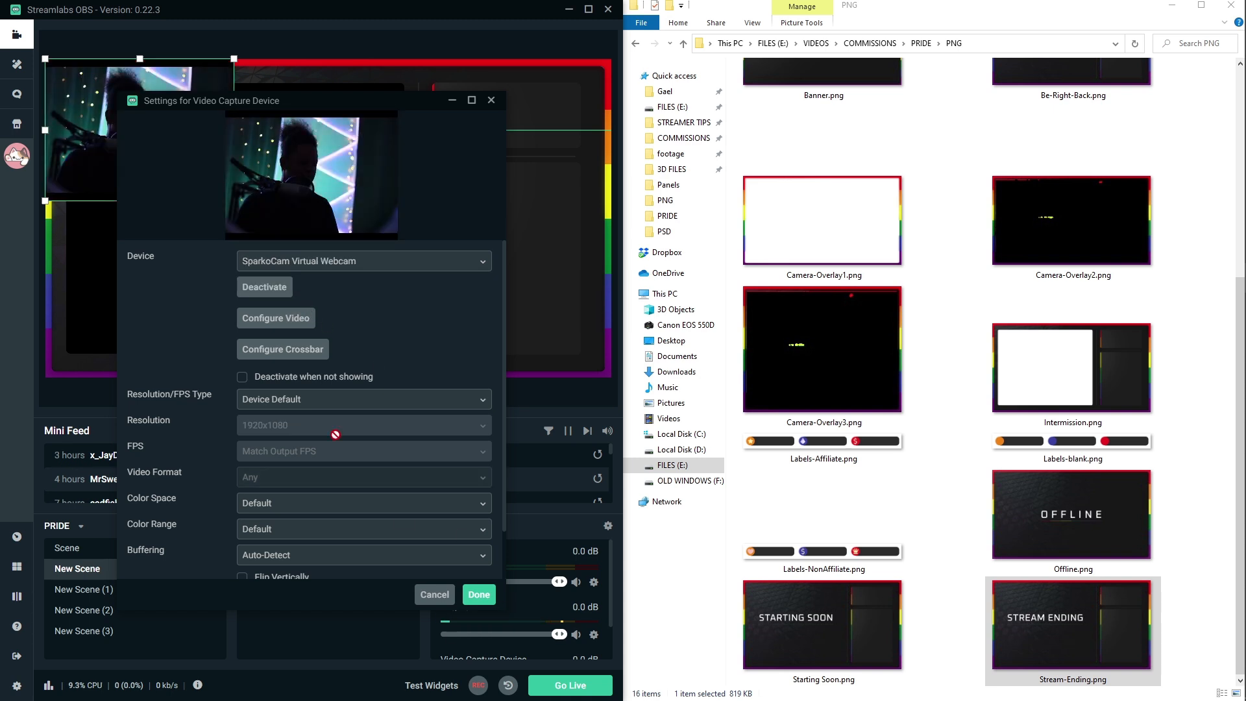
click(322, 399)
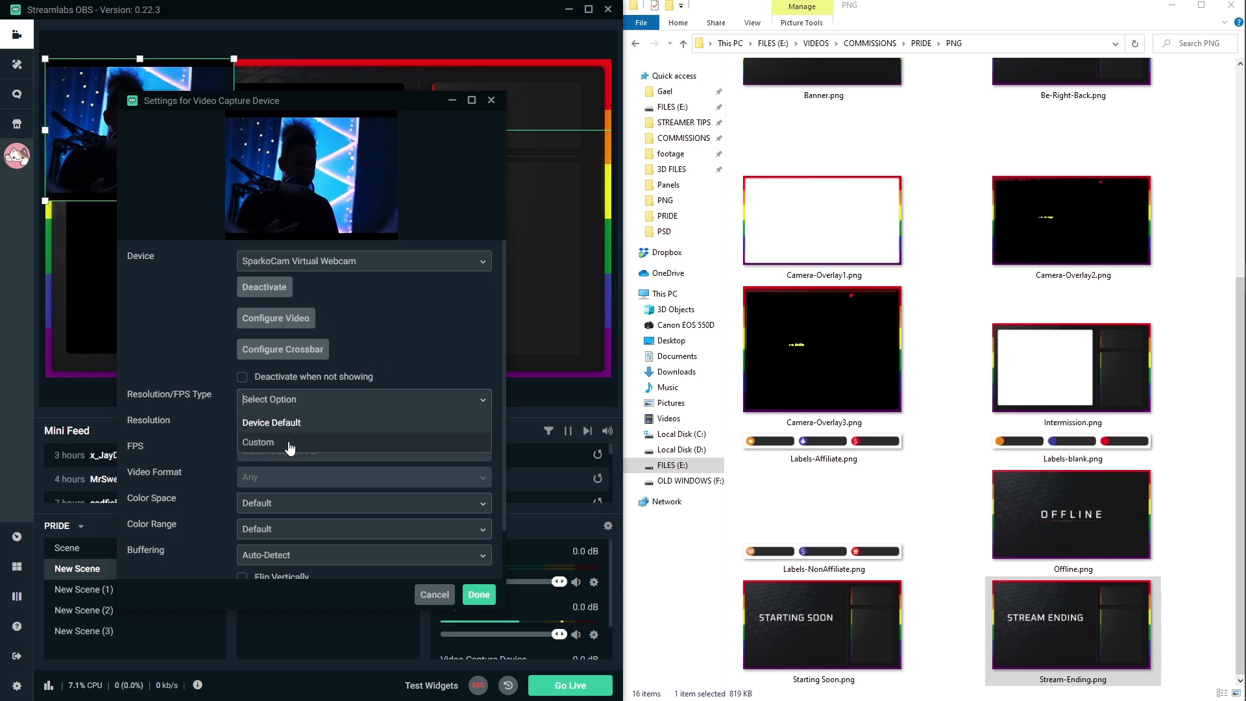
click(286, 444)
click(479, 594)
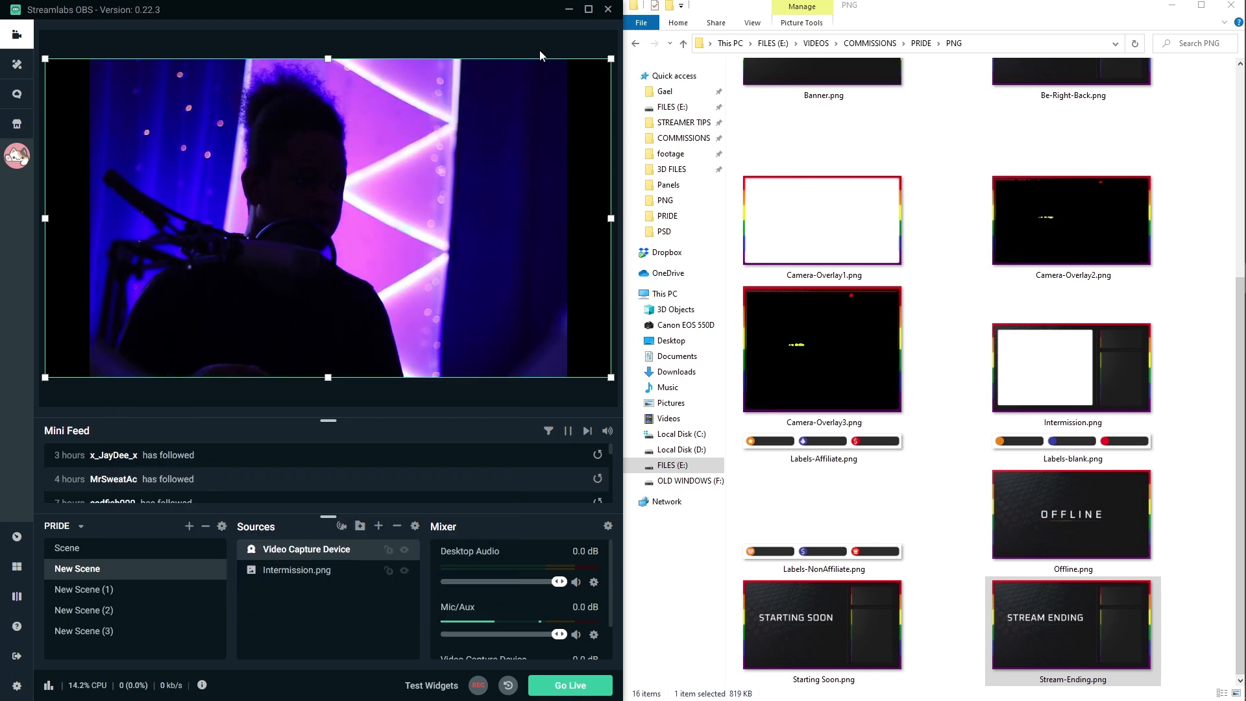
- Place the Video Capture Device below Intermission.png in the source order and shift it about 158 px left within the overlay's camera window
drag(311, 557, 306, 584)
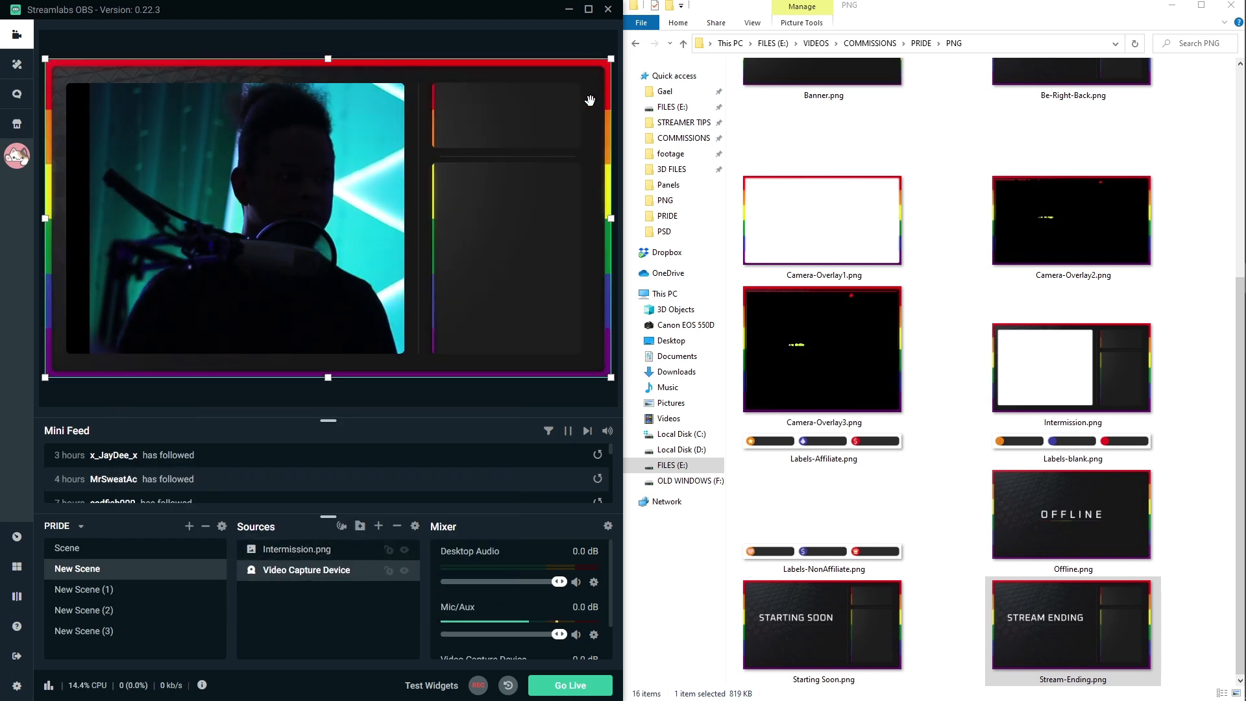
drag(362, 163, 309, 164)
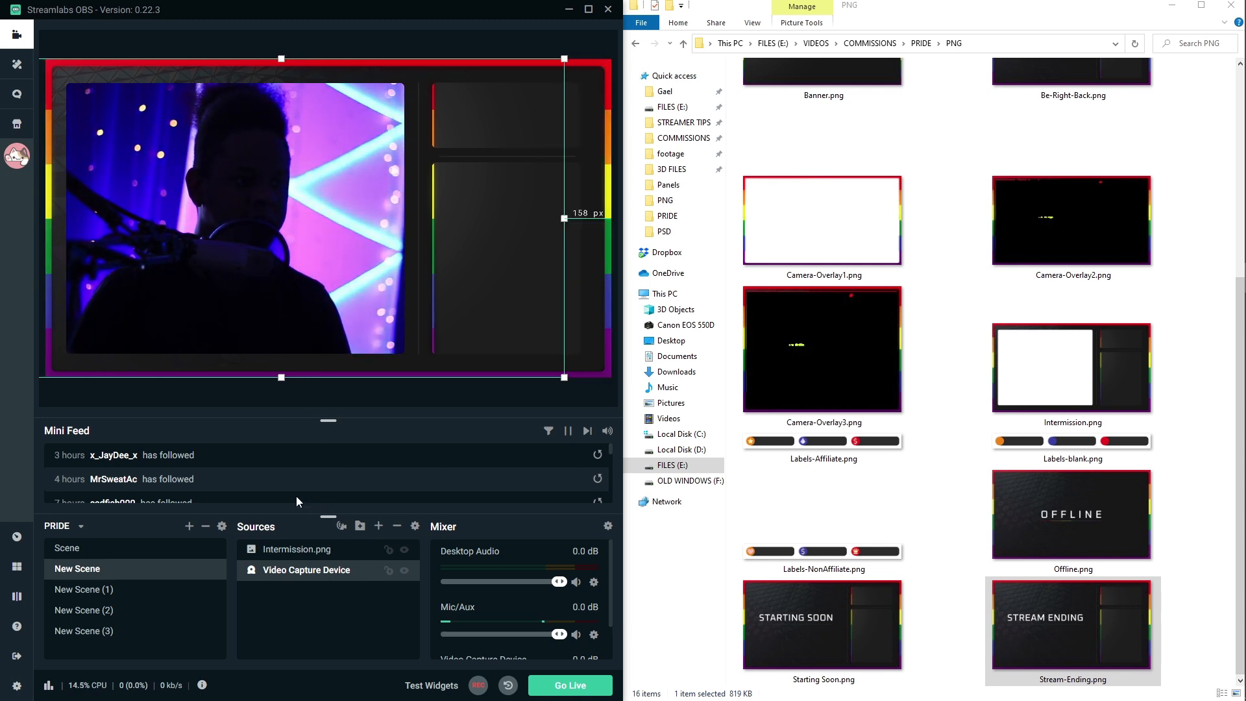
- Add Labels-Affiliate.png to New Scene (1) and position it near the canvas bottom, about 678 px from the left edge and 408 px from the right
click(88, 590)
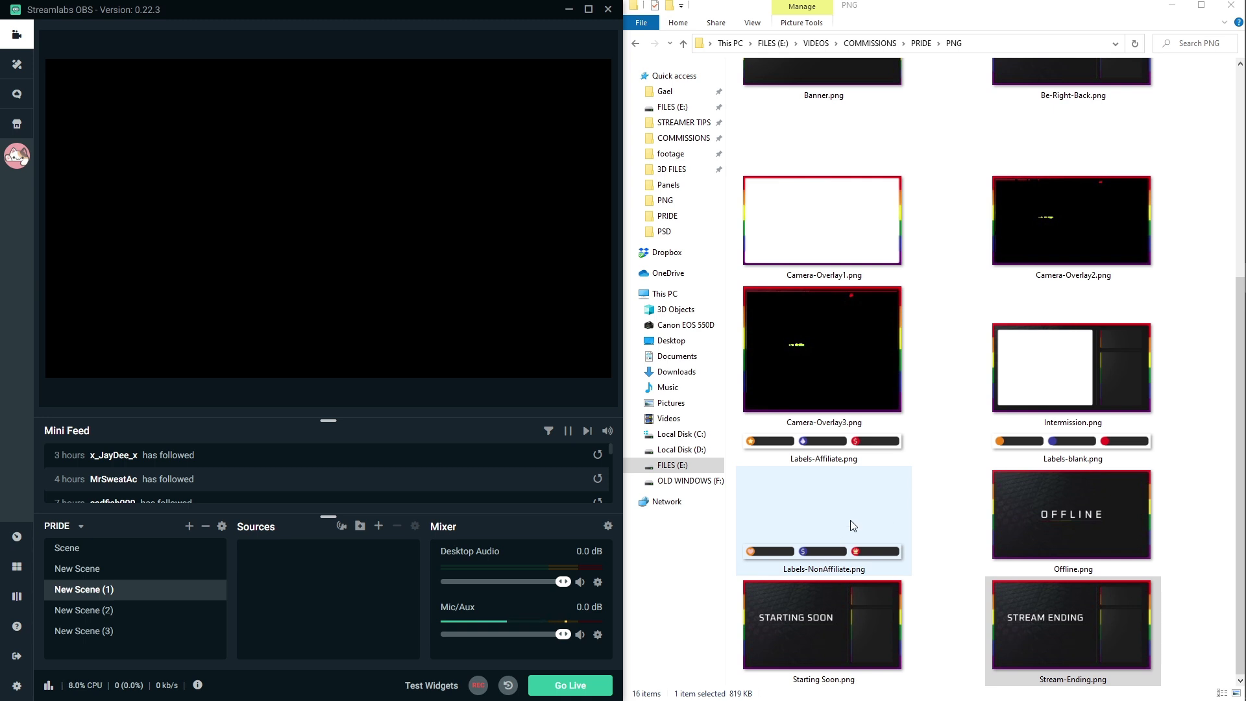
drag(808, 447, 327, 567)
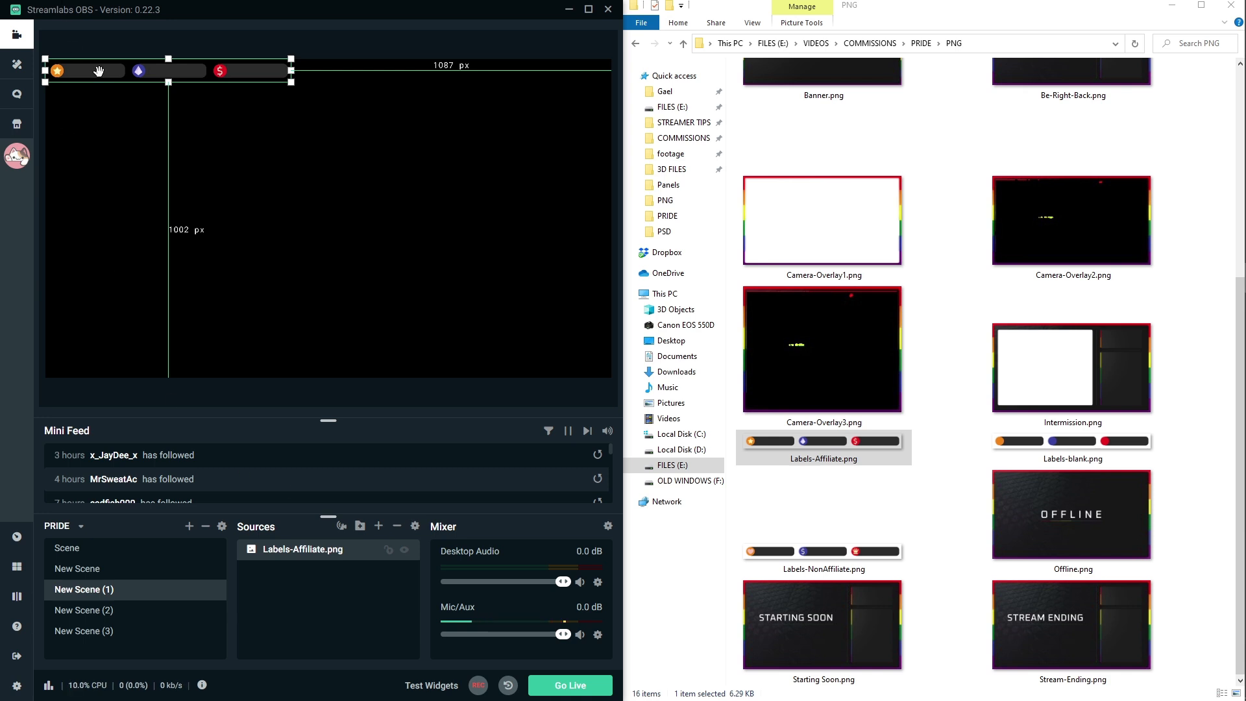
drag(139, 71, 340, 359)
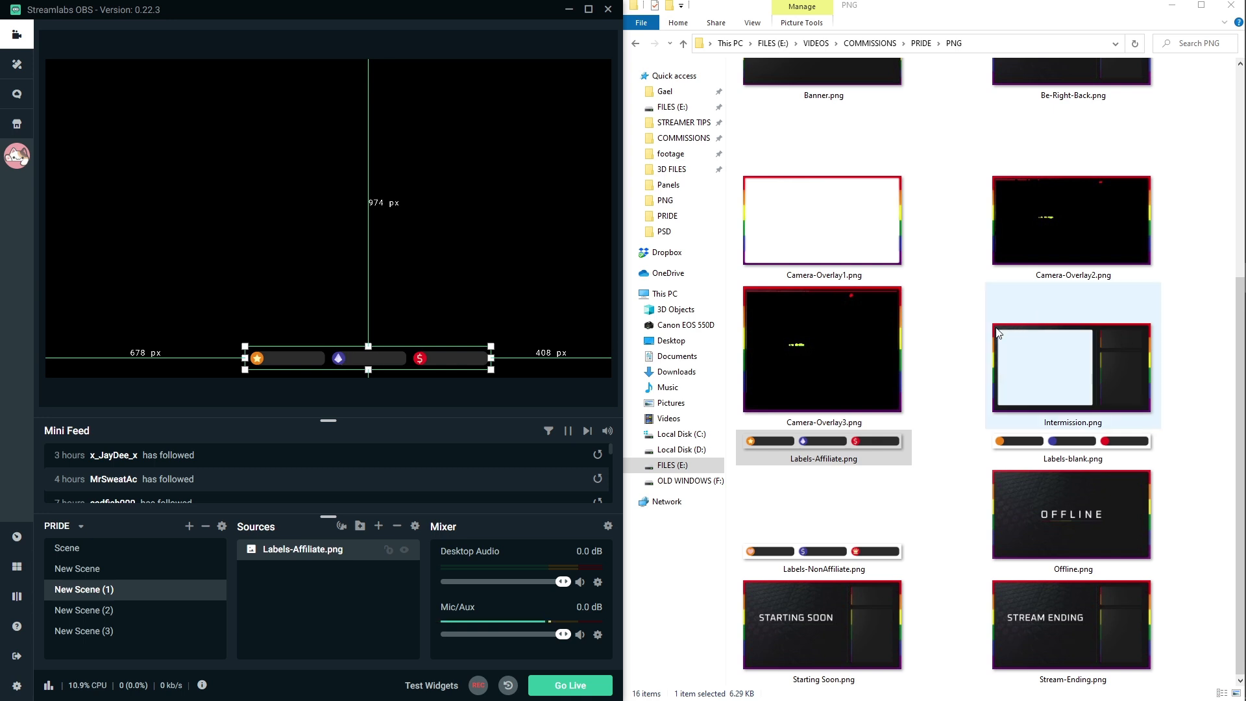
- Add Camera-Overlay3.png to New Scene (1), shrink it, and place it against the canvas's left edge about 235 px from the top
click(874, 231)
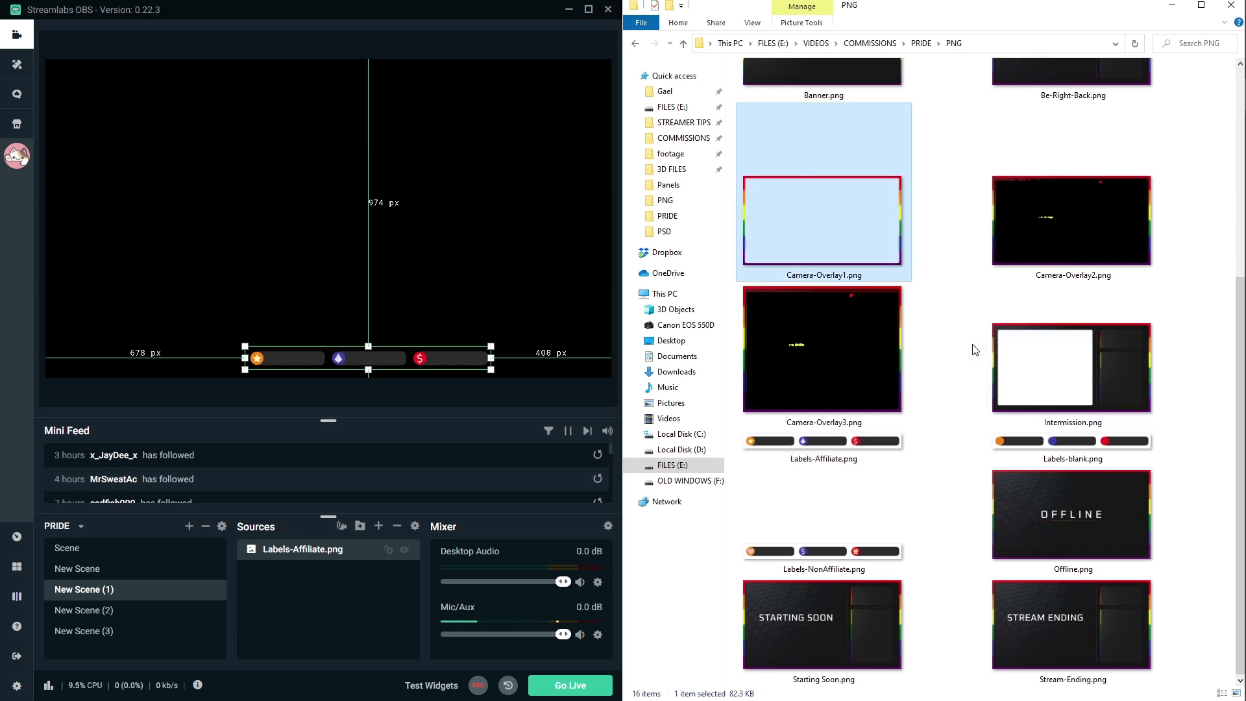
scroll(968, 357, up, 3)
scroll(969, 357, down, 3)
scroll(968, 357, up, 3)
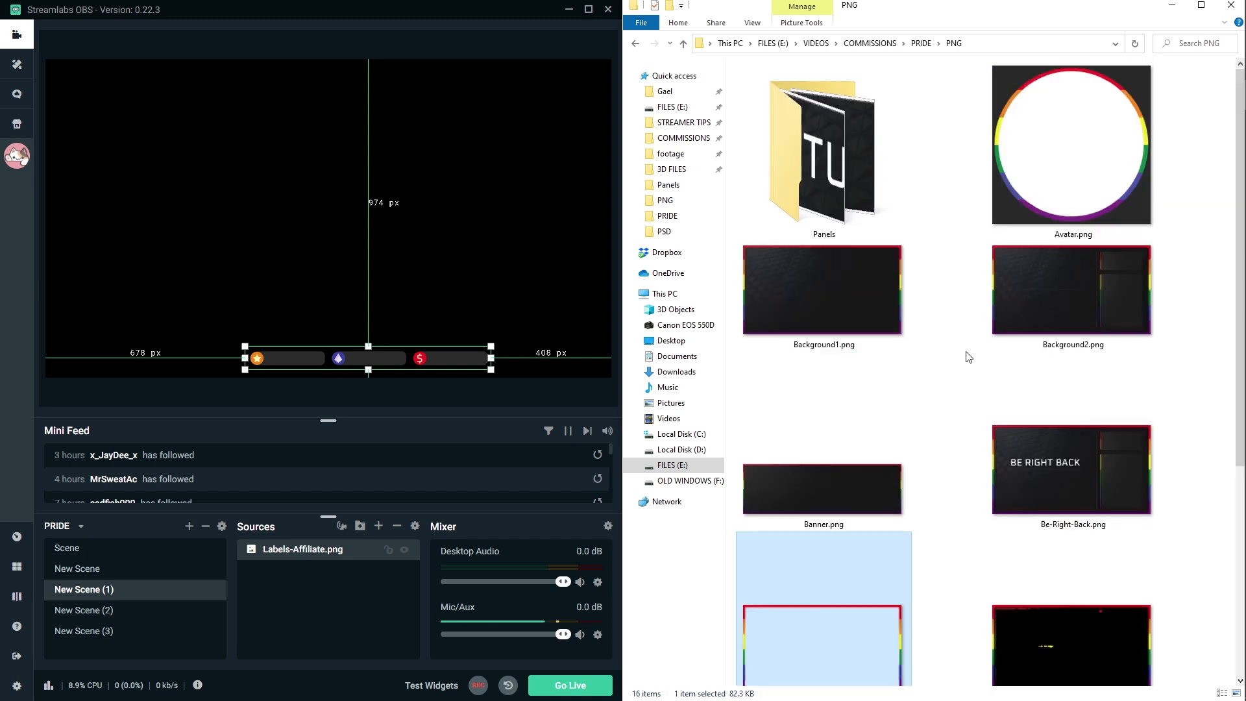
scroll(968, 357, down, 3)
scroll(969, 357, up, 3)
scroll(968, 357, down, 6)
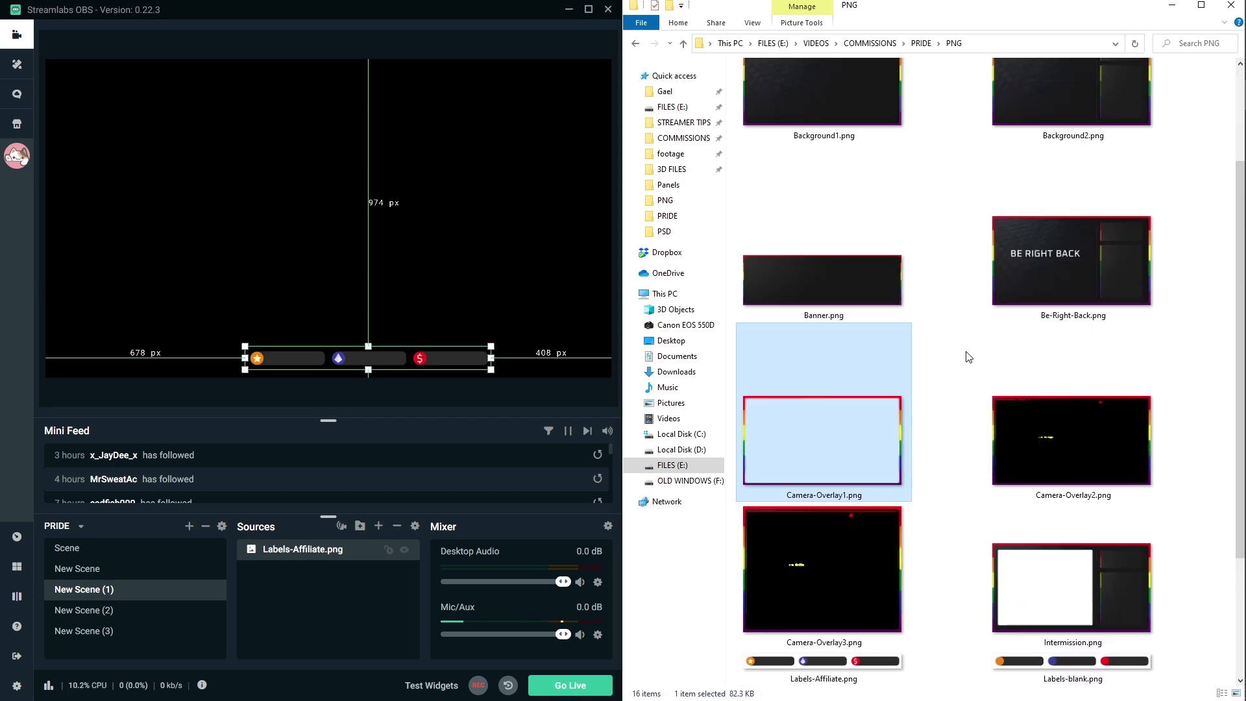
click(817, 373)
drag(812, 366, 291, 582)
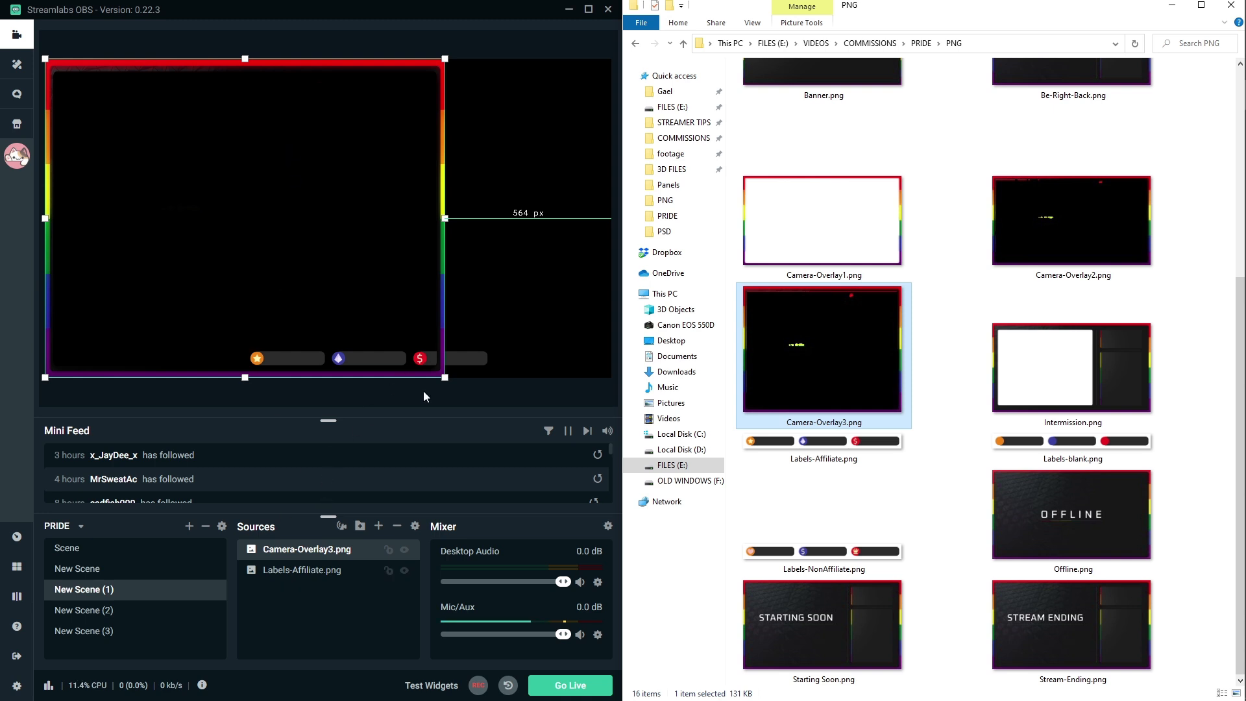
drag(441, 374, 202, 185)
drag(108, 123, 115, 194)
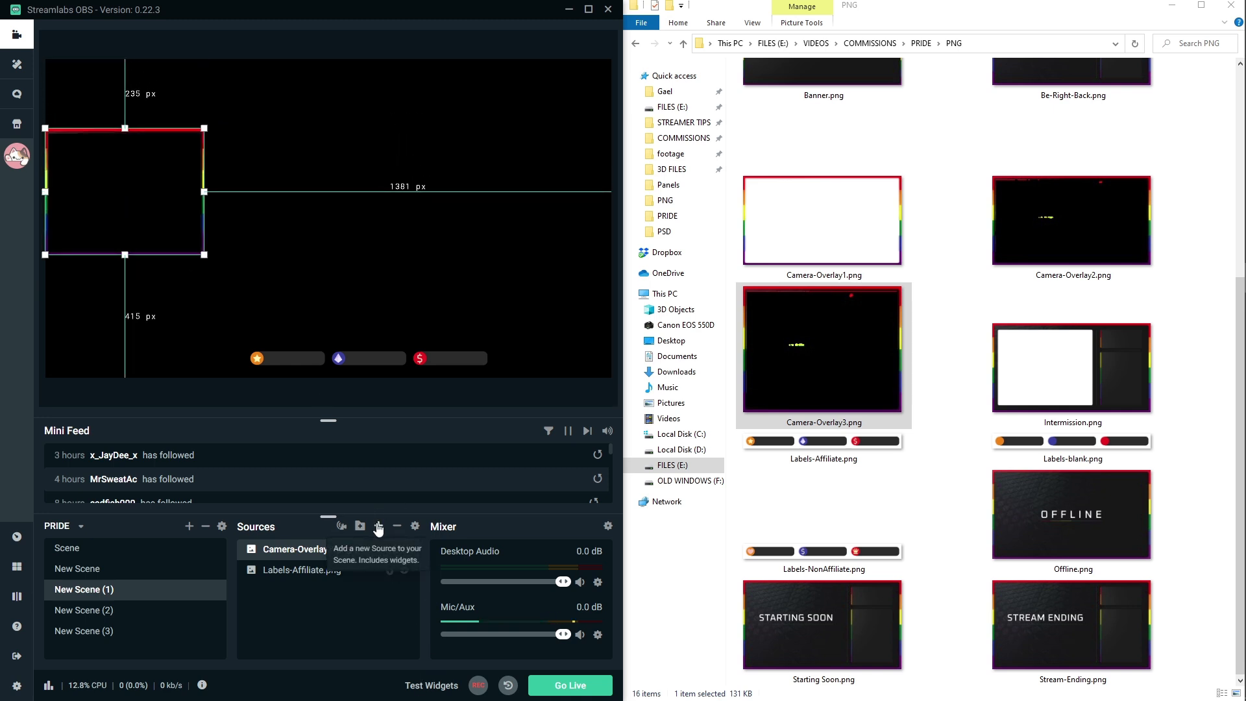
- Add a Game Capture source with its default settings to New Scene (1) and place it beneath the camera overlay and labels
click(378, 524)
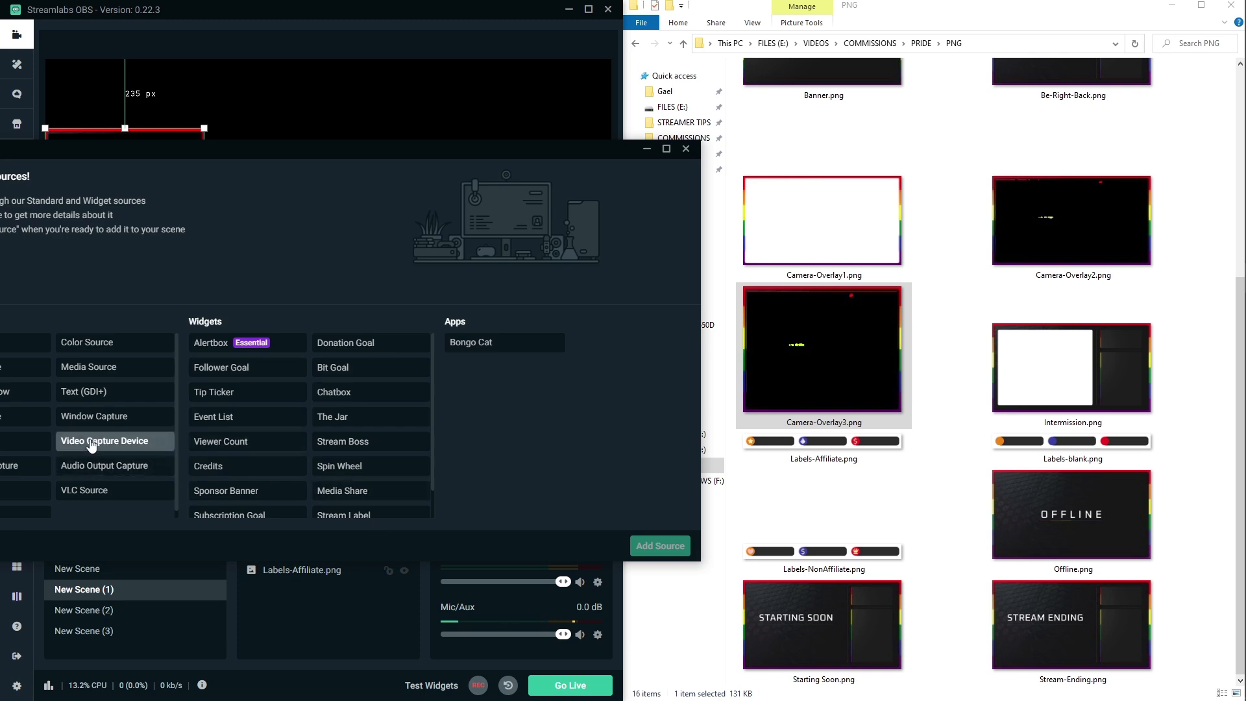
drag(216, 153, 418, 151)
click(190, 439)
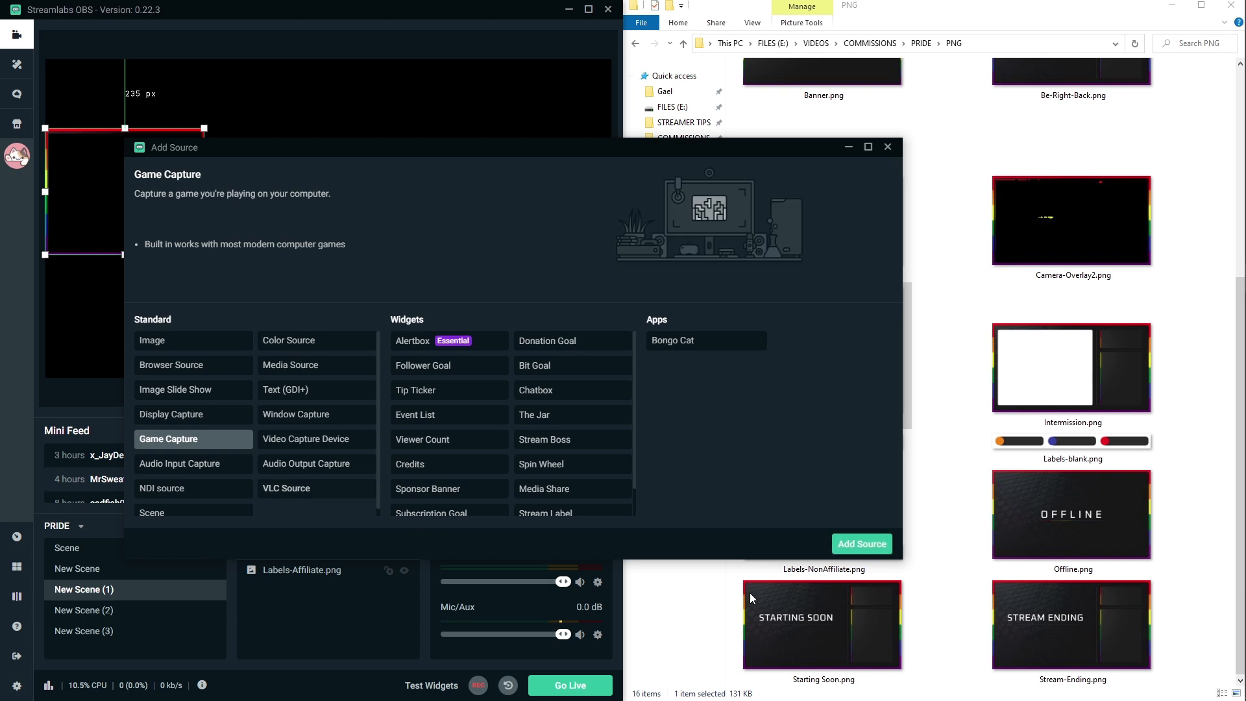
click(850, 548)
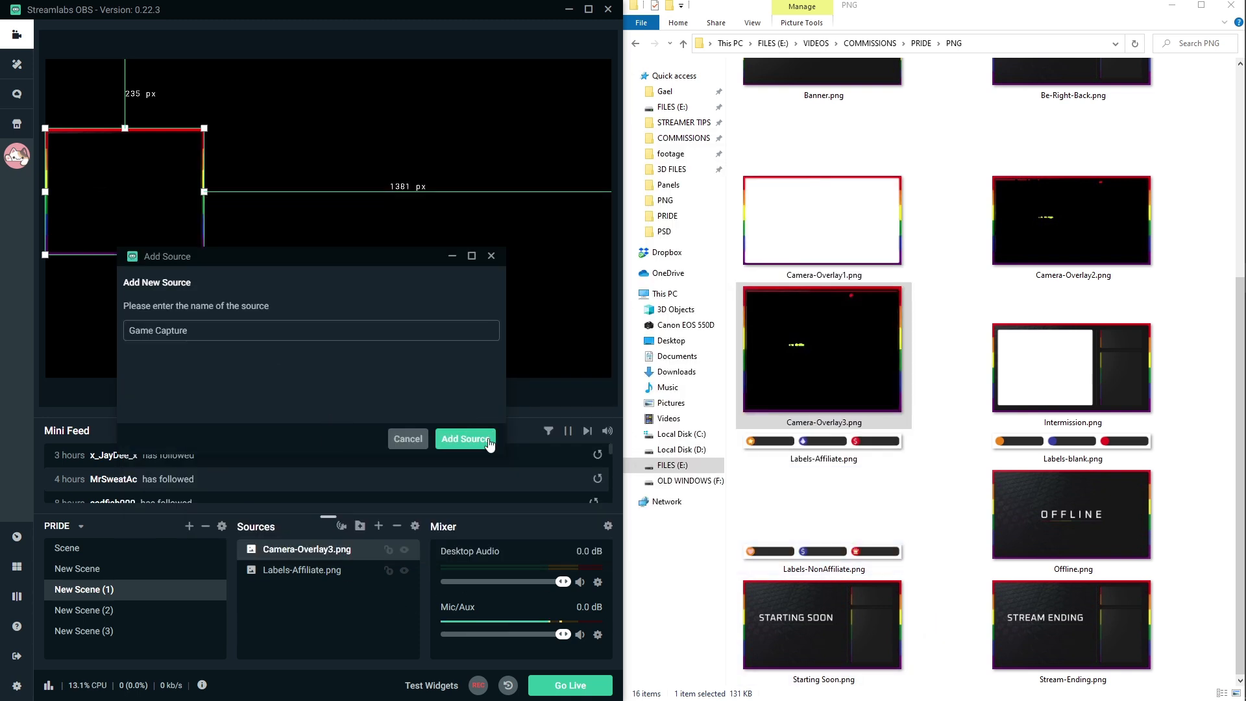
click(441, 442)
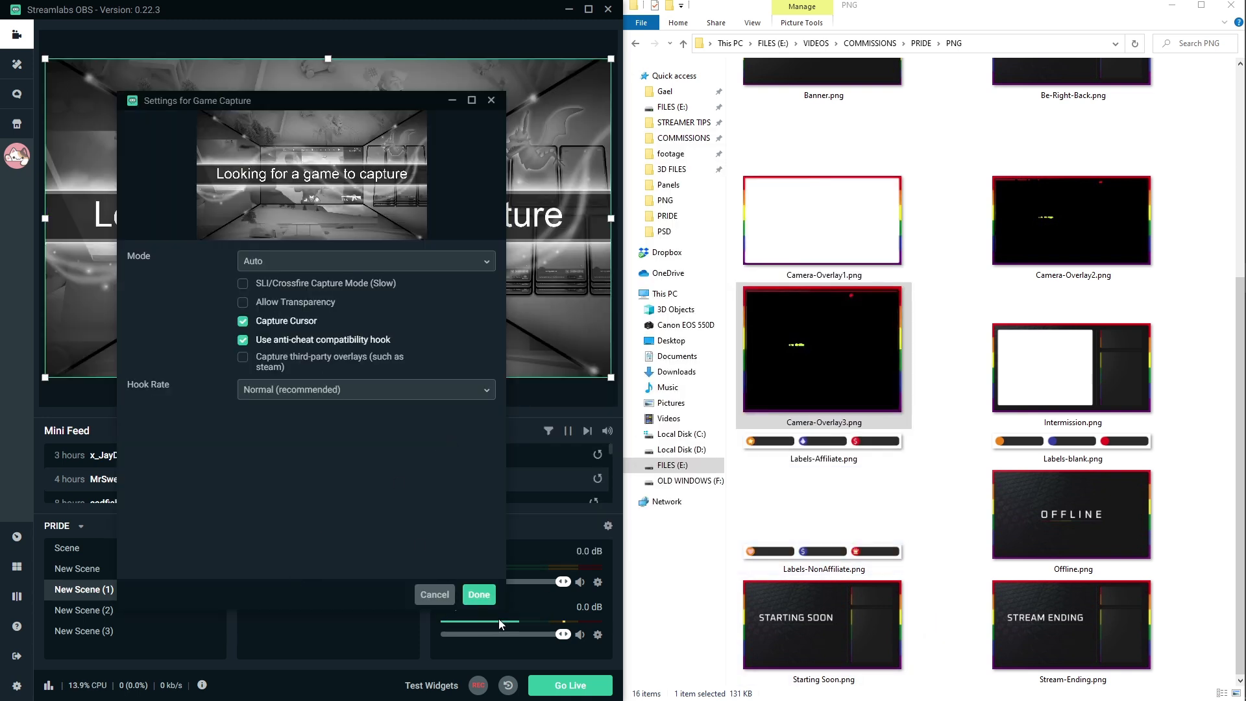
click(479, 594)
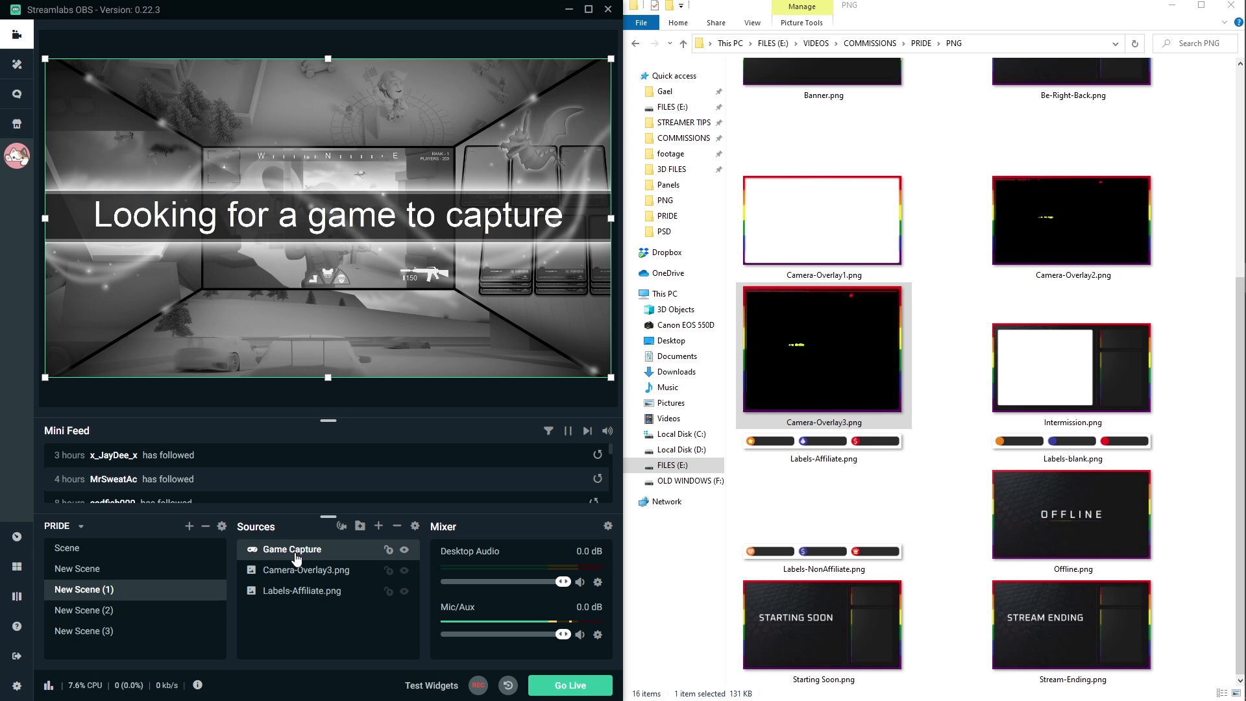
drag(296, 557, 297, 601)
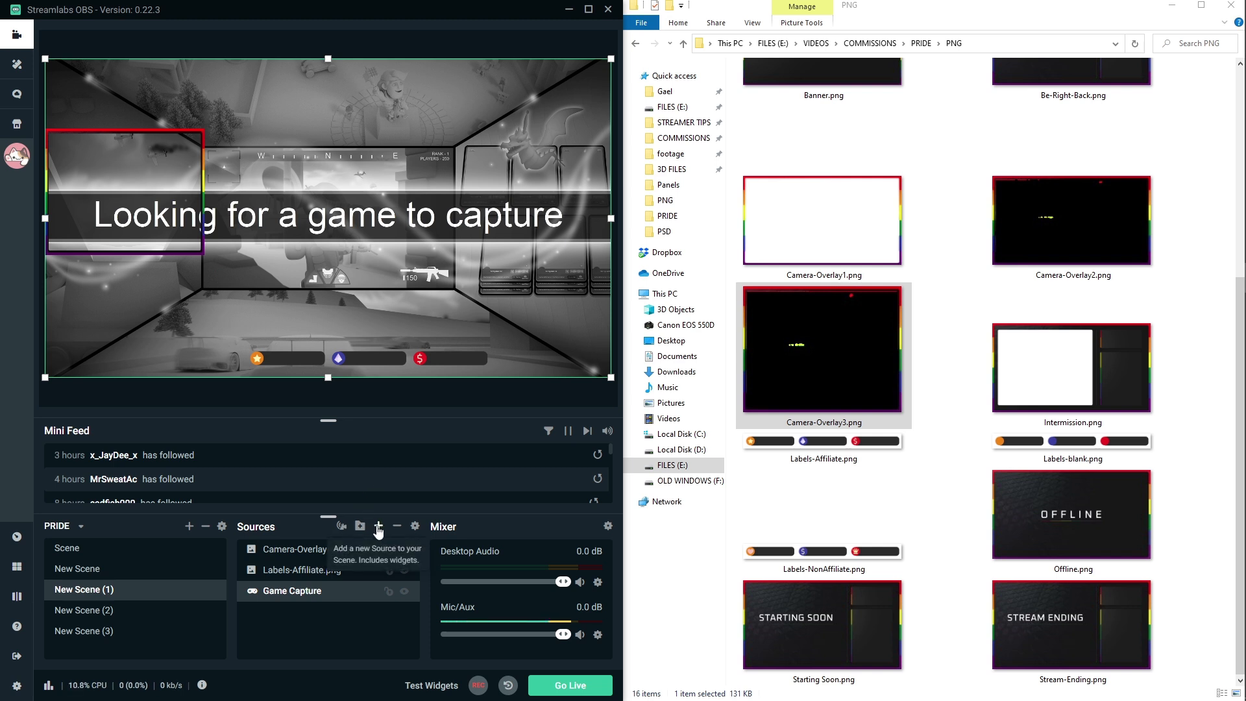
- Add the existing Video Capture Device to New Scene (1) and place it directly below Camera-Overlay3.png in the source order
click(378, 525)
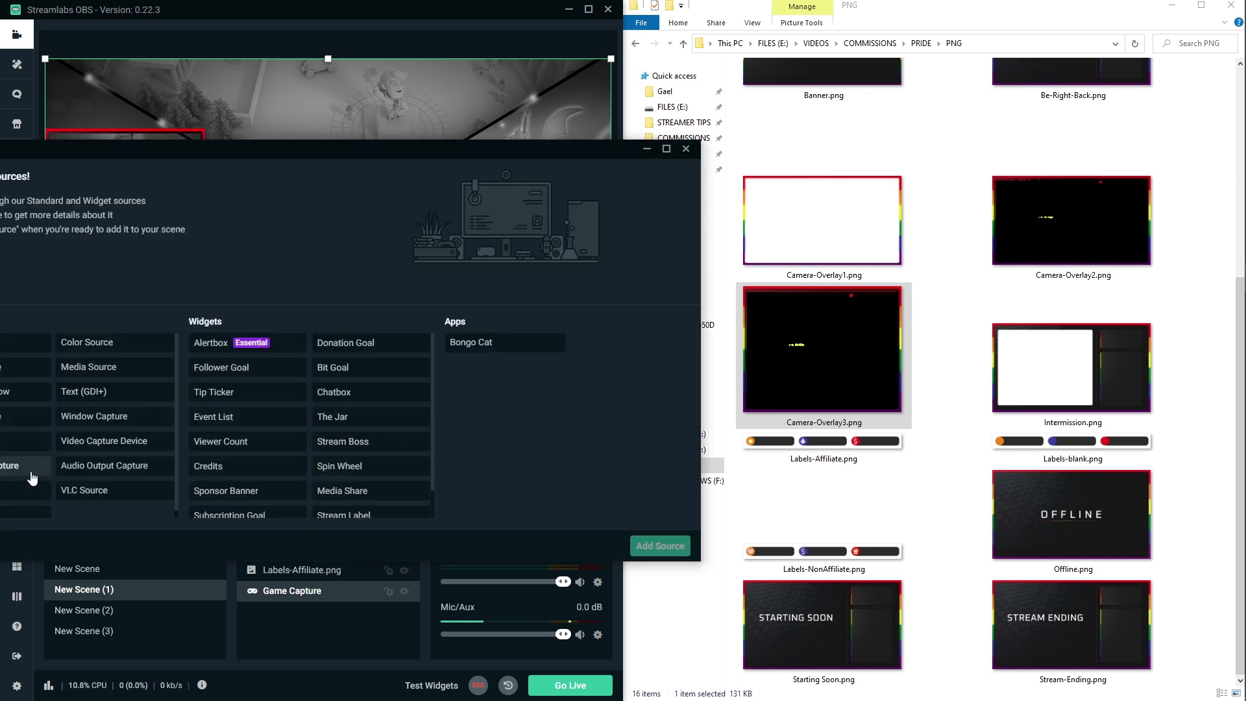
click(98, 448)
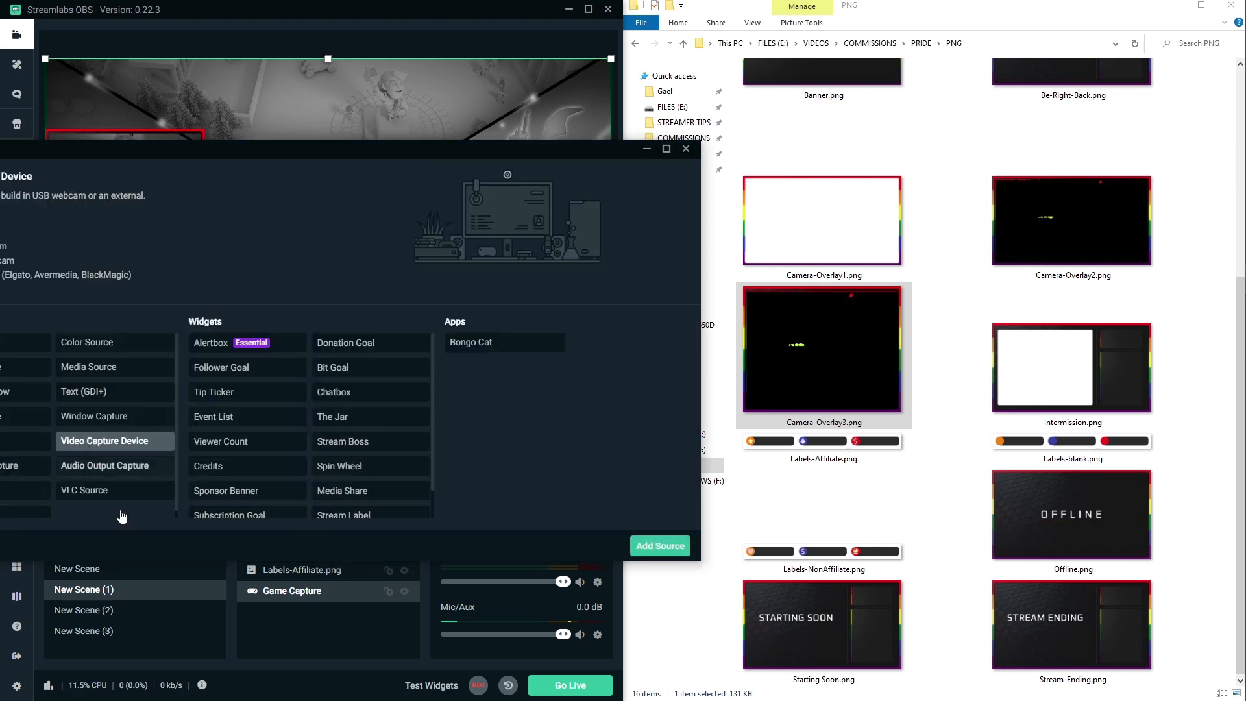
click(659, 545)
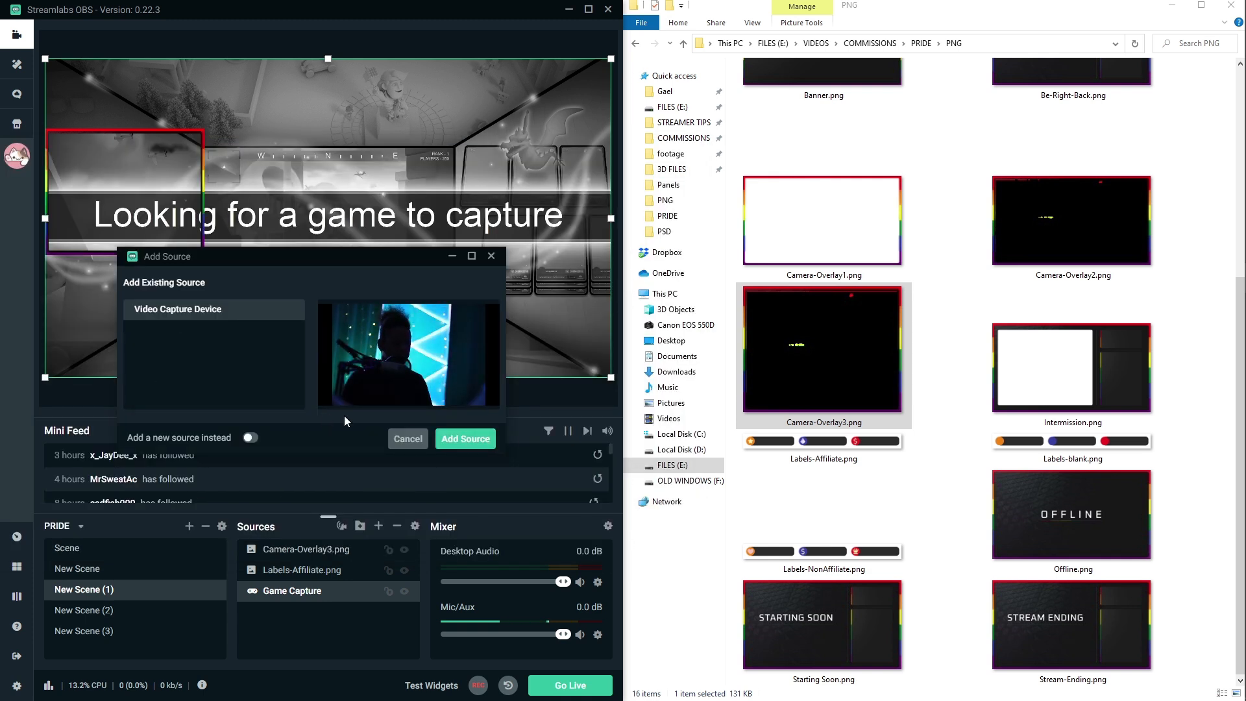
click(473, 430)
drag(305, 551, 318, 583)
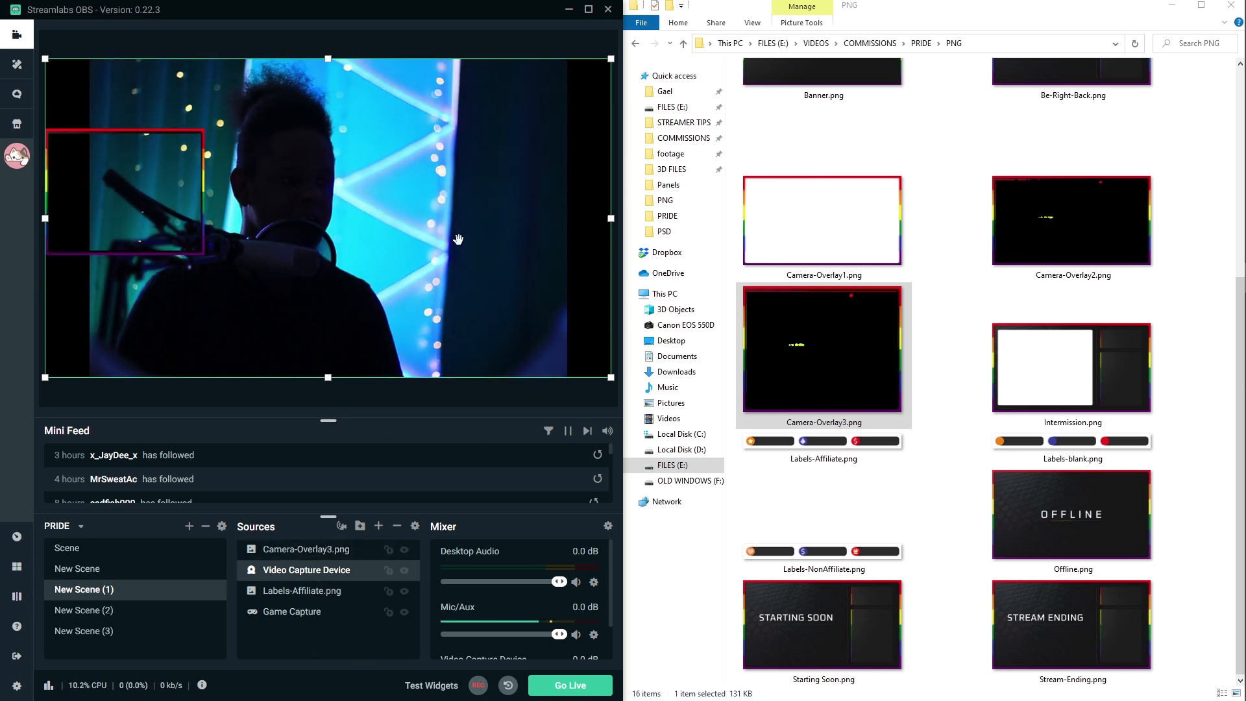
- Scale down the webcam image, move it behind the Camera-Overlay3.png frame, and crop its sides to fit inside the frame
drag(611, 377, 224, 178)
drag(150, 159, 148, 230)
drag(251, 138, 258, 129)
drag(263, 193, 205, 192)
drag(39, 192, 45, 193)
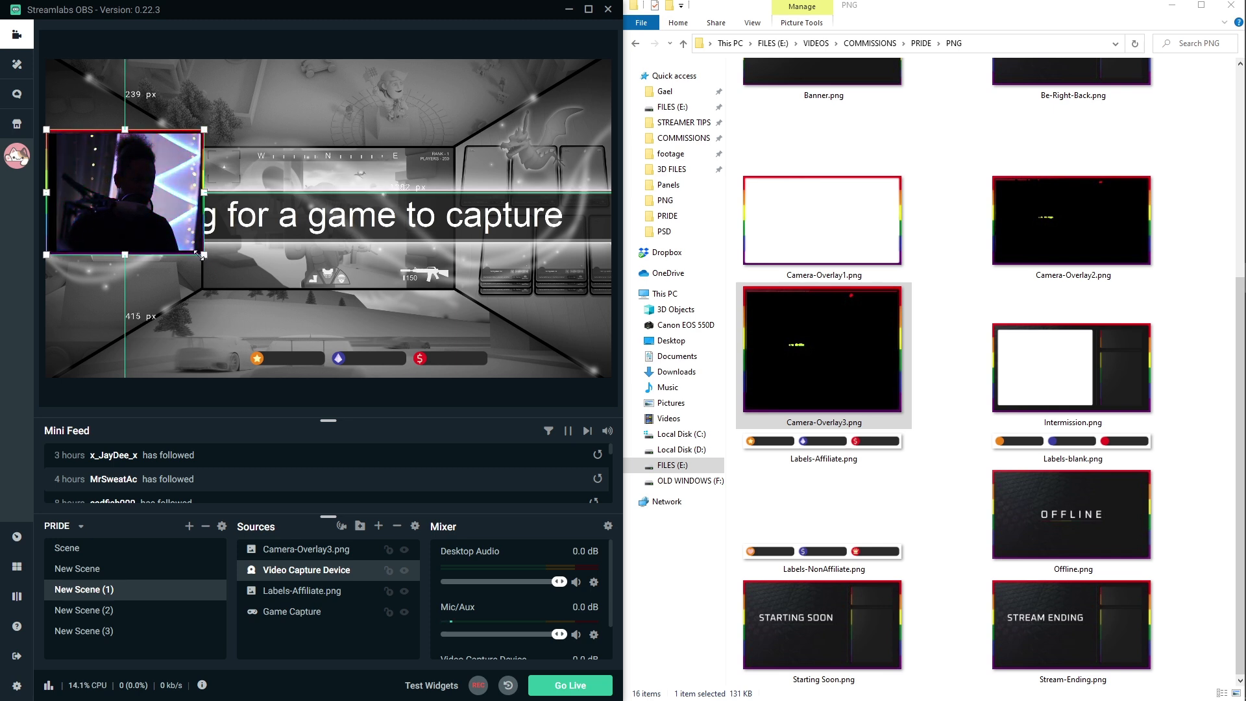
- Group Camera-Overlay3.png and the Video Capture Device of New Scene (1) into a folder named cam
click(310, 549)
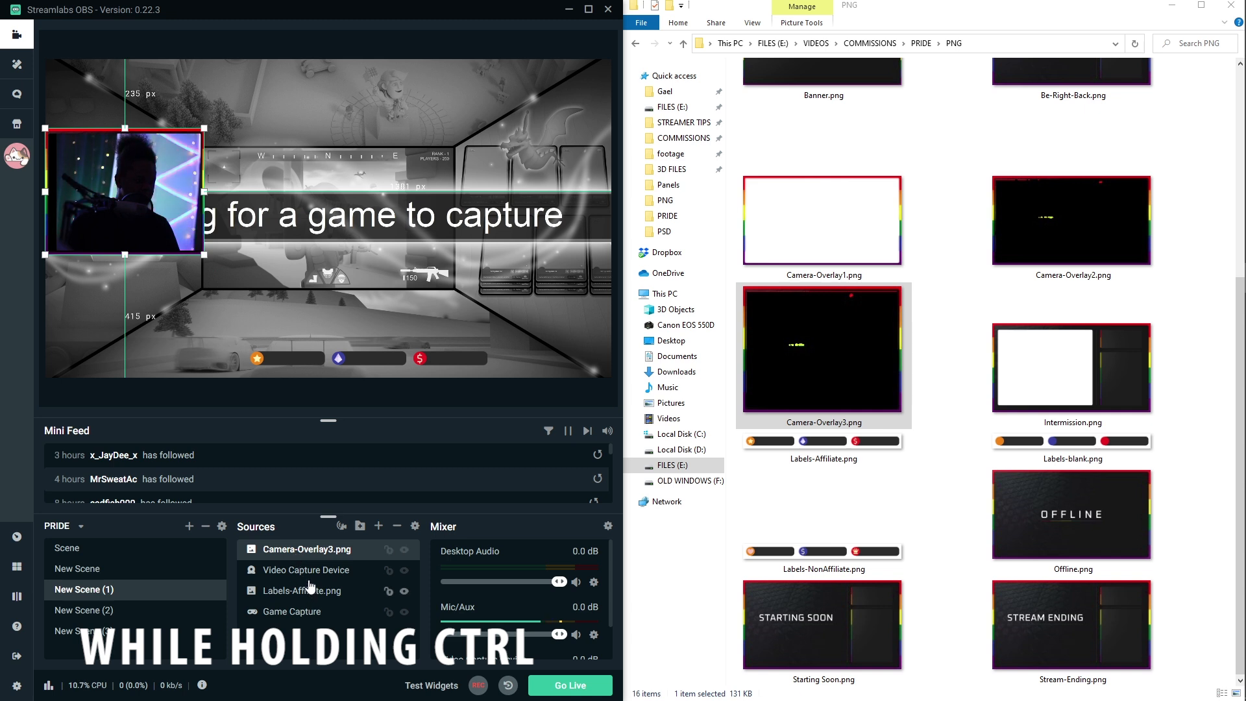
ctrl+click(323, 570)
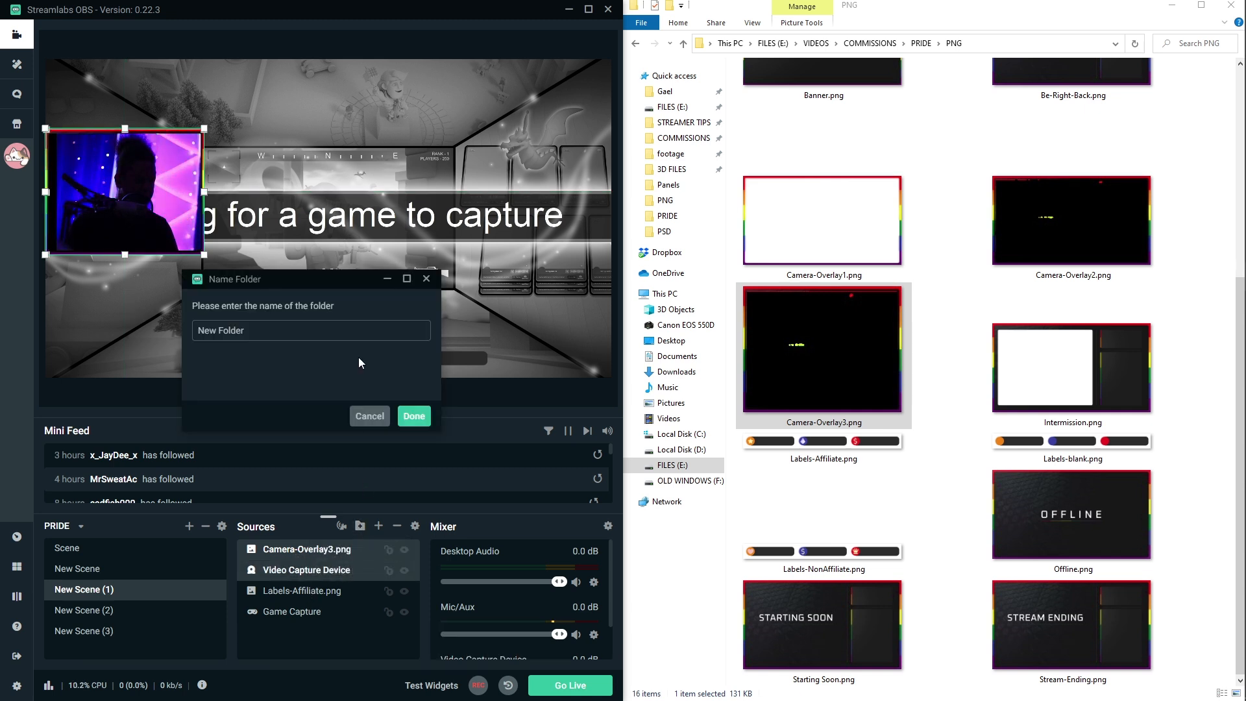
drag(308, 340, 69, 344)
text(cam)
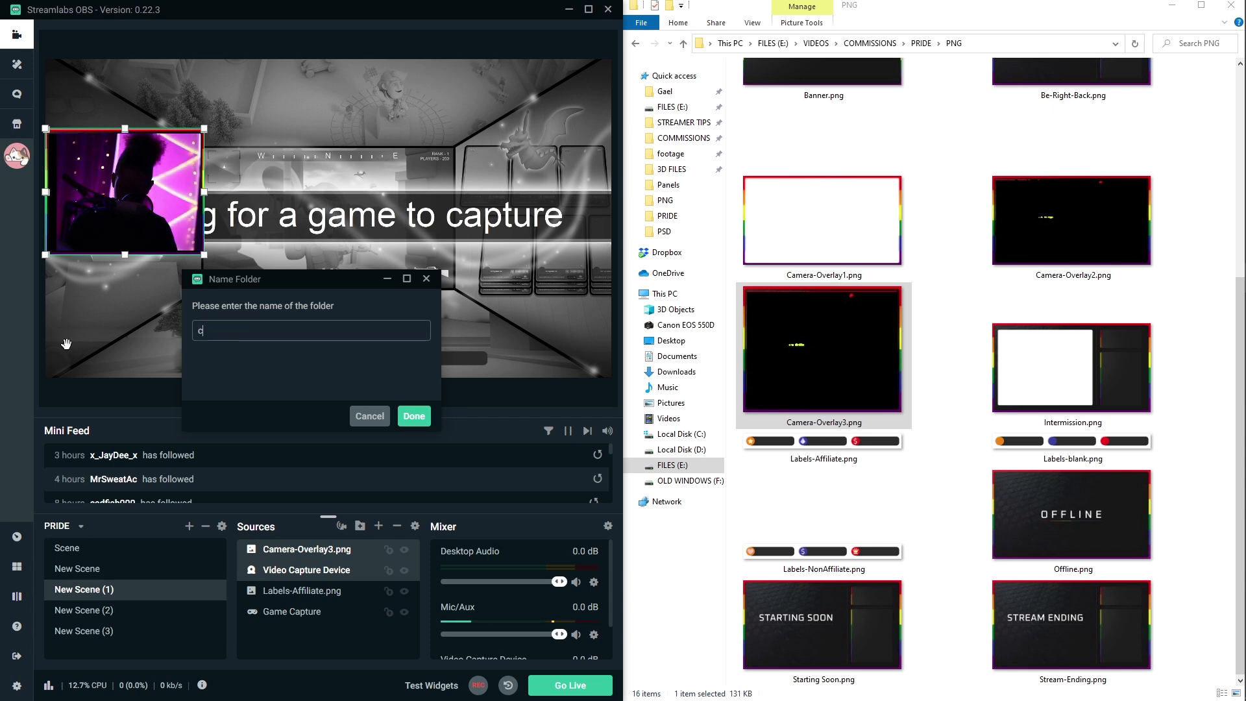
click(413, 416)
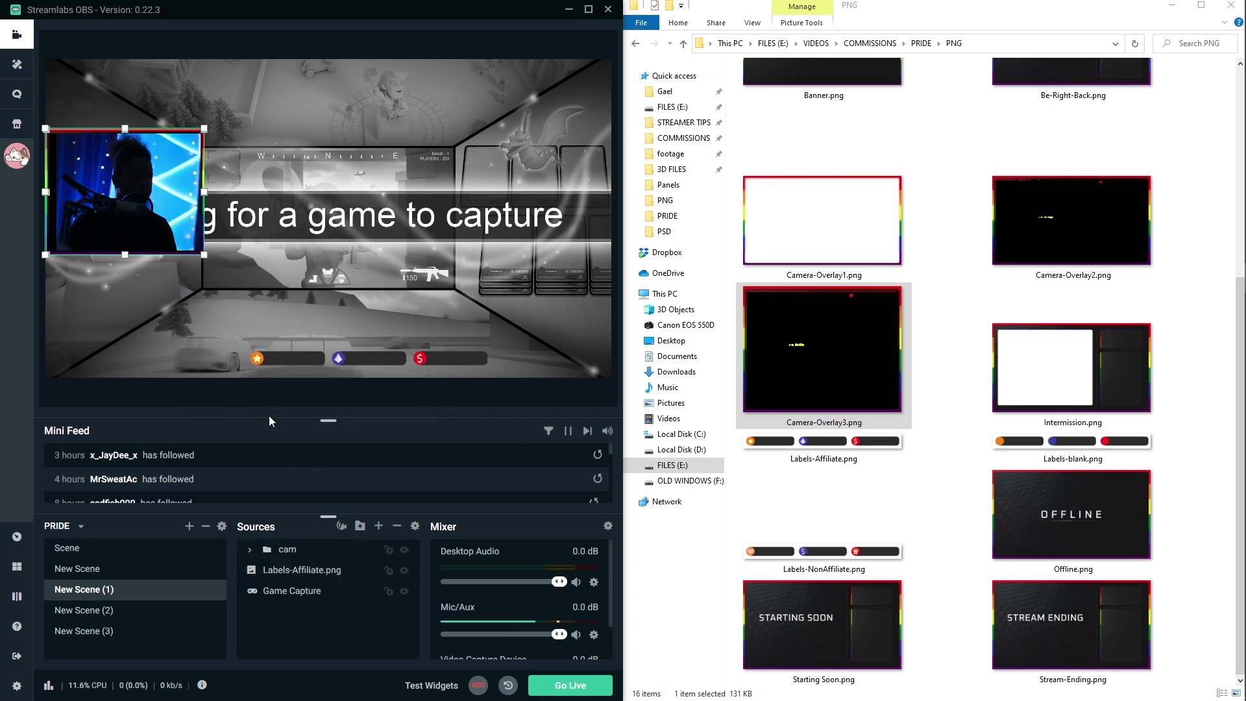
- Add a Stream Label source named sub to New Scene (1)
click(292, 590)
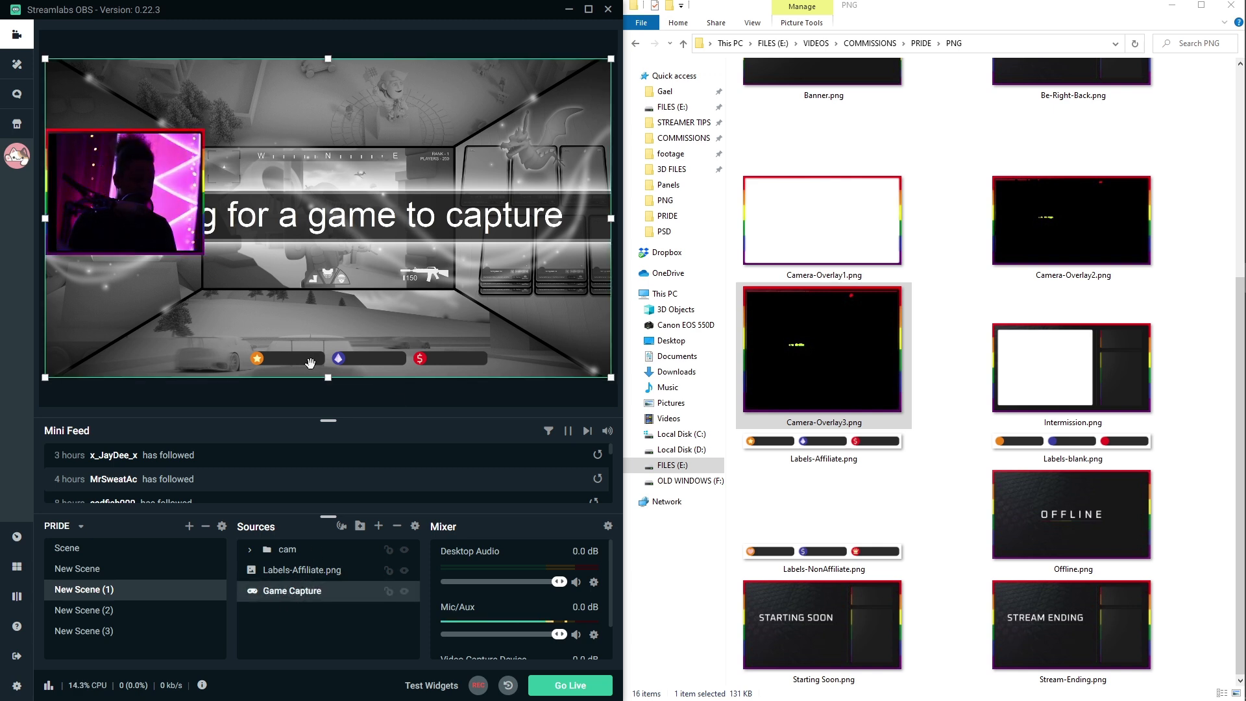
click(378, 526)
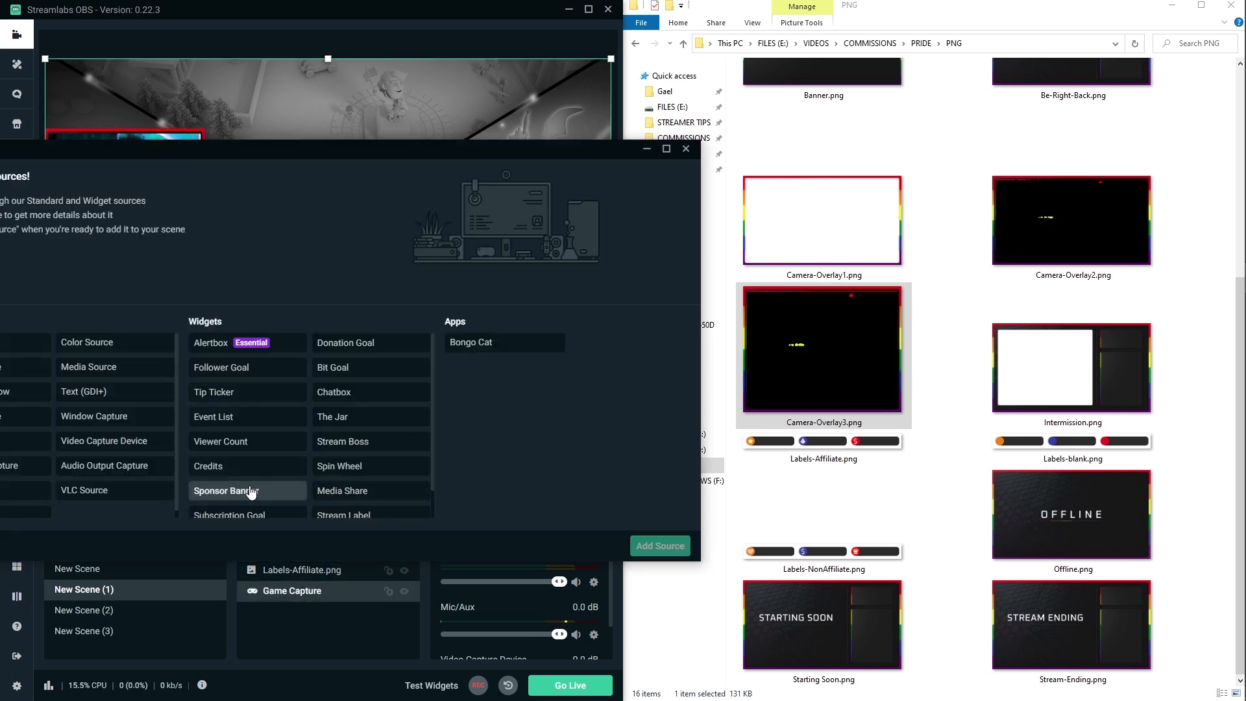
scroll(248, 479, down, 1)
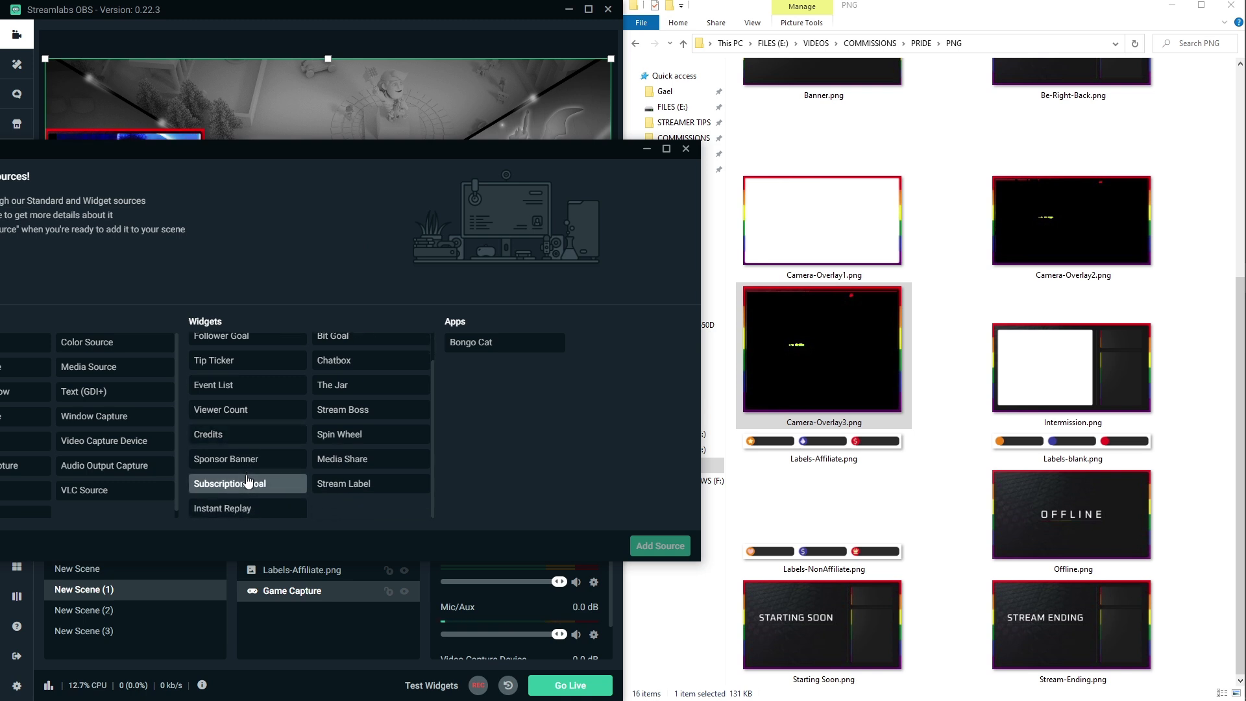
click(336, 491)
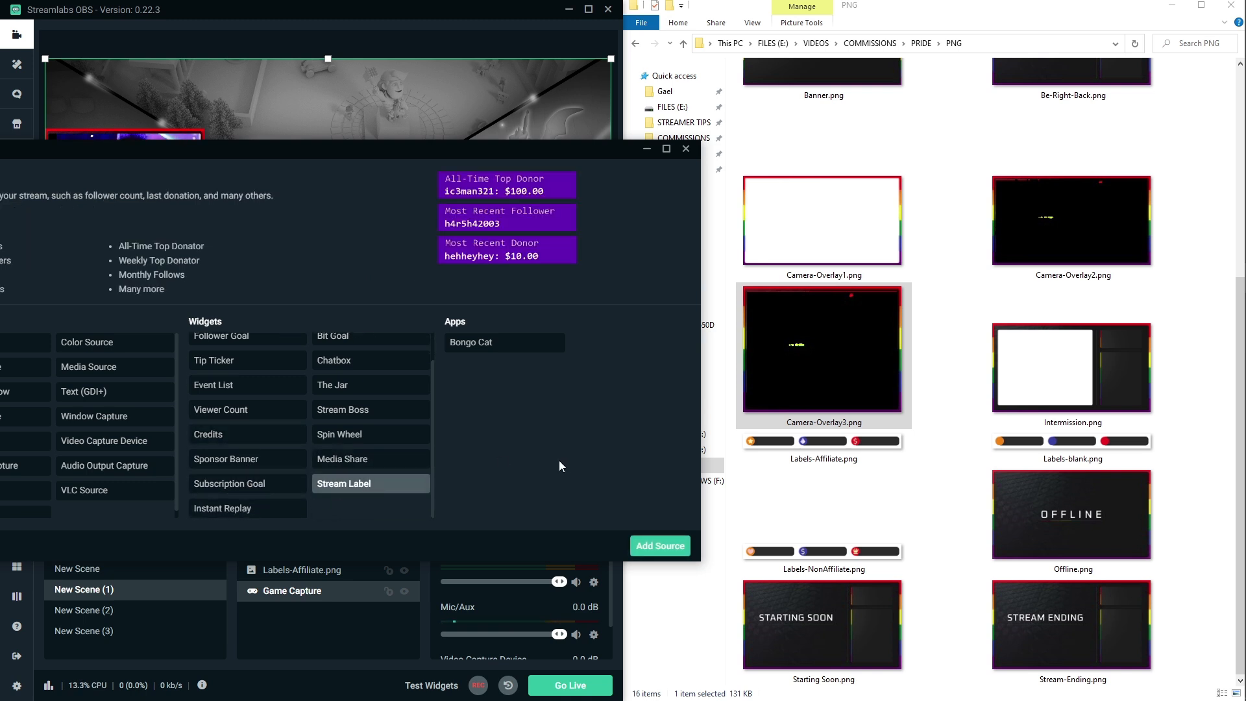
click(654, 542)
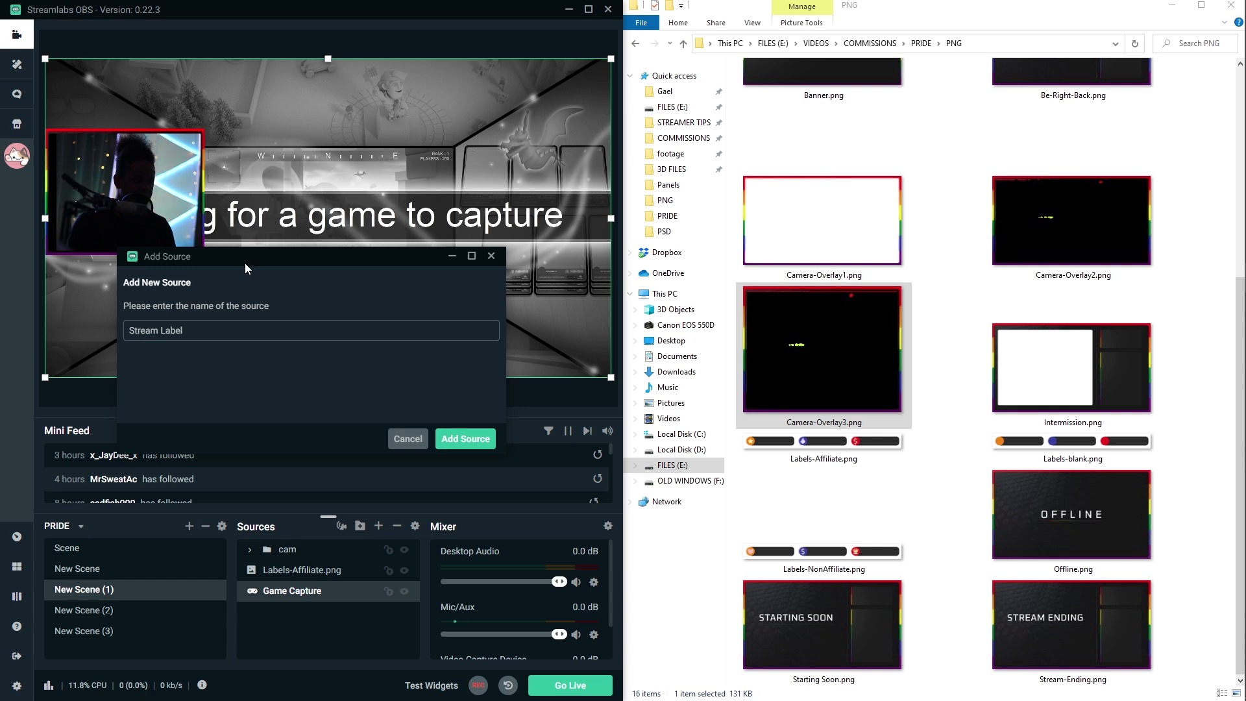
drag(283, 162, 293, 98)
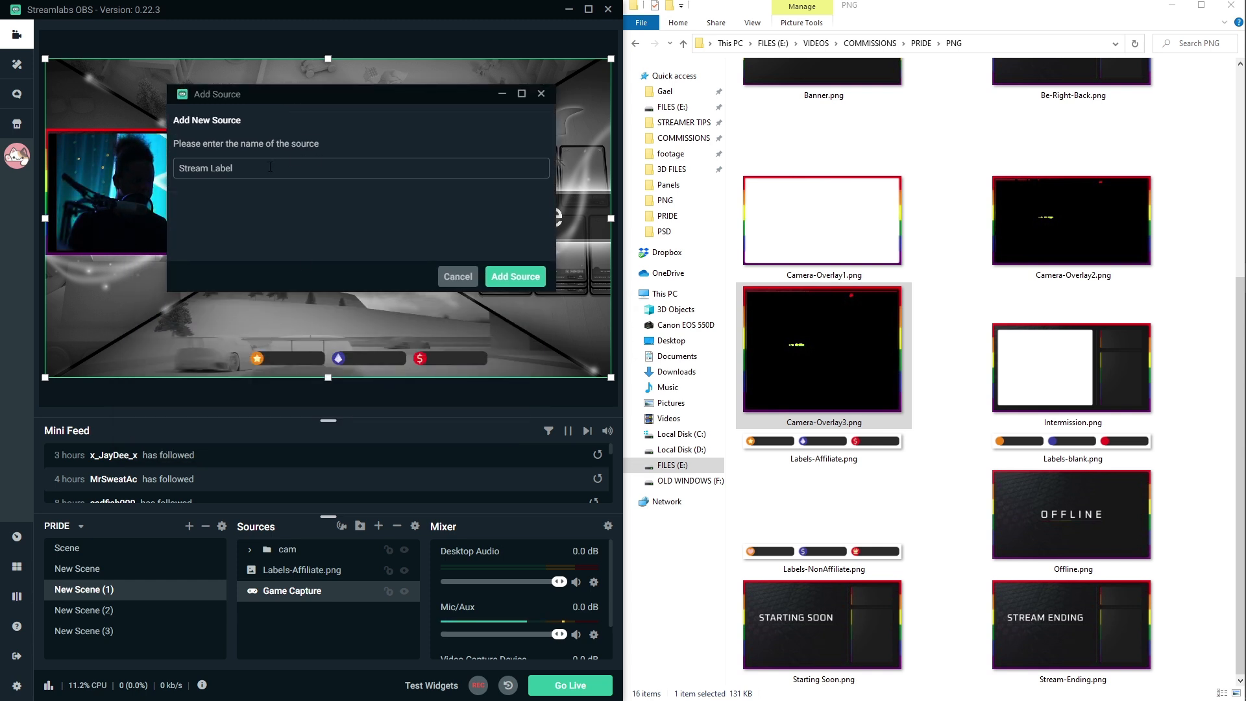
drag(281, 171, 128, 159)
text(sub)
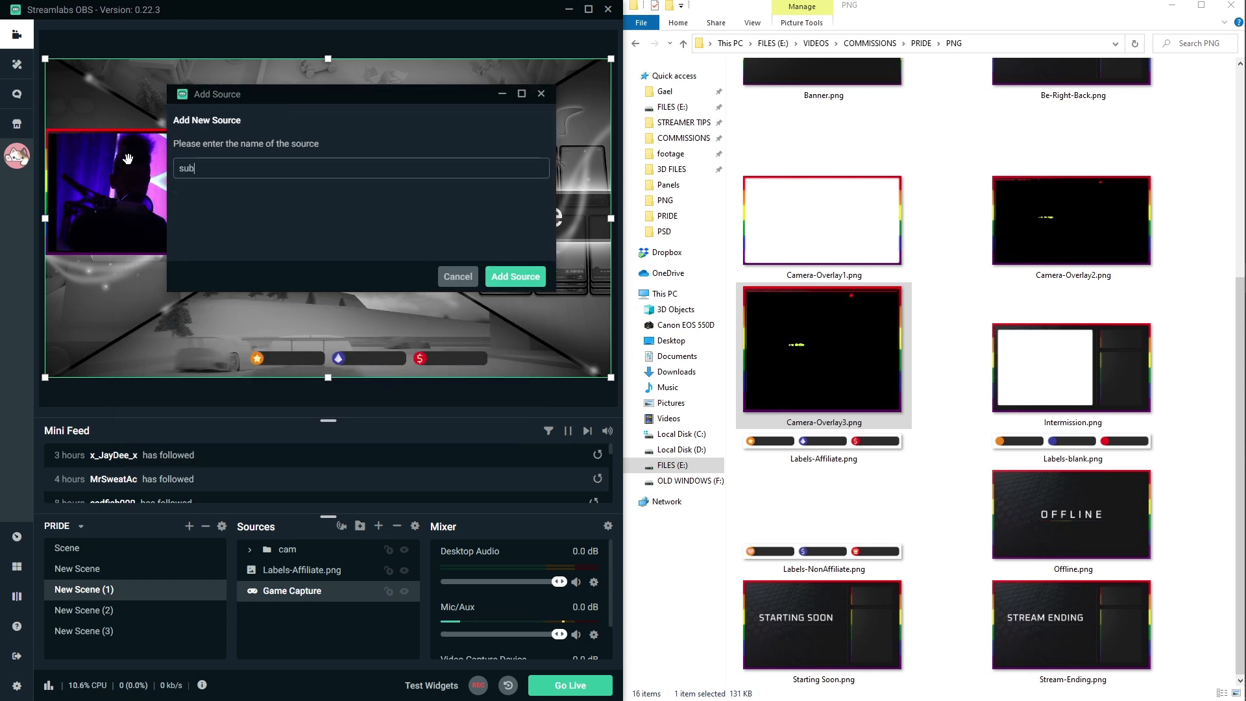
click(516, 277)
- Set the sub label's type to Most Recent Subscriber and place it on the star label bar, about 755 px from the canvas's left edge
click(446, 267)
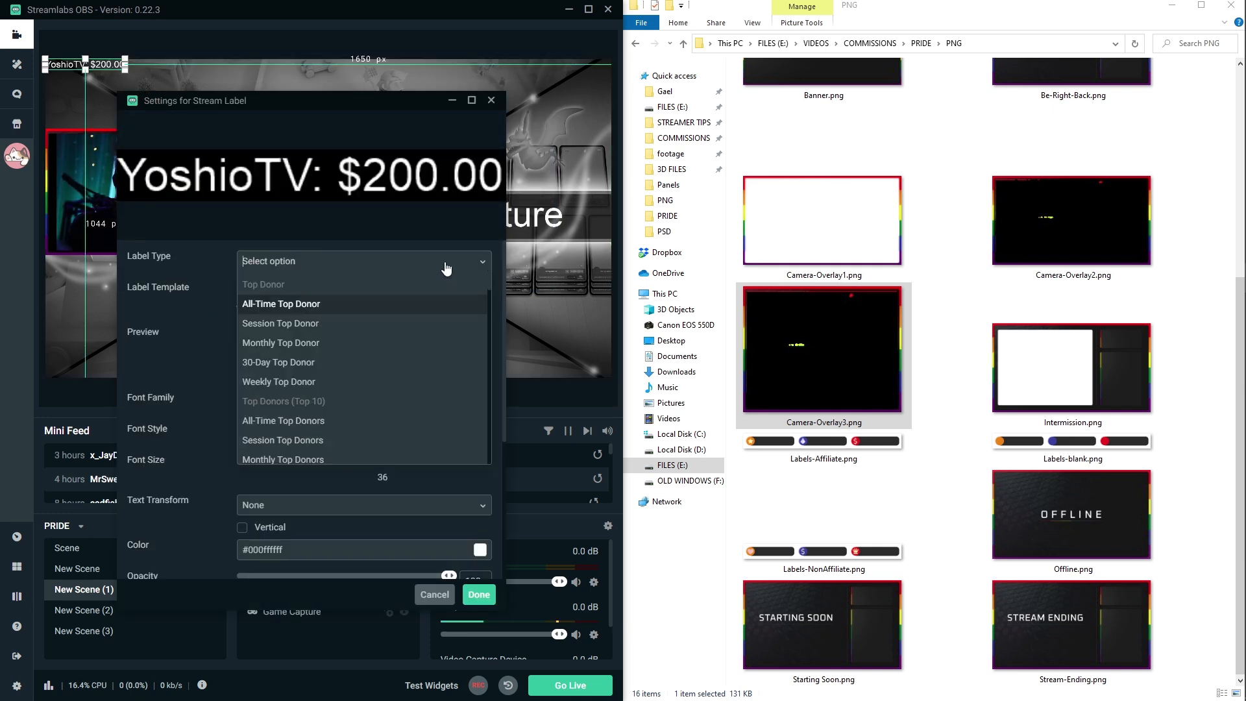
text(most recent s)
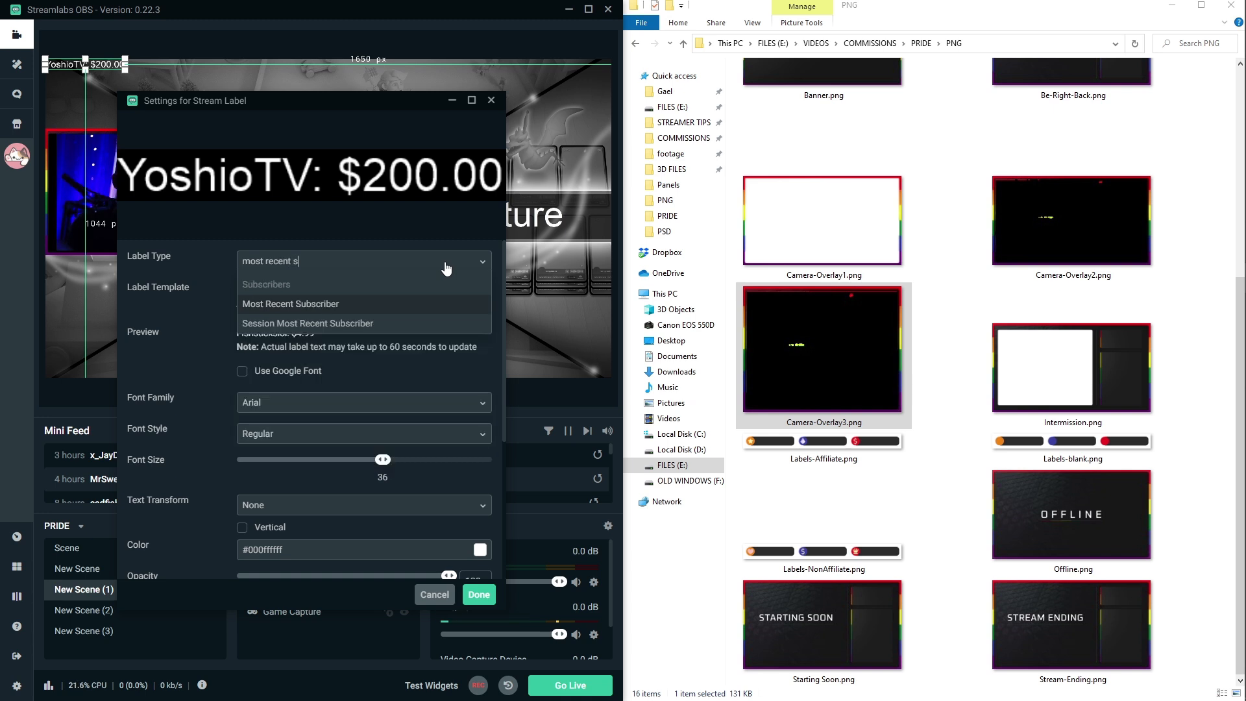
click(276, 305)
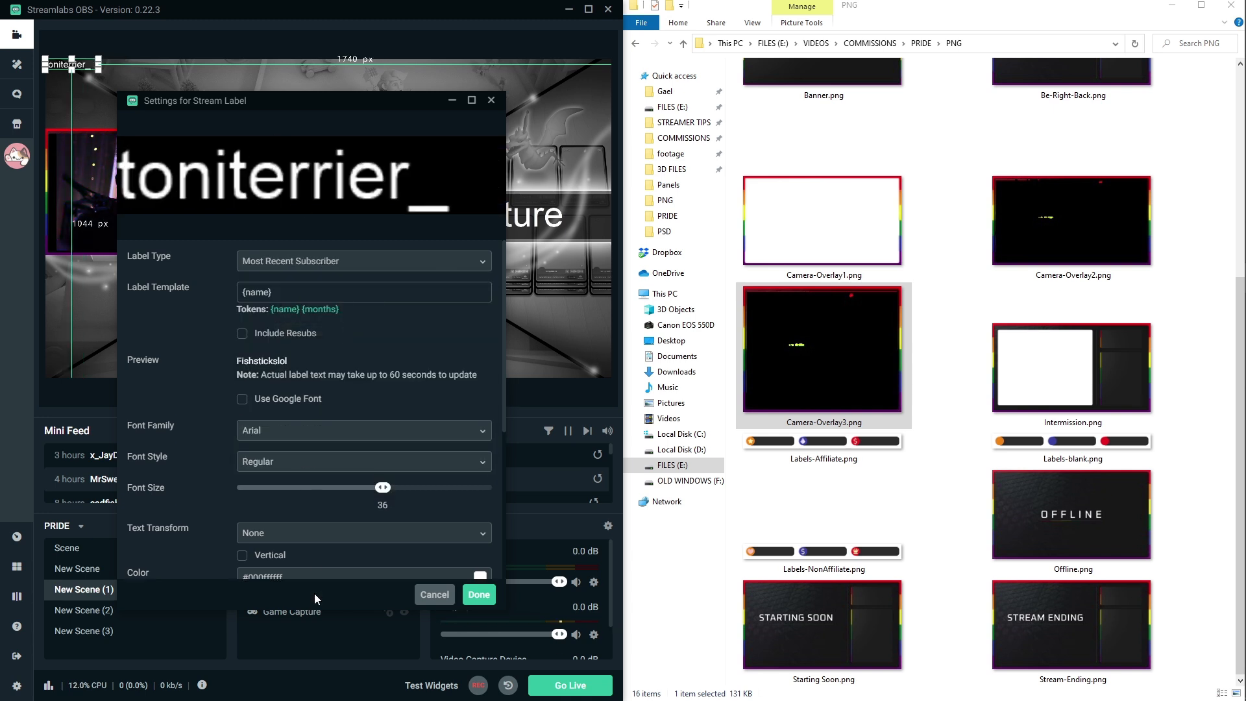
click(478, 602)
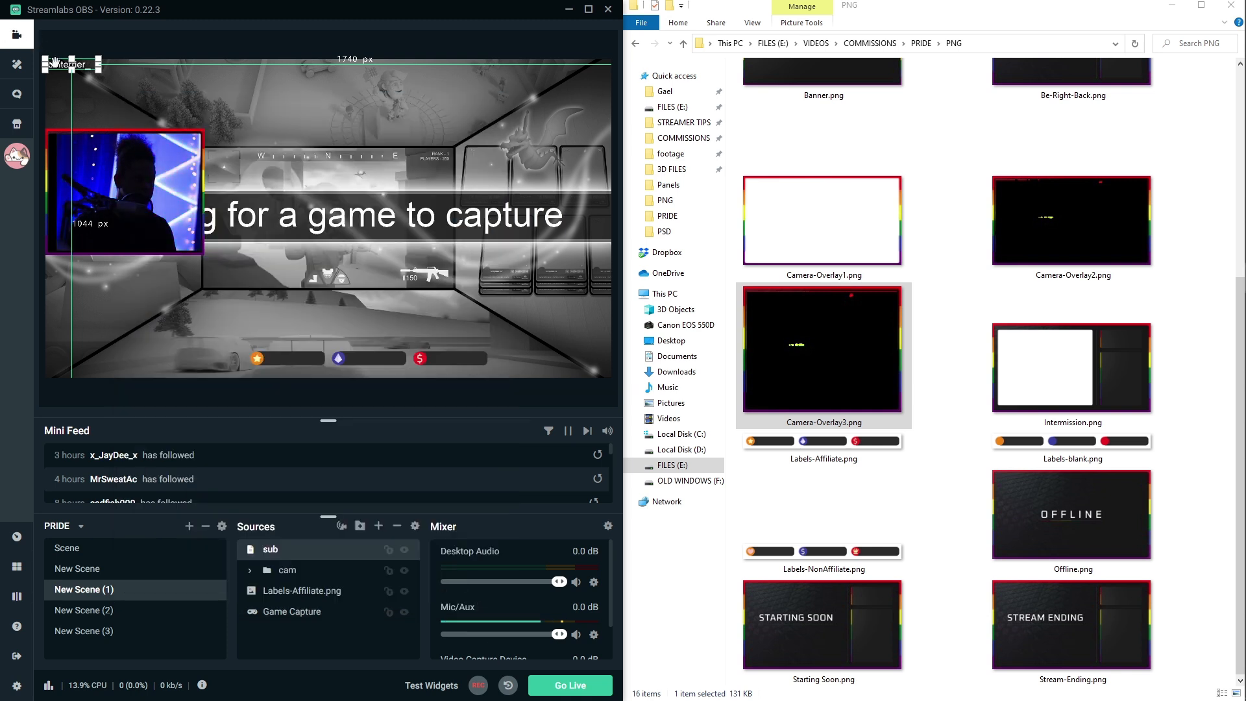
drag(59, 65, 282, 359)
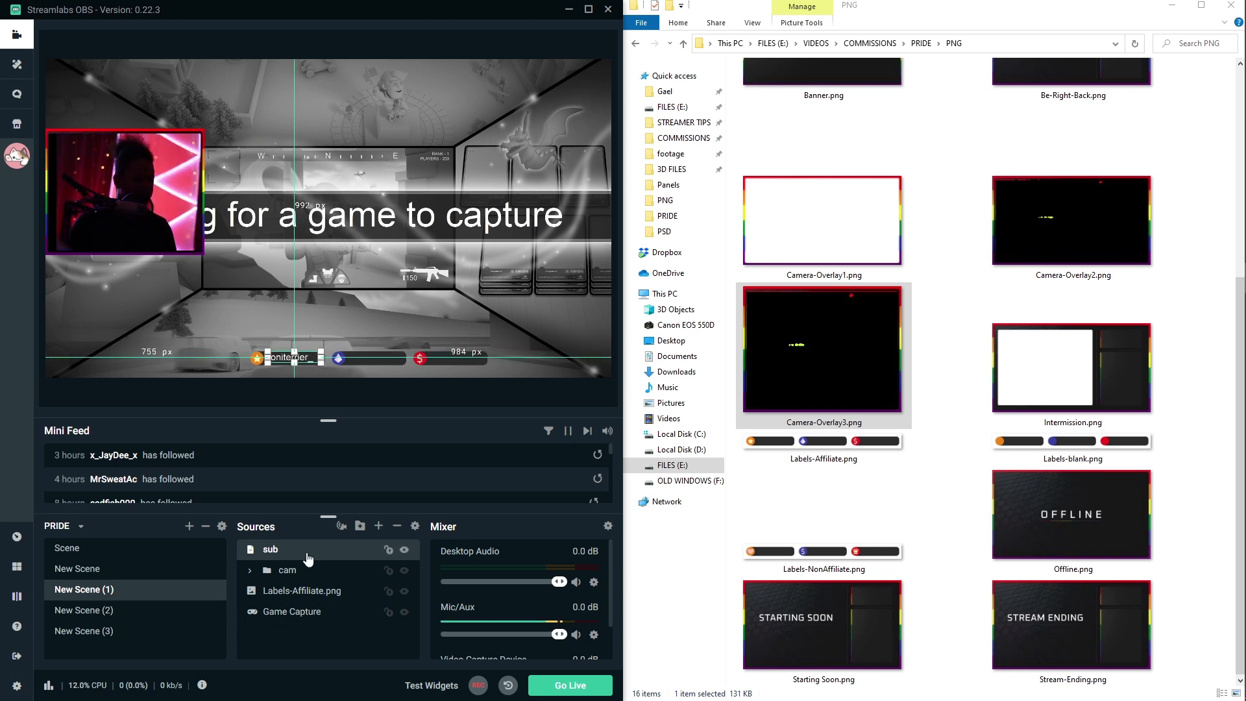
- Duplicate the sub label and place the copy on the purple label bar, about 1017 px from the canvas's left edge
click(292, 571)
click(277, 552)
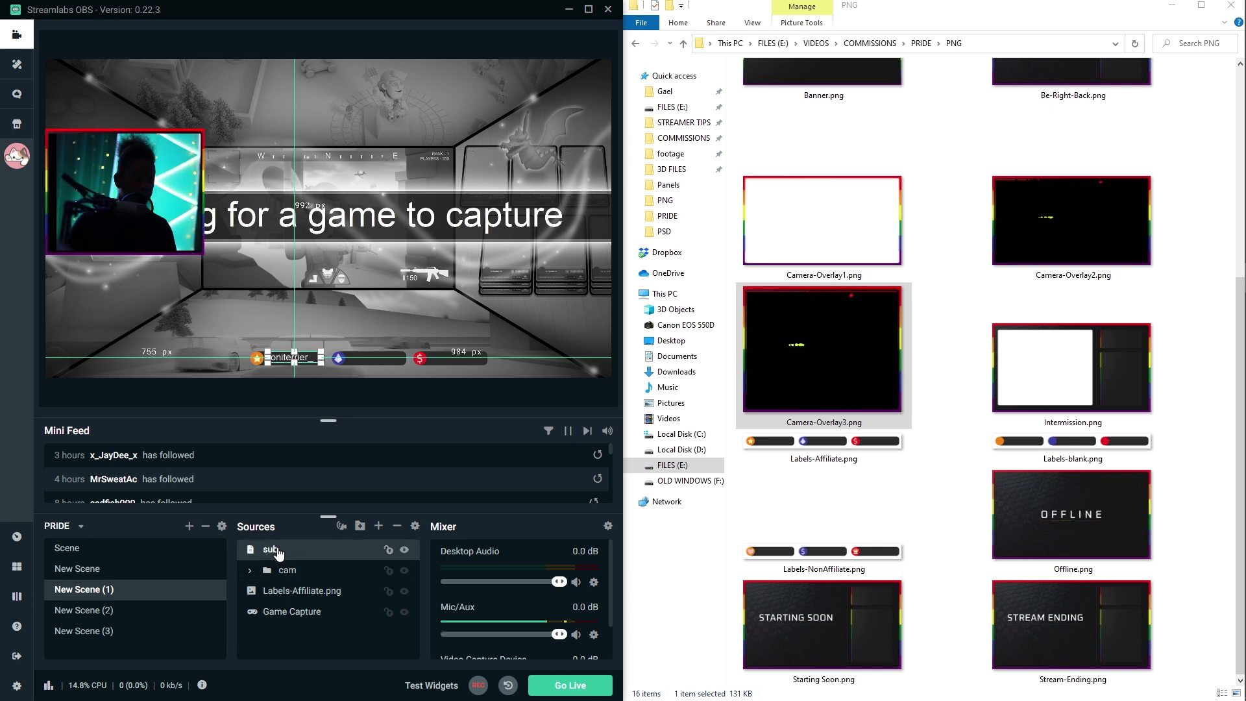
right_click(278, 548)
click(309, 184)
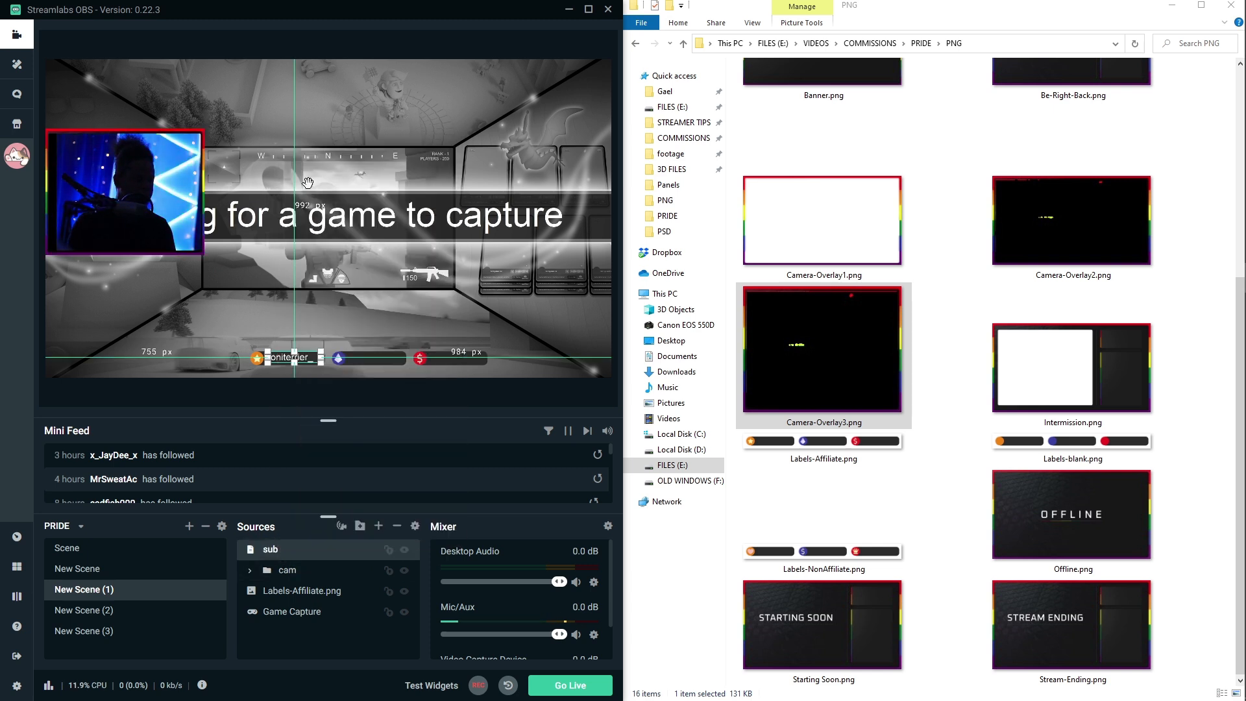
right_click(286, 641)
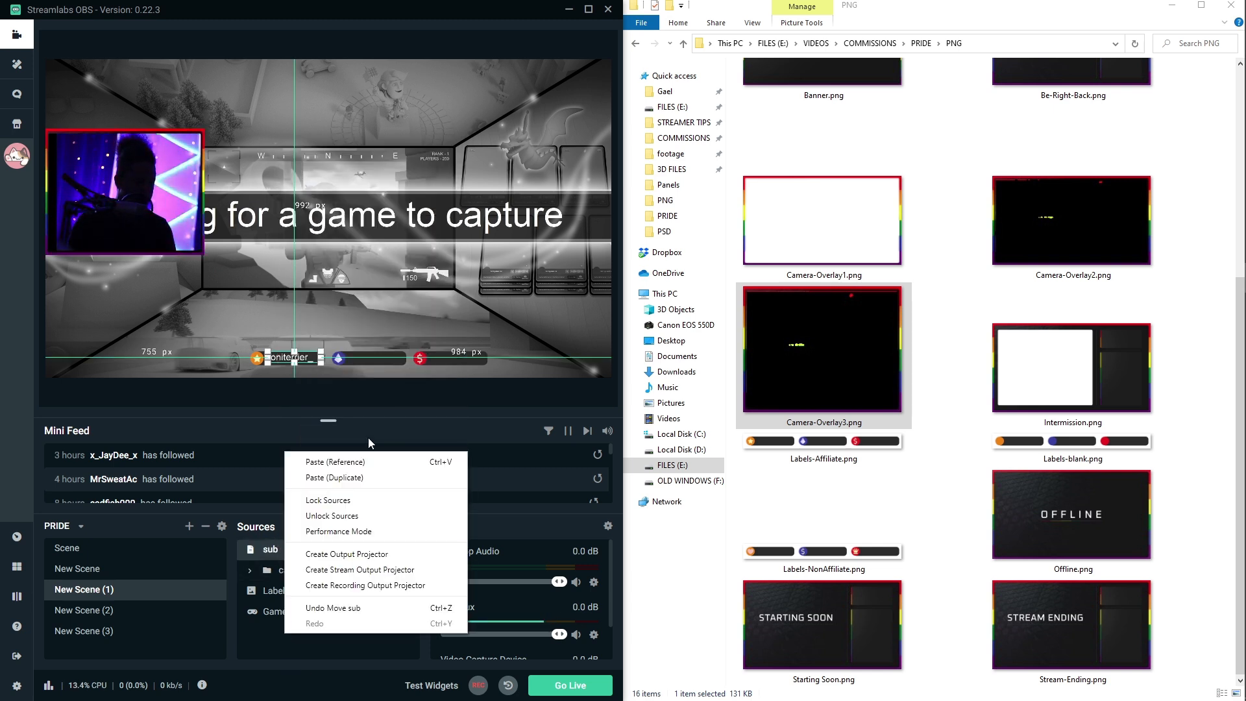
click(356, 479)
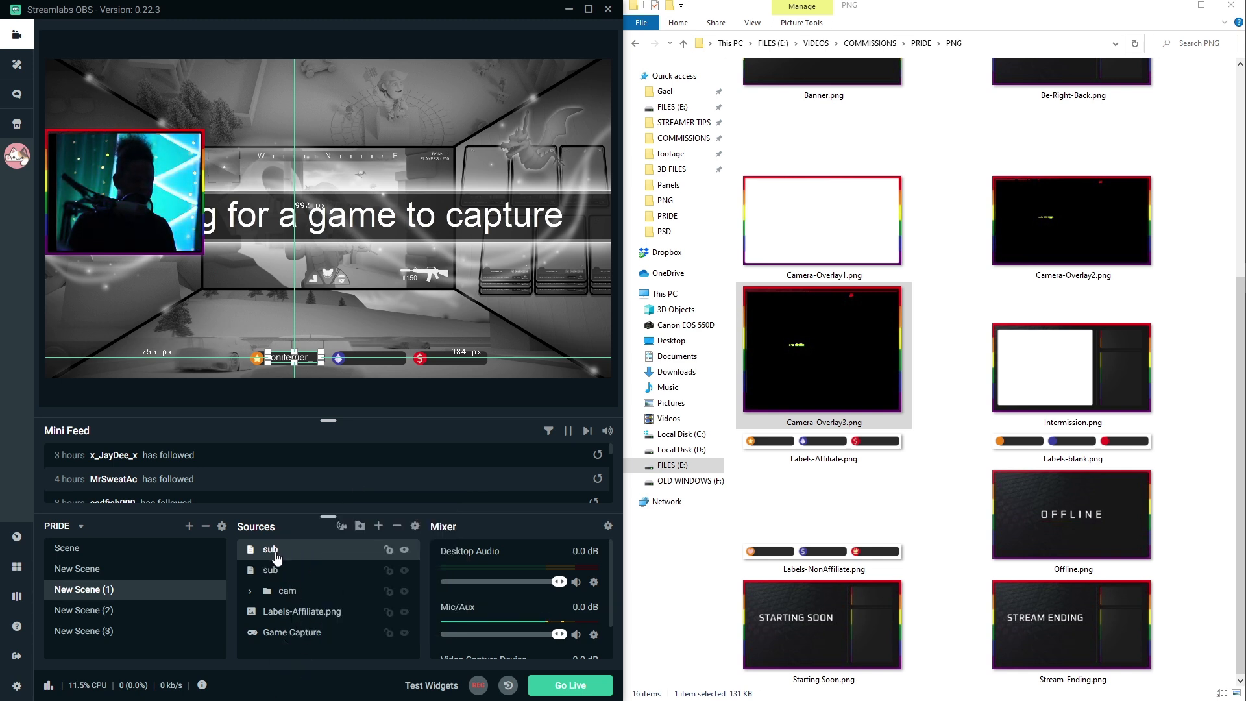
drag(281, 353, 358, 358)
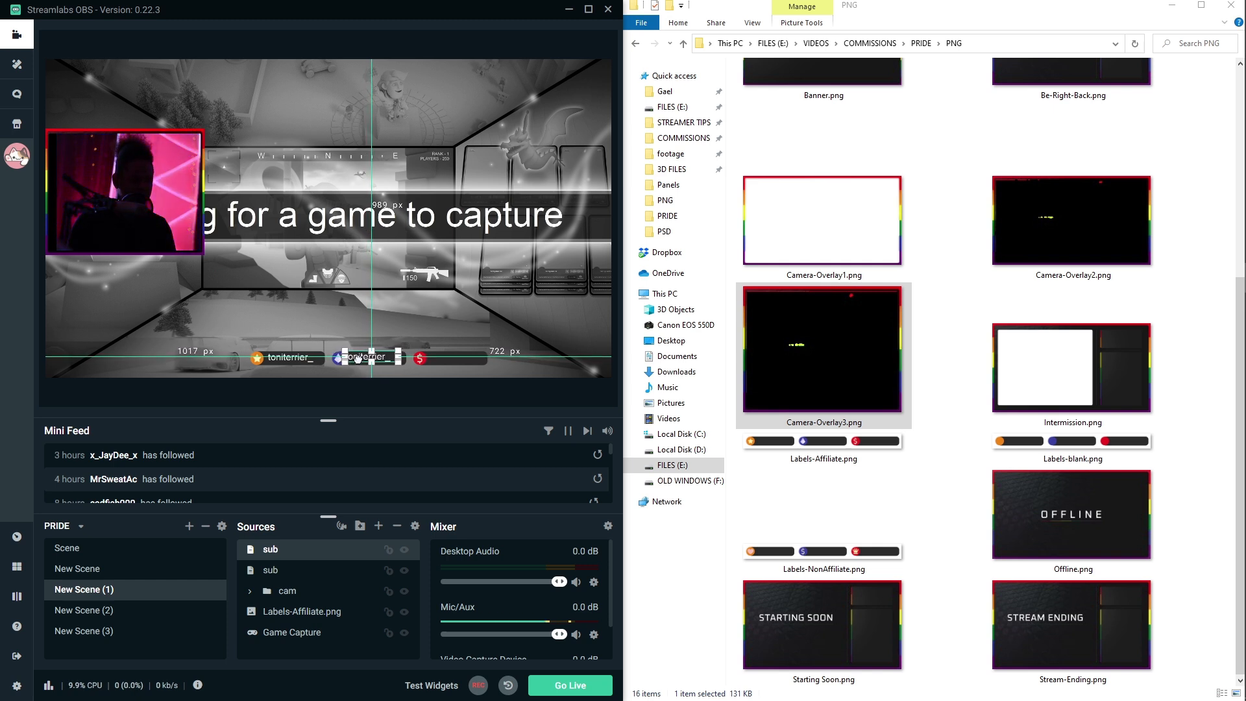
- Set the copied label's type to Most Recent Cheerer and nudge it down slightly to line up with its purple bar
double_click(278, 552)
drag(309, 100, 430, 92)
click(421, 257)
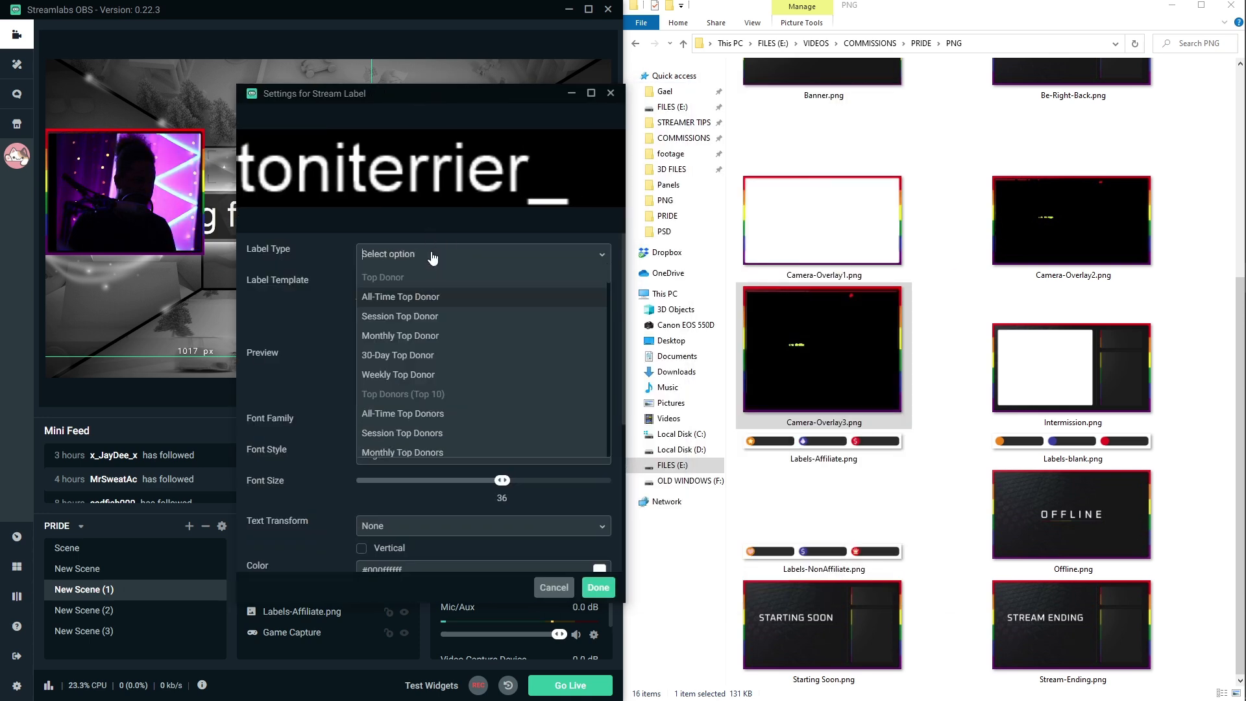
text(recent ch)
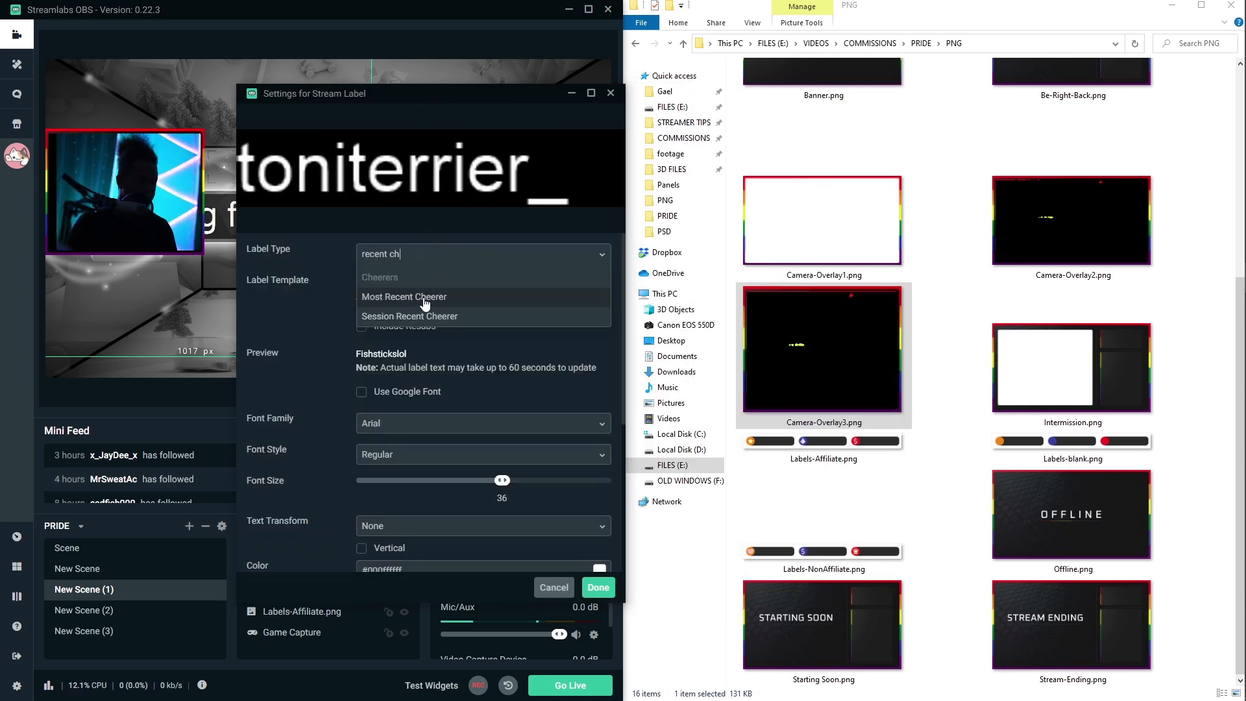
click(425, 299)
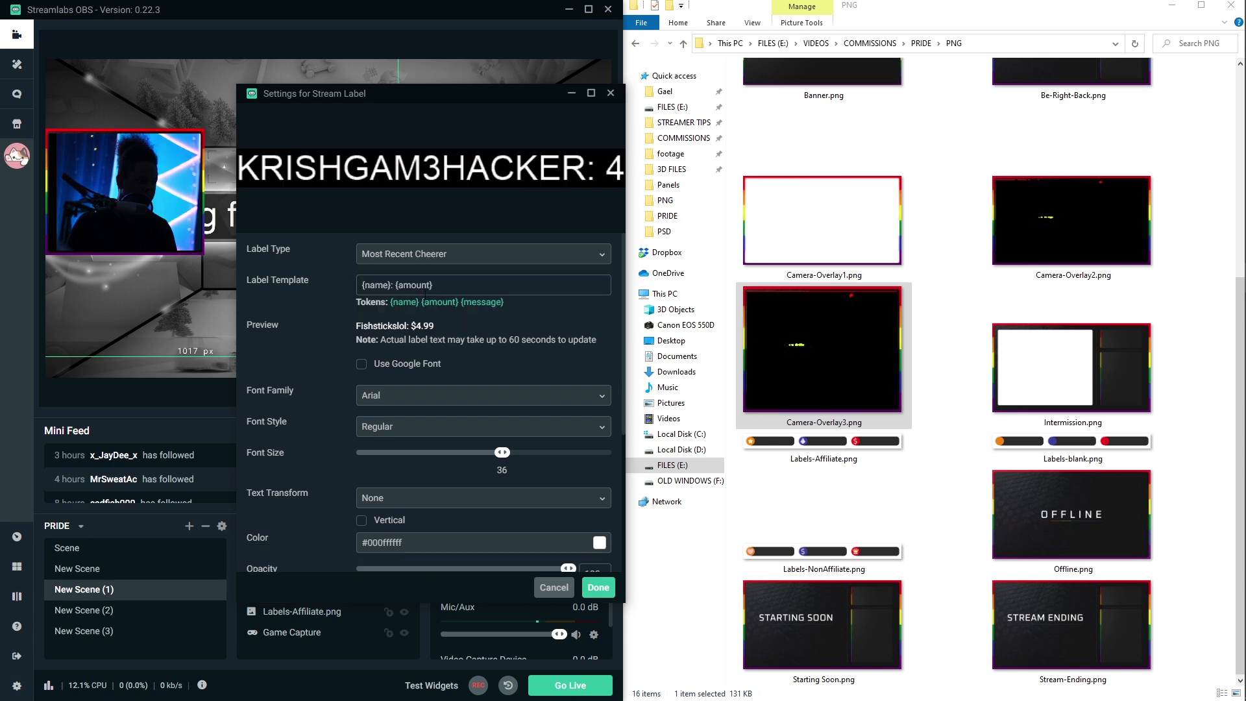
click(596, 588)
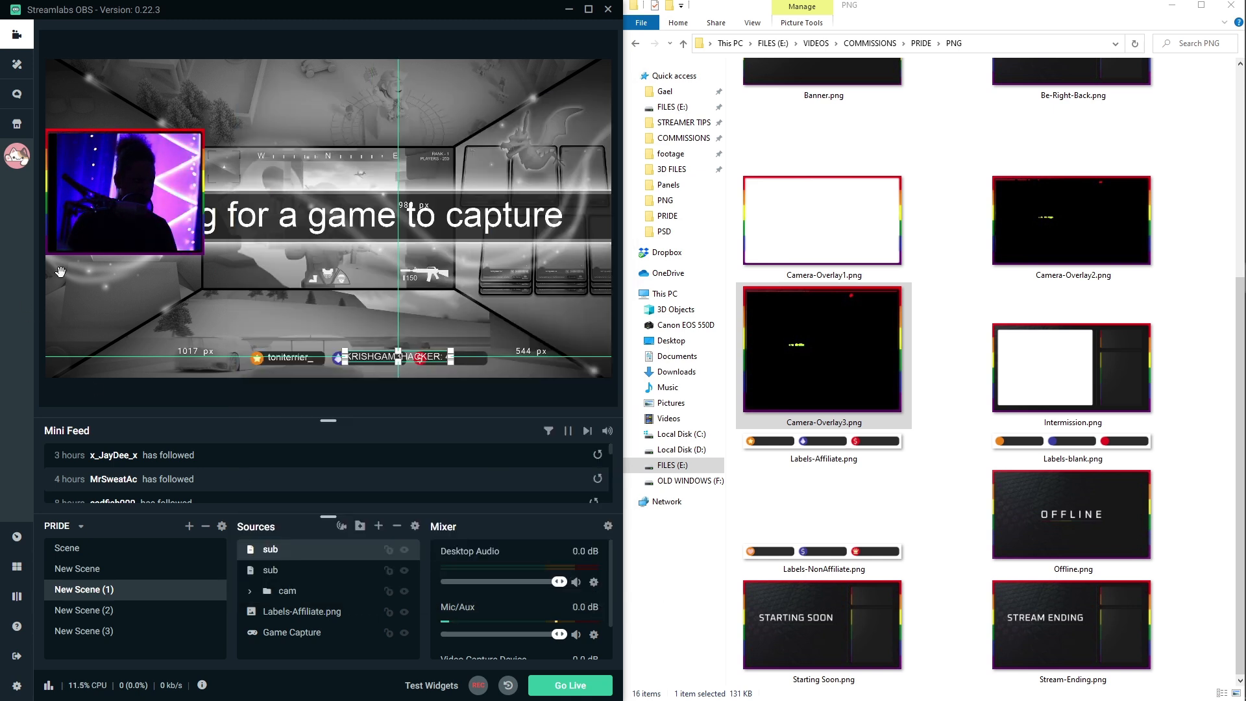
drag(365, 358, 365, 362)
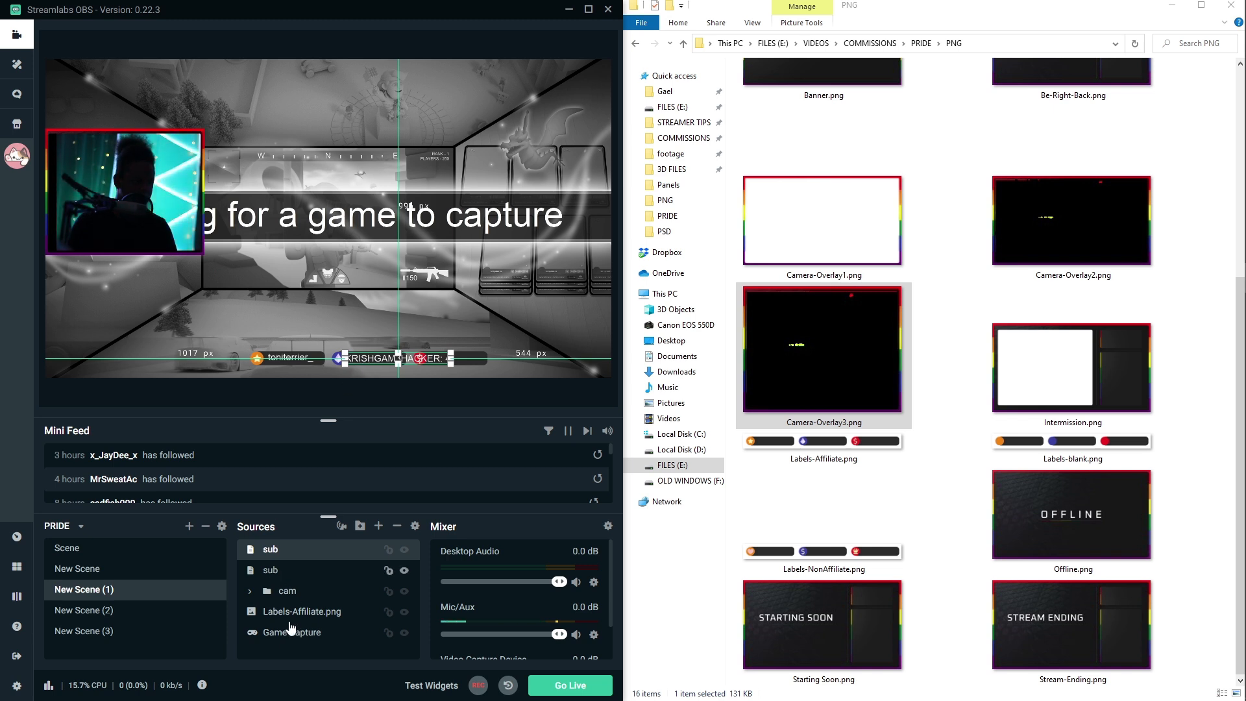
- Paste another duplicate of the sub label and place it on the red dollar bar, about 1312 px from the canvas's left edge
right_click(299, 647)
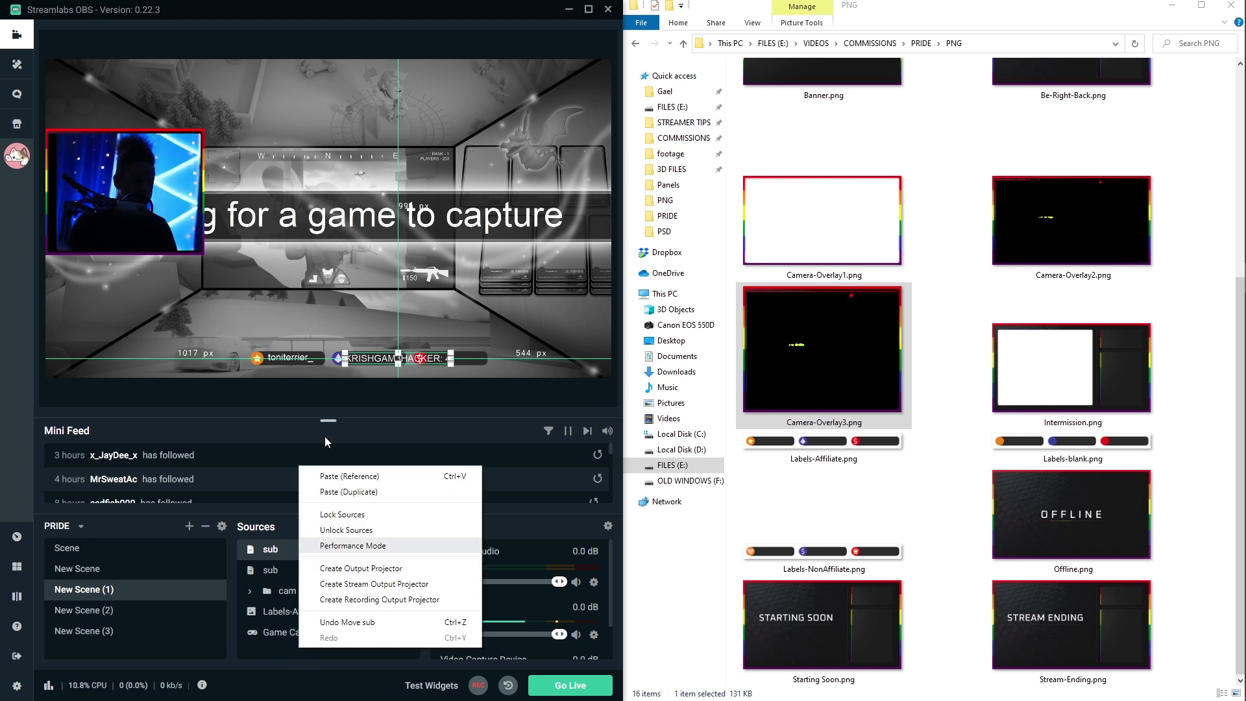
click(343, 492)
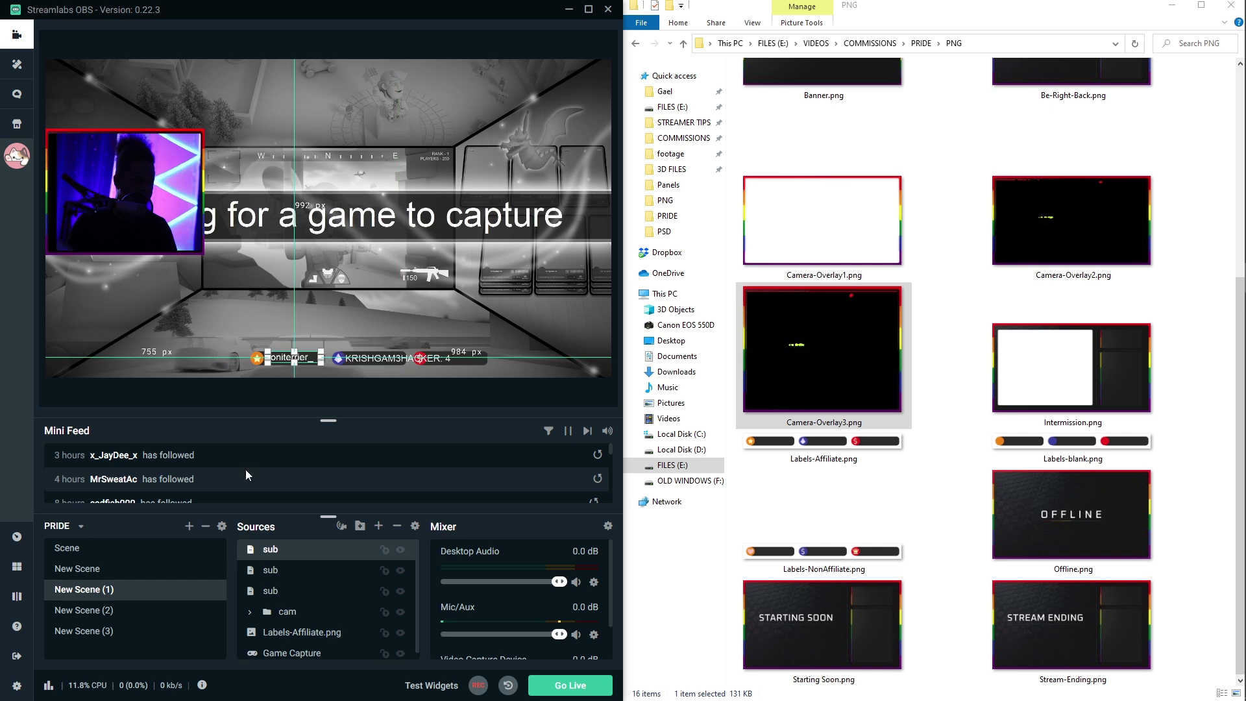
drag(280, 358, 446, 361)
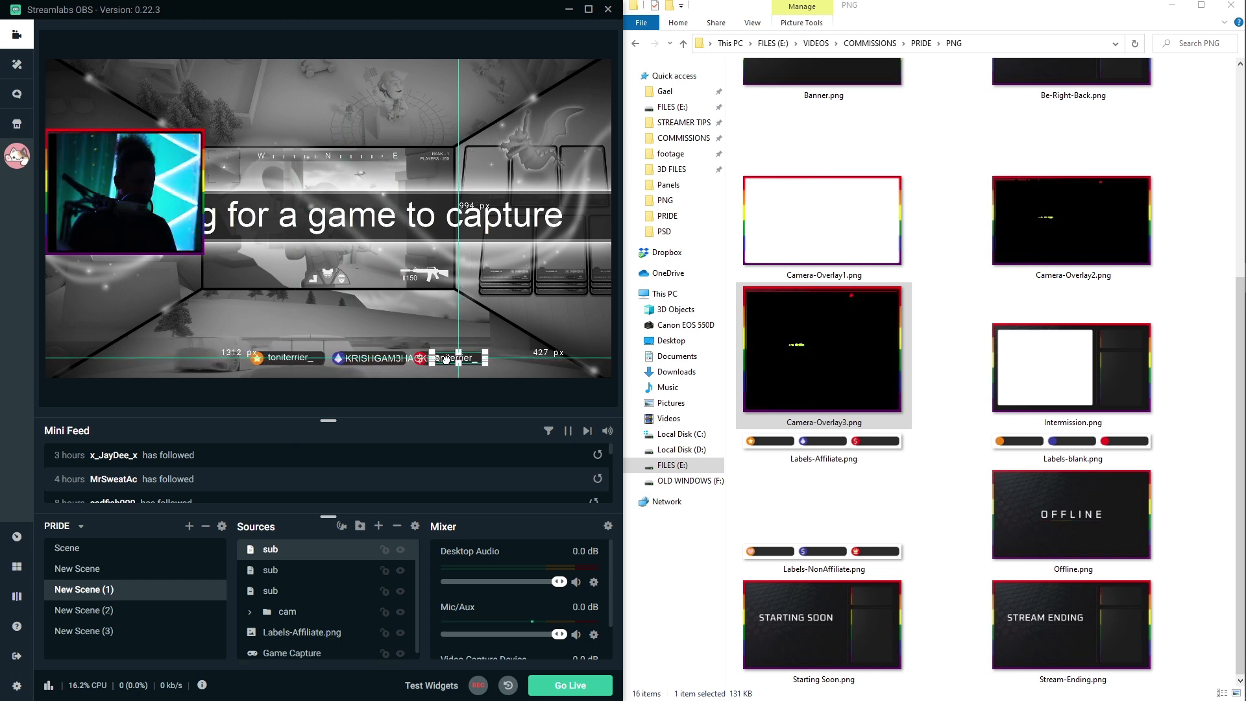
- Set the label type of the copy on the red dollar bar to Most Recent Donor
click(401, 571)
click(401, 571)
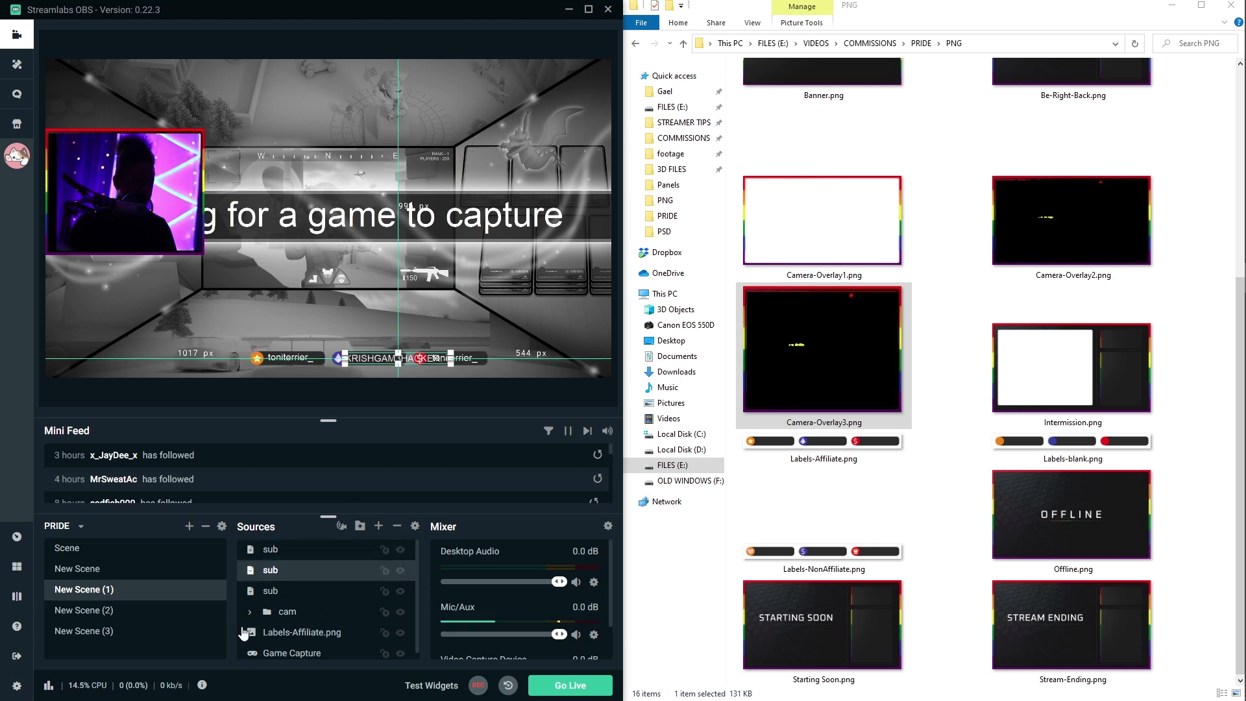
right_click(279, 553)
double_click(265, 550)
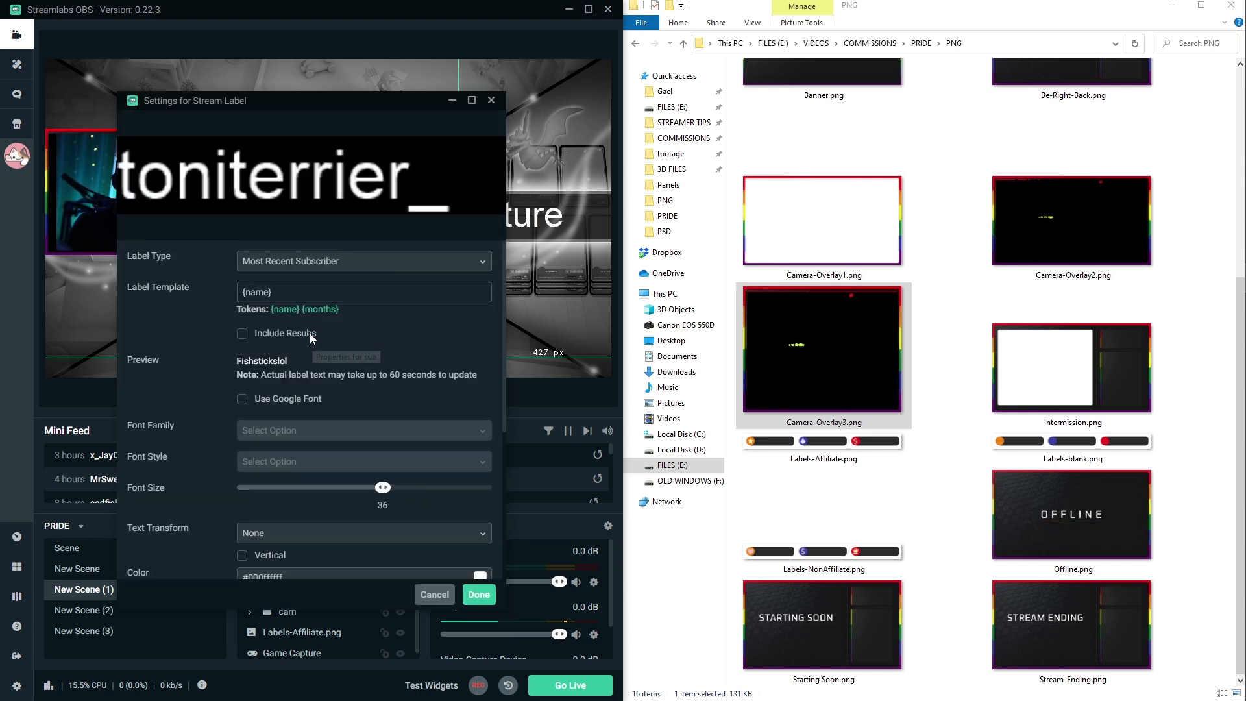
click(296, 261)
text(recent dono)
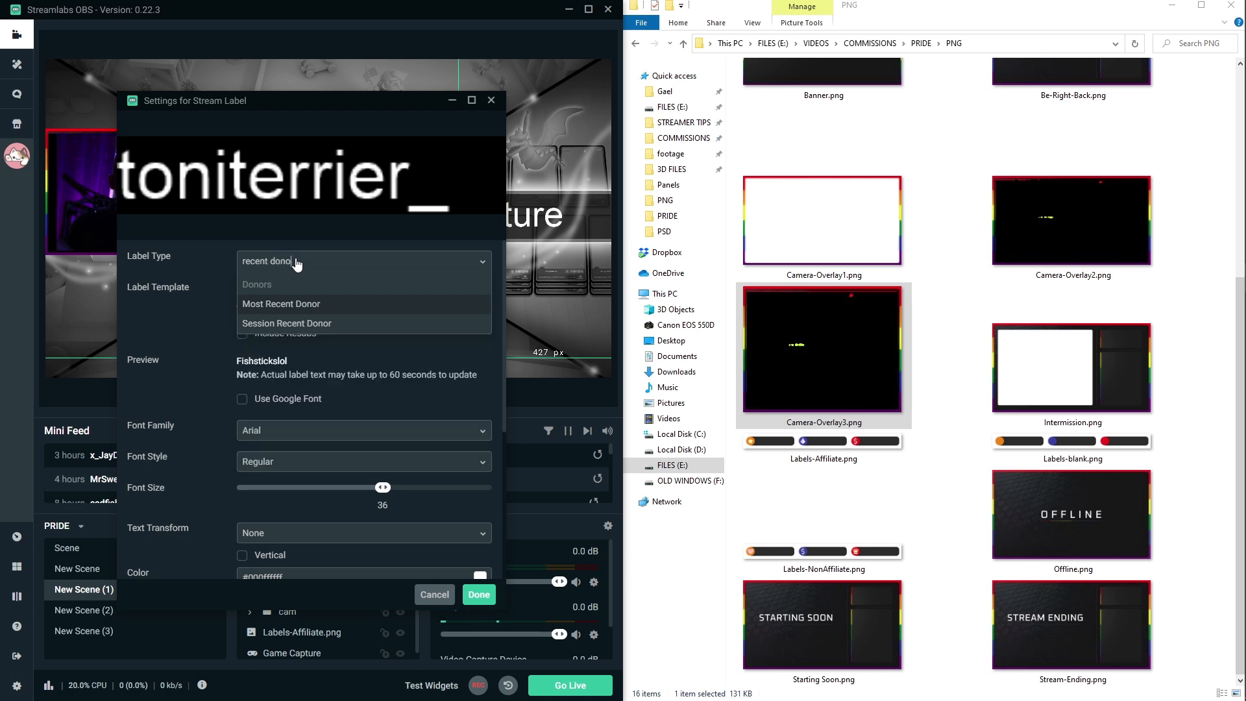
click(279, 303)
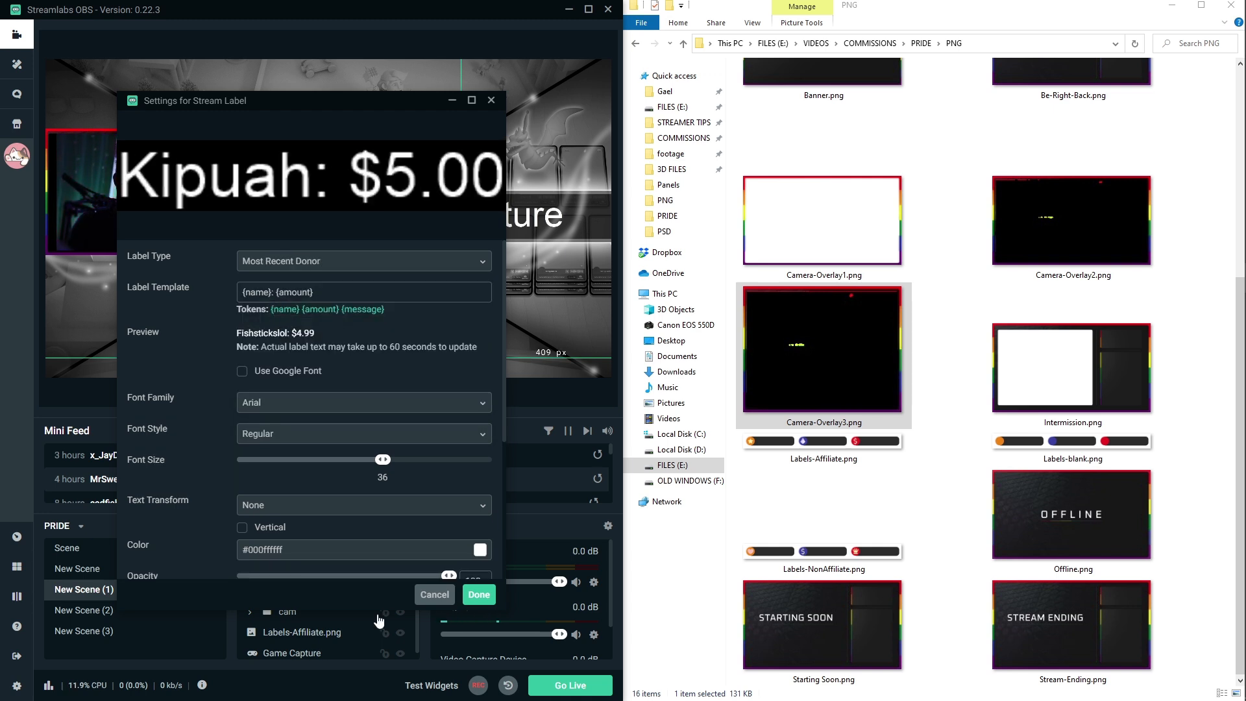
click(480, 594)
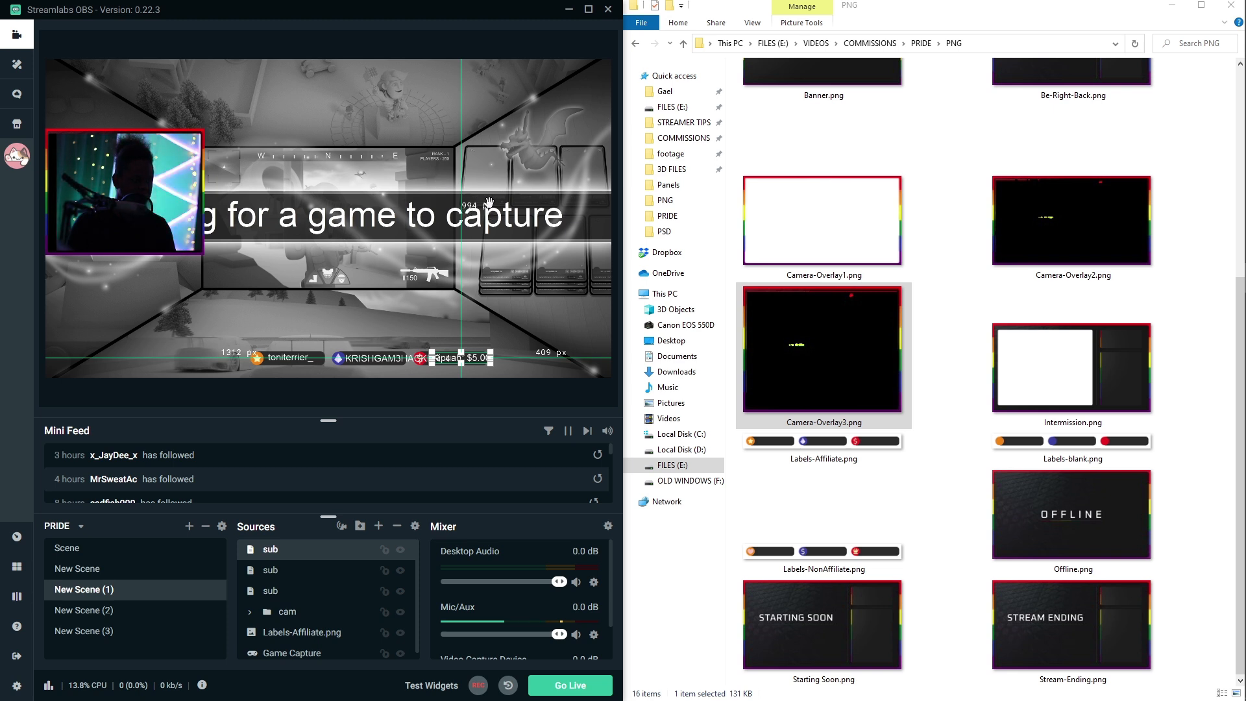
click(289, 356)
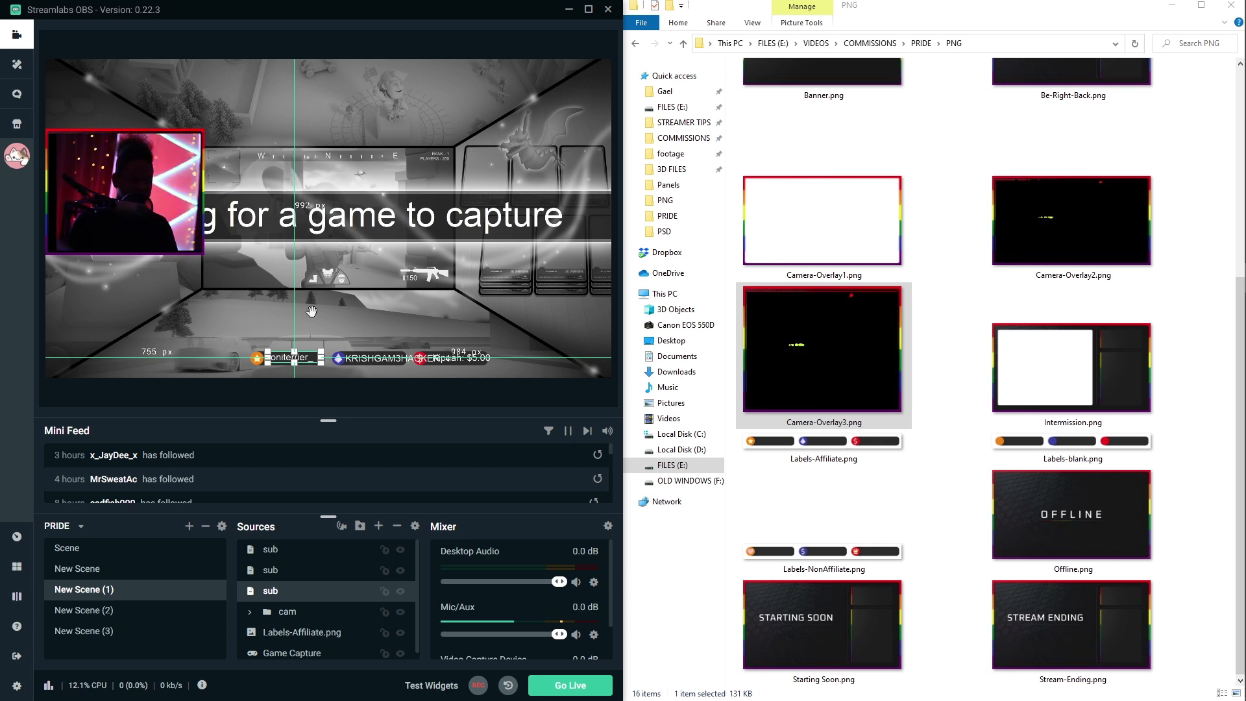
- Add a Scroll filter to the sub label on the orange star bar
click(360, 356)
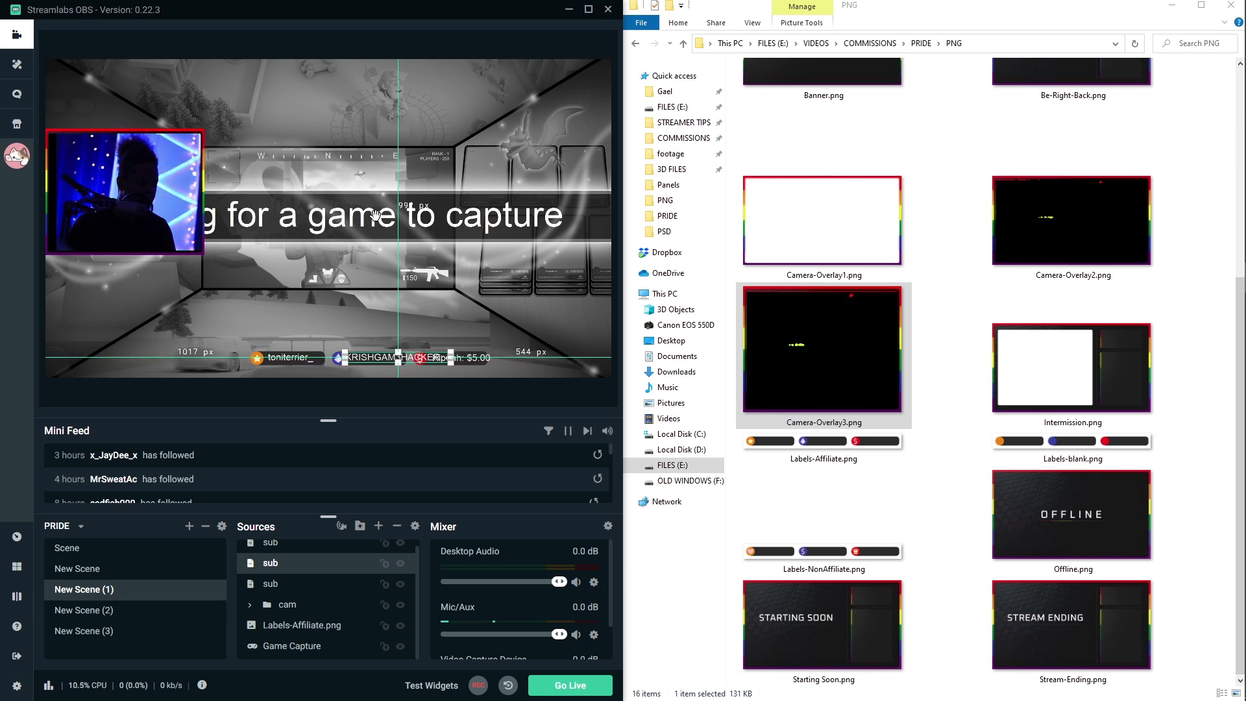
click(485, 359)
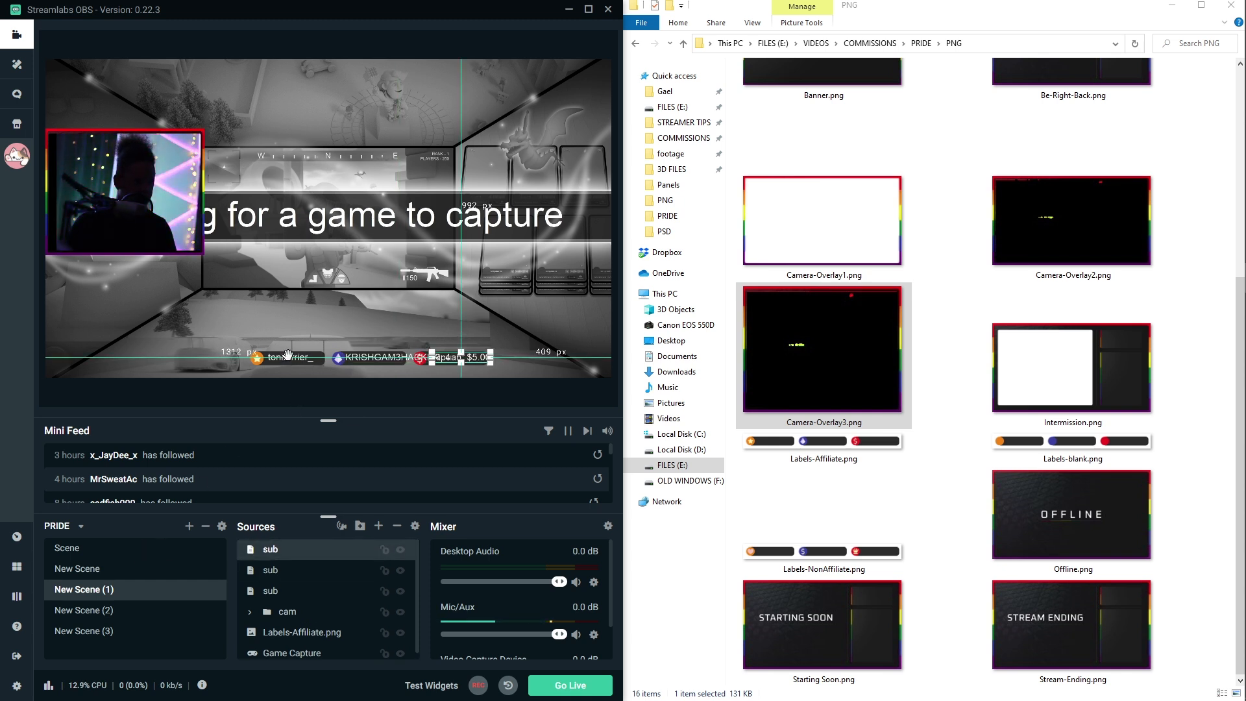
click(288, 355)
right_click(270, 583)
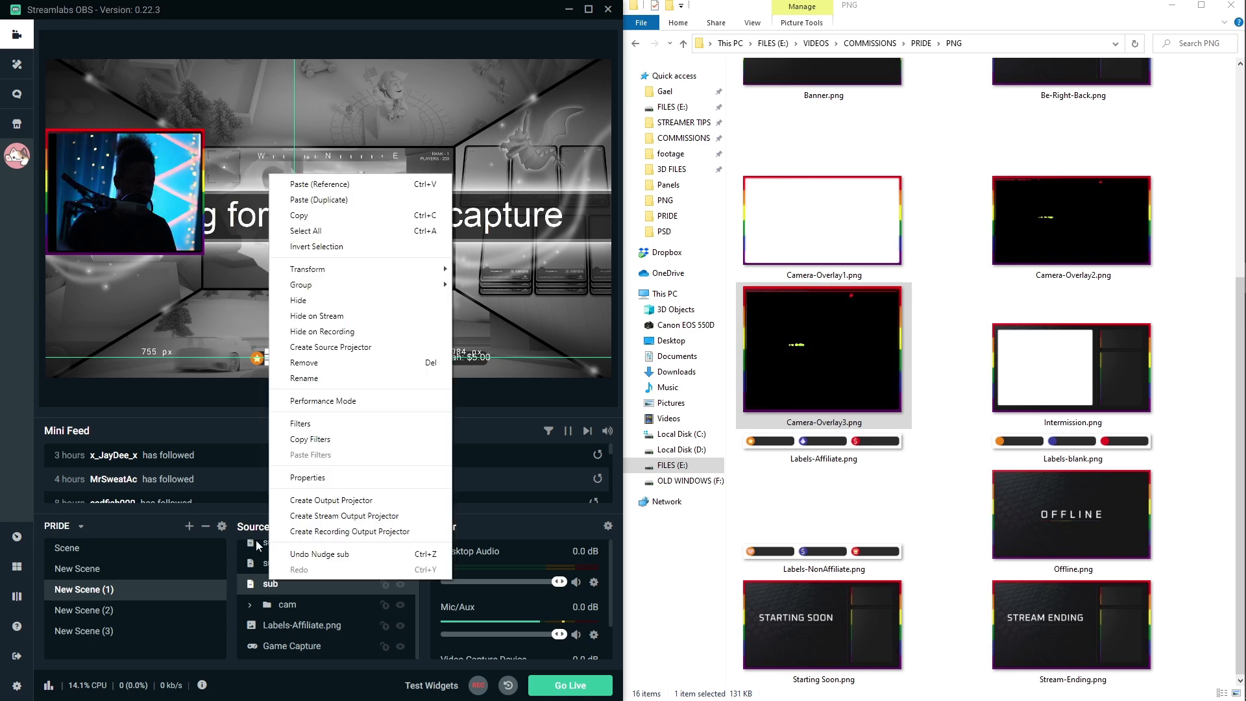
click(299, 424)
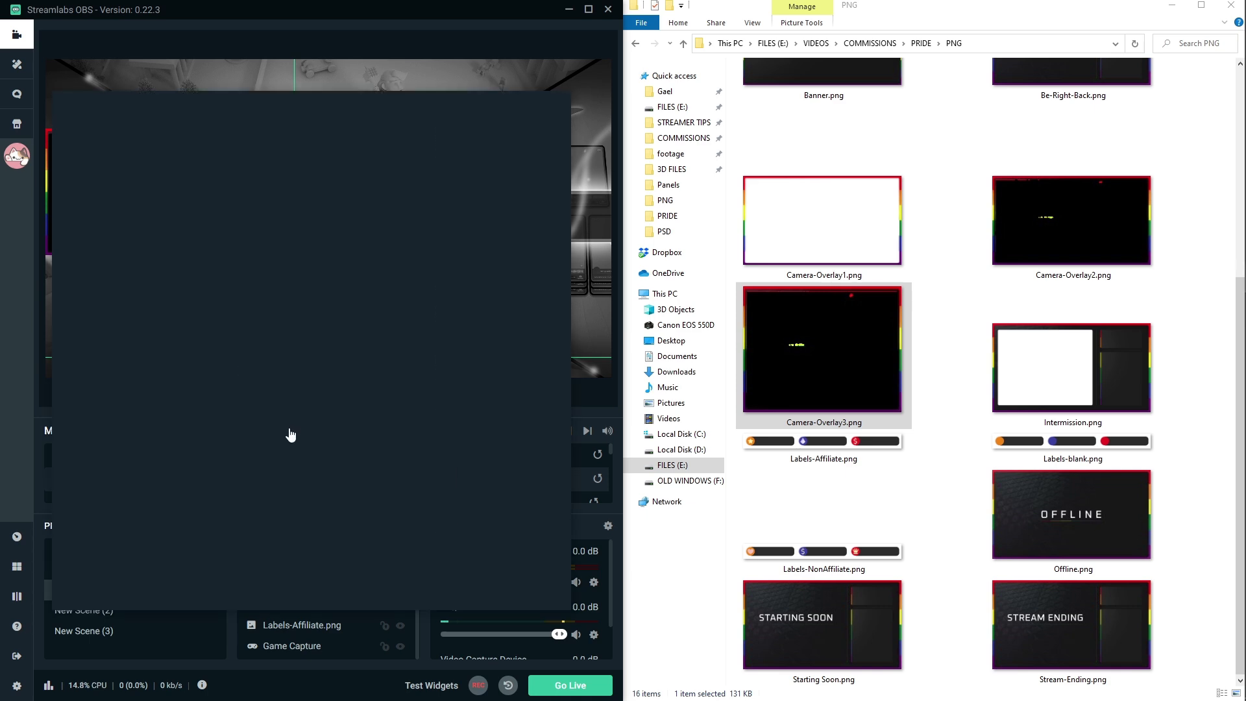
click(67, 299)
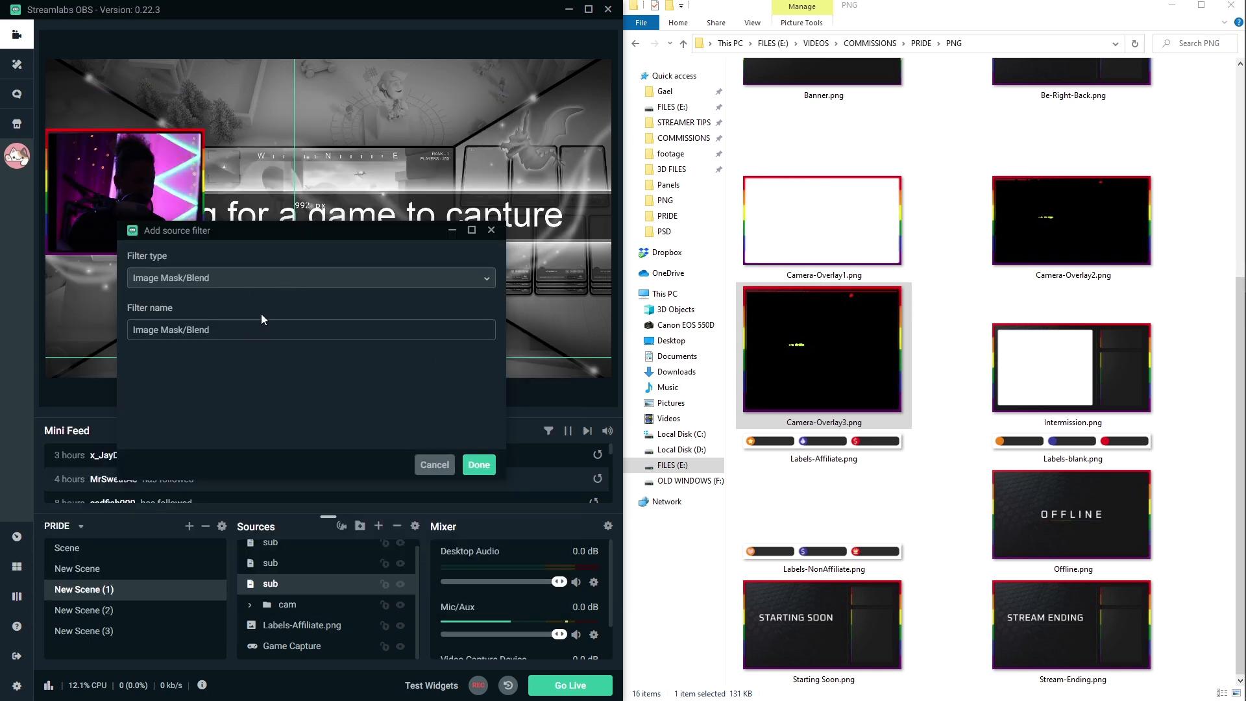
click(278, 278)
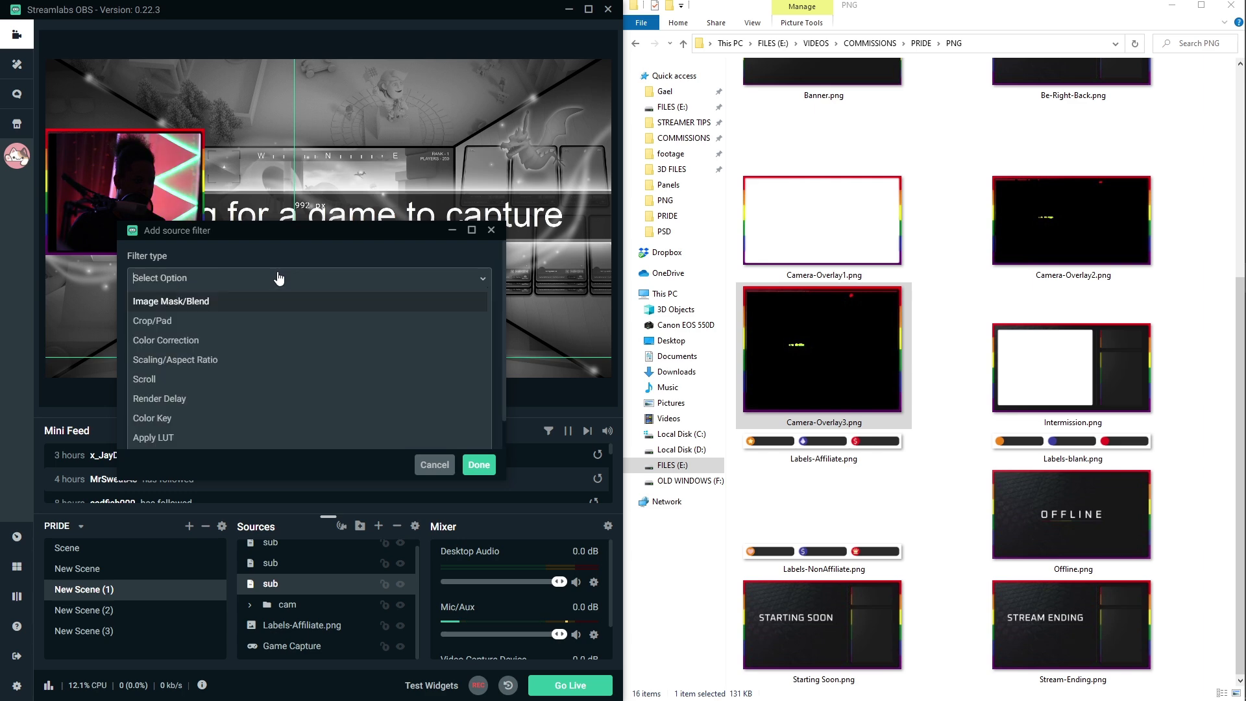
click(188, 379)
click(479, 466)
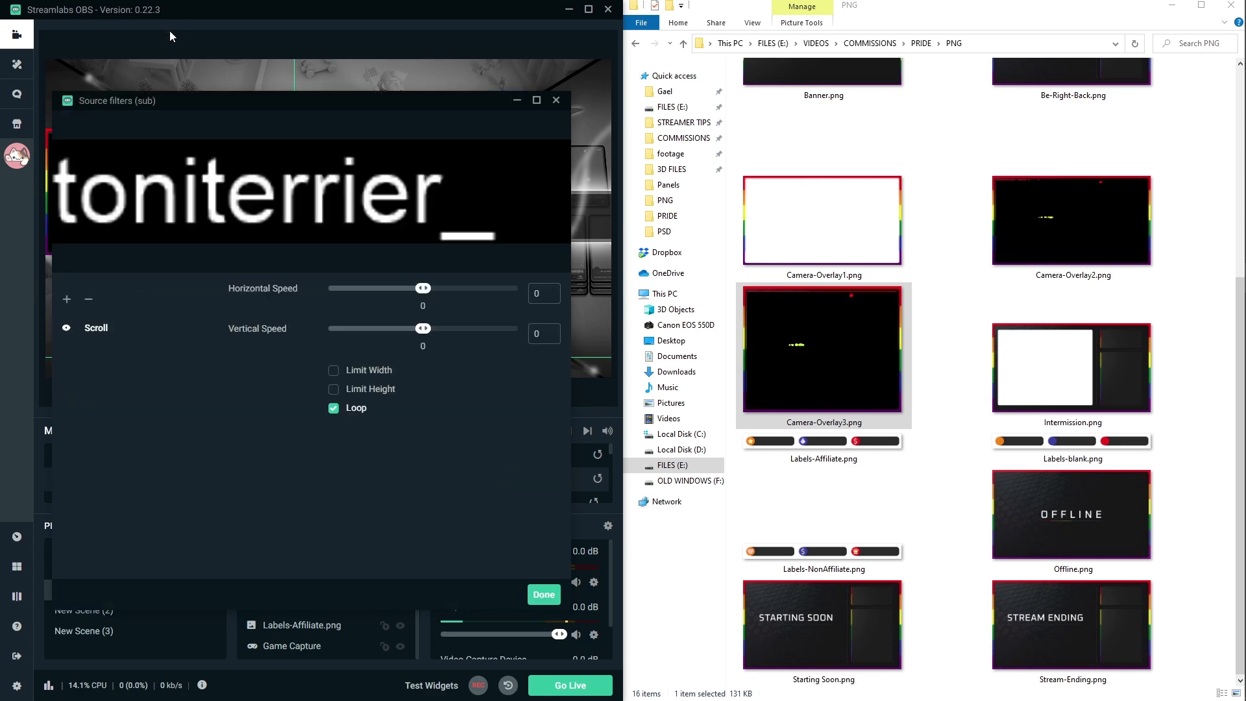
- Limit the Scroll filter's width to 180 so the star-bar label fits inside its bar
drag(175, 95, 203, 87)
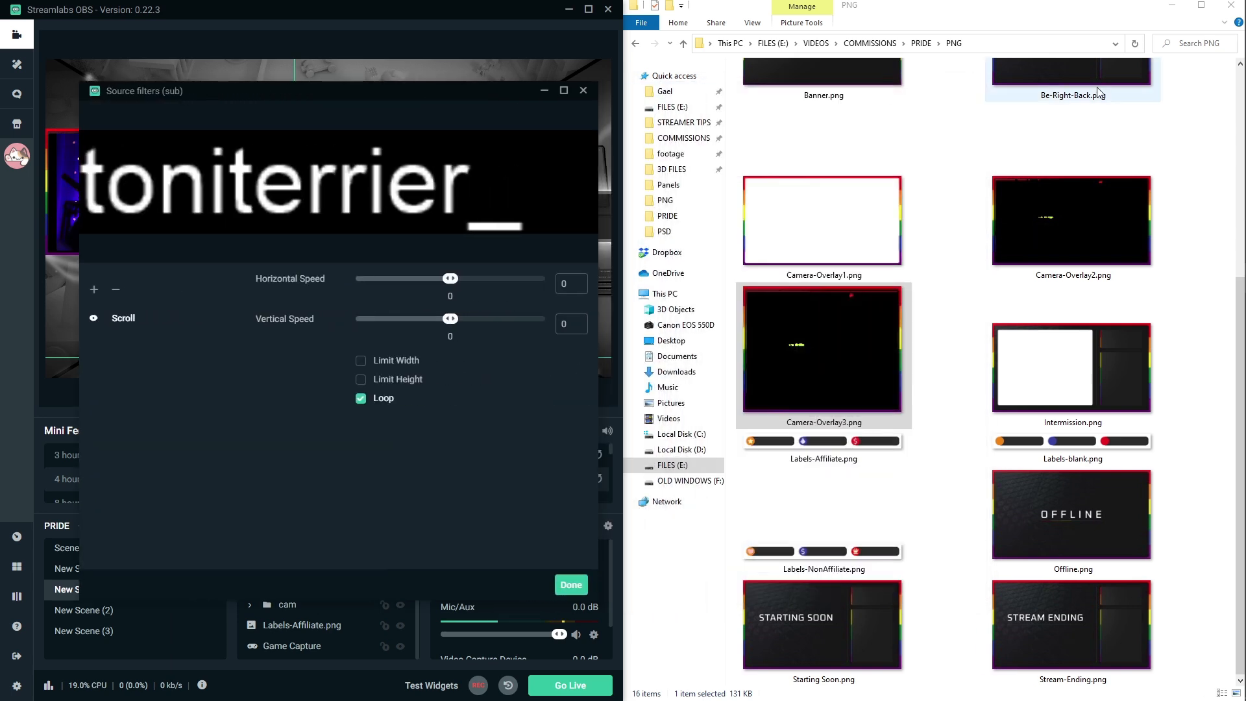
click(592, 10)
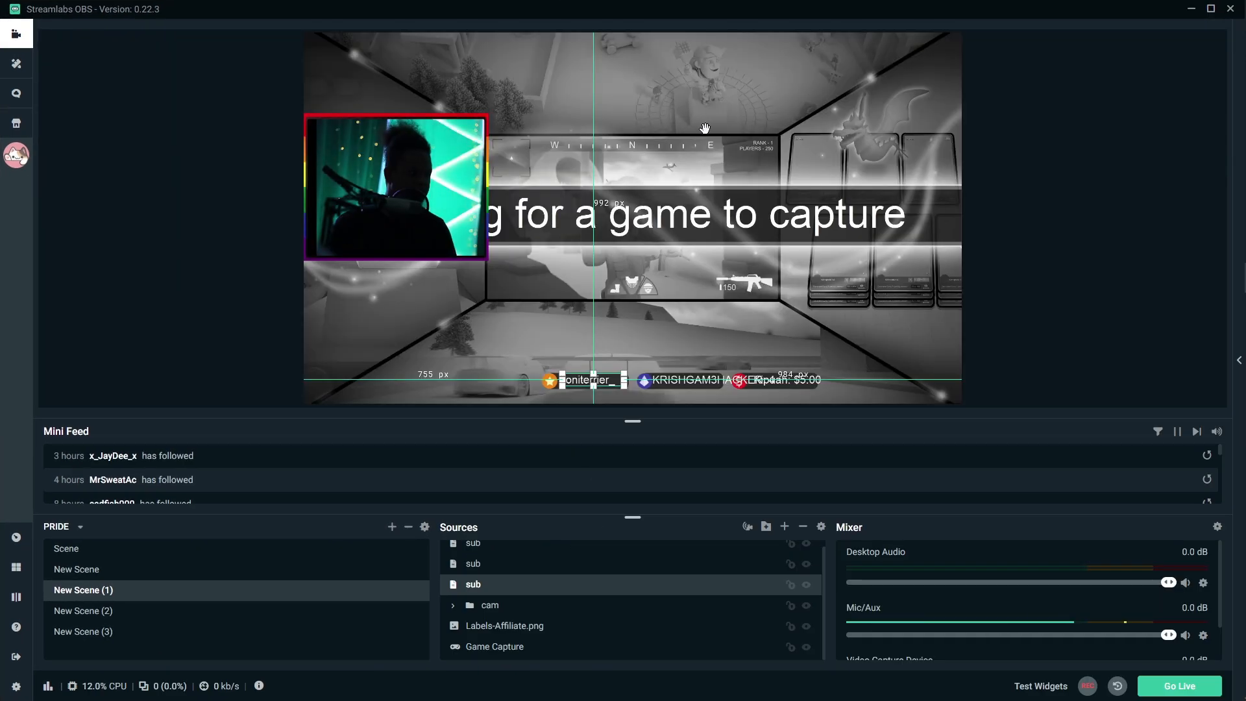
key(alt+Tab)
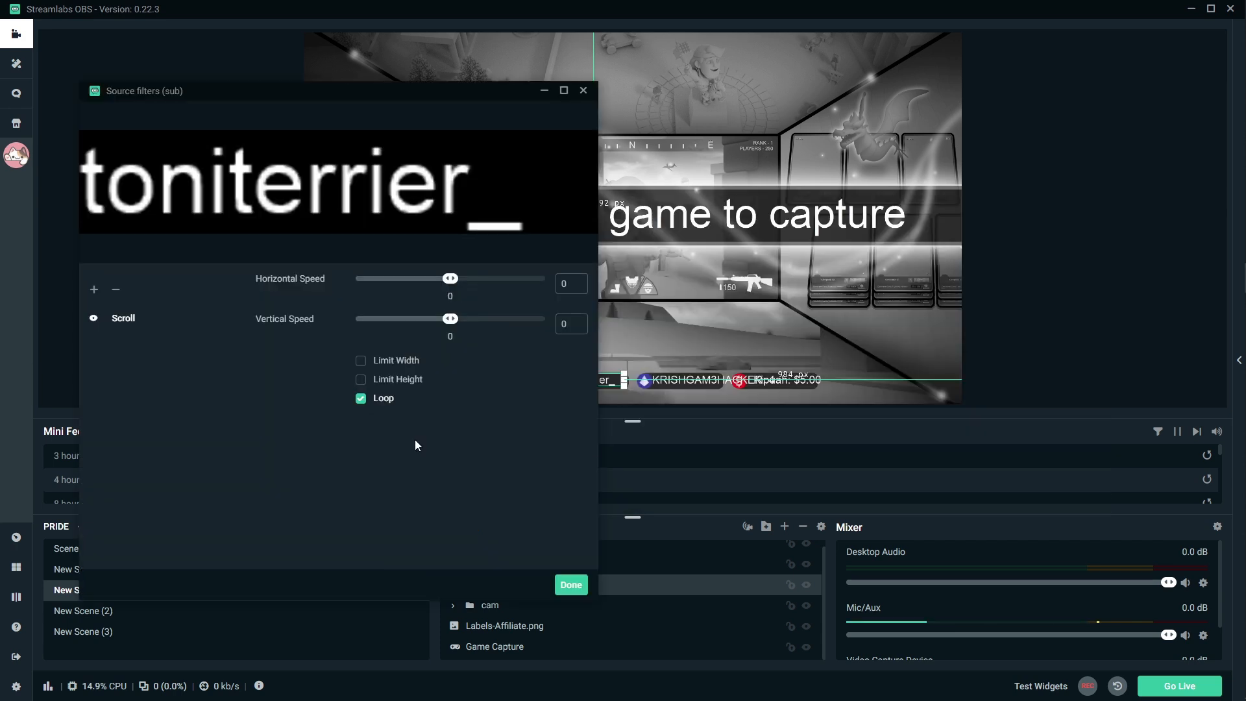
drag(301, 100, 222, 65)
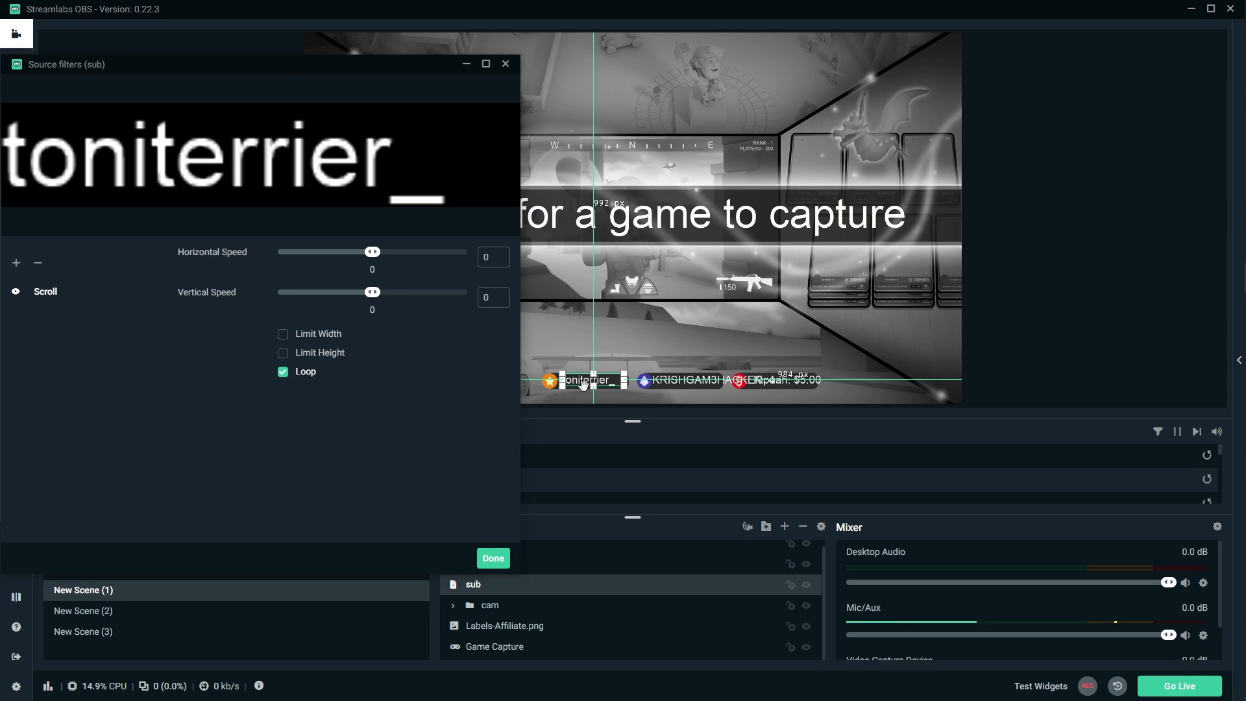
click(283, 335)
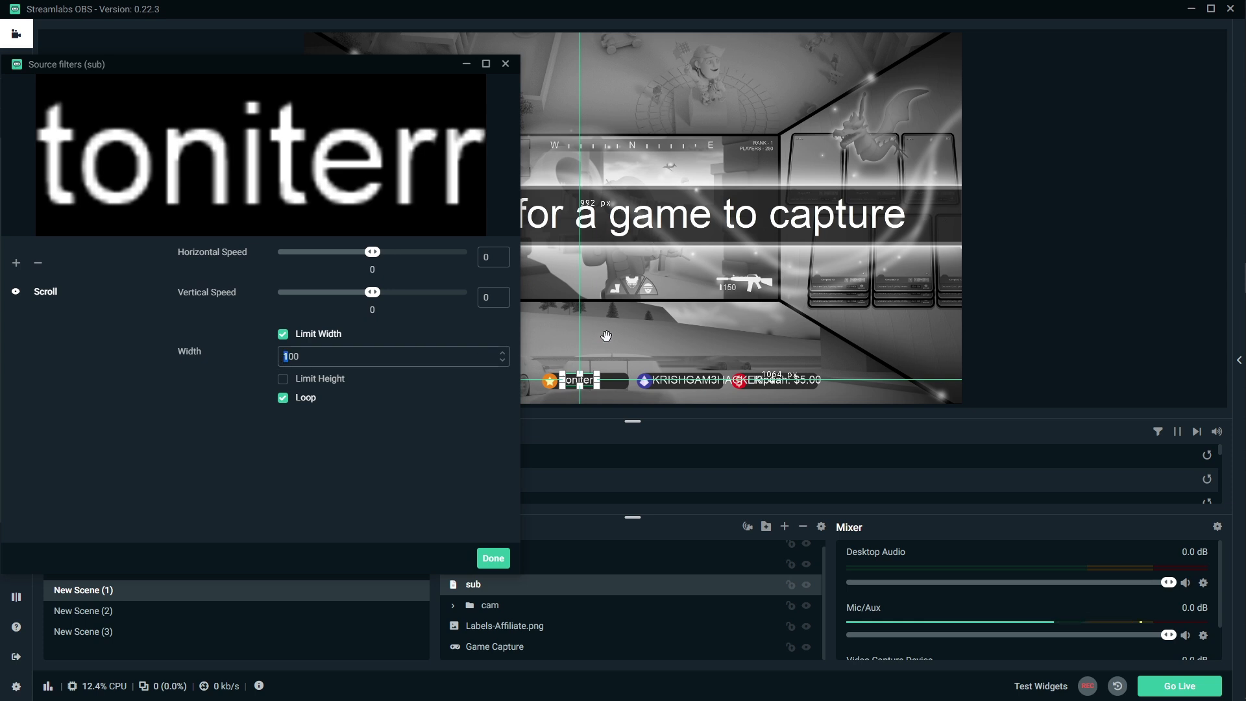
text(2)
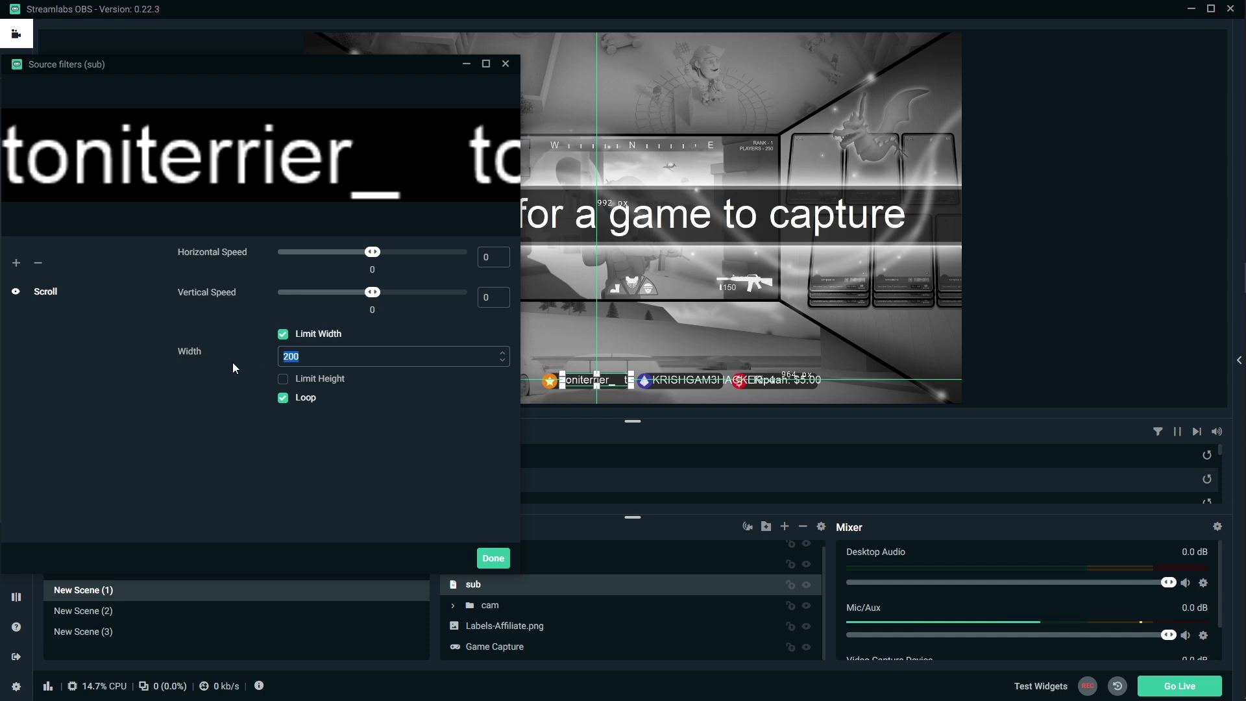
text(190)
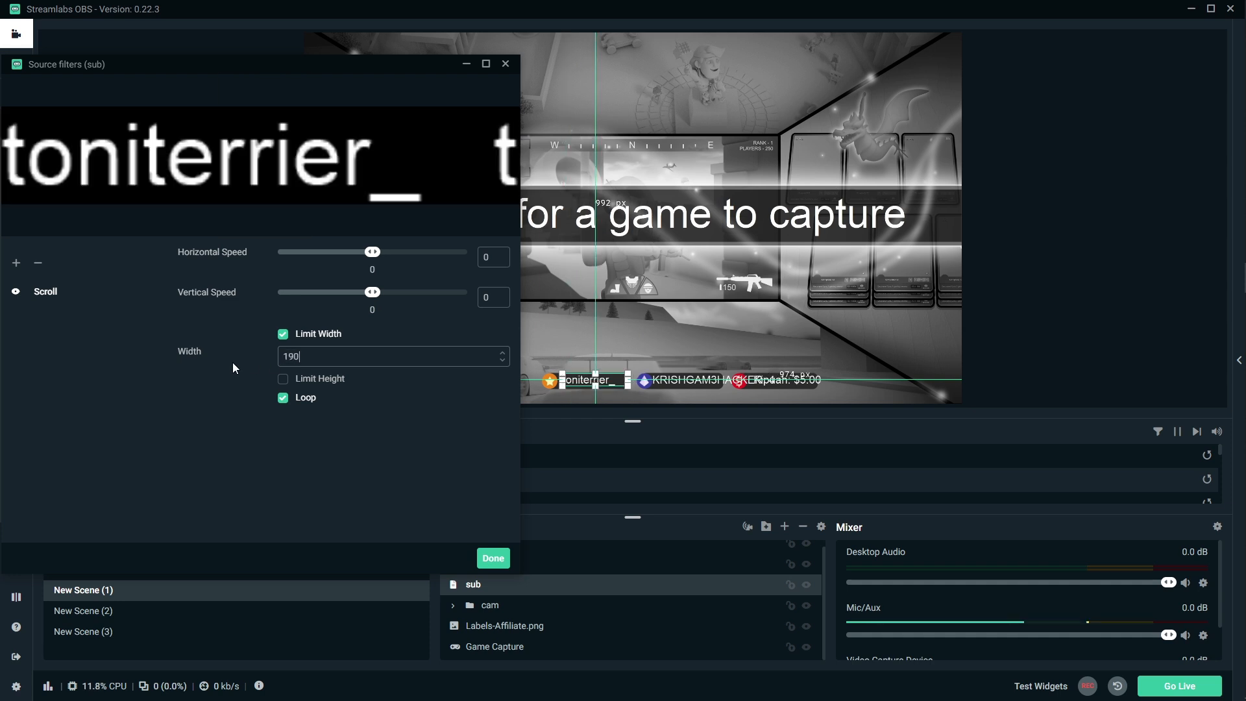
key(BackSpace)
key(BackSpace)
text(80)
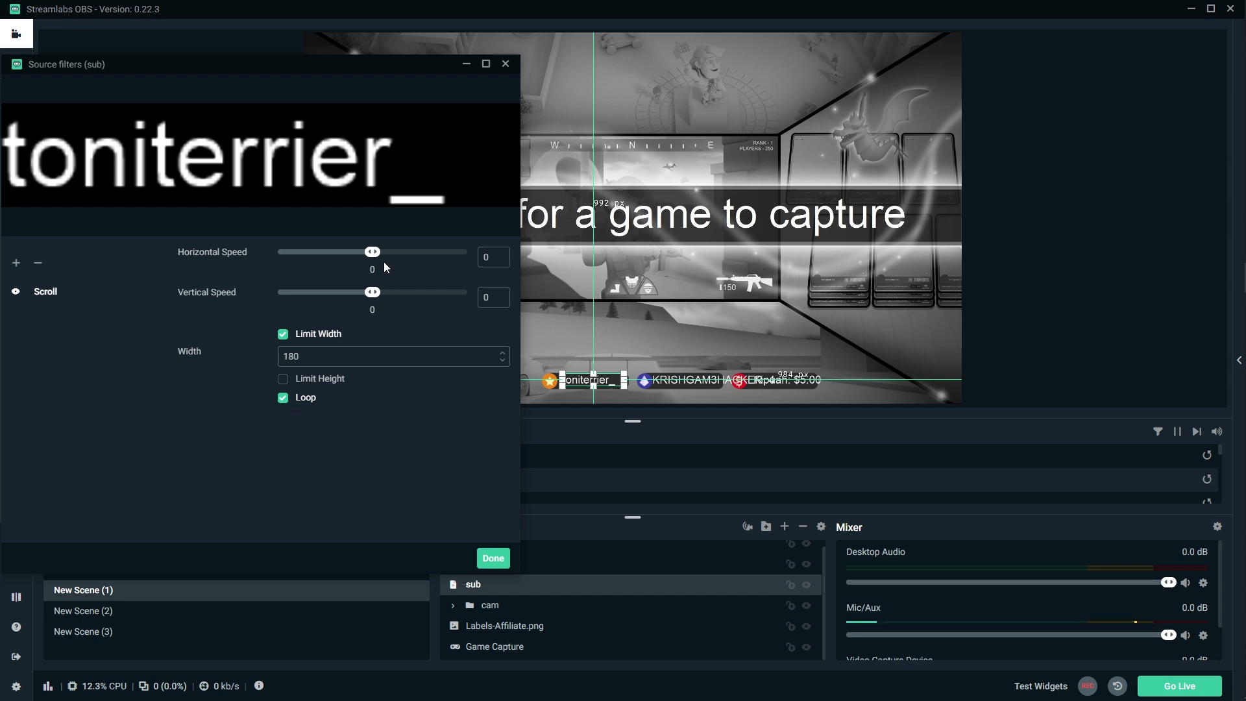
- Set the Scroll filter's horizontal speed to 8 and finish editing the star-bar label's filters
drag(380, 258, 375, 259)
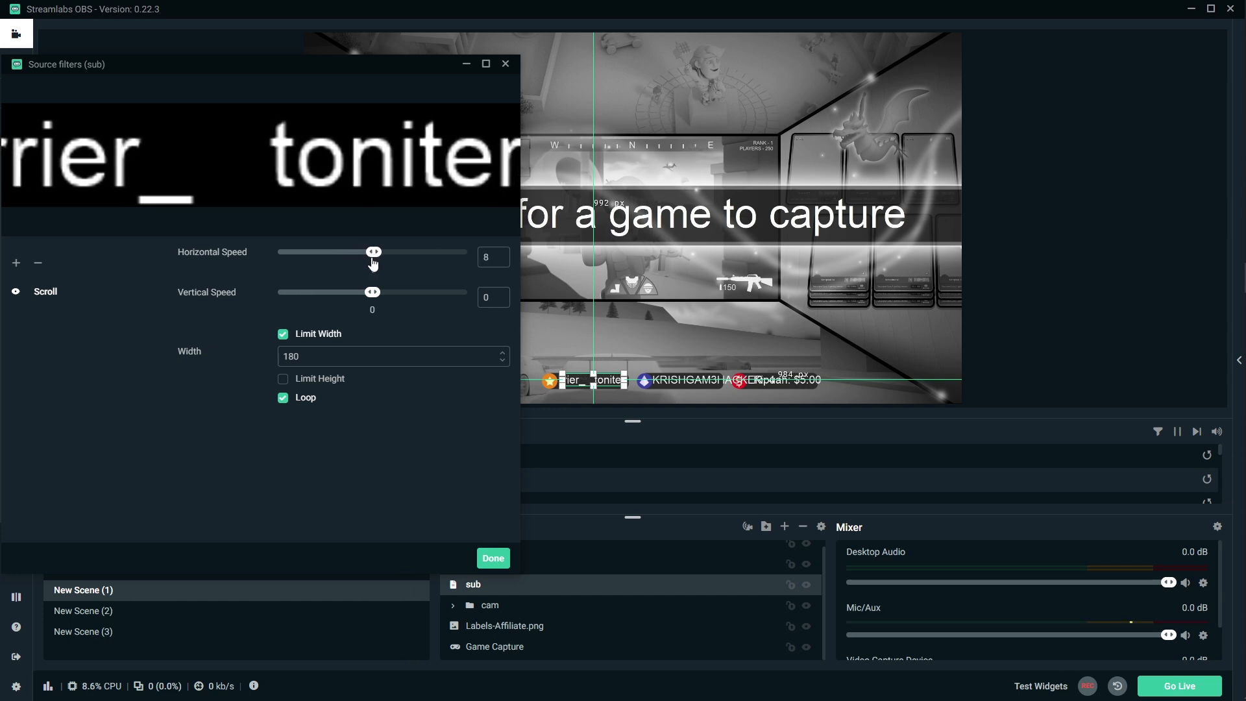
click(488, 559)
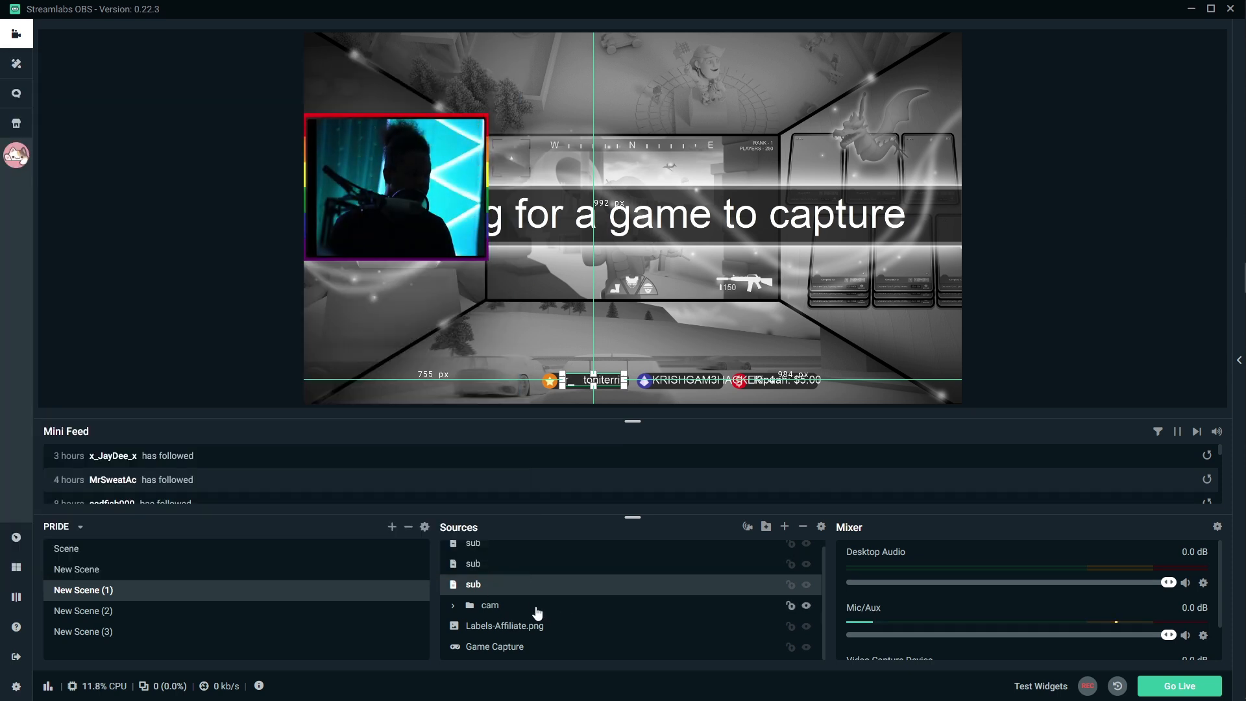
click(165, 316)
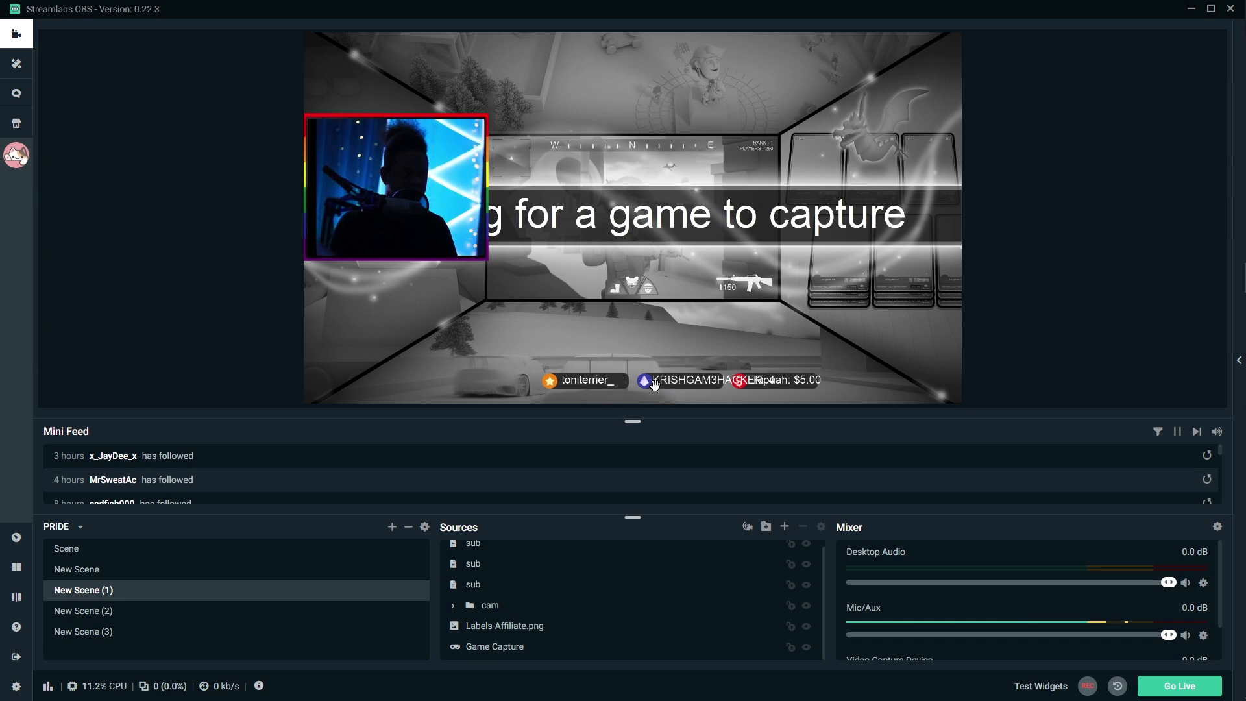
- Nudge the purple-bar label right to about 1025 px and the red-bar label left to about 1307 px from the canvas's left edge
drag(693, 381, 793, 393)
click(815, 380)
key(Right)
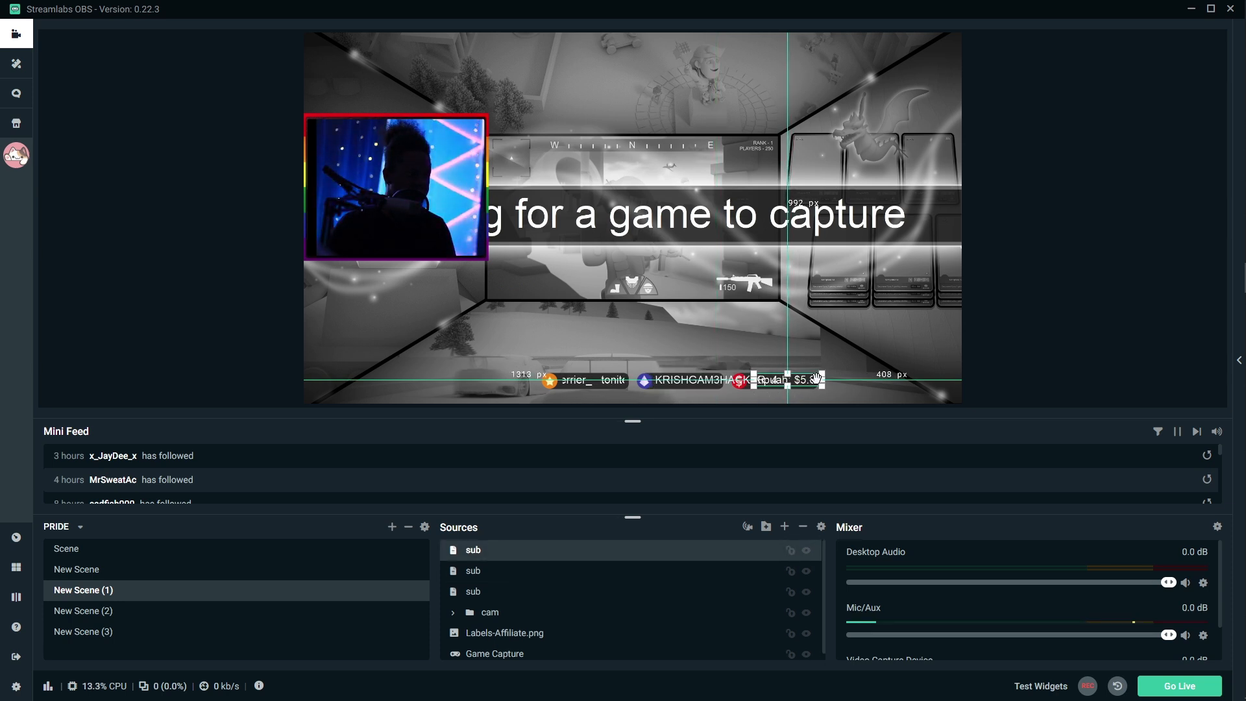
key(Left)
key(Left)
key(Left)
key(Left)
key(Left)
key(Left)
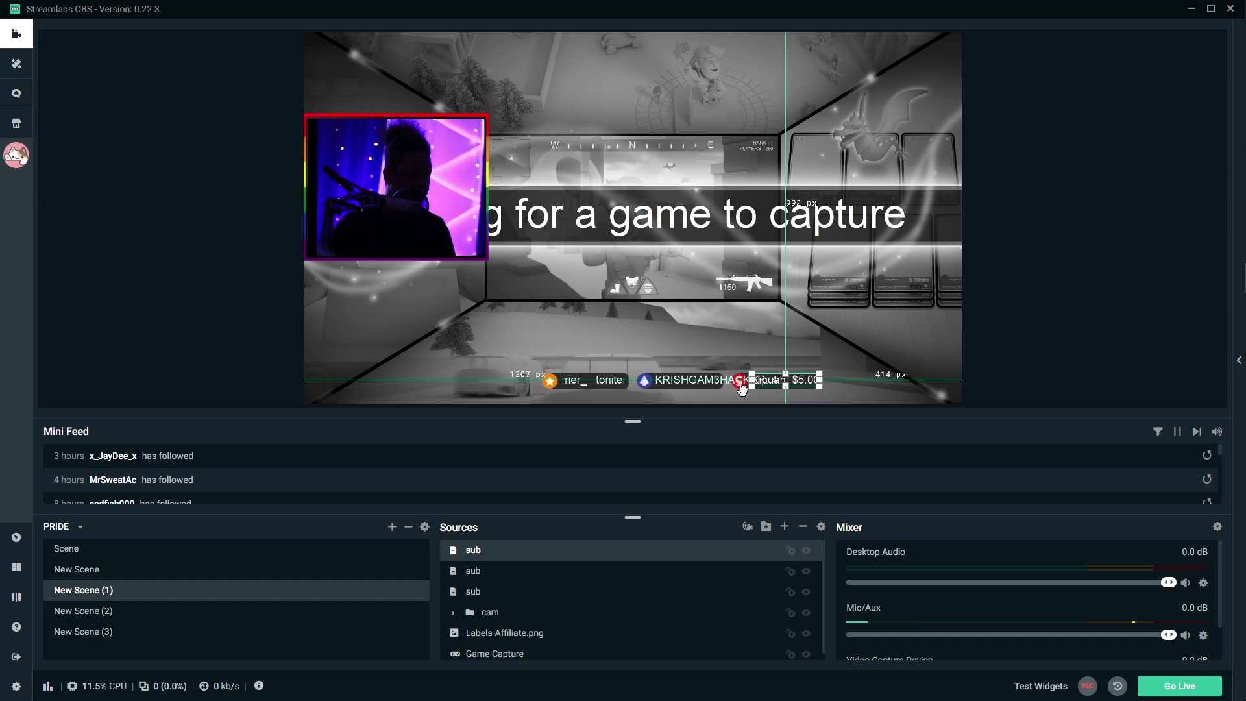
- Copy the star-bar label's filters and paste them onto the label on the purple bar
click(459, 588)
right_click(458, 588)
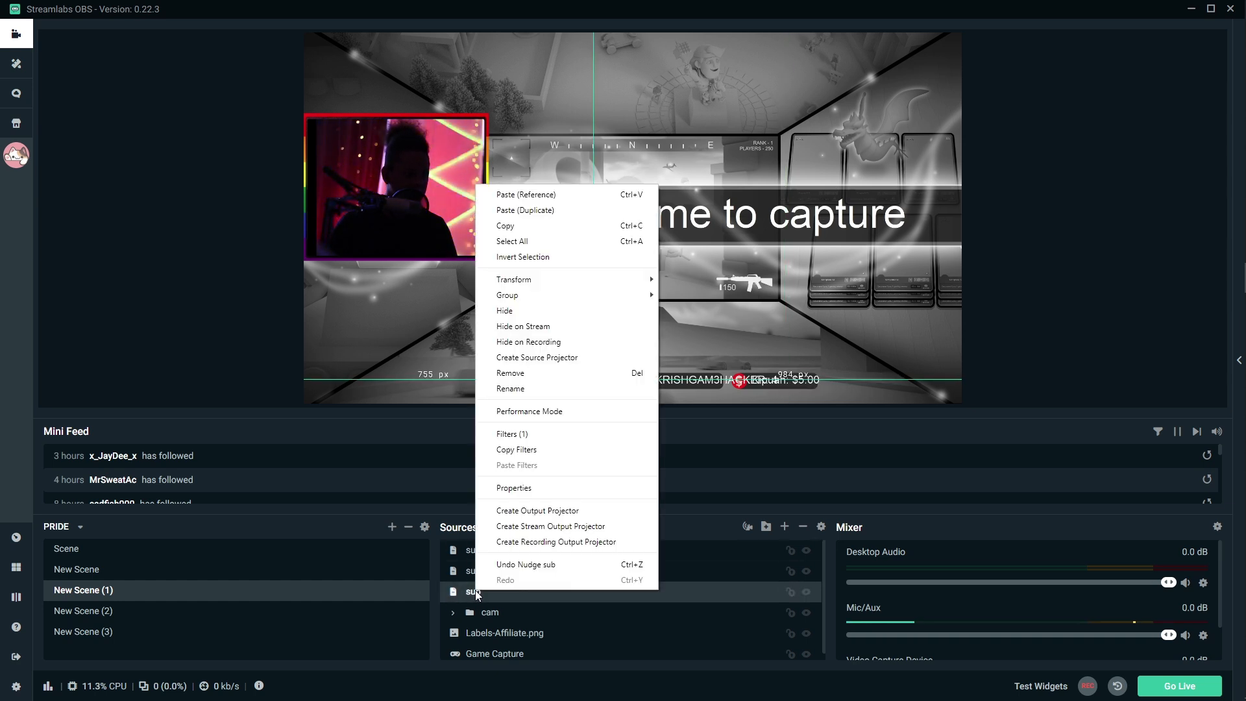
click(512, 453)
click(477, 571)
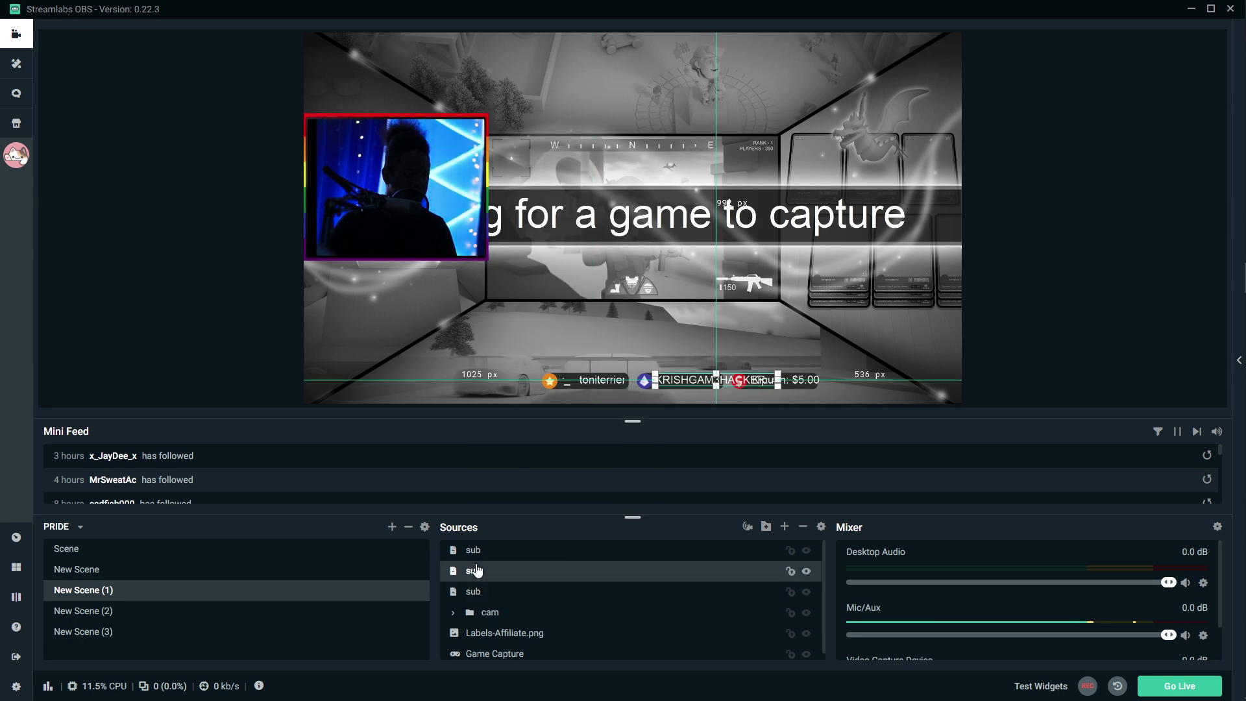
right_click(477, 570)
click(509, 439)
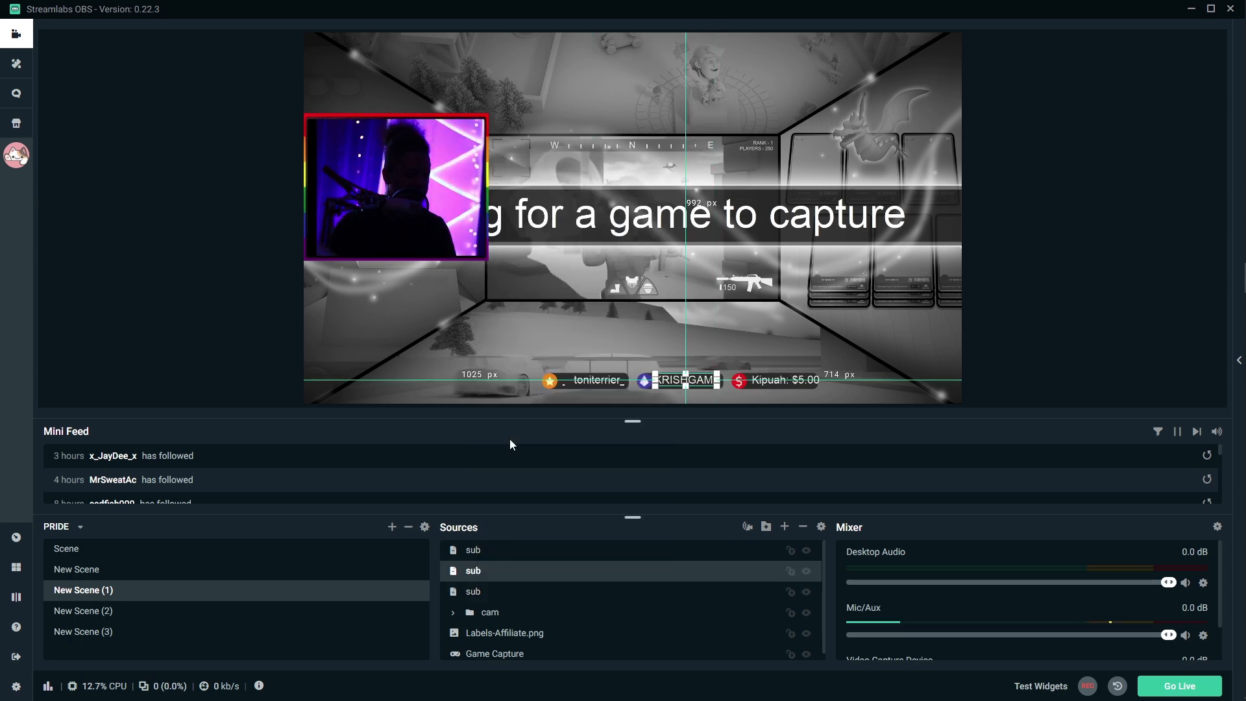
- Paste the copied Scroll filter onto the label on the red dollar bar and deselect it
click(477, 550)
right_click(477, 550)
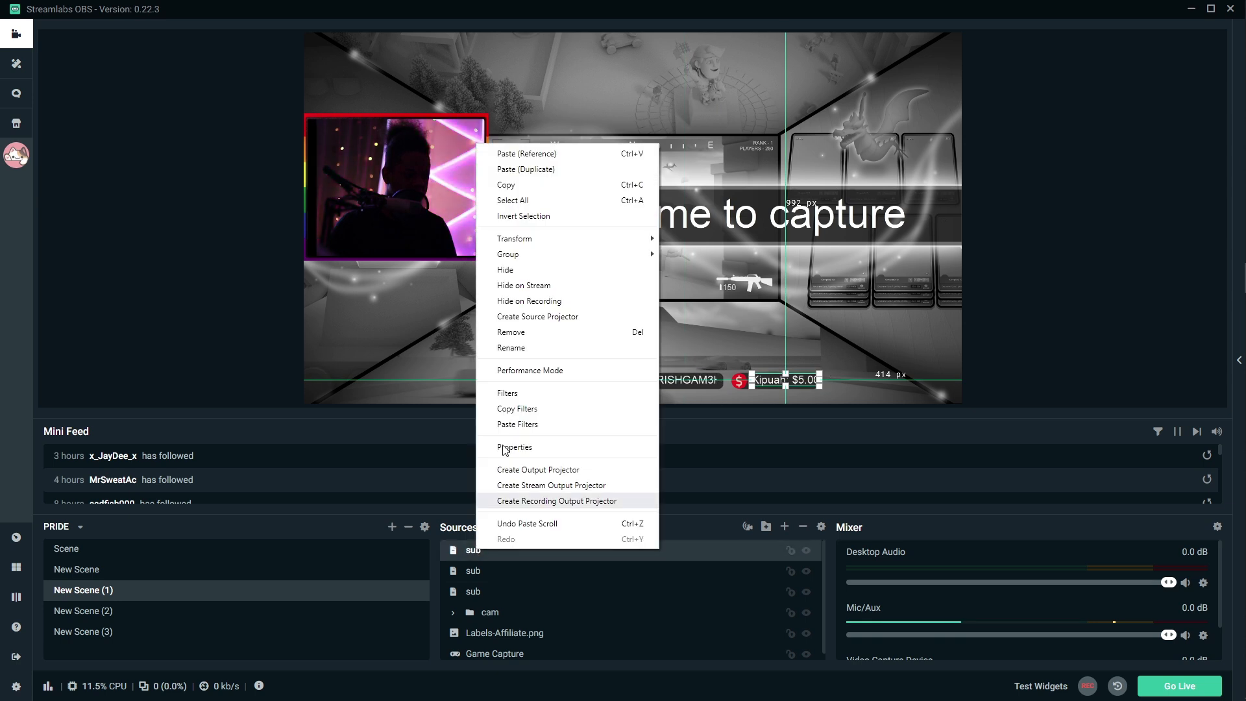
click(514, 424)
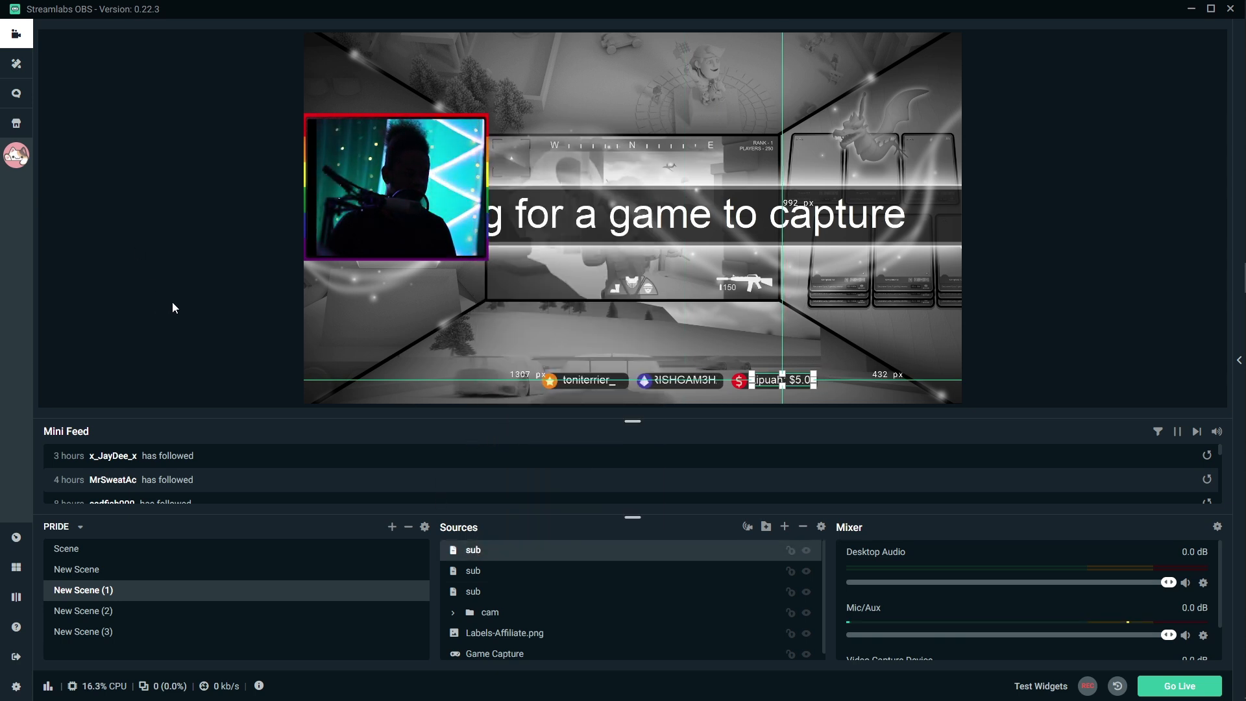
click(208, 278)
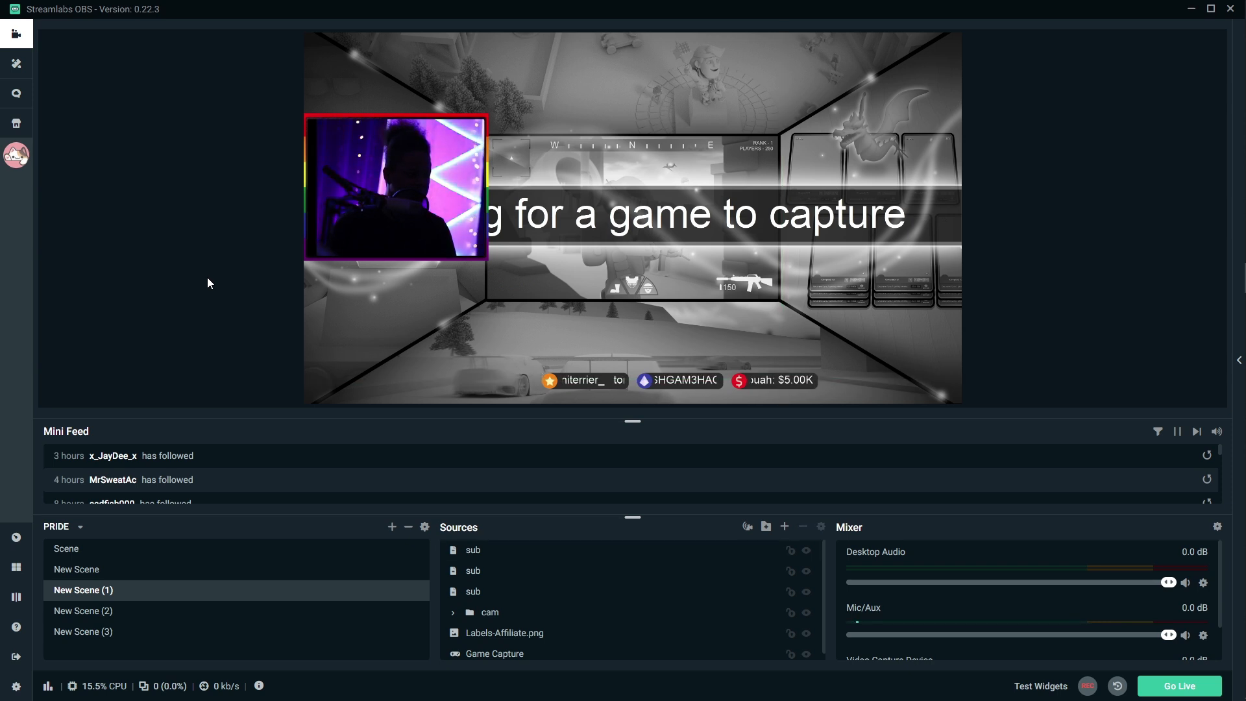
- Nudge the purple-bar label slightly right and the red-bar label left to about 1304 px from the canvas's left edge
click(664, 381)
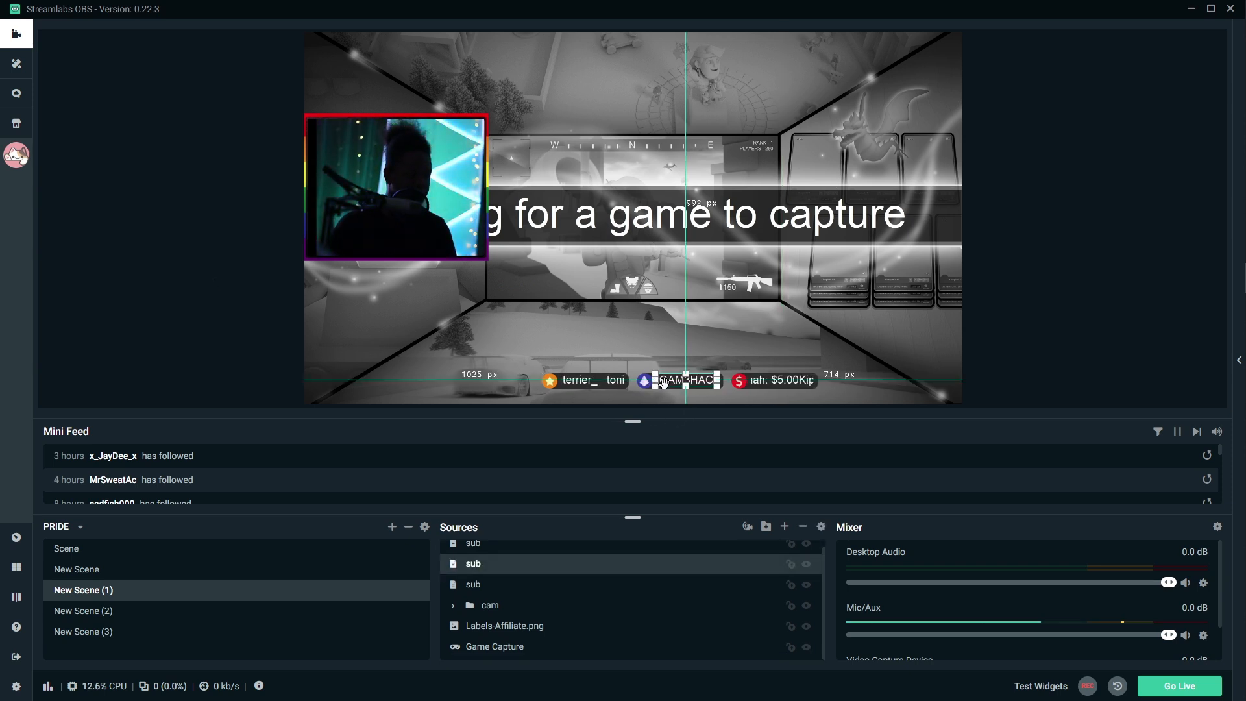
click(761, 385)
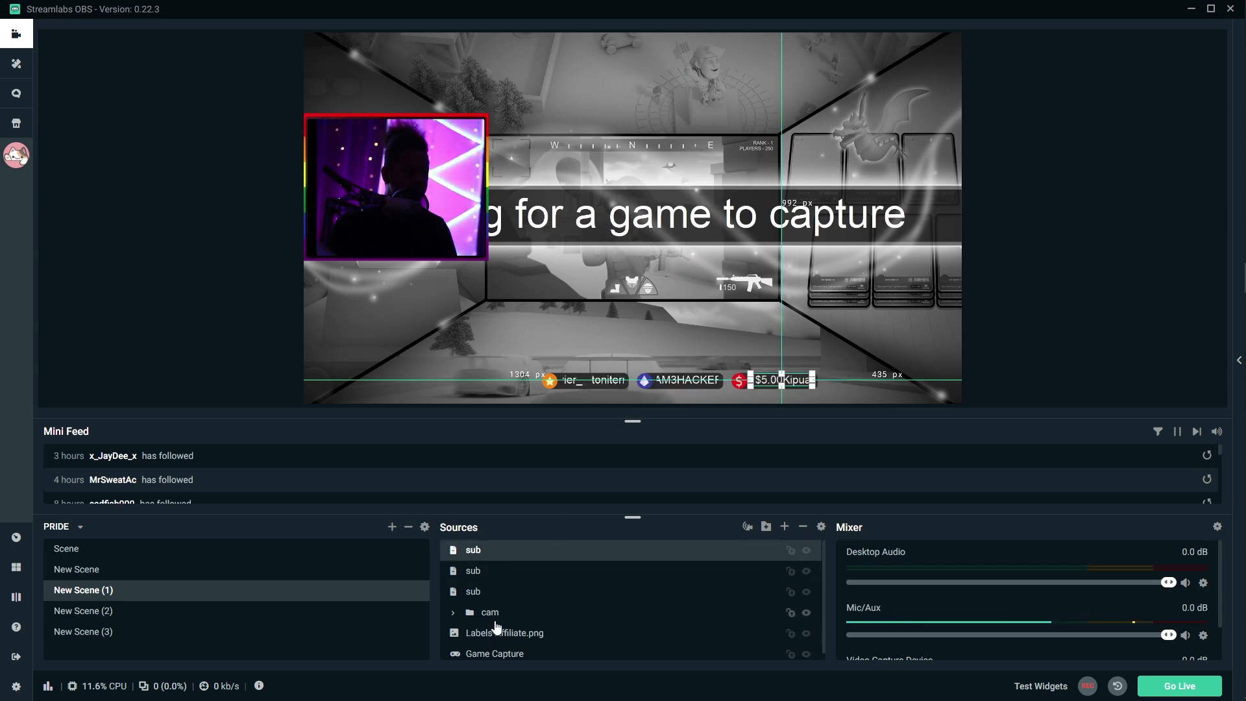
- Move Labels-Affiliate.png above the cam folder, directly below the three sub labels in the source order
click(481, 593)
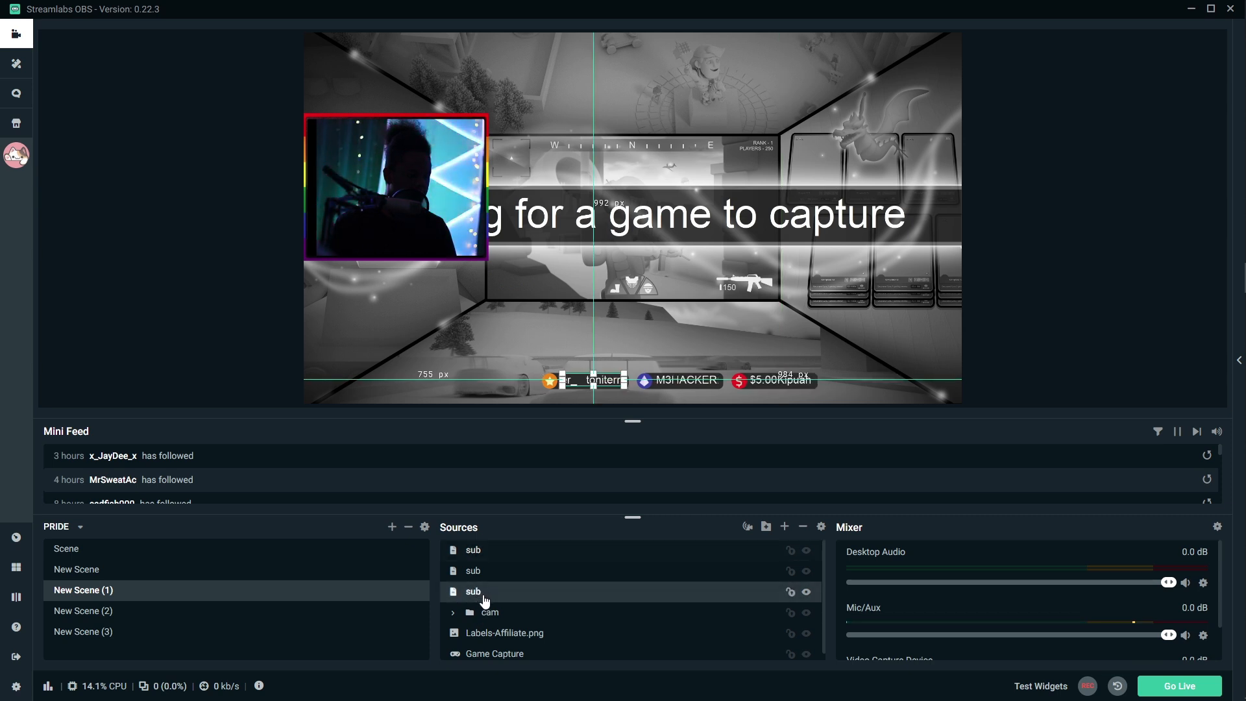
click(510, 635)
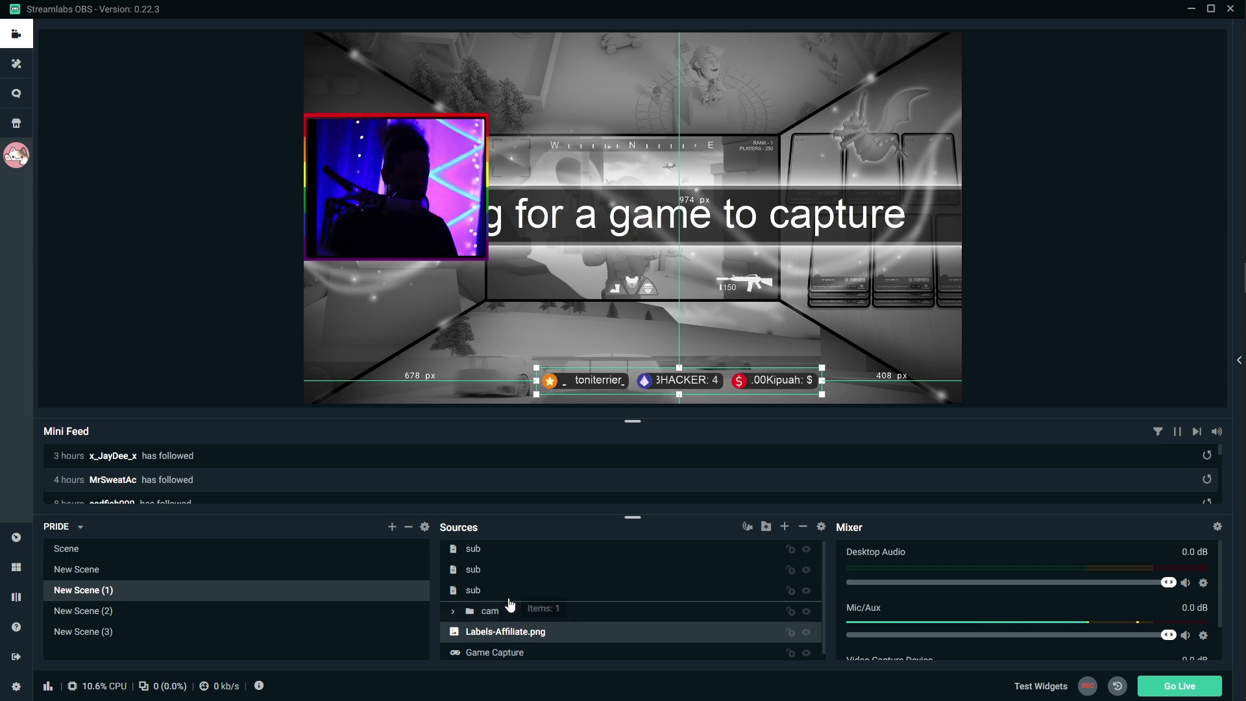
drag(506, 632, 495, 600)
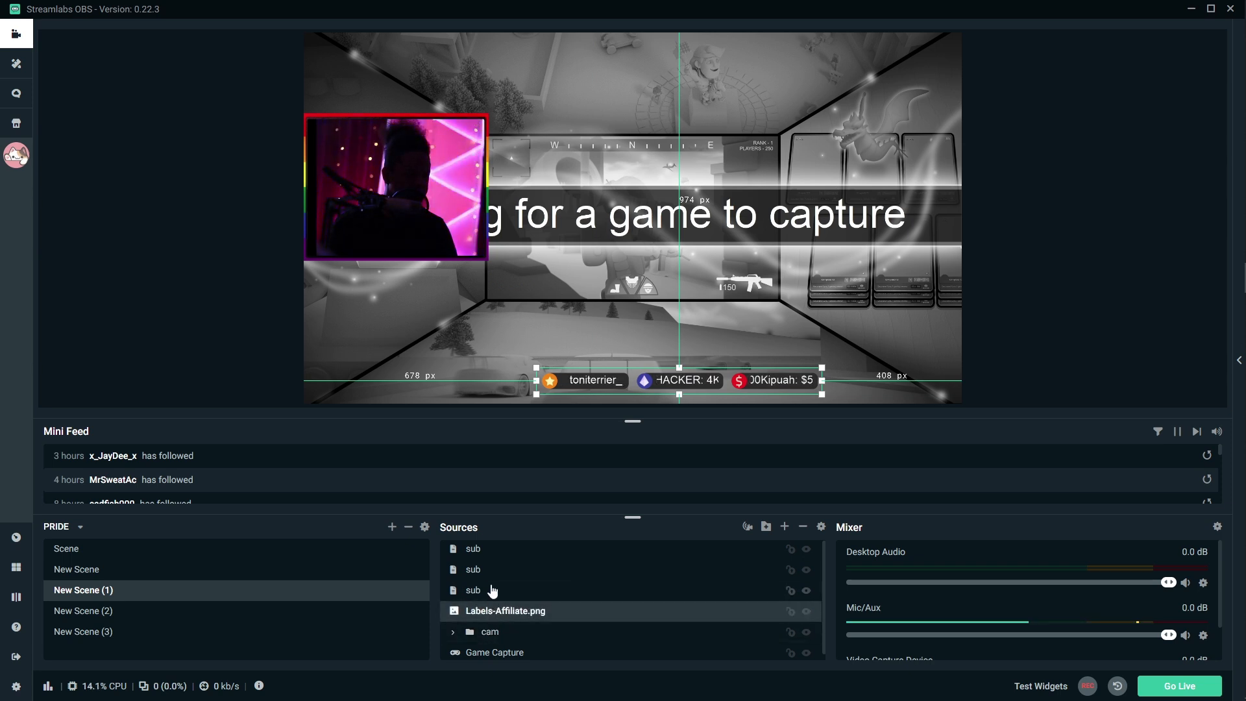
- Group the three sub labels and Labels-Affiliate.png into a folder named "labels bar"
click(473, 549)
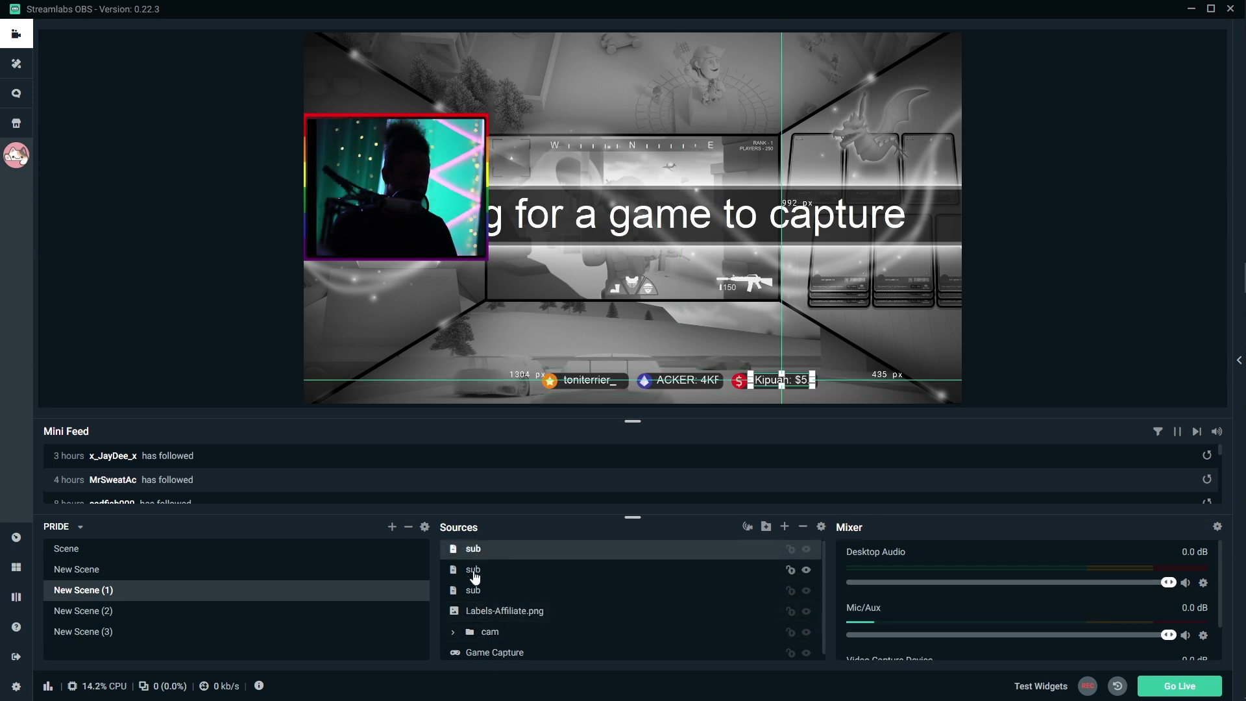
shift+click(470, 614)
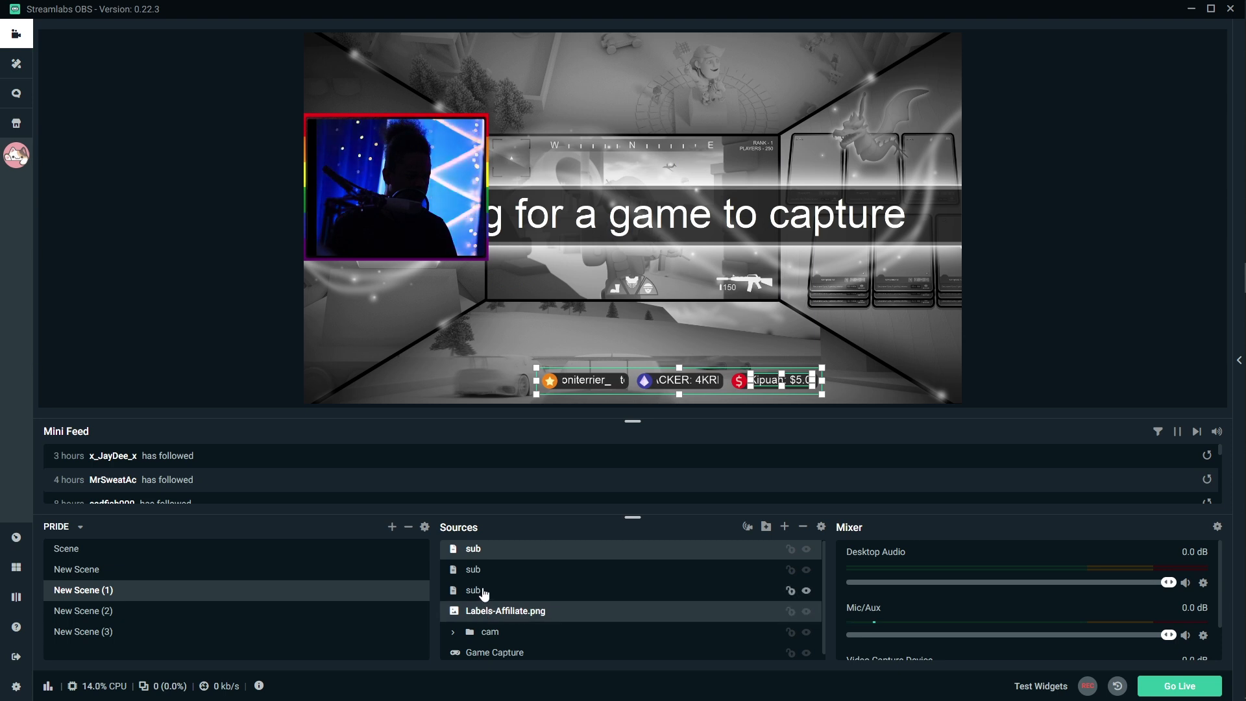
click(767, 527)
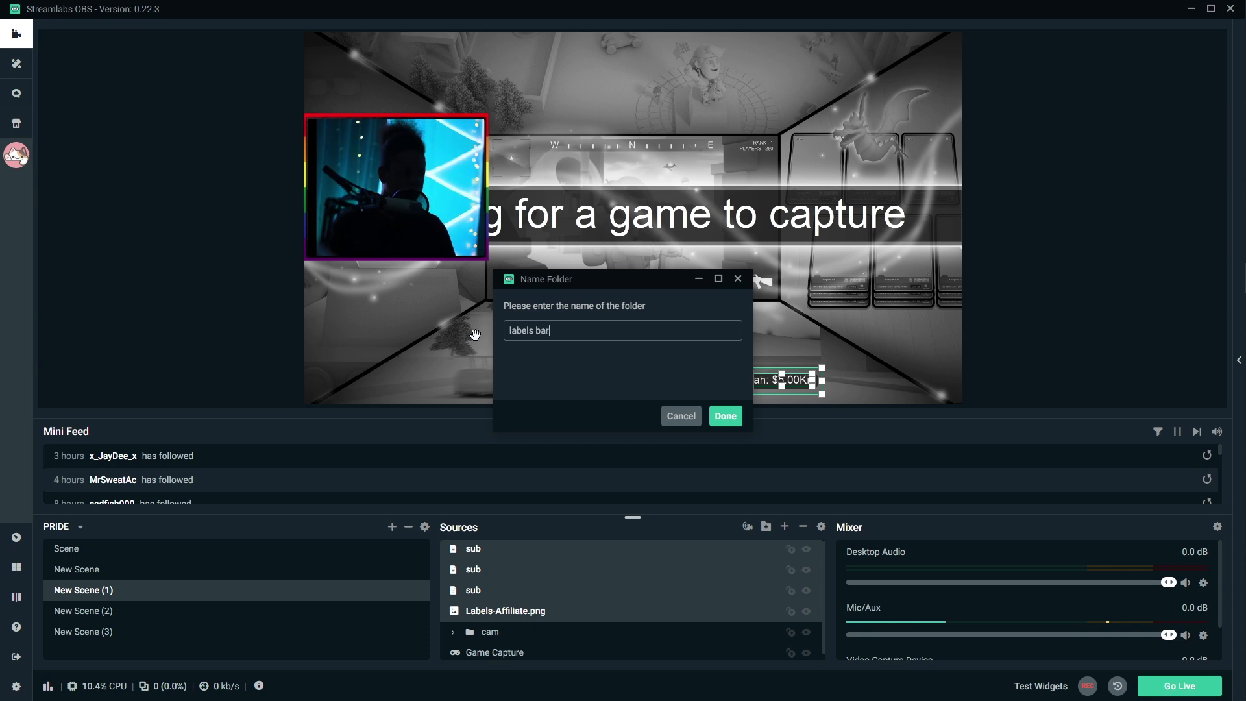
click(738, 423)
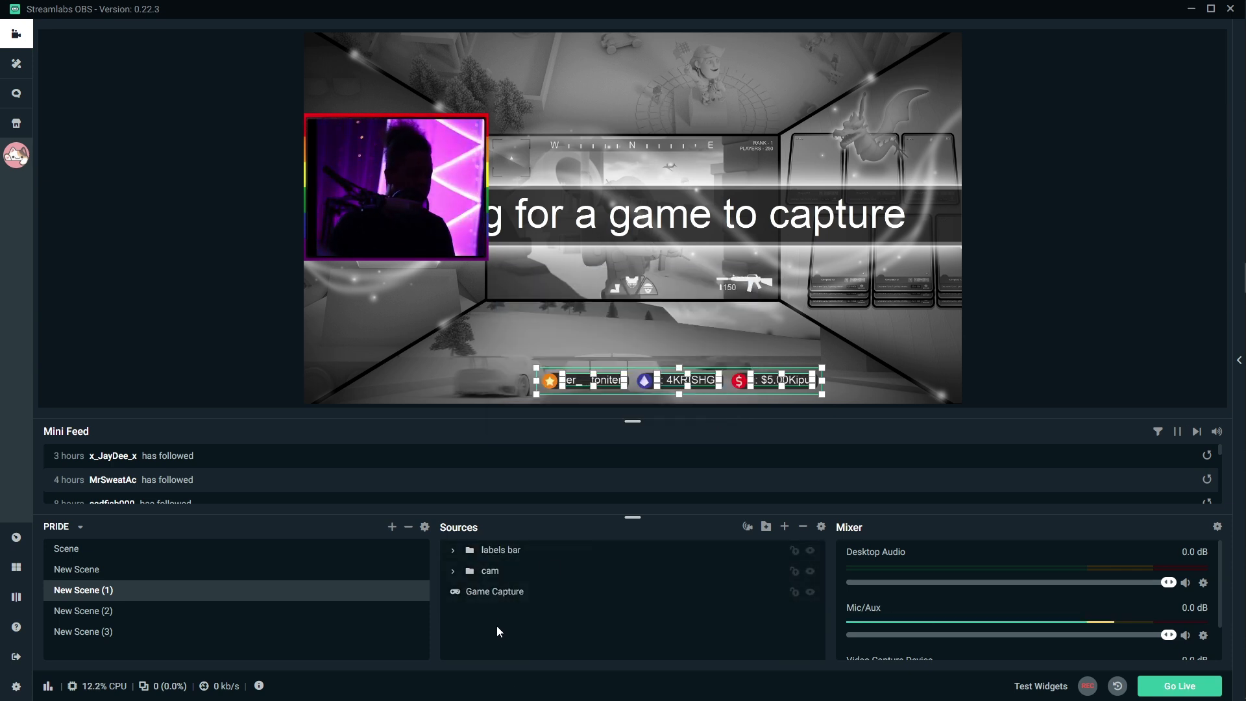
- Copy the labels bar folder, paste it as a reference into Scene, and place it centred below the STARTING SOON title near the lower edge
right_click(499, 551)
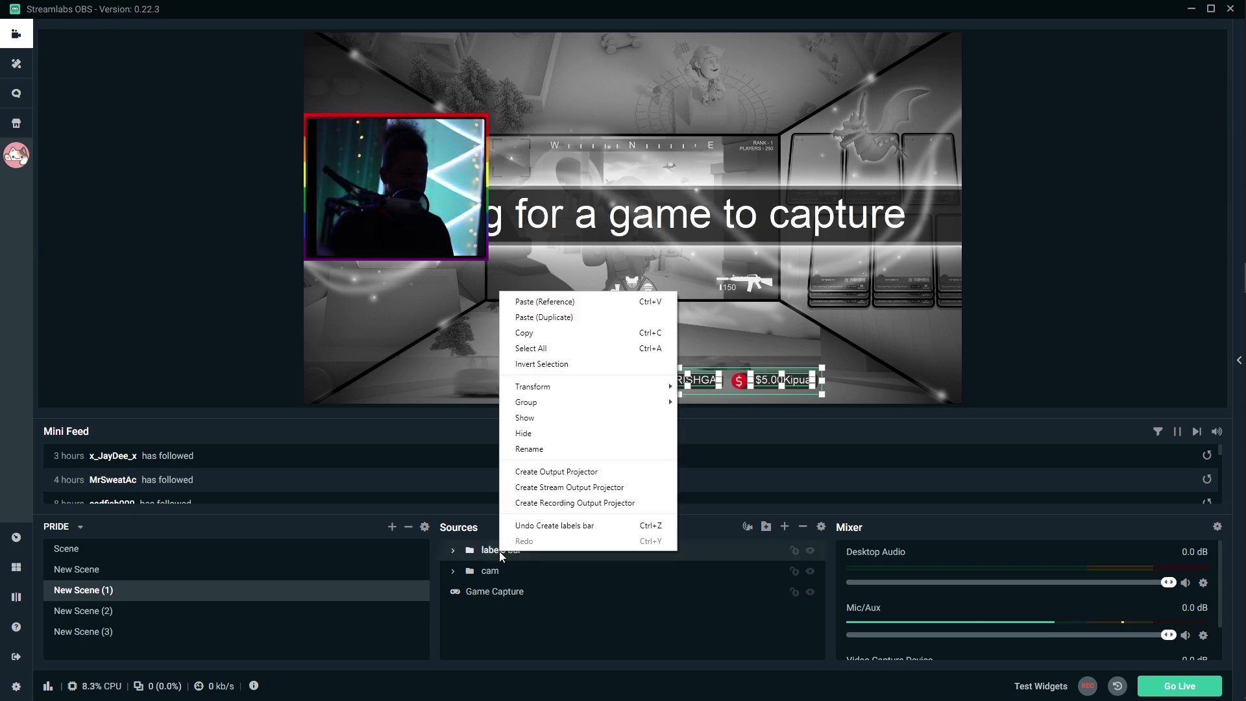
click(552, 332)
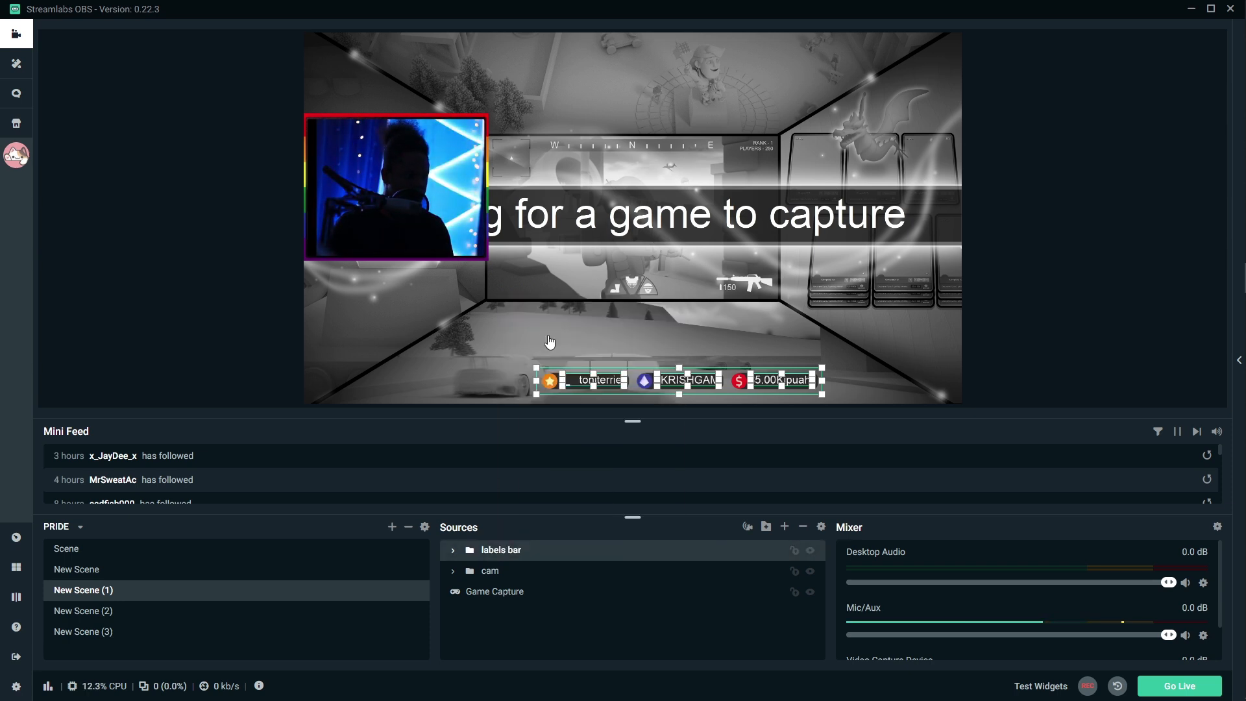
click(79, 552)
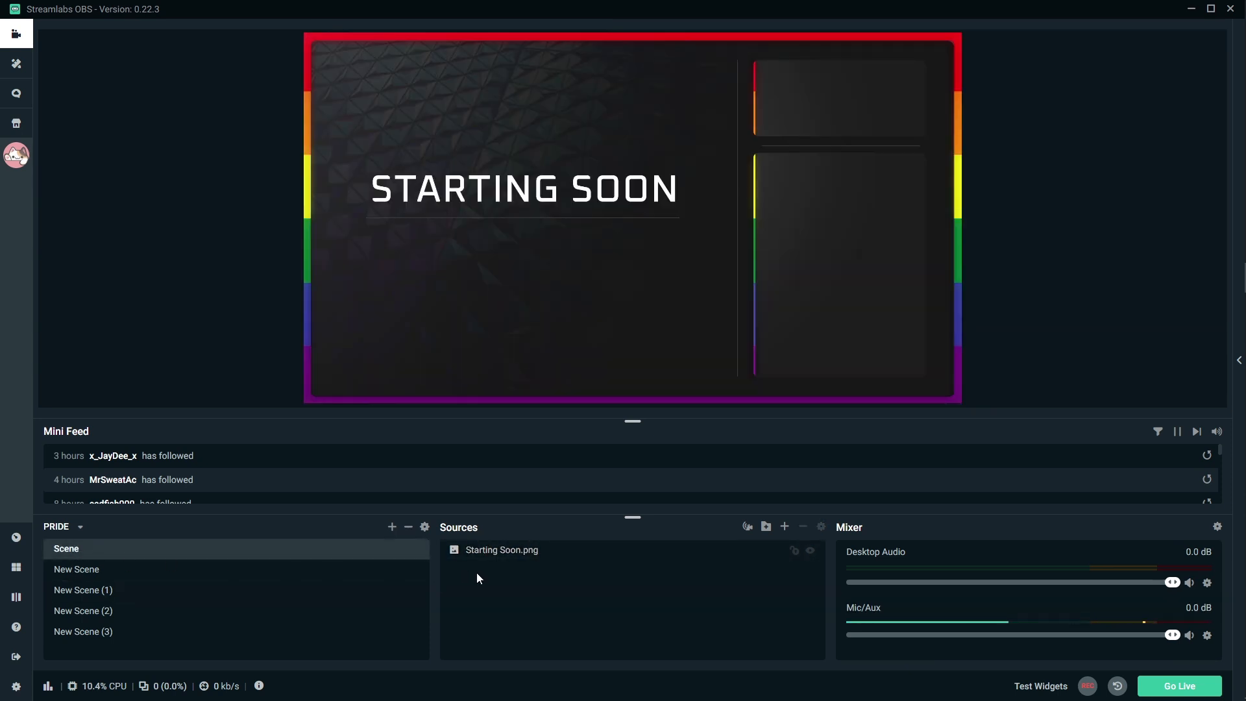
right_click(502, 602)
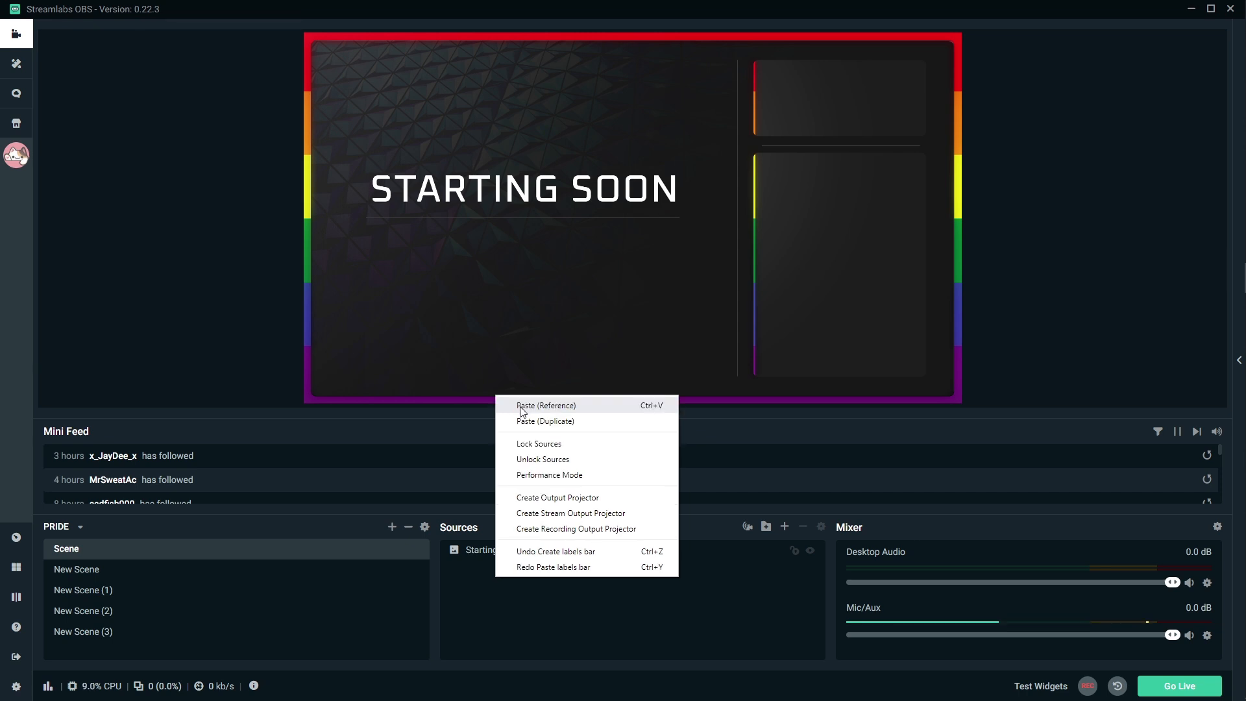
click(521, 407)
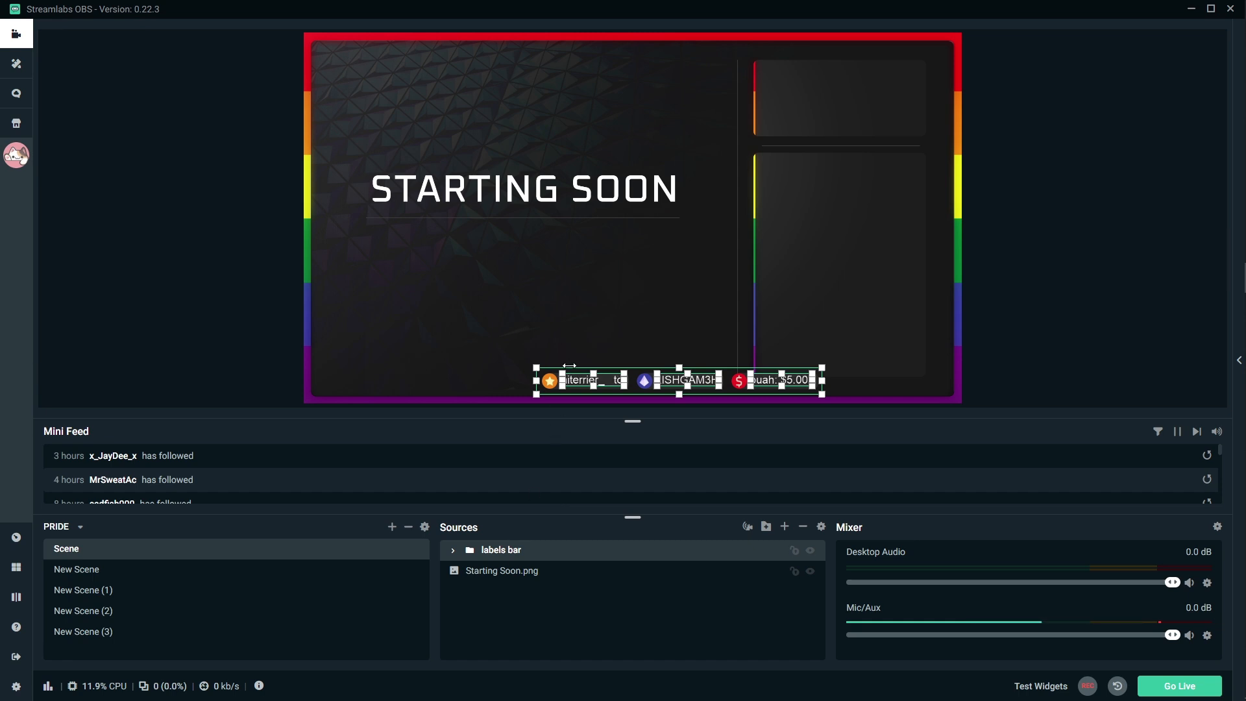
drag(575, 383, 433, 377)
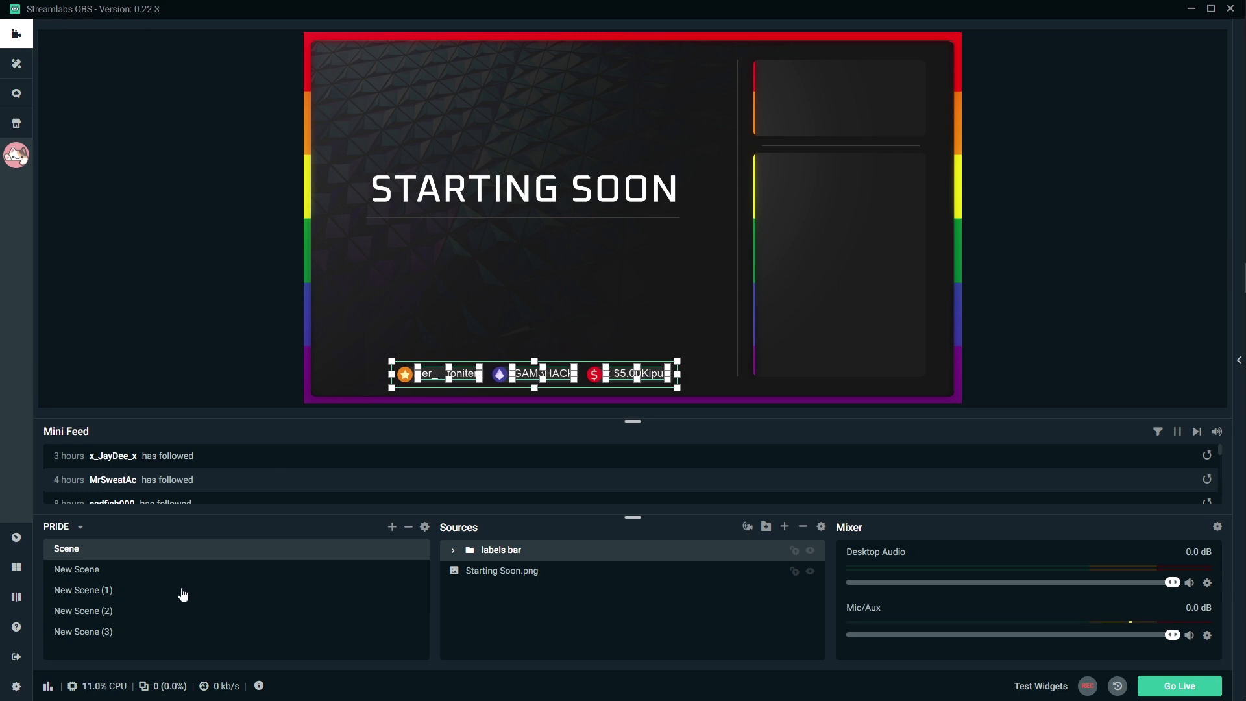
- Paste the labels bar folder as a reference into New Scene (2) and place it centred below the BE RIGHT BACK title
click(81, 592)
click(92, 613)
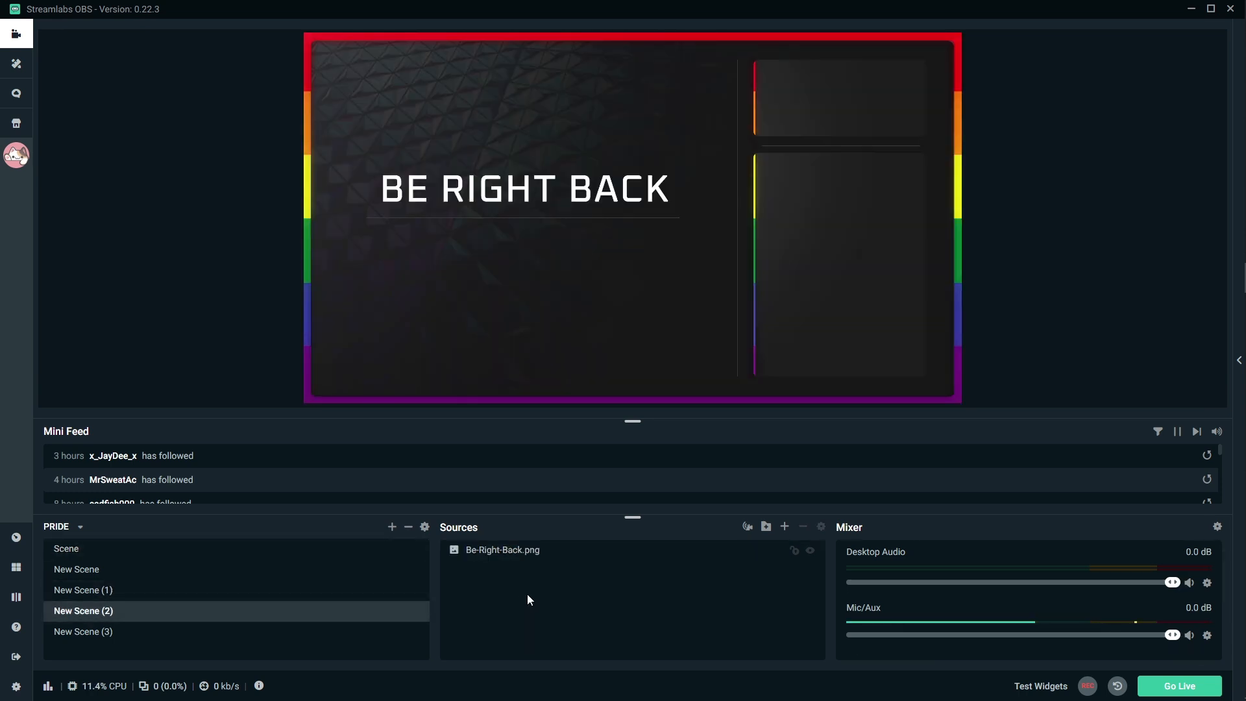
key(ctrl+v)
key(ctrl+z)
right_click(488, 409)
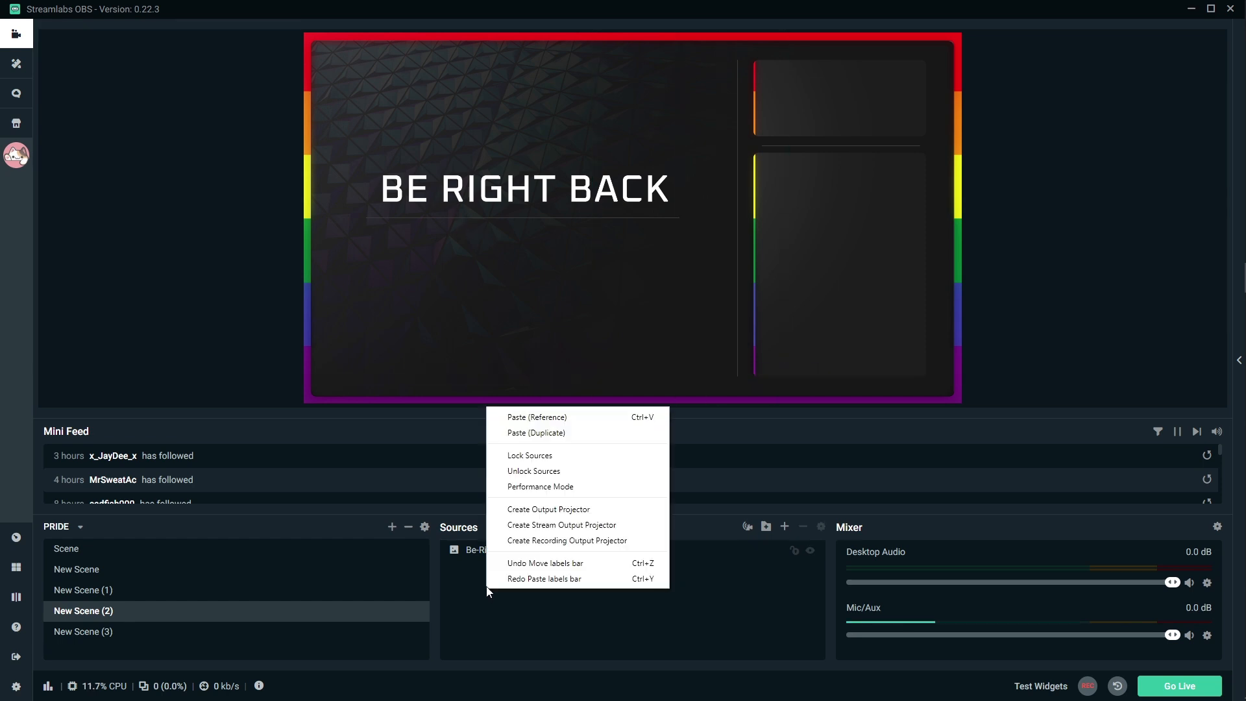
click(520, 418)
drag(575, 381, 433, 374)
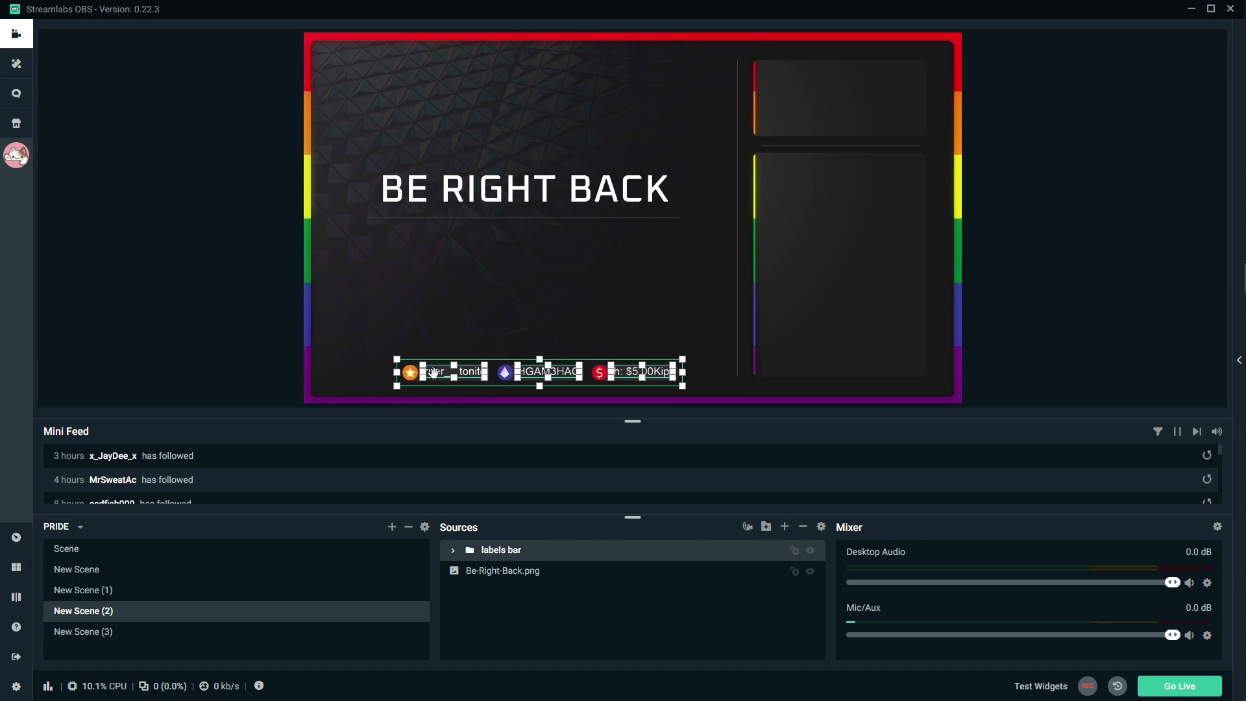
- Paste the labels bar folder as a reference into New Scene (3) and place it centred below the STREAM ENDING title
click(109, 633)
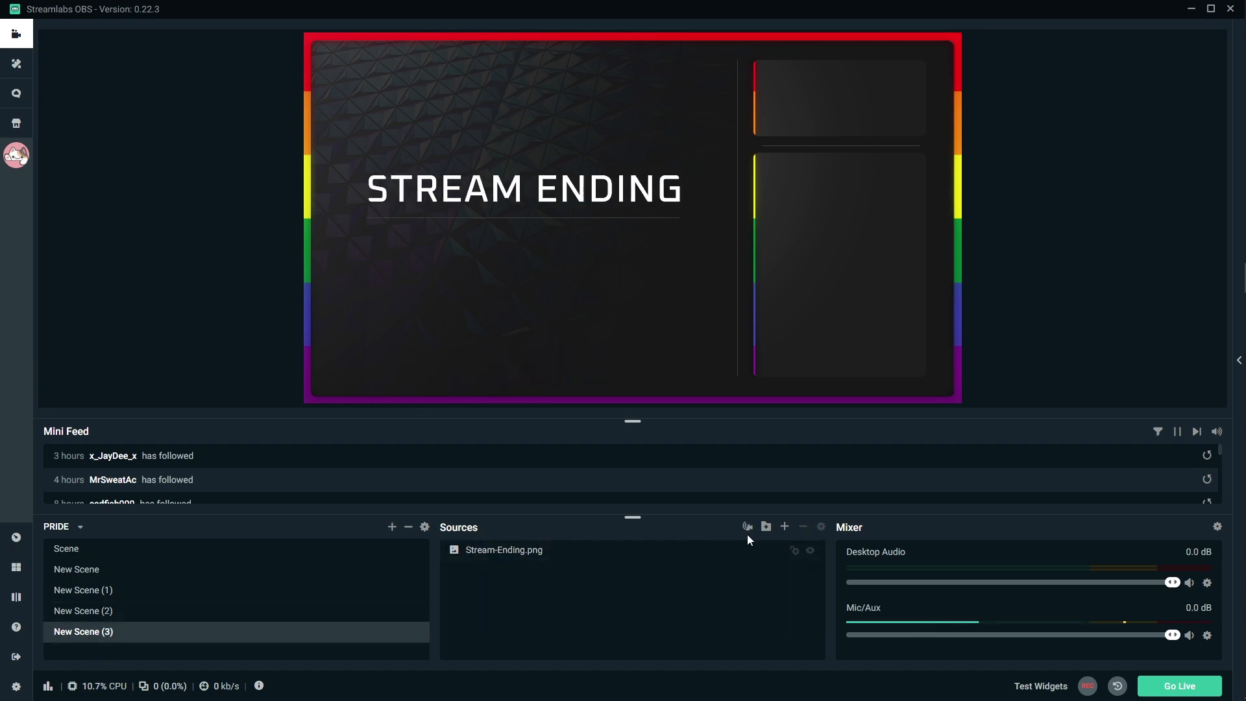
right_click(638, 575)
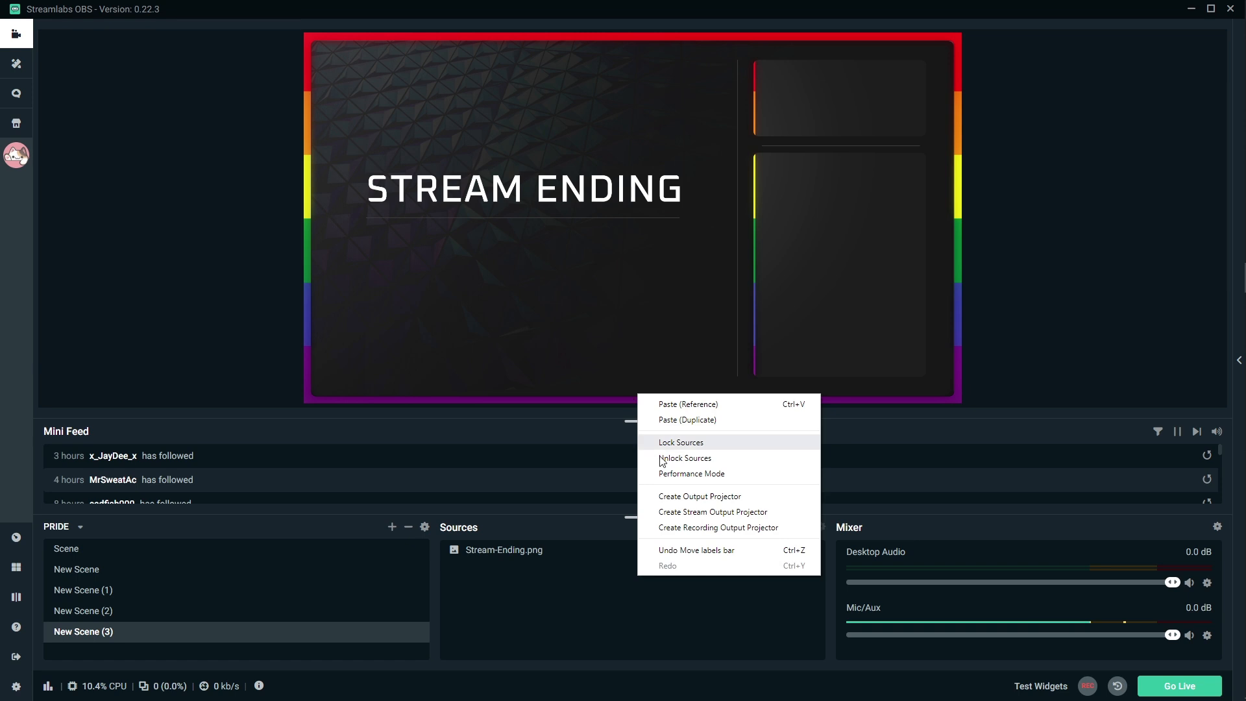
click(677, 407)
drag(607, 381, 465, 373)
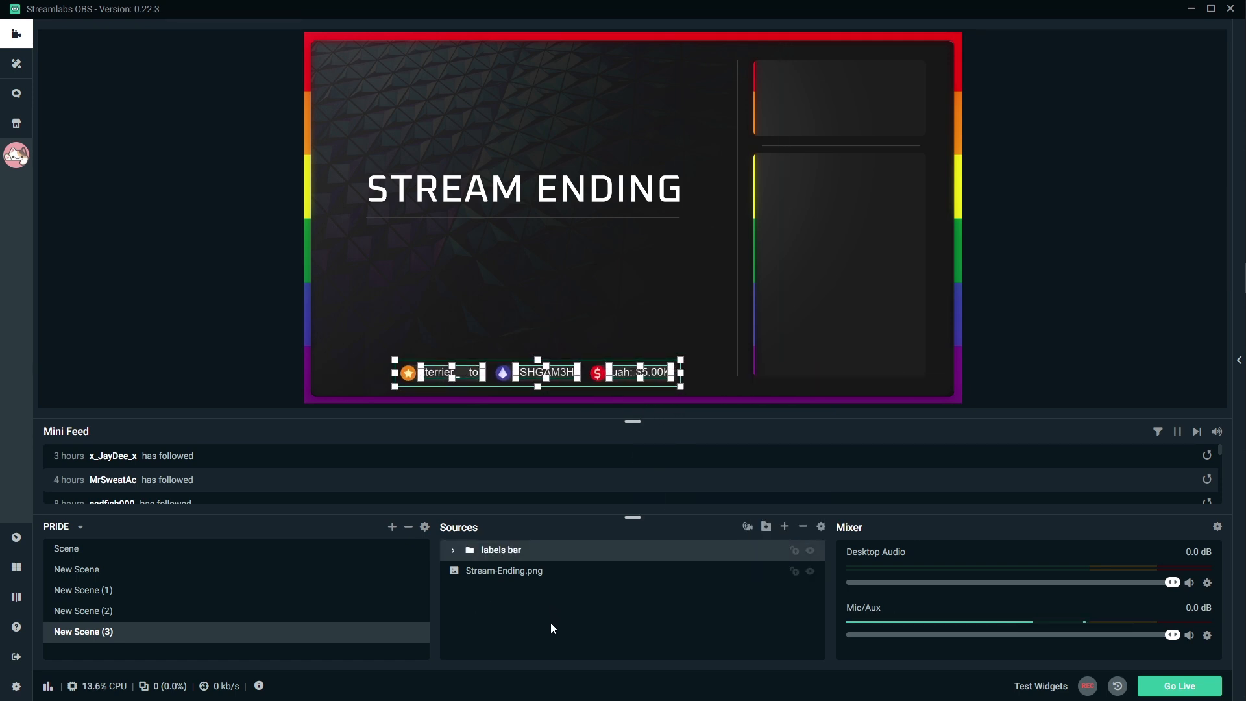
- Paste the labels bar folder as a reference into New Scene, shrink it slightly and place it along the webcam's lower edge
click(85, 574)
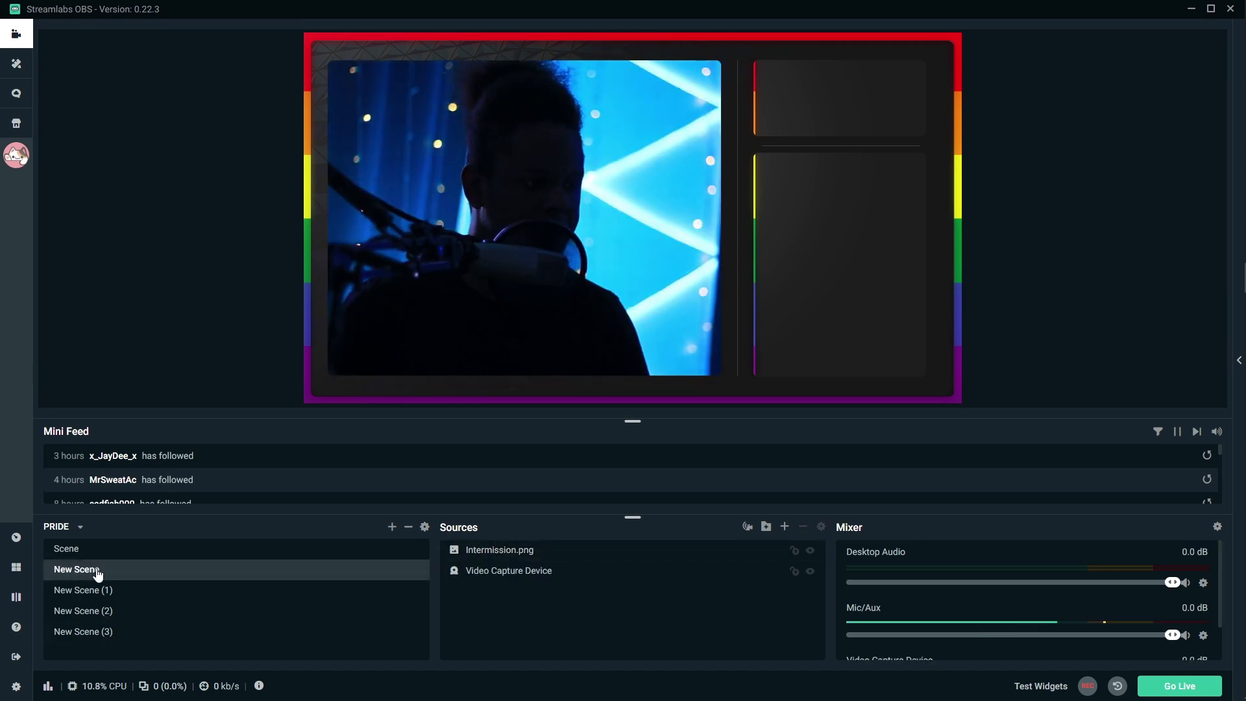
right_click(504, 620)
click(538, 445)
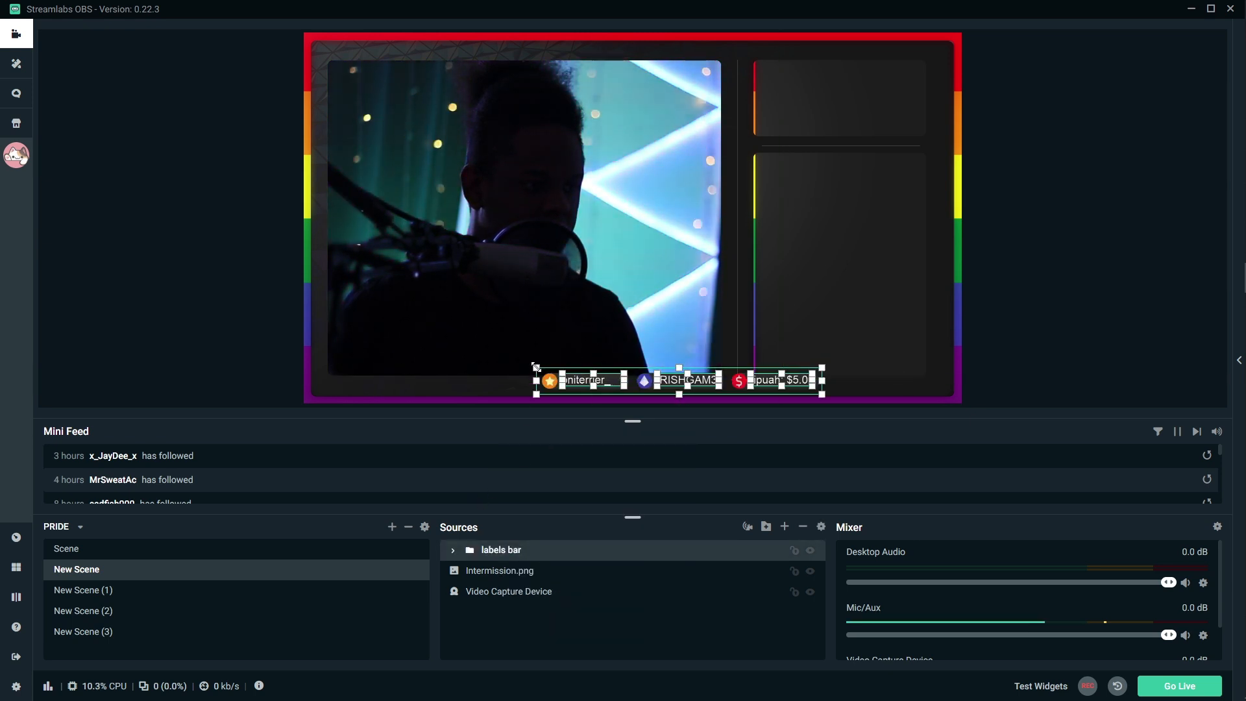
drag(536, 366, 432, 367)
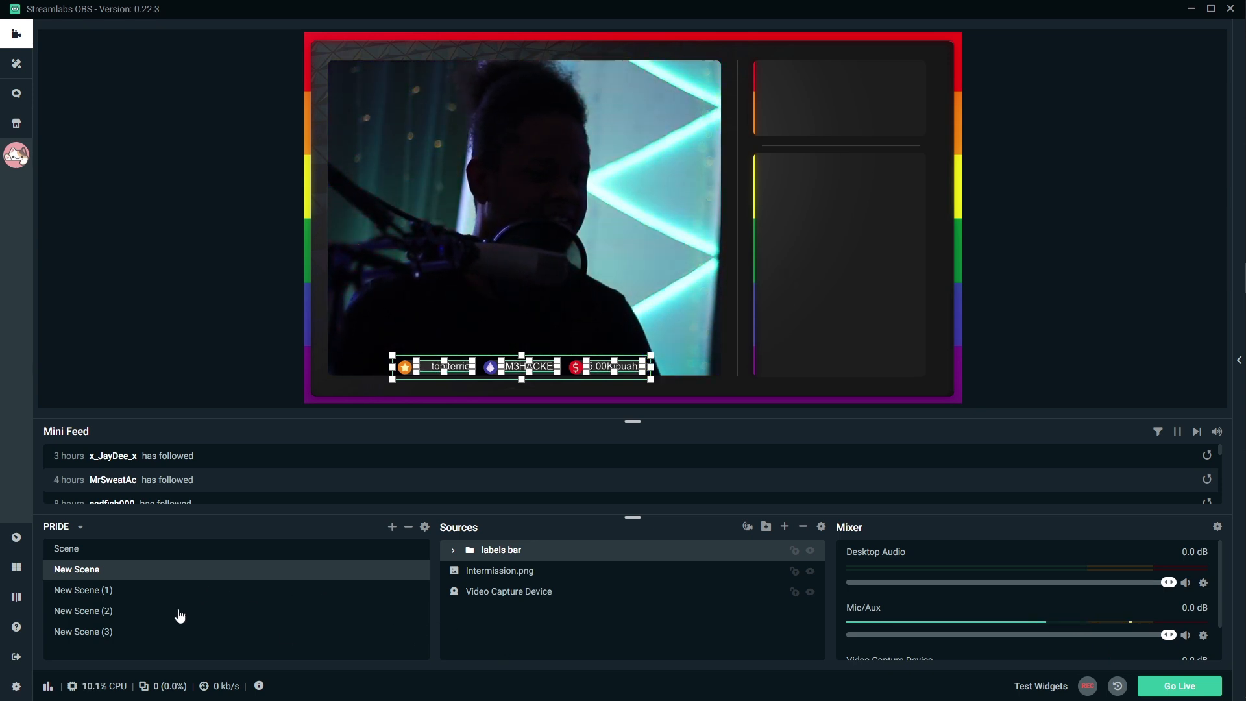
- Add a Chatbox widget to New Scene and place it over the overlay's larger side box, about 1281 px from the canvas's left edge
click(784, 527)
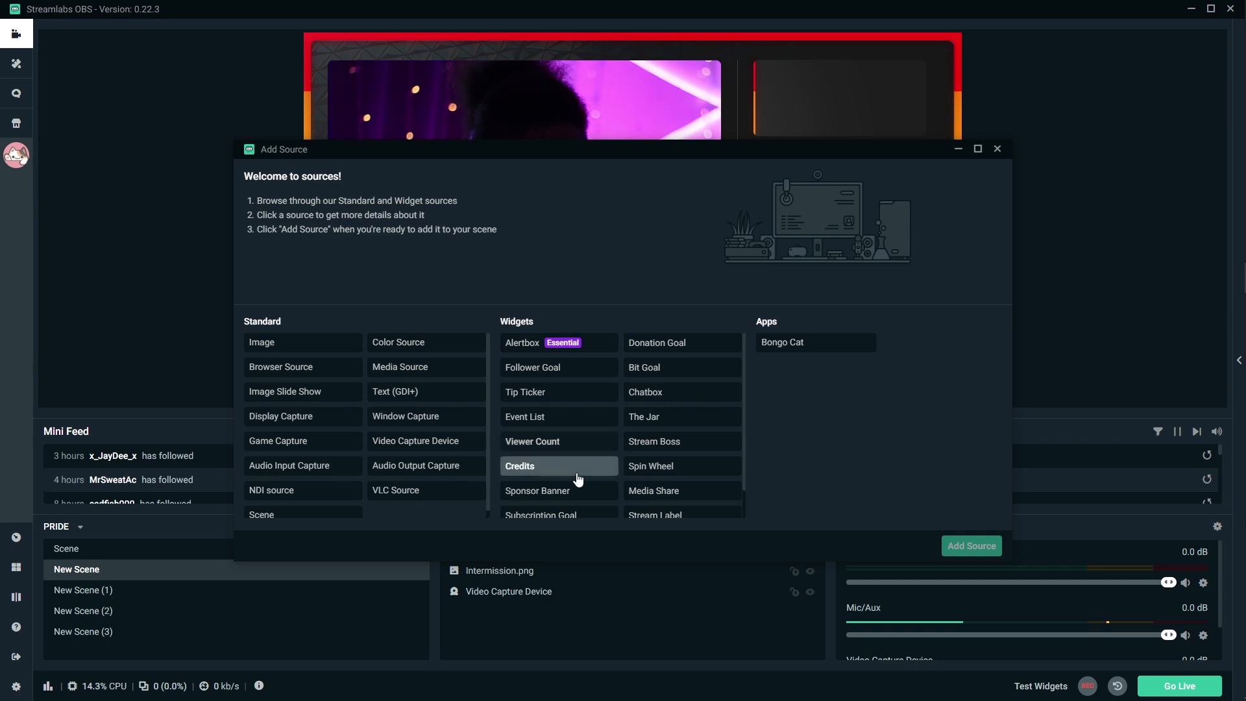
click(670, 397)
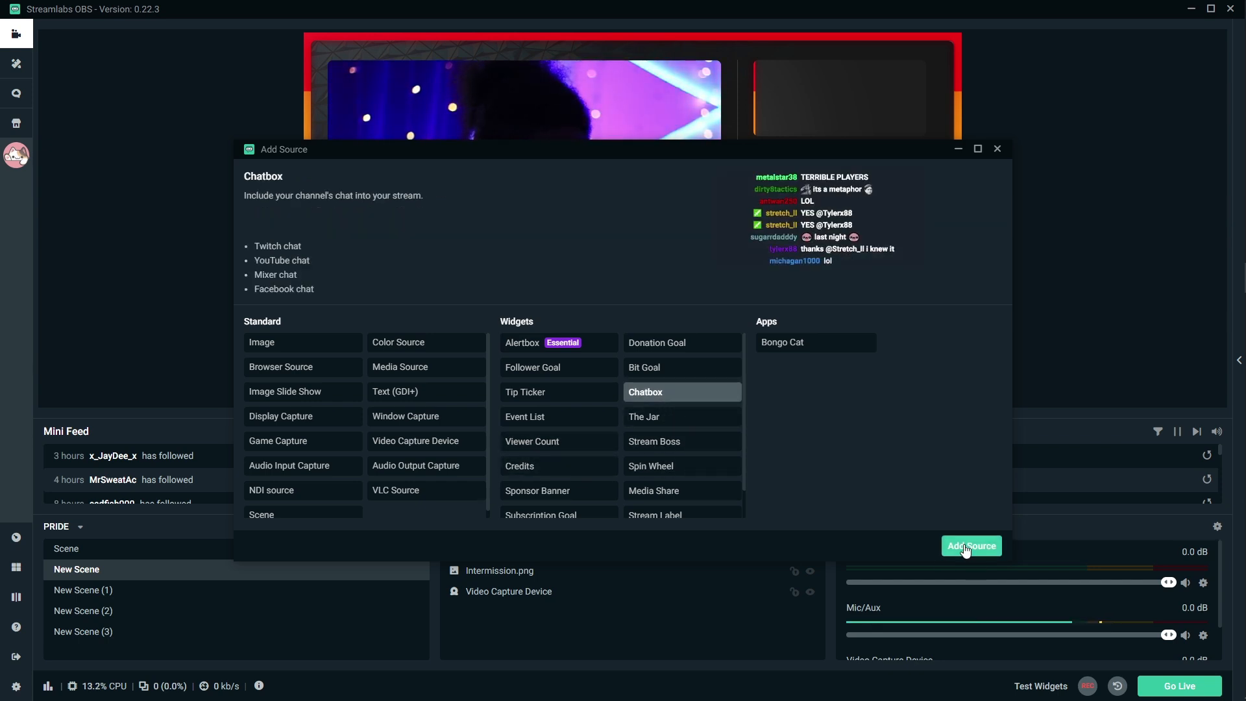
click(967, 468)
click(784, 439)
drag(649, 28, 419, 37)
click(660, 681)
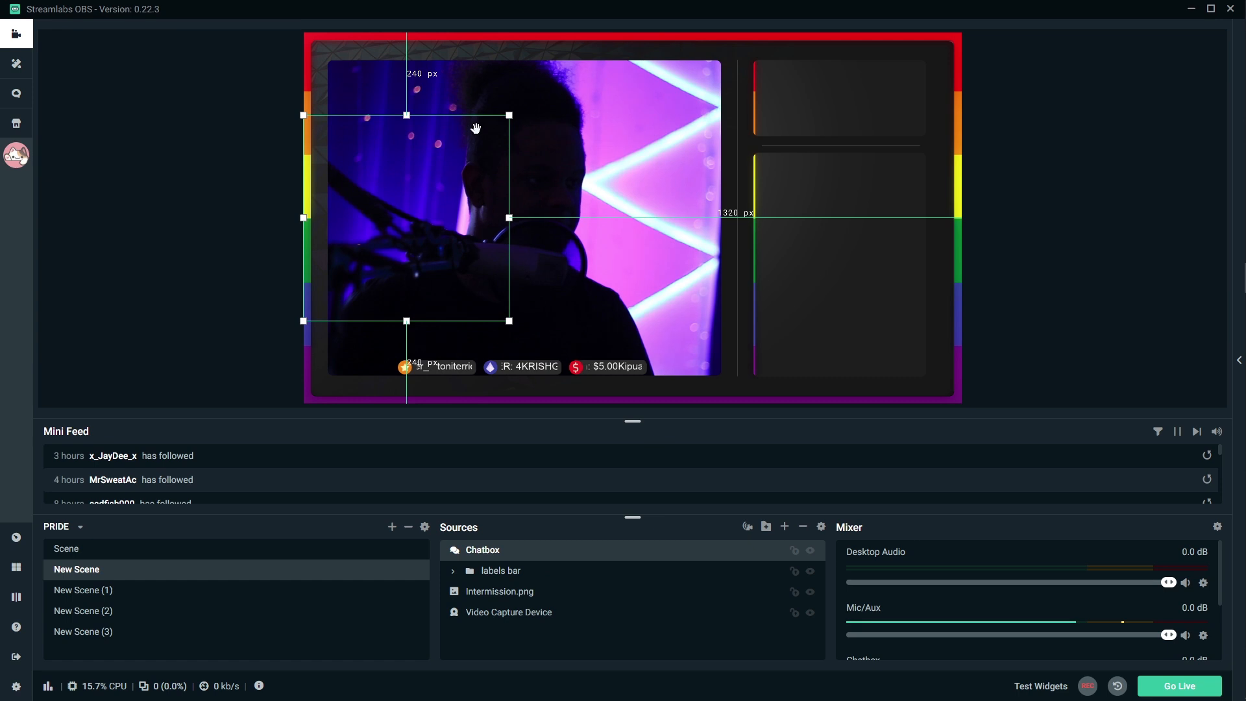
drag(429, 124, 807, 224)
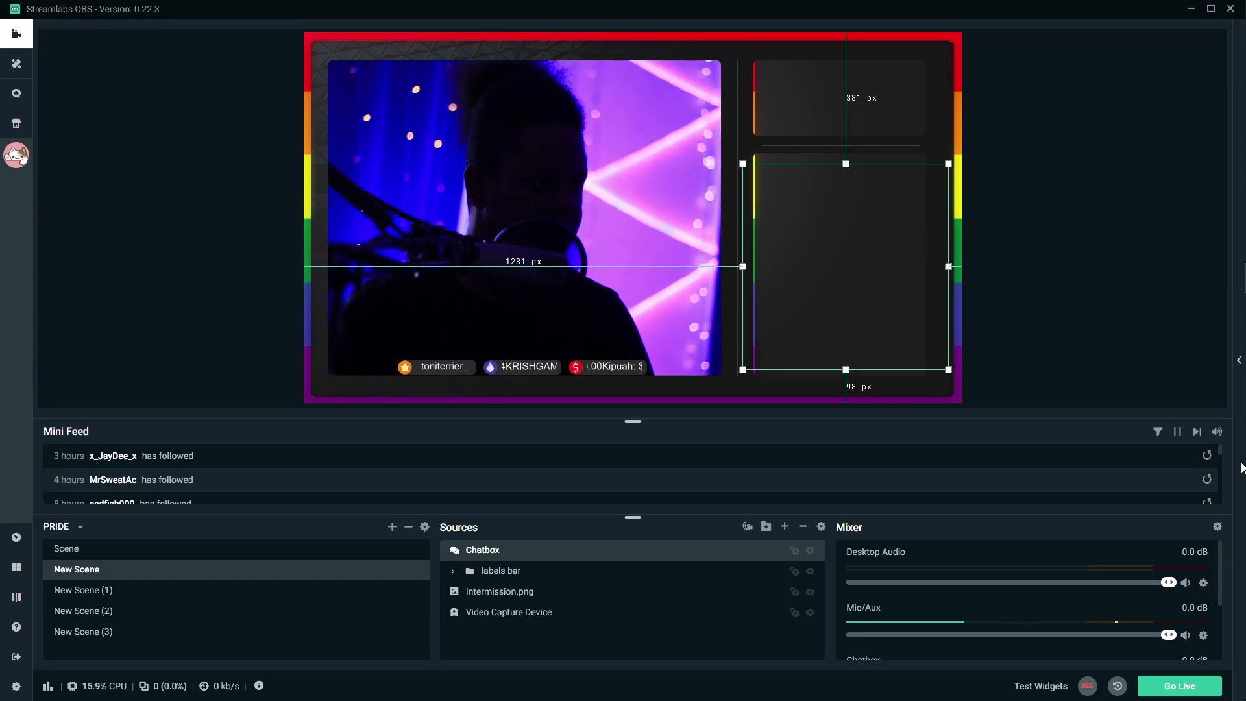
- Show the live stream chat and send the test messages "hi" and "!social" to fill the Chatbox
click(1237, 362)
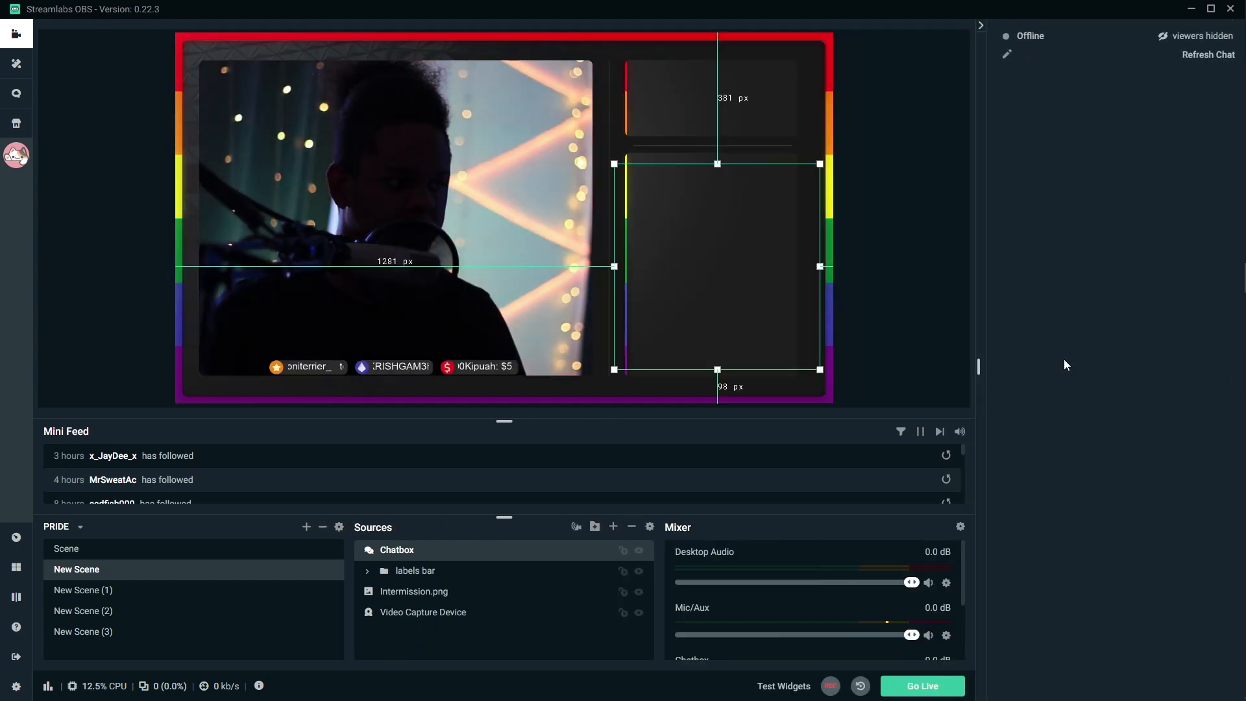
click(1083, 627)
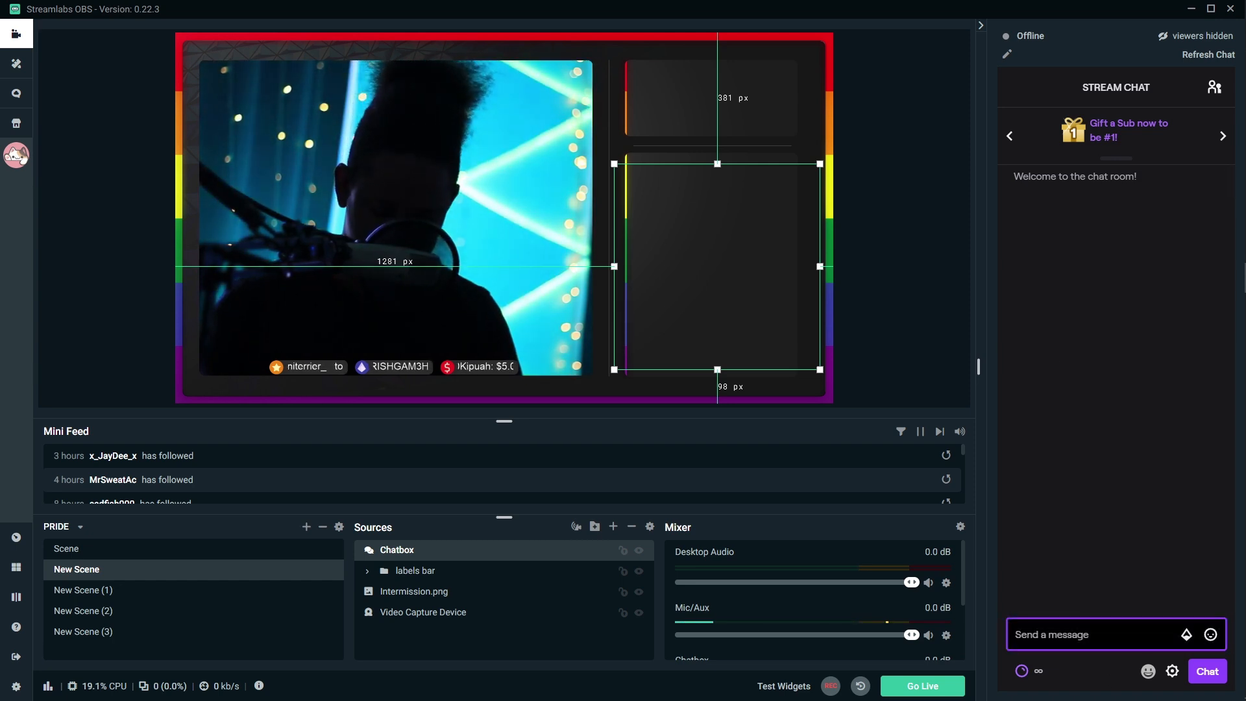
text(hi)
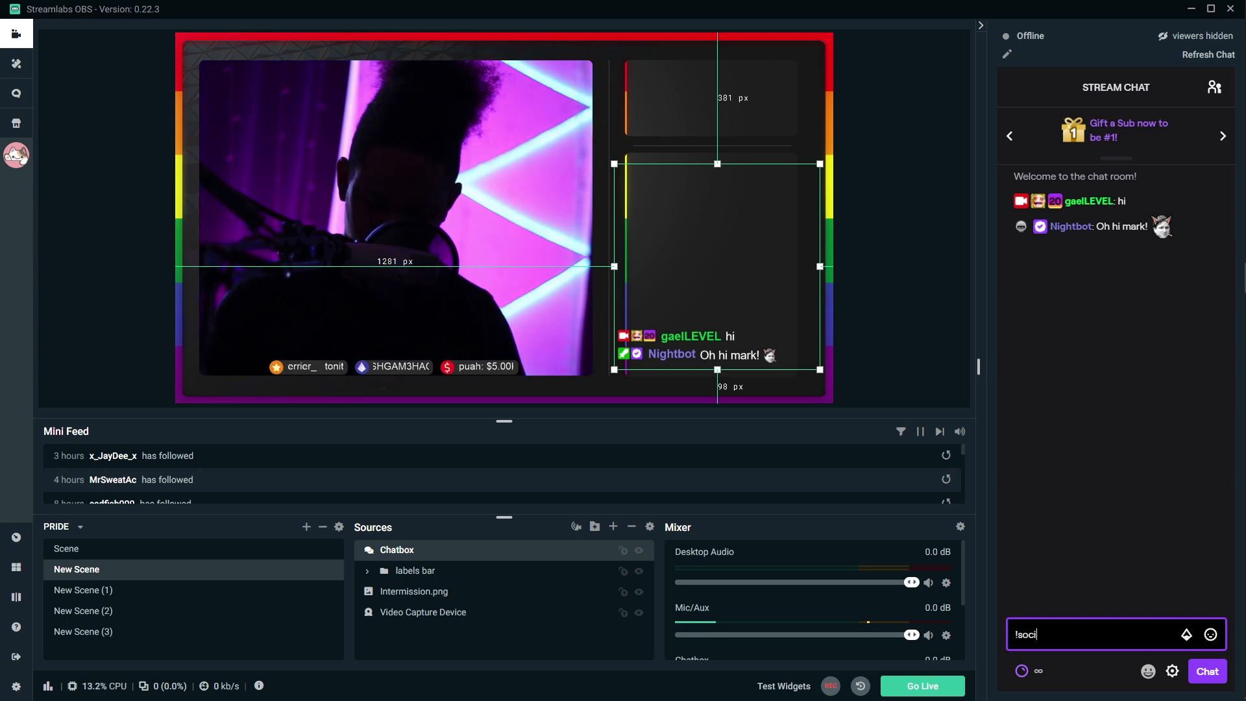
text(!social)
key(Return)
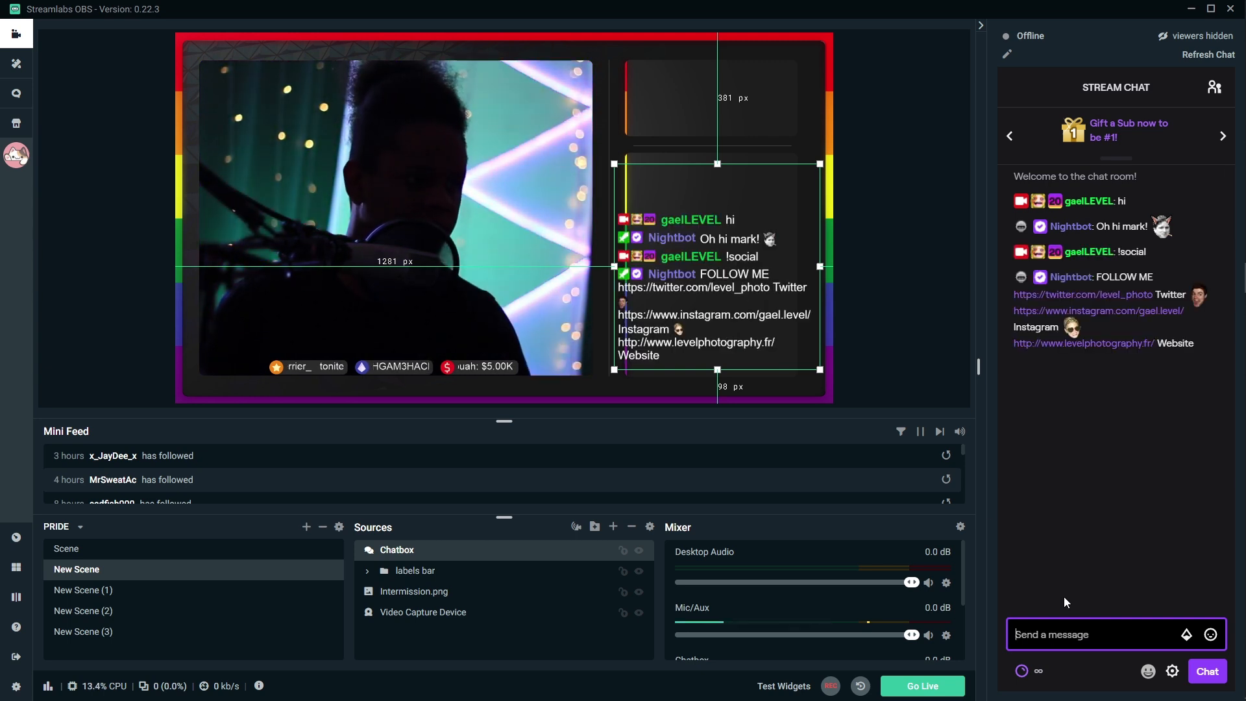
- Shrink the Chatbox to the width of the larger side box and align it about 1318 px from the canvas's left edge
drag(690, 272, 702, 265)
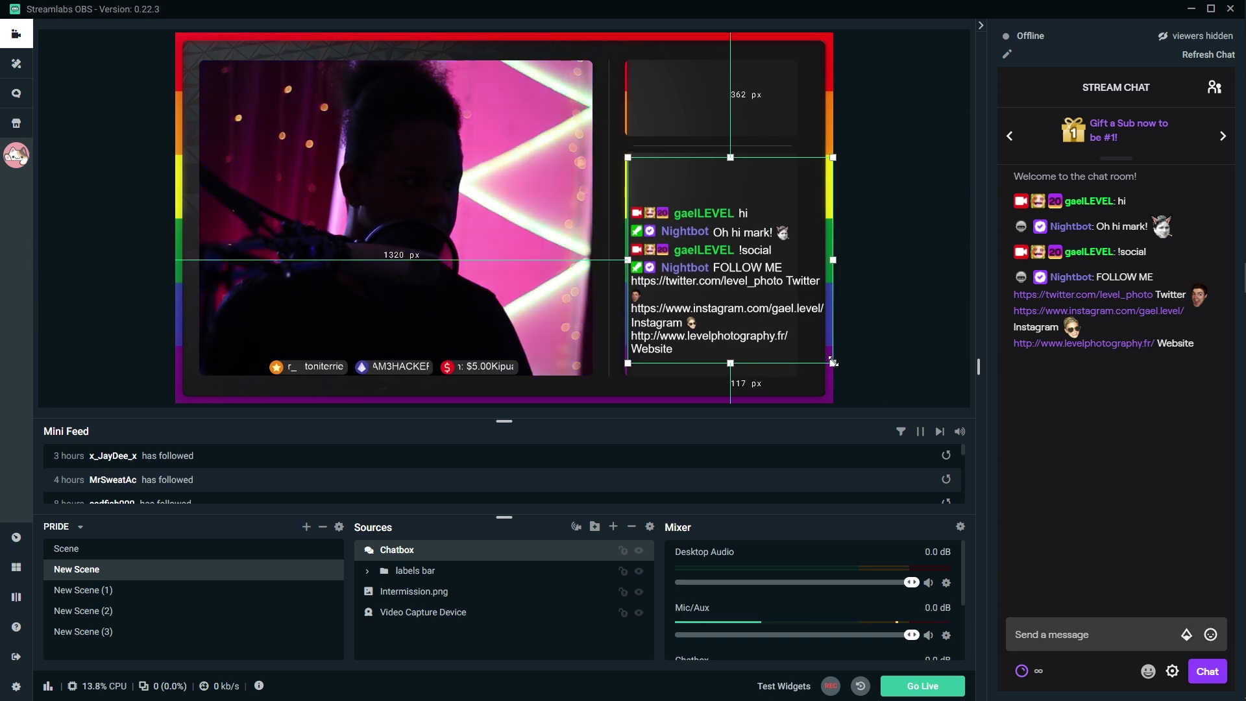
drag(832, 361, 782, 327)
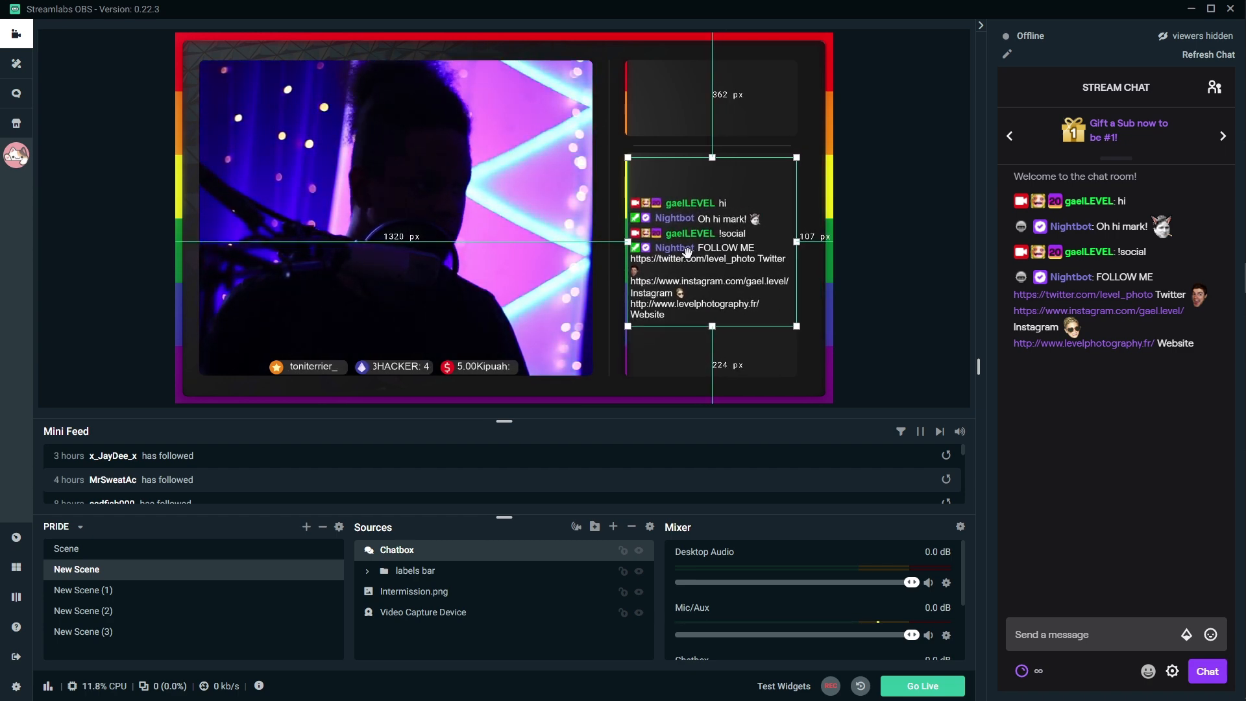
drag(704, 244, 703, 294)
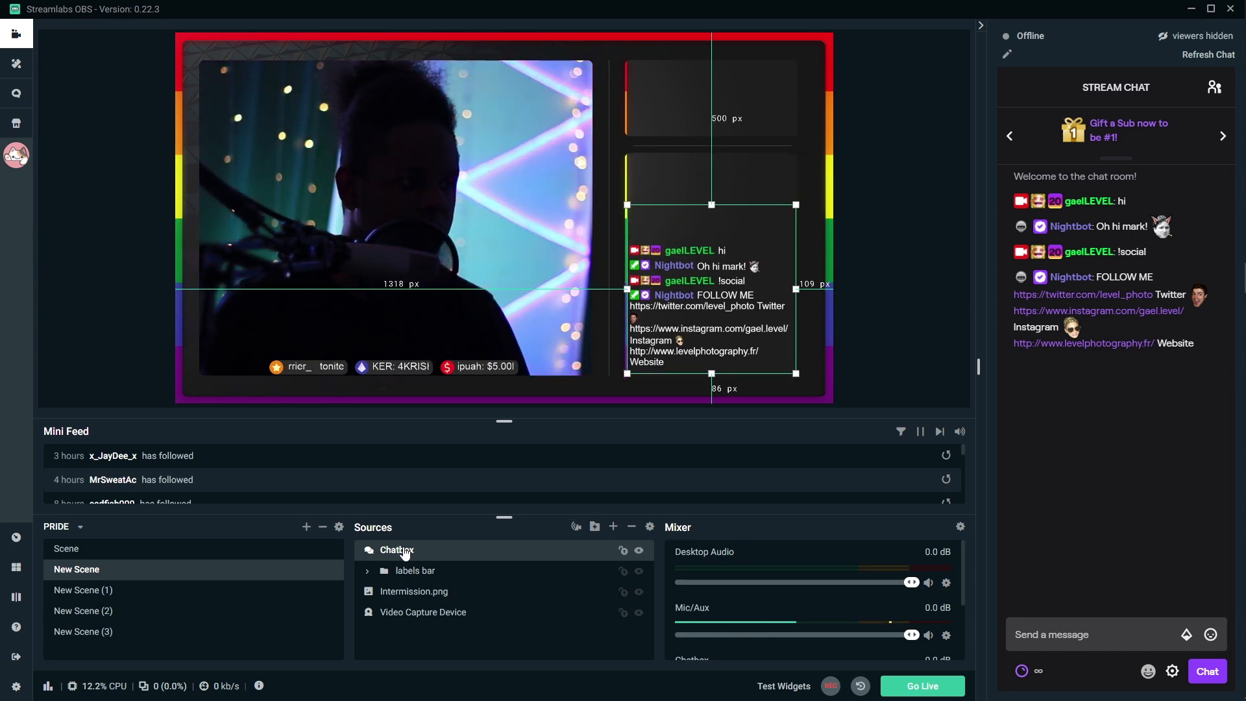
- Set the Chatbox height to 800 and fit it inside the larger side box, about 358 px from the canvas's top and 77 px from its bottom
double_click(405, 552)
drag(608, 29, 1088, 48)
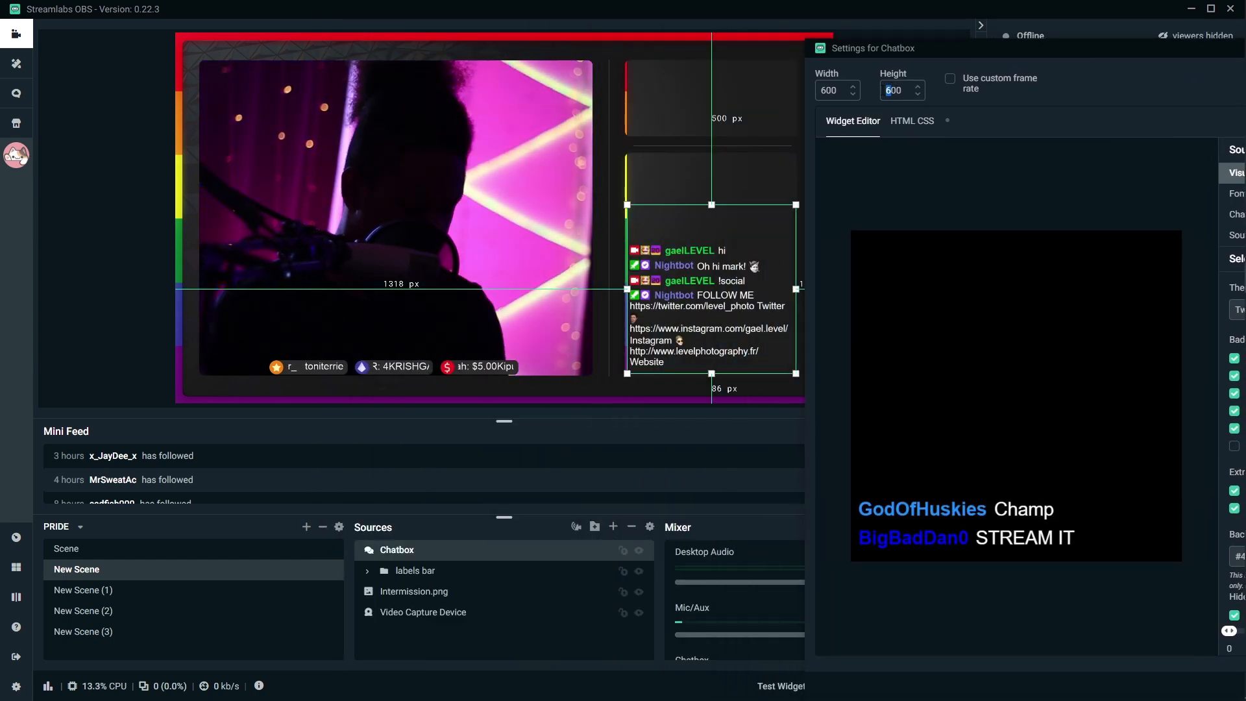
text(8)
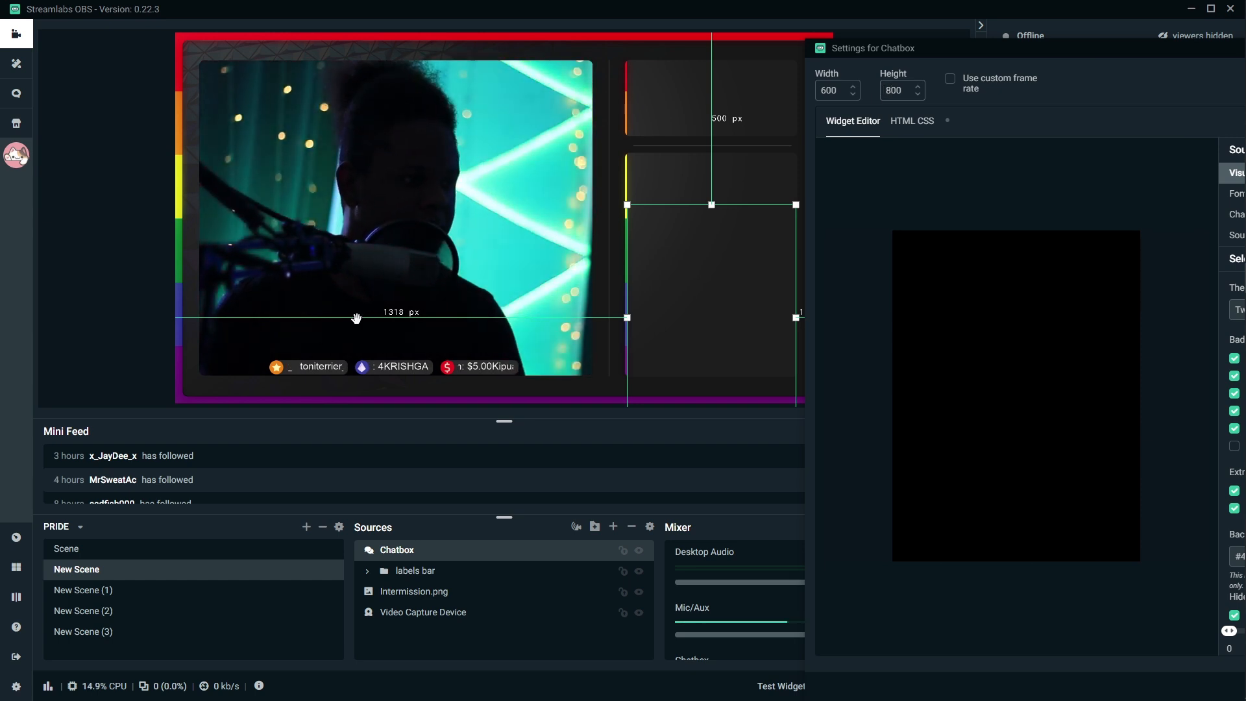
drag(685, 306, 689, 256)
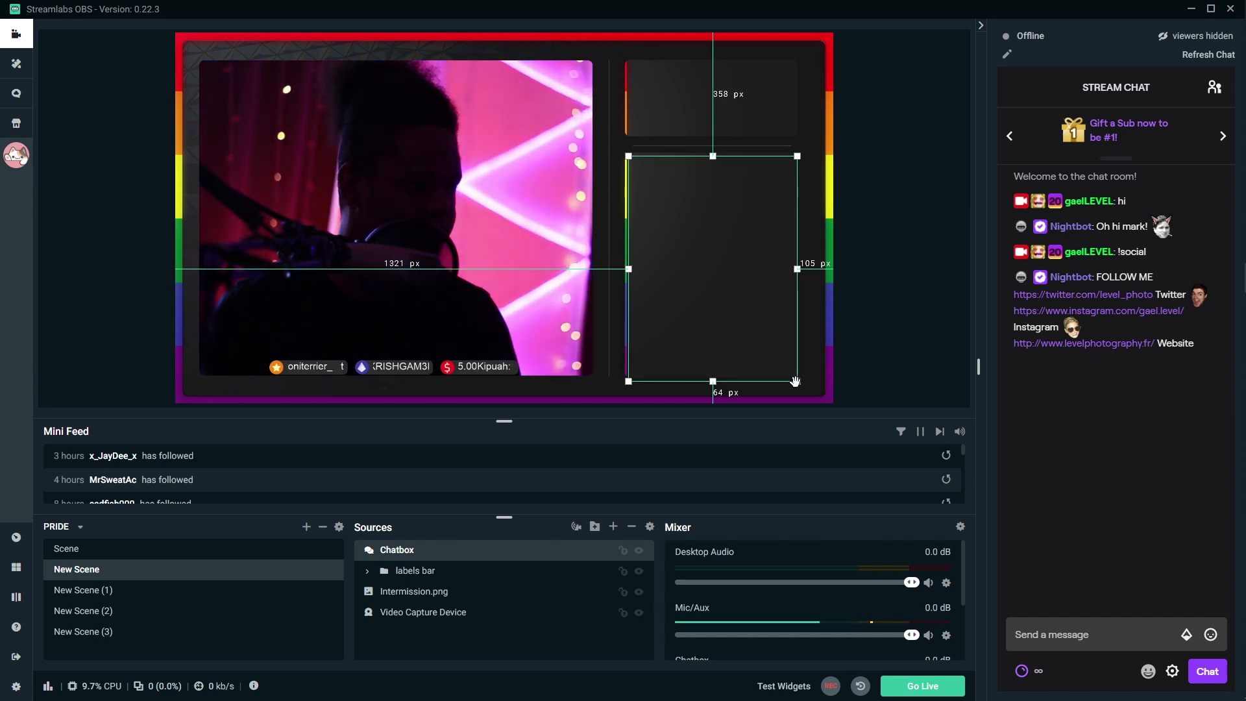
drag(797, 382, 793, 378)
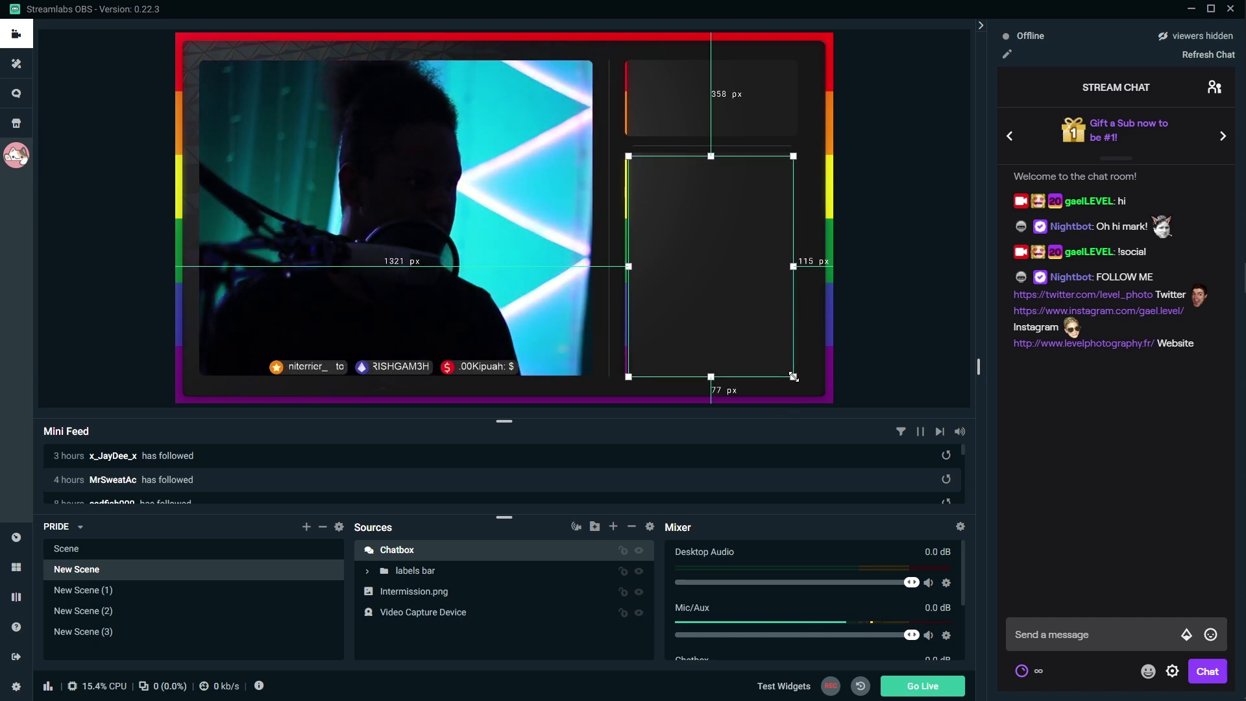
- Send "!social" and "hi" in the stream chat again to test the resized Chatbox
click(1110, 631)
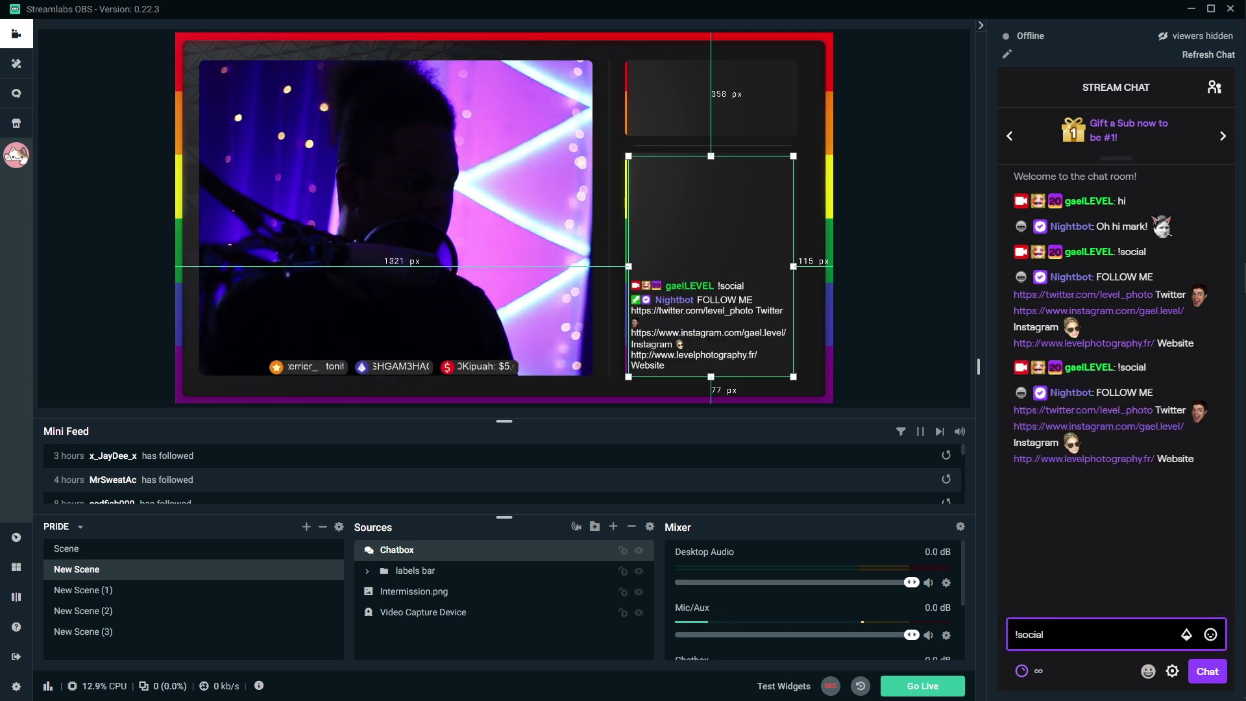
key(Return)
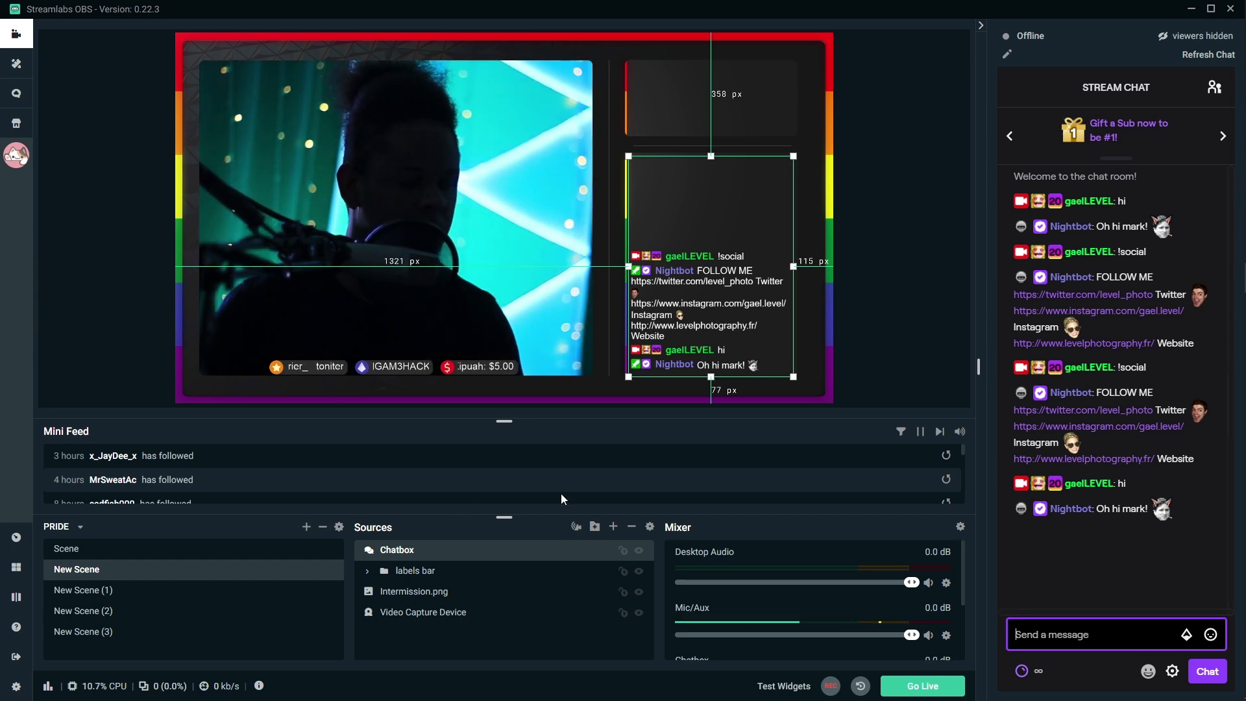
- Add an Event List widget to the intermission scene, keeping its default name and settings
click(612, 528)
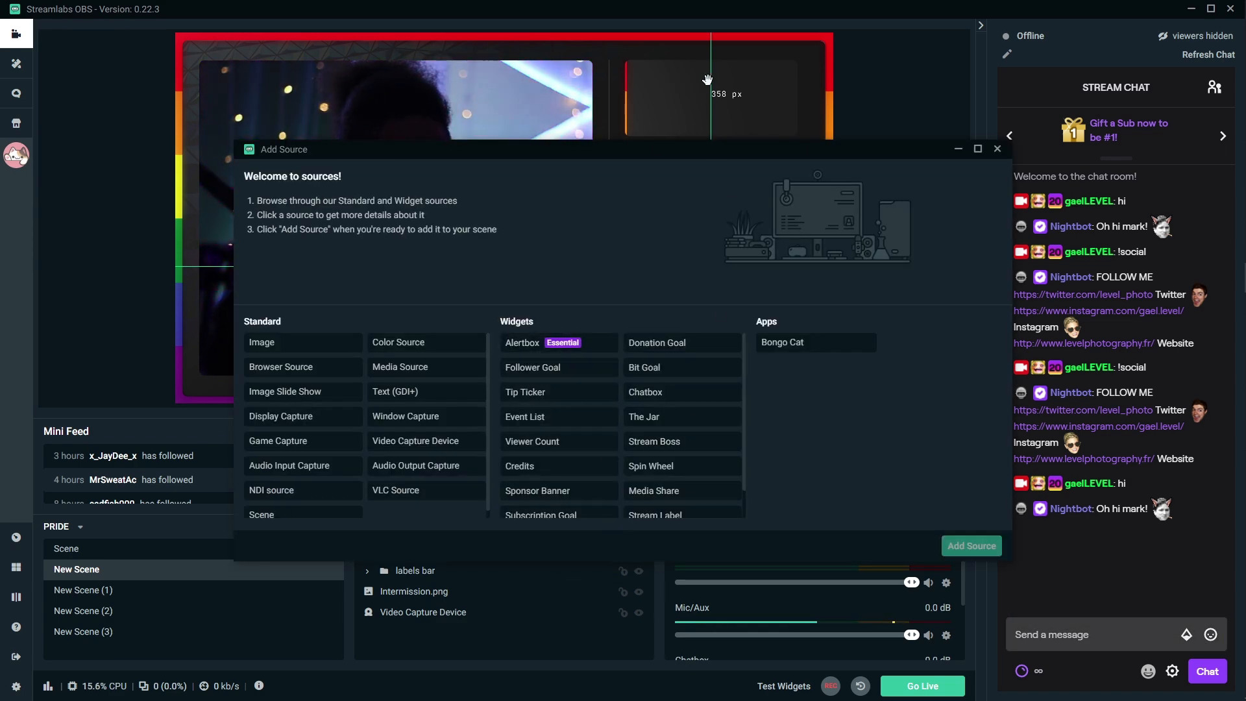
click(569, 422)
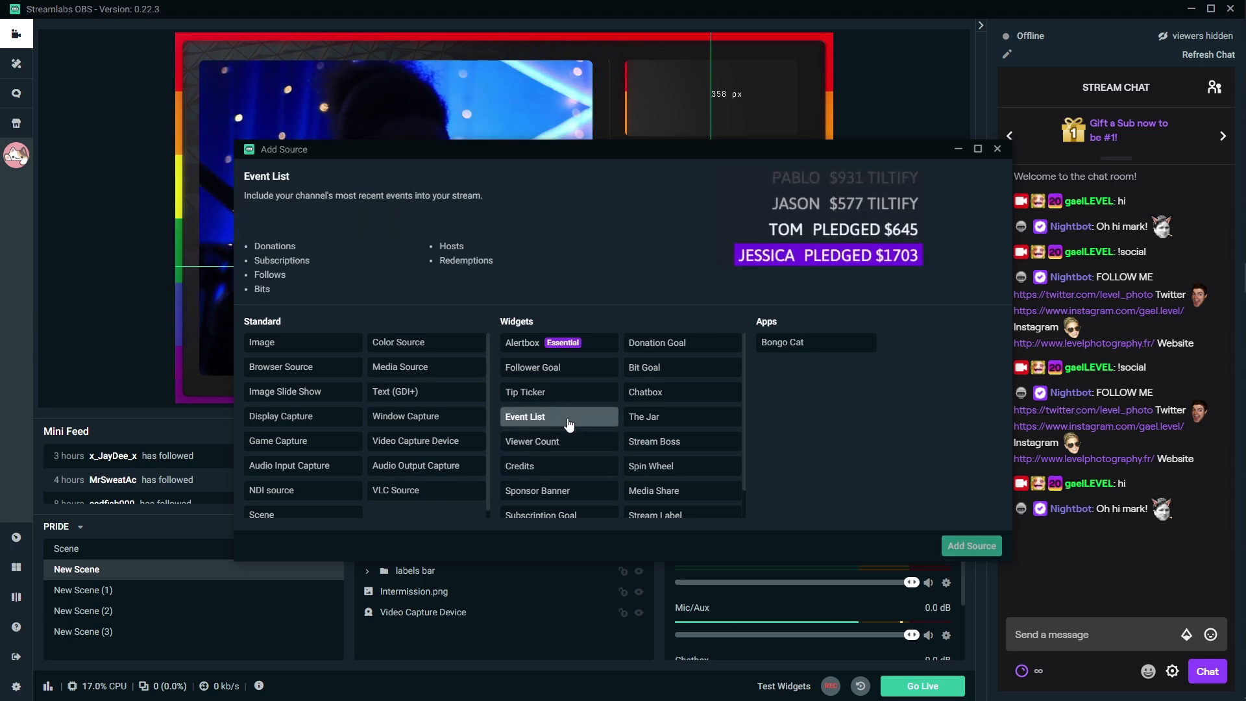
click(971, 547)
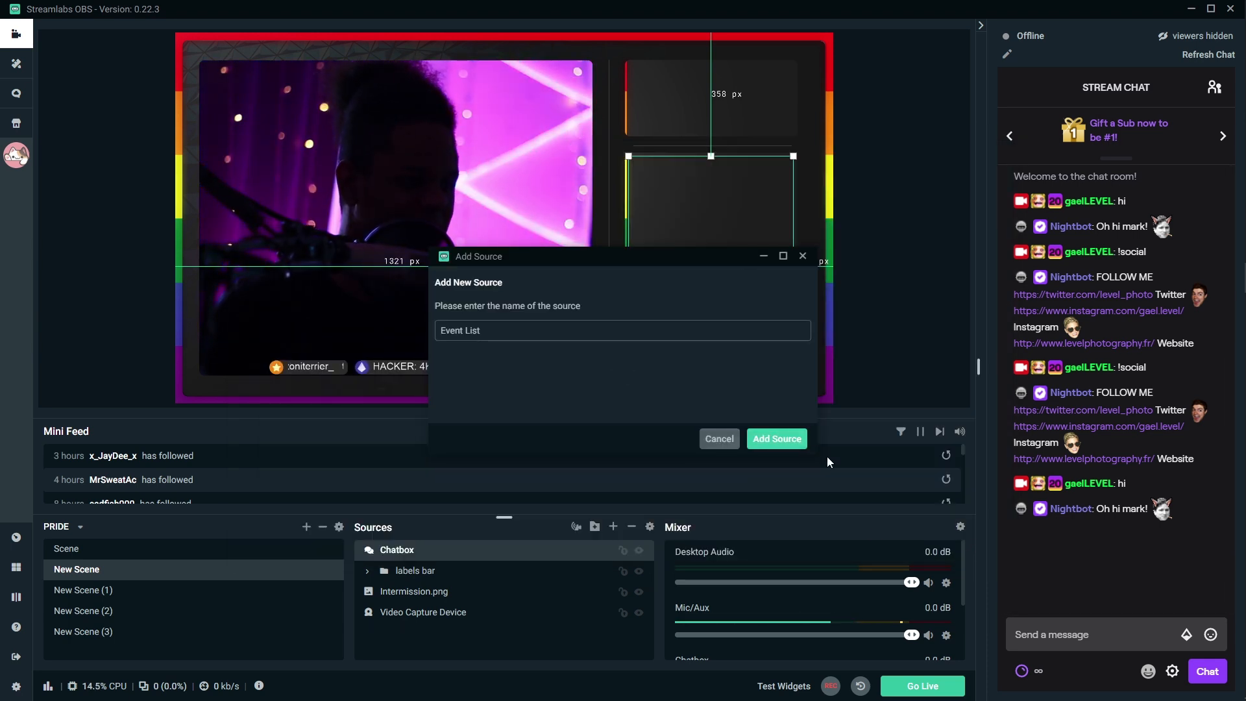
click(777, 439)
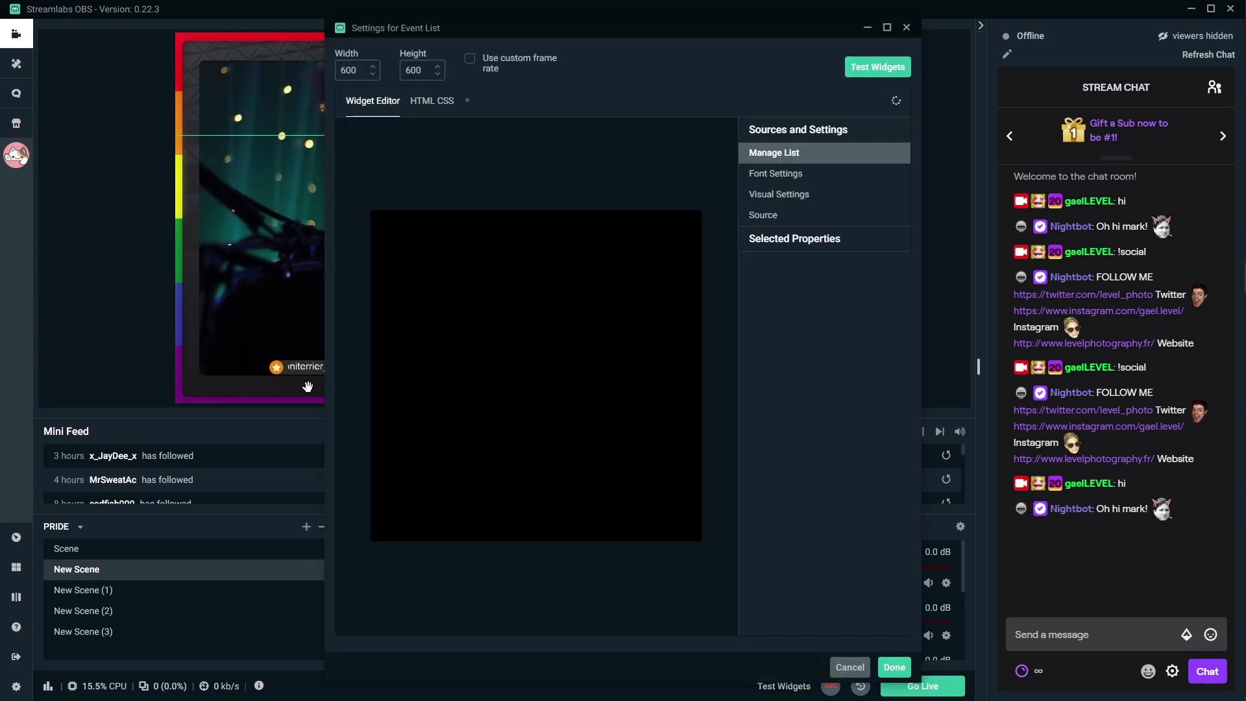
drag(547, 34, 1116, 86)
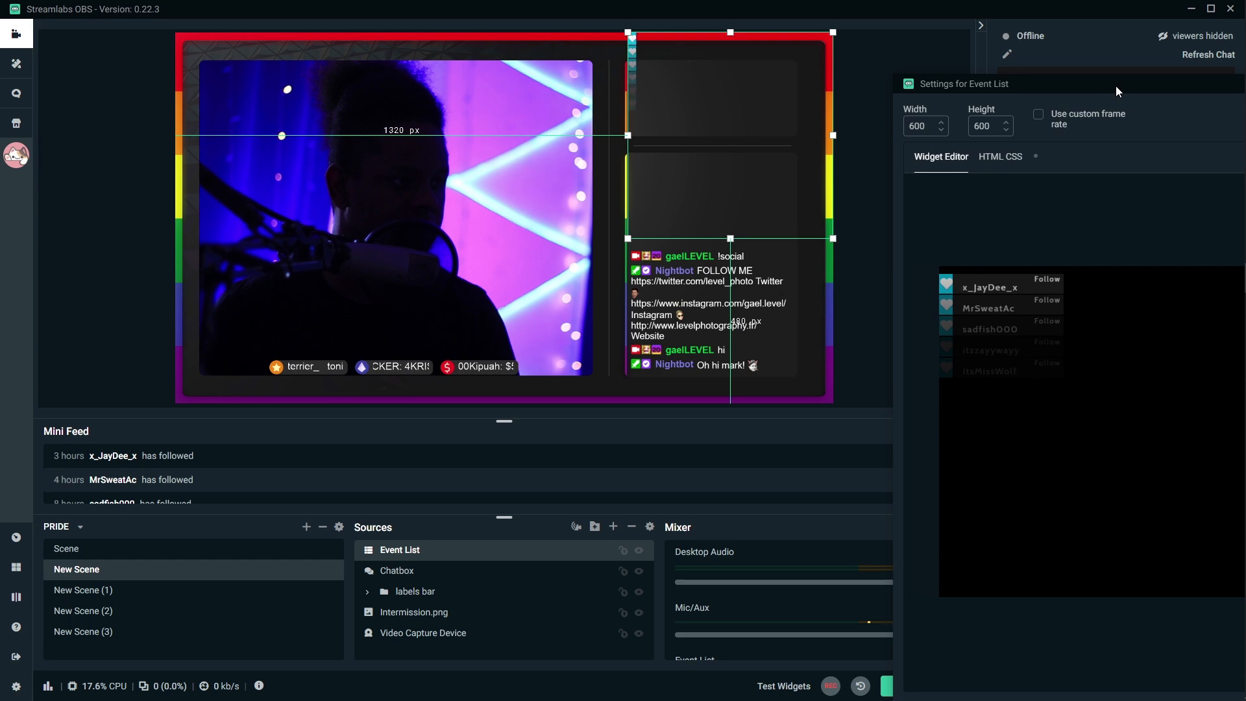
drag(1116, 85, 394, 53)
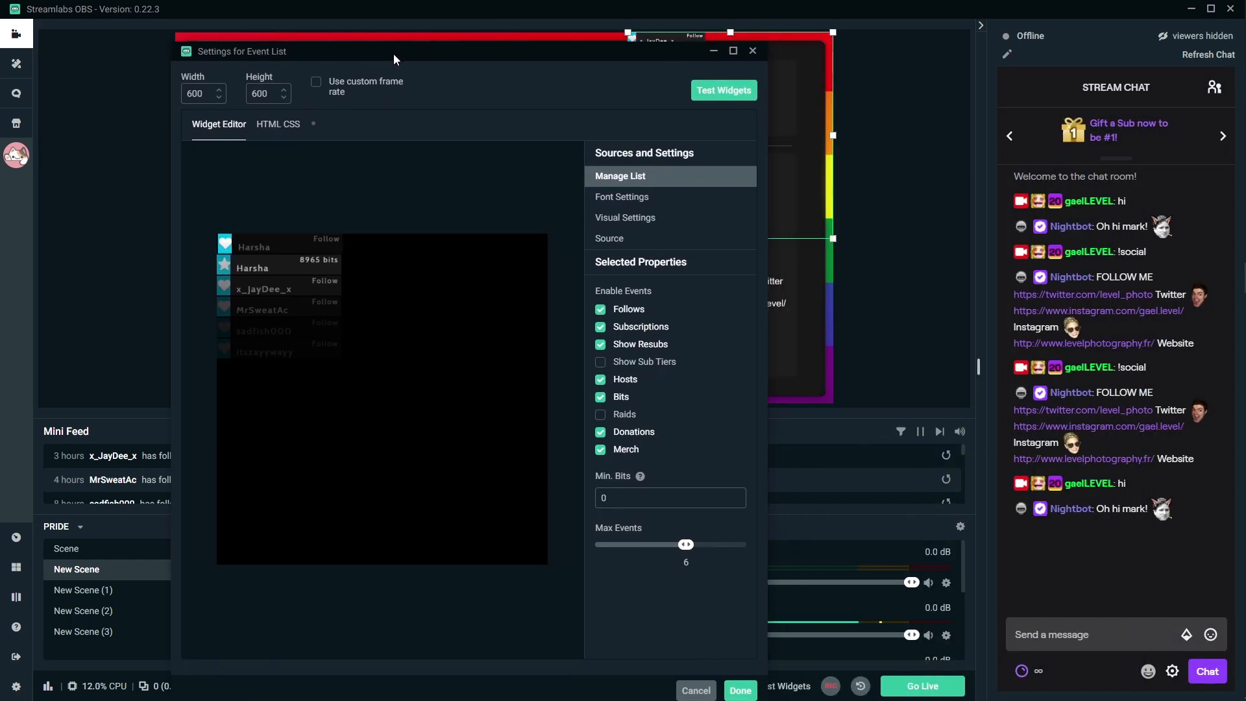
click(740, 692)
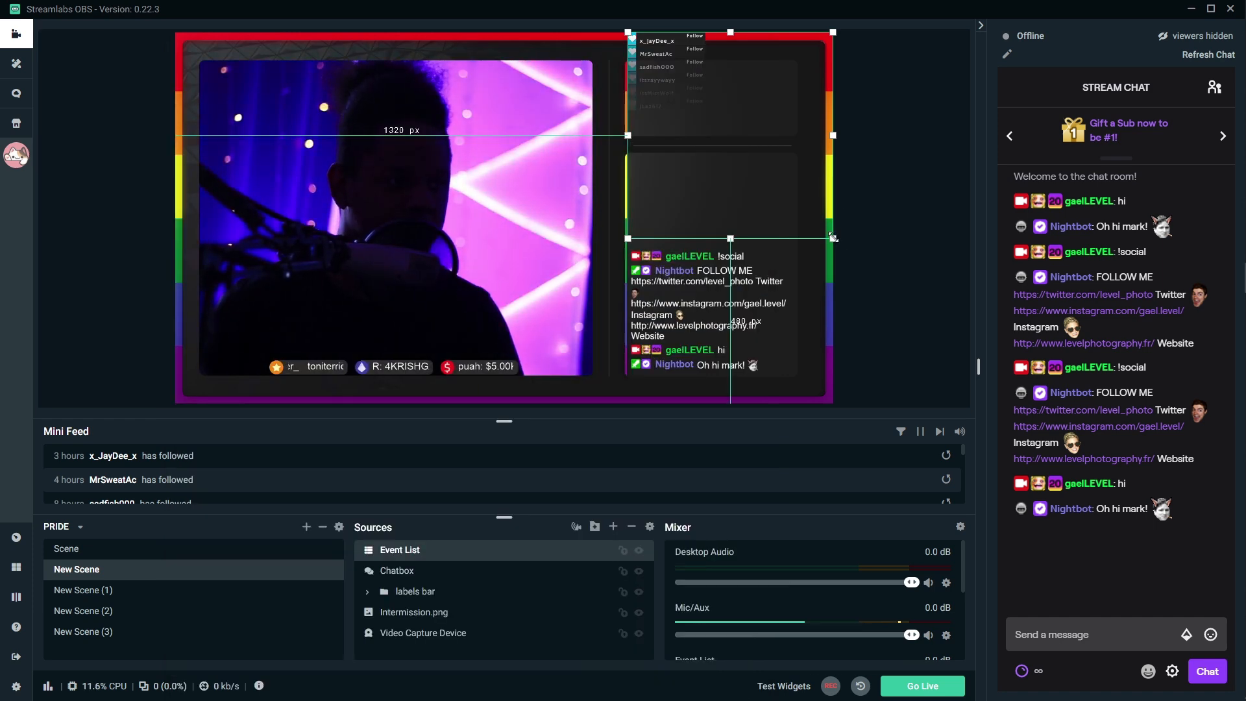
- Enlarge the Event List, shift it over the webcam area, and crop its lower edge to about 715 px above the canvas's bottom
drag(834, 237, 814, 405)
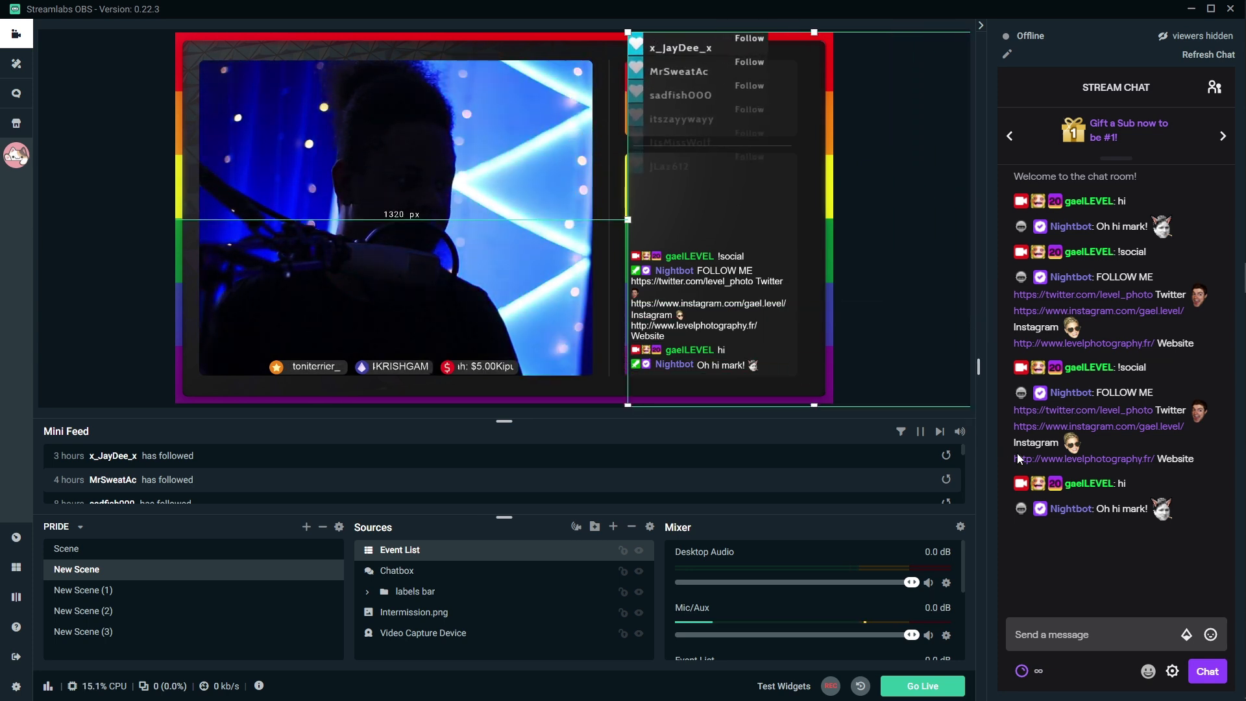
drag(869, 270, 636, 250)
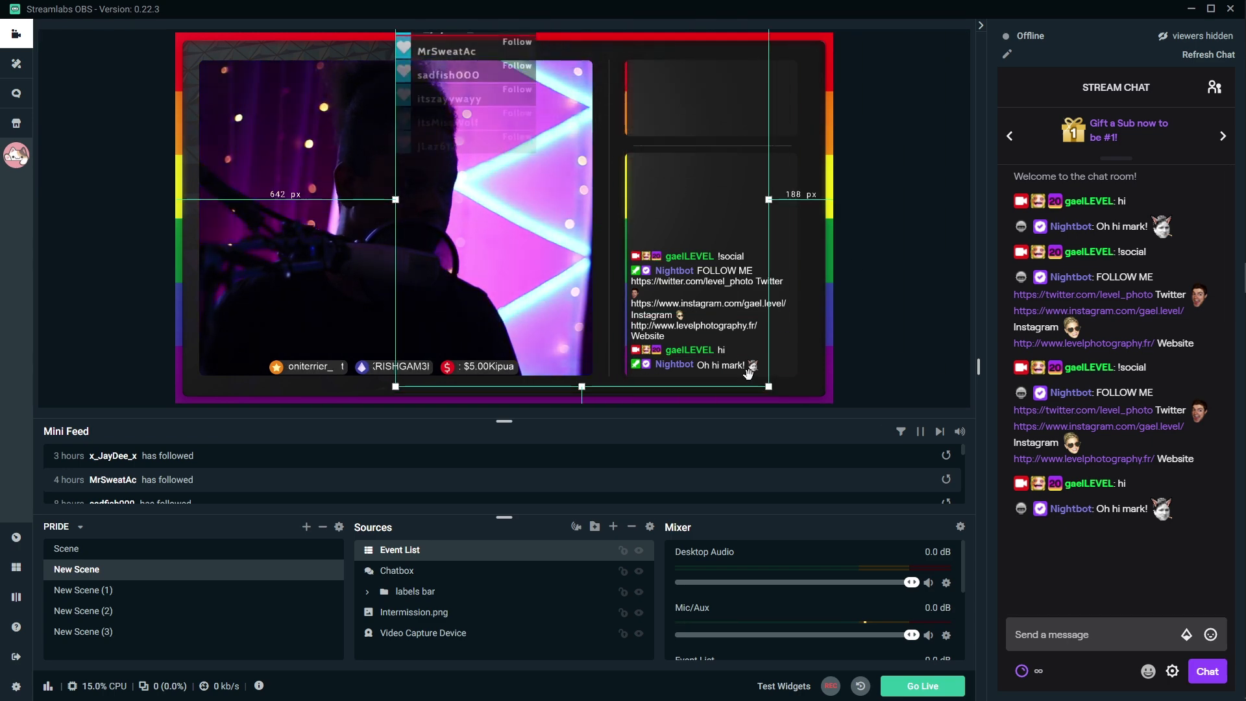
drag(768, 386, 790, 408)
drag(605, 407, 598, 380)
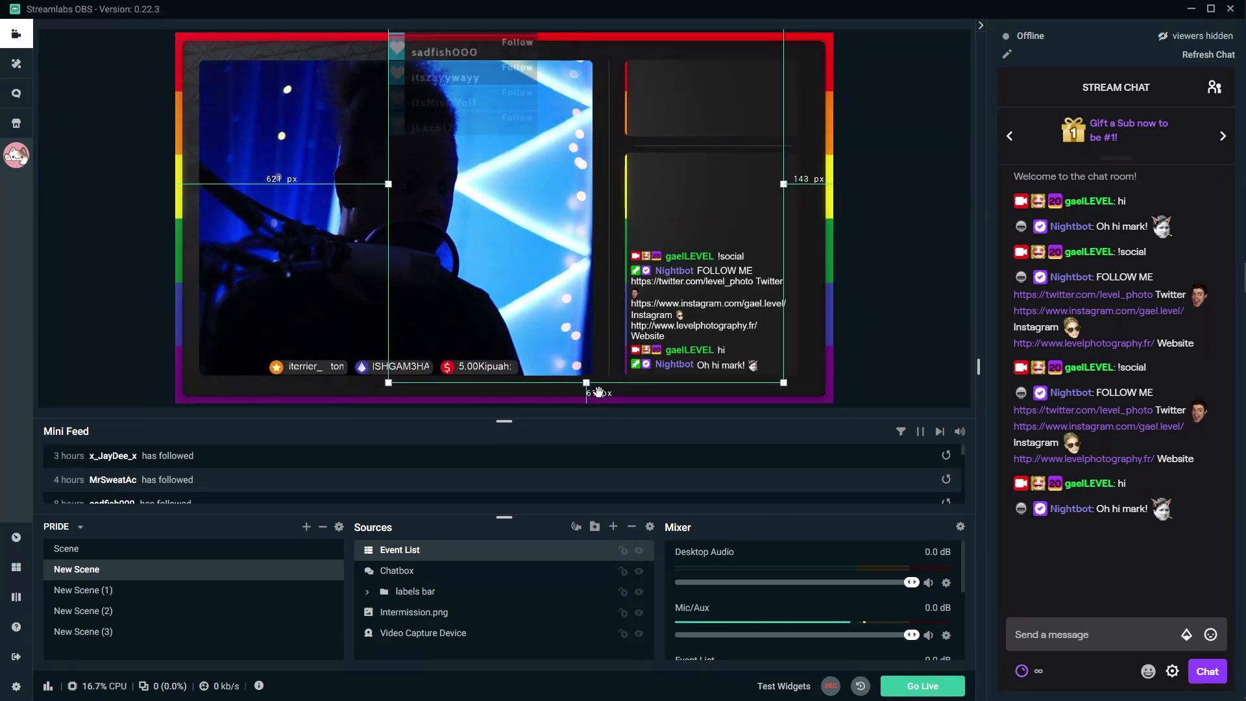
drag(581, 233, 582, 156)
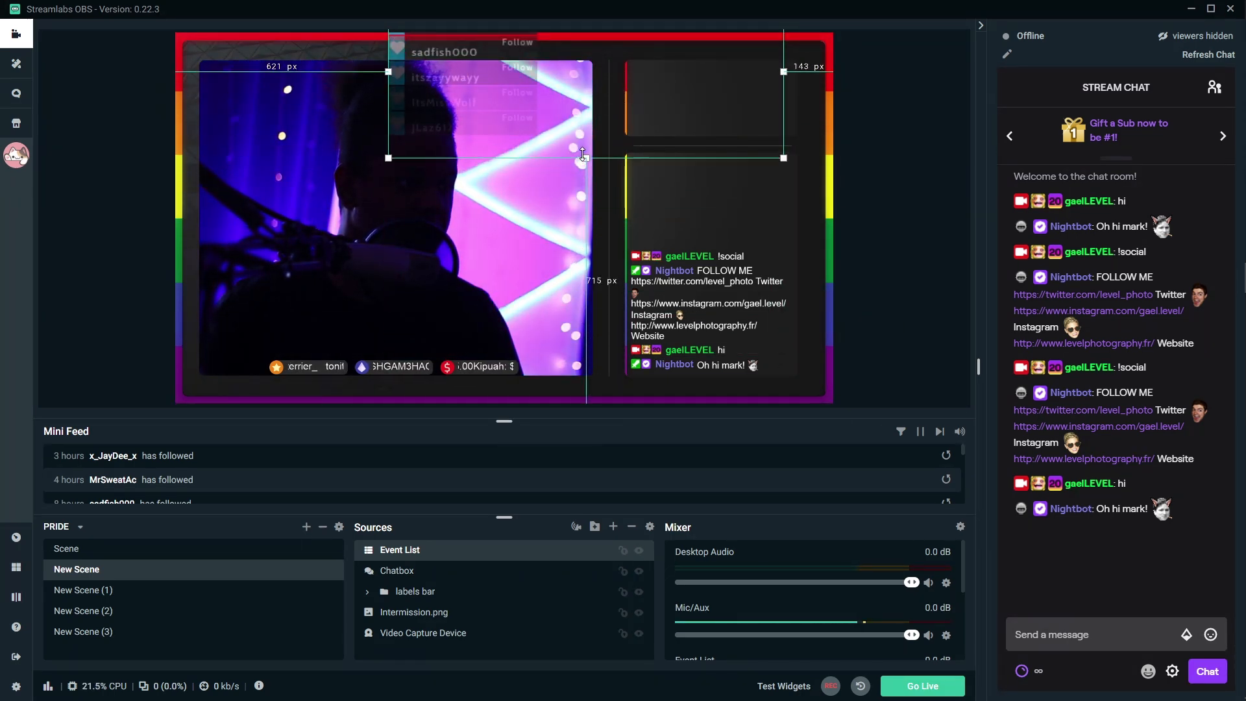
- Place the Event List in the smaller side box and crop it to the box's height, leaving three events in view
drag(784, 156, 907, 208)
drag(649, 188, 843, 207)
drag(583, 226, 691, 184)
drag(791, 142, 745, 200)
drag(842, 244, 827, 209)
drag(631, 210, 672, 161)
drag(813, 188, 813, 133)
click(912, 243)
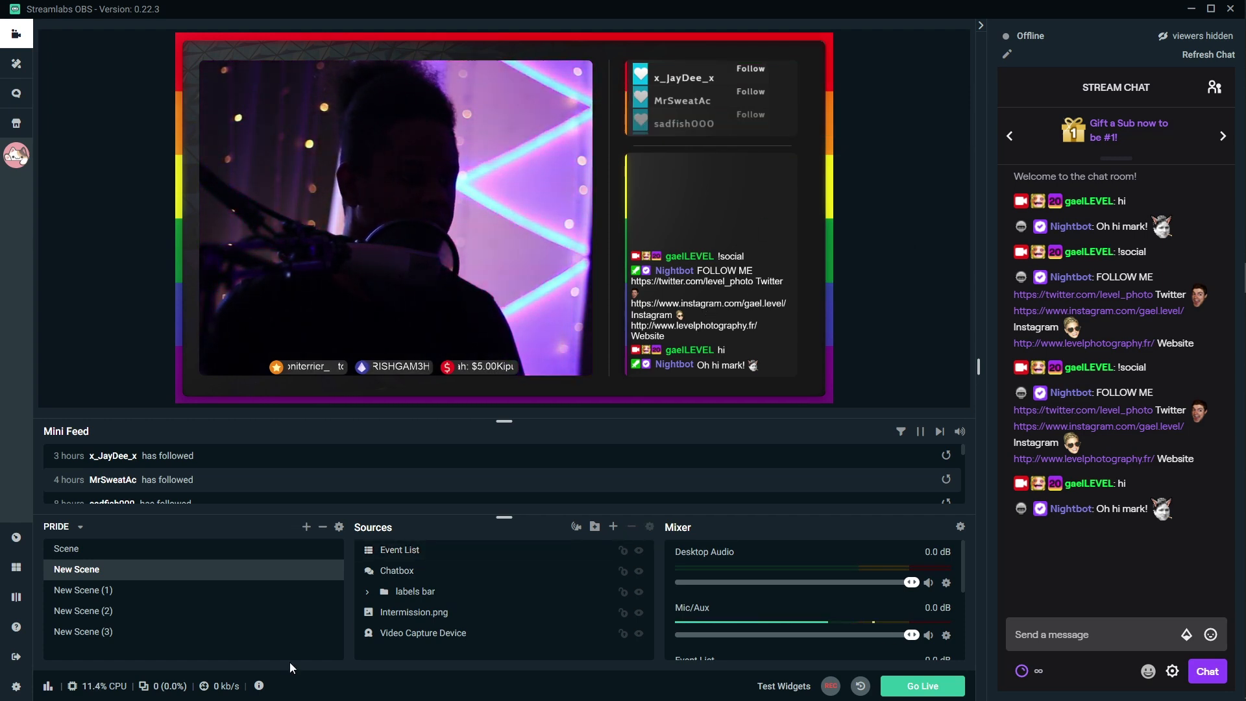
click(385, 577)
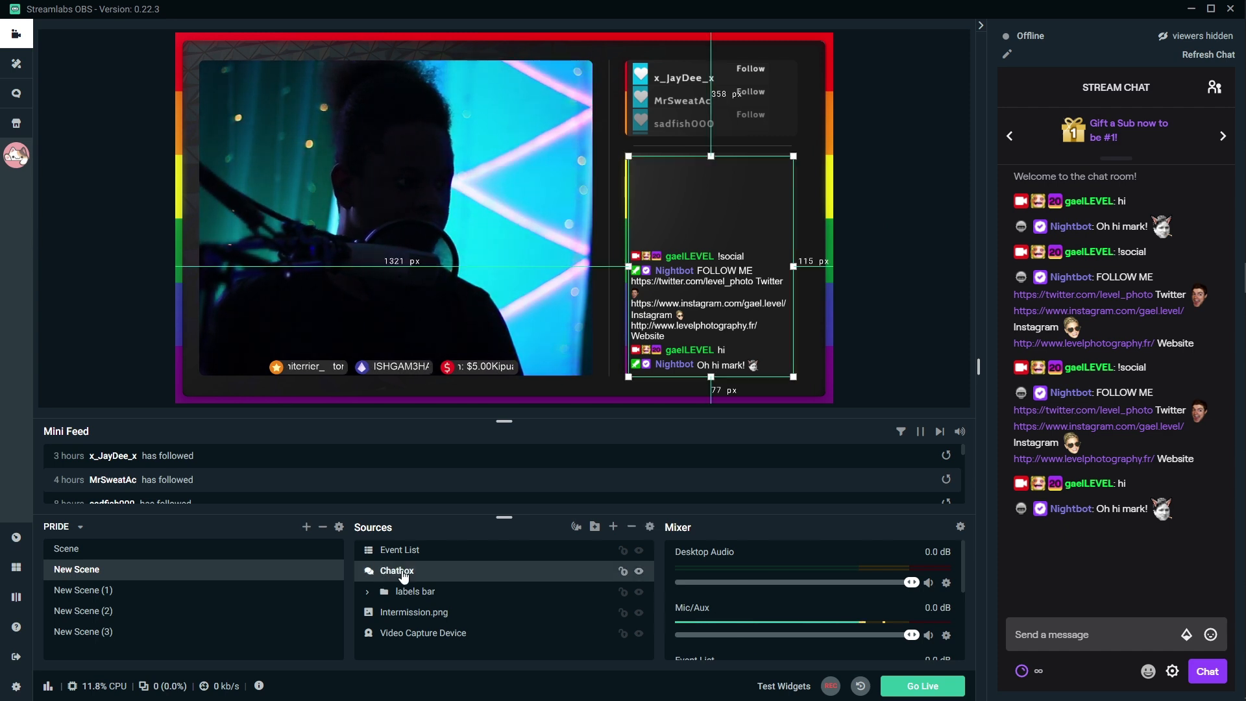
right_click(403, 576)
mouse_move(457, 241)
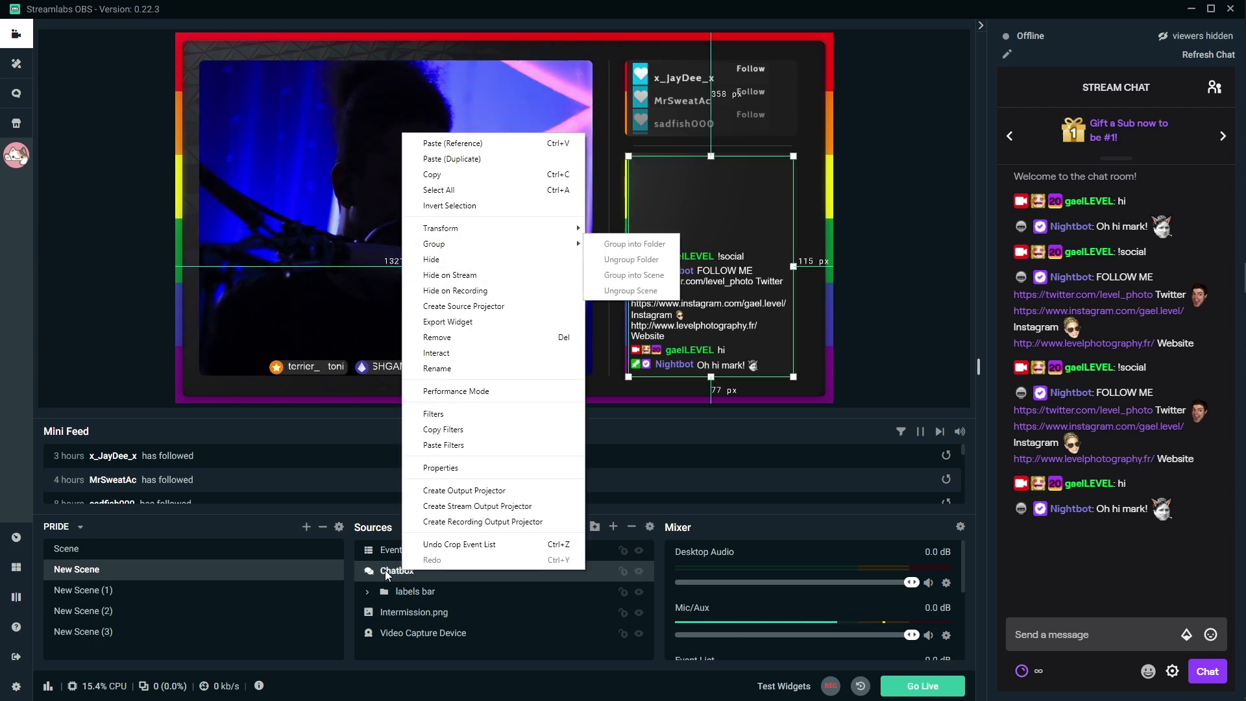
ctrl+click(384, 551)
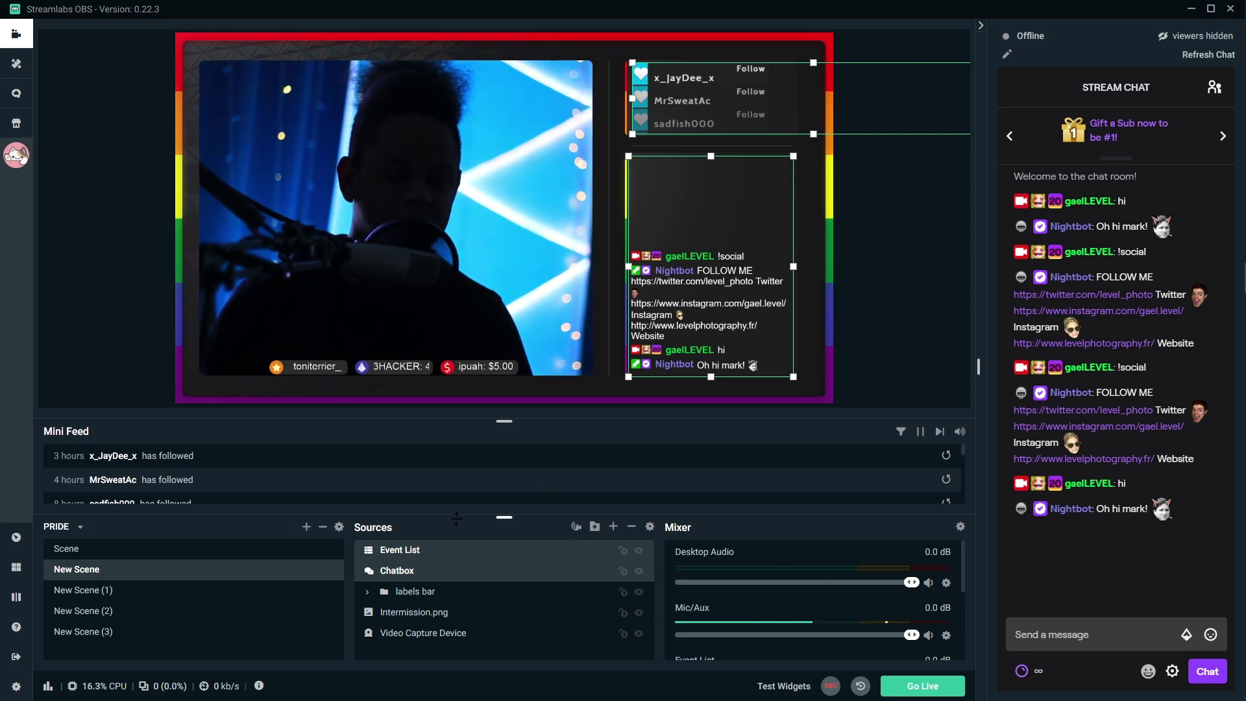
- Add an Alertbox widget with default settings and place it about 484 px from the canvas's left edge and 37 px from its top
click(614, 527)
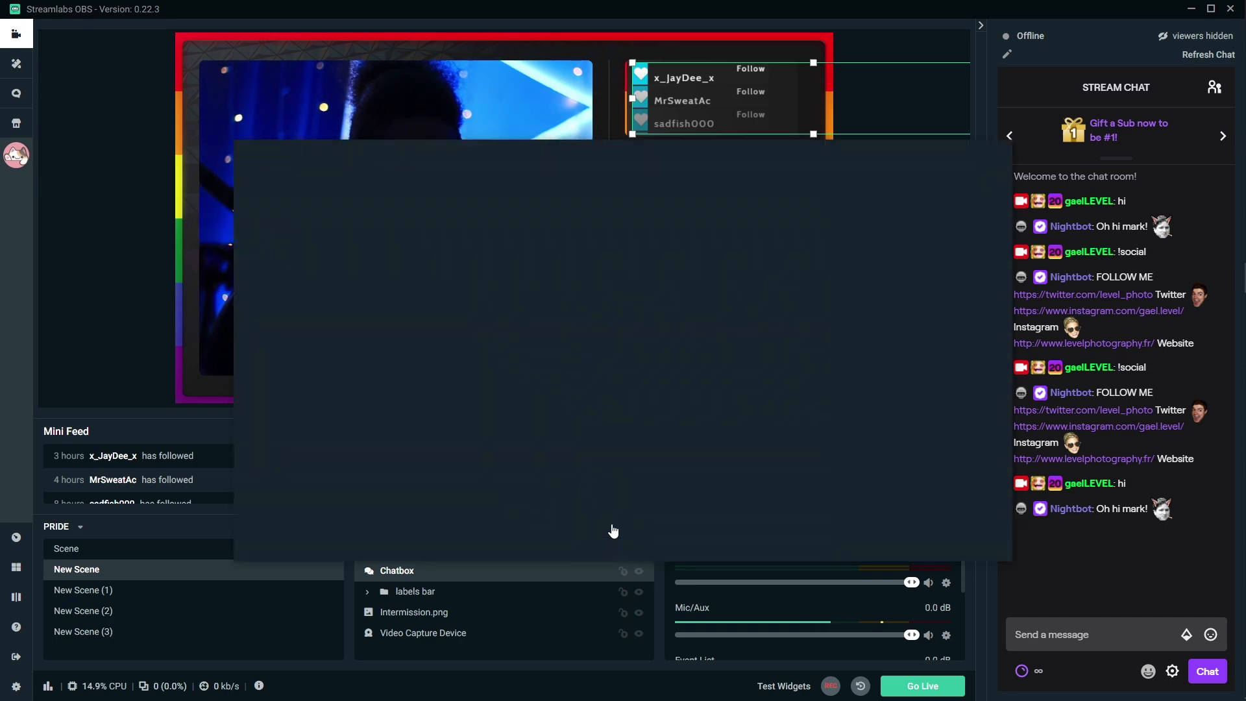
click(539, 352)
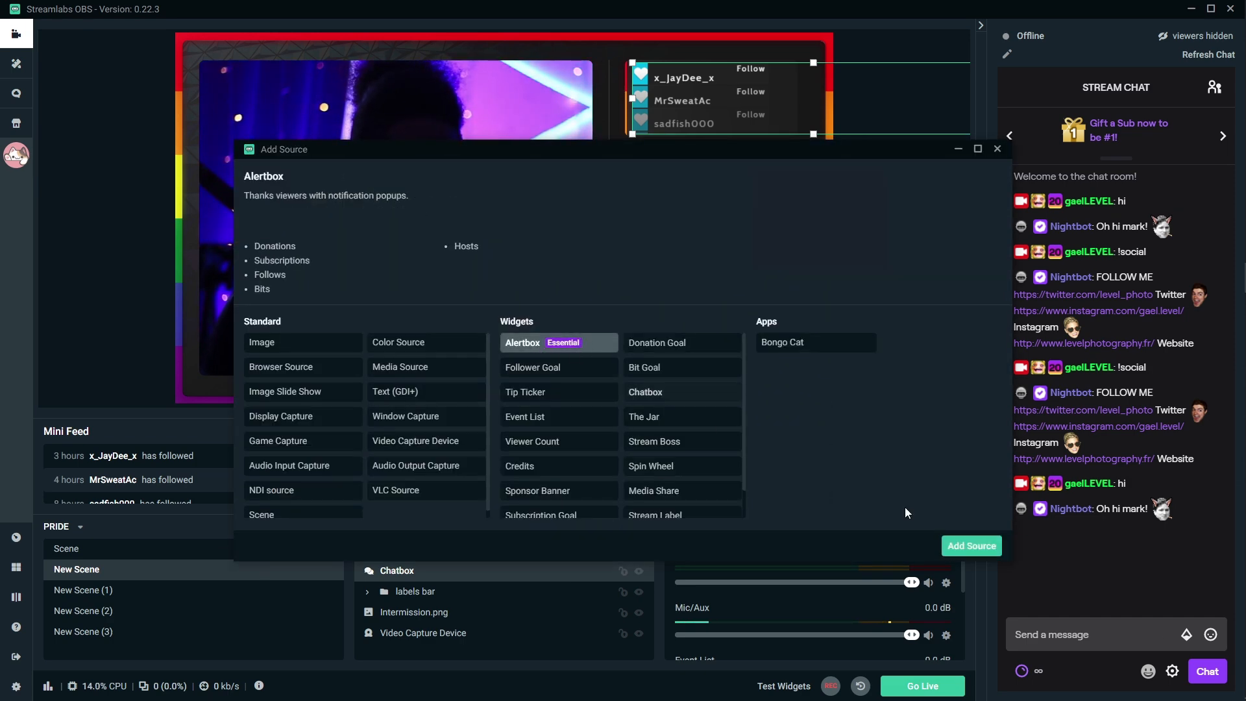
click(983, 545)
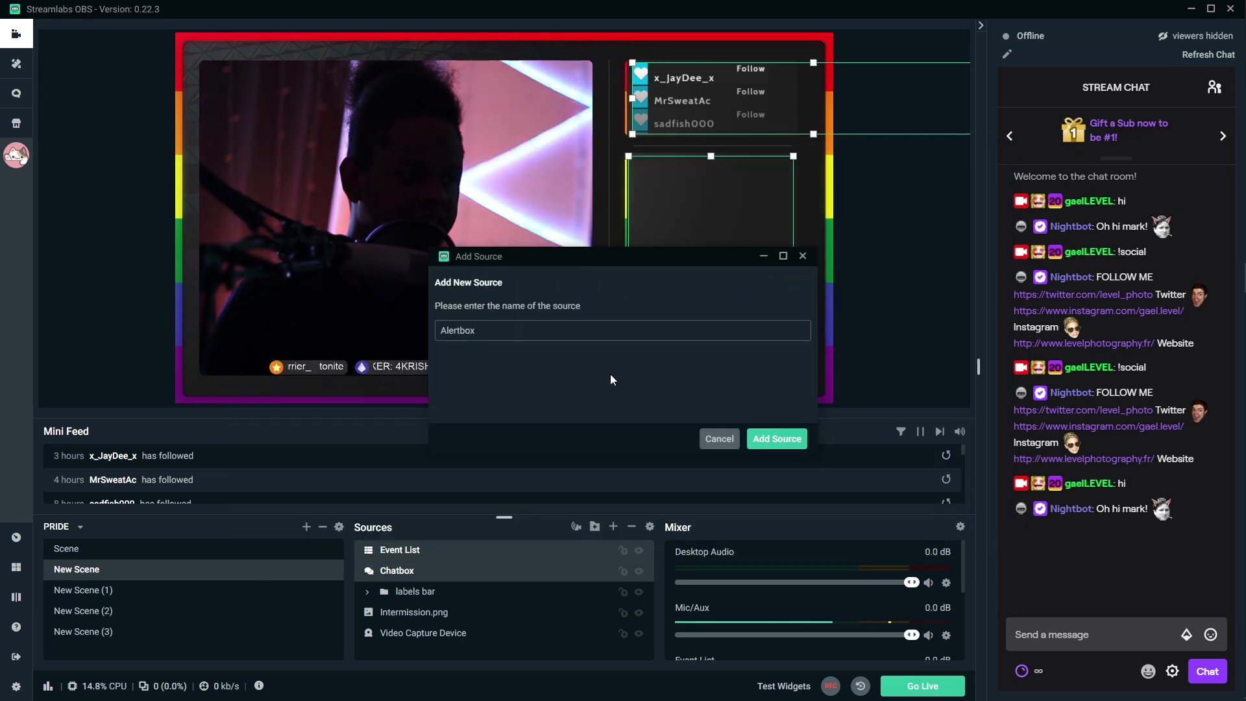
click(774, 440)
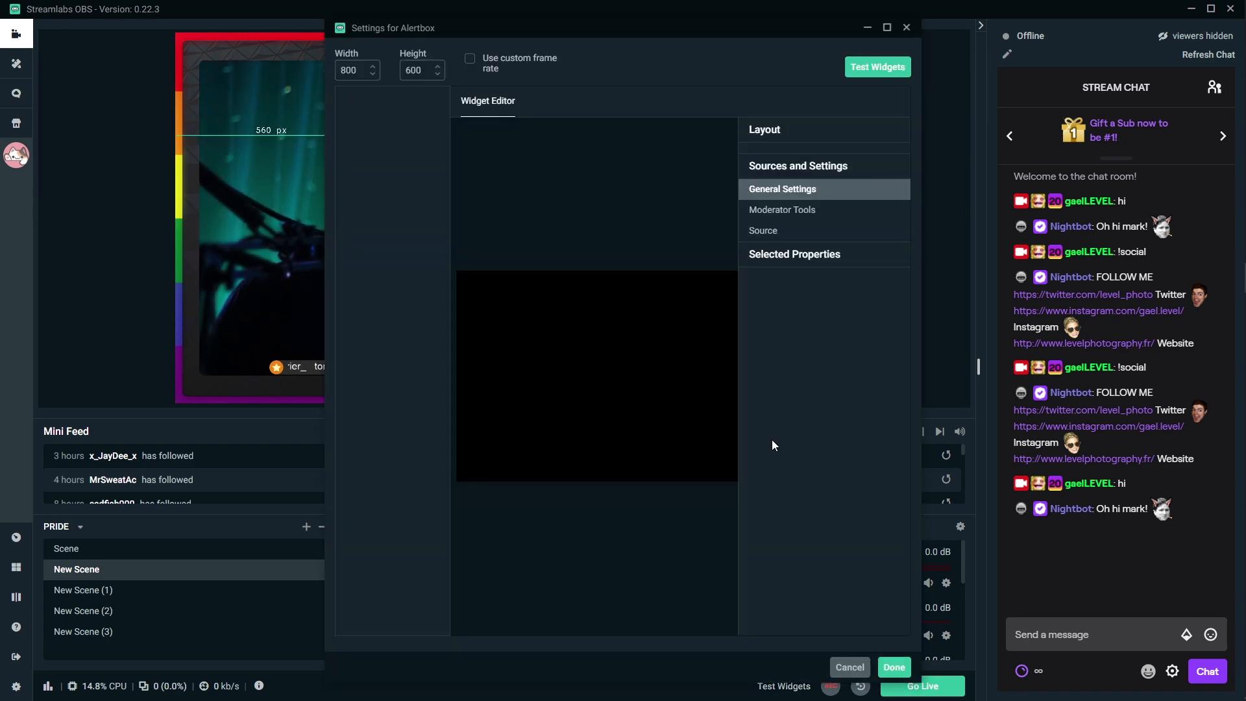
click(894, 668)
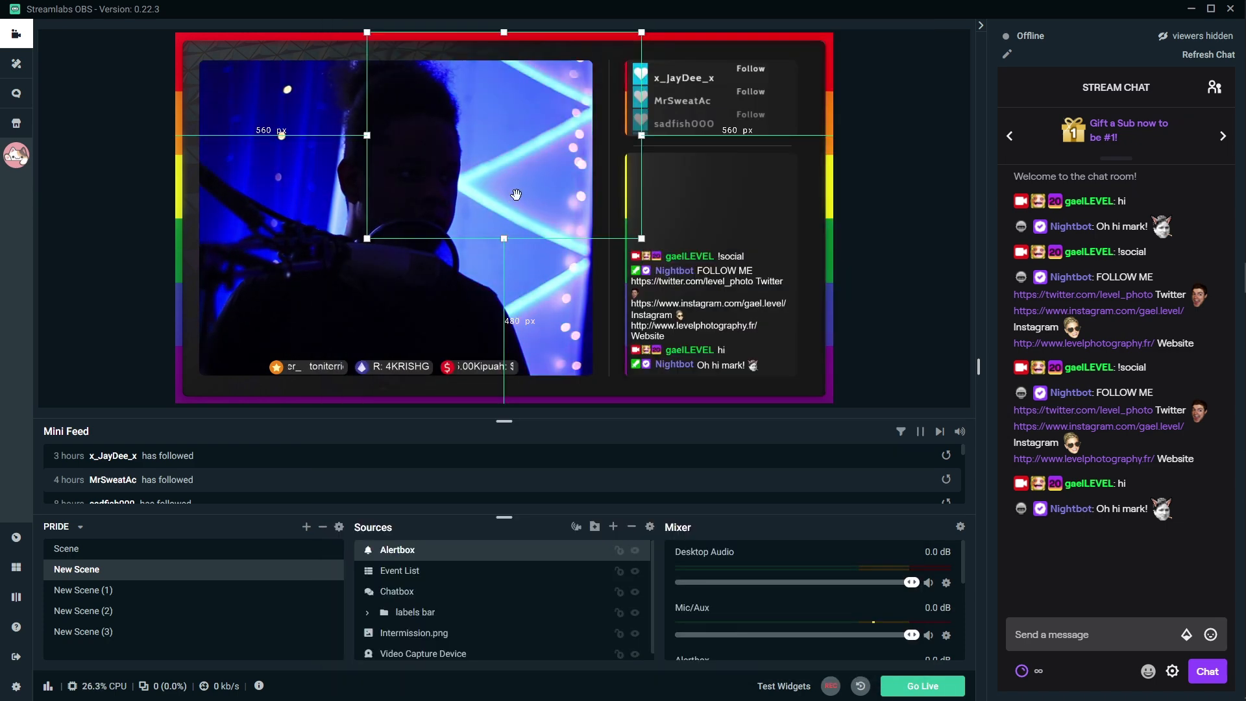
mouse_move(509, 168)
mouse_down()
mouse_move(429, 185)
mouse_move(489, 181)
mouse_up()
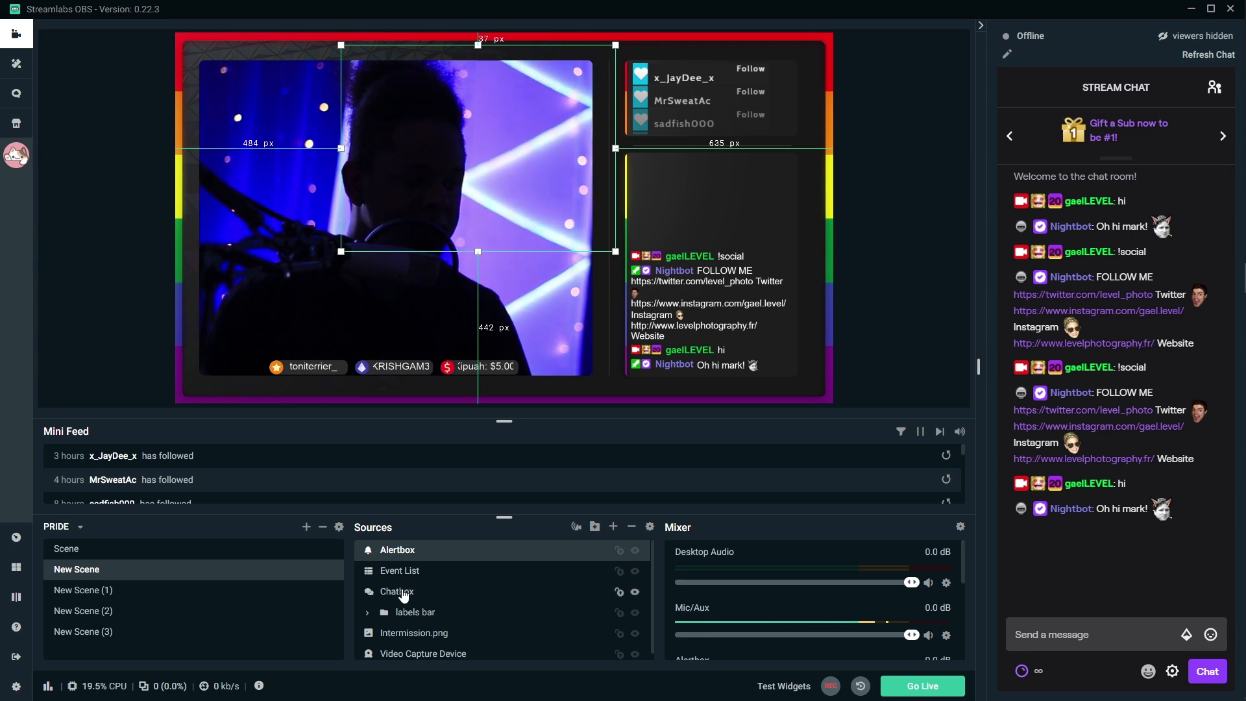
- Group the Alertbox, Event List and Chatbox sources into a folder named "widget"
shift+click(405, 590)
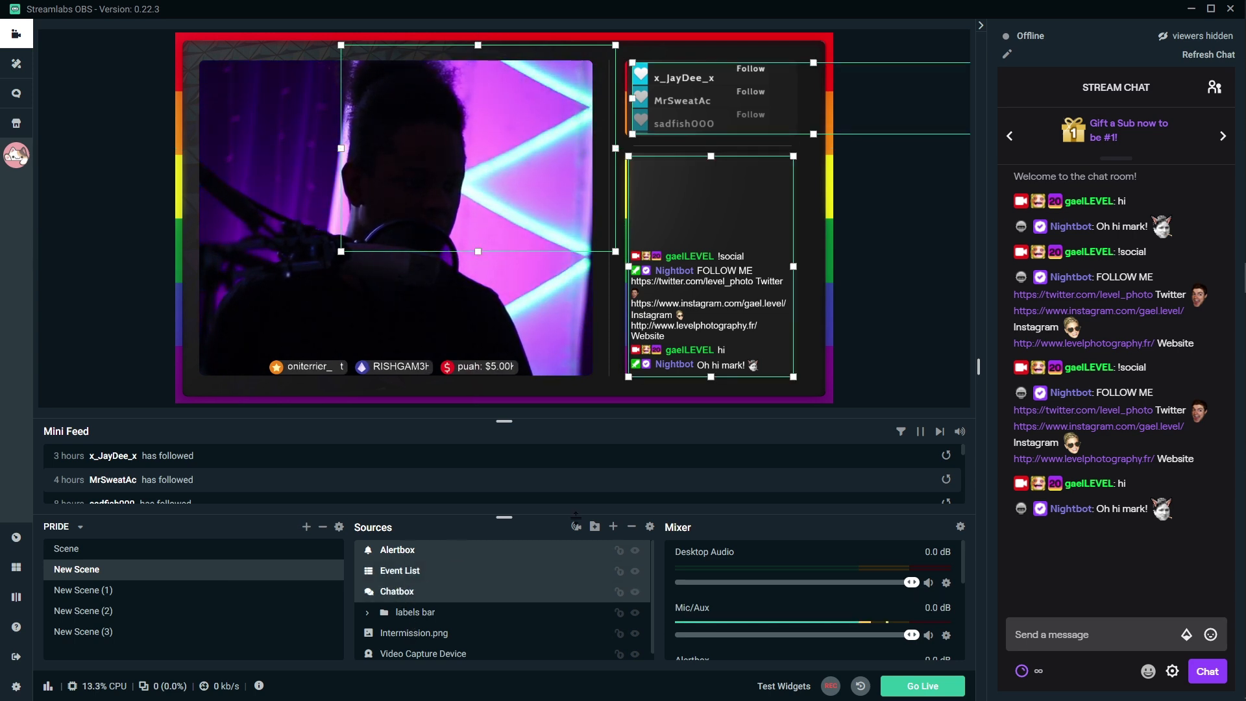
click(595, 527)
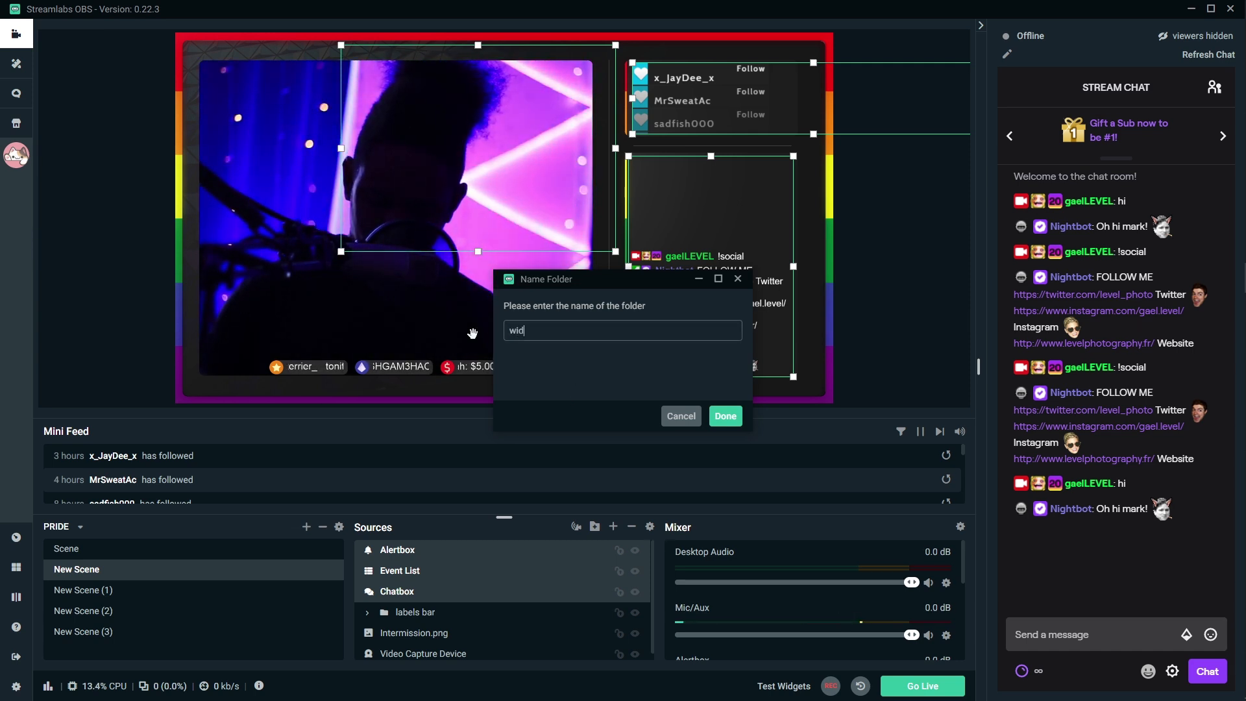
click(725, 416)
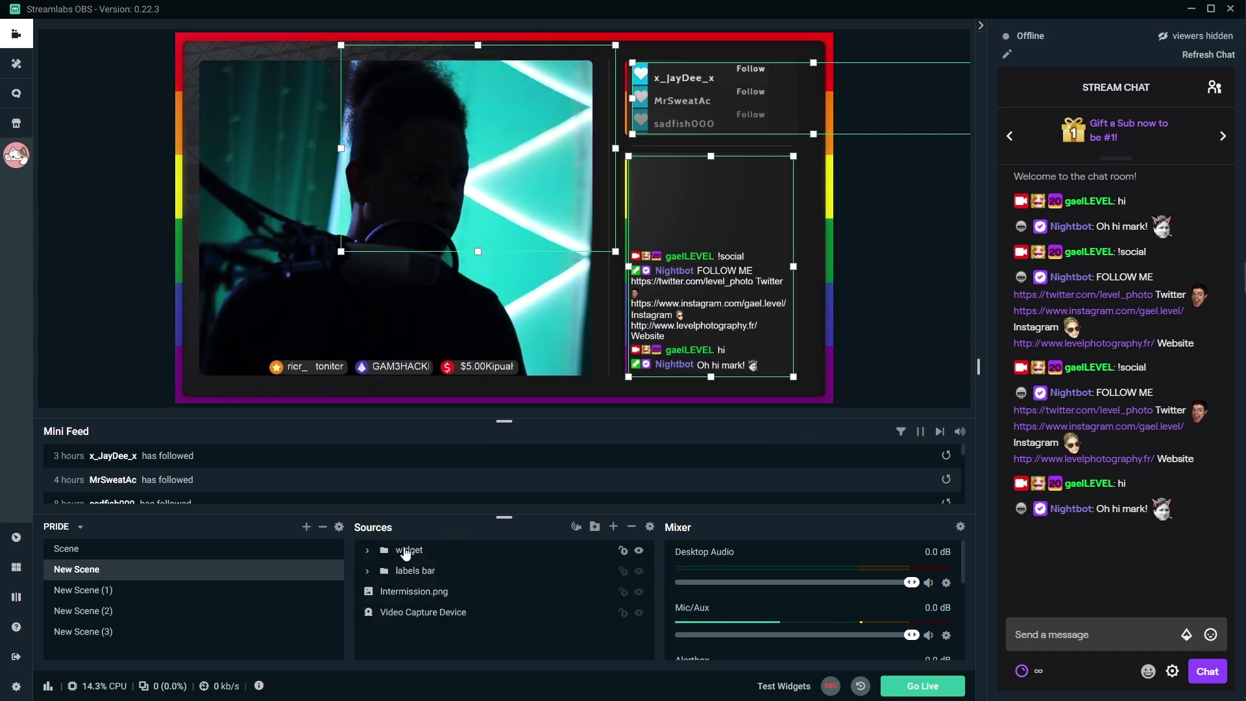
- Copy the widget folder and paste it as a reference into the Starting Soon scene
right_click(406, 552)
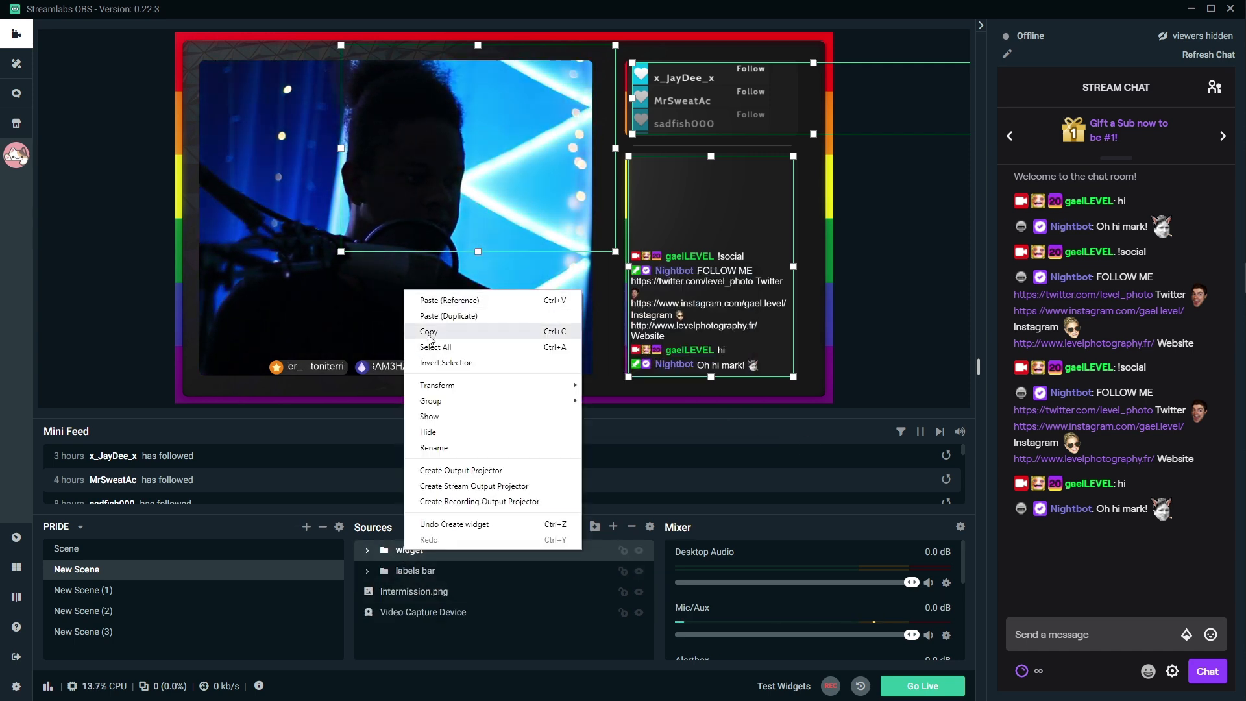
click(428, 333)
click(77, 552)
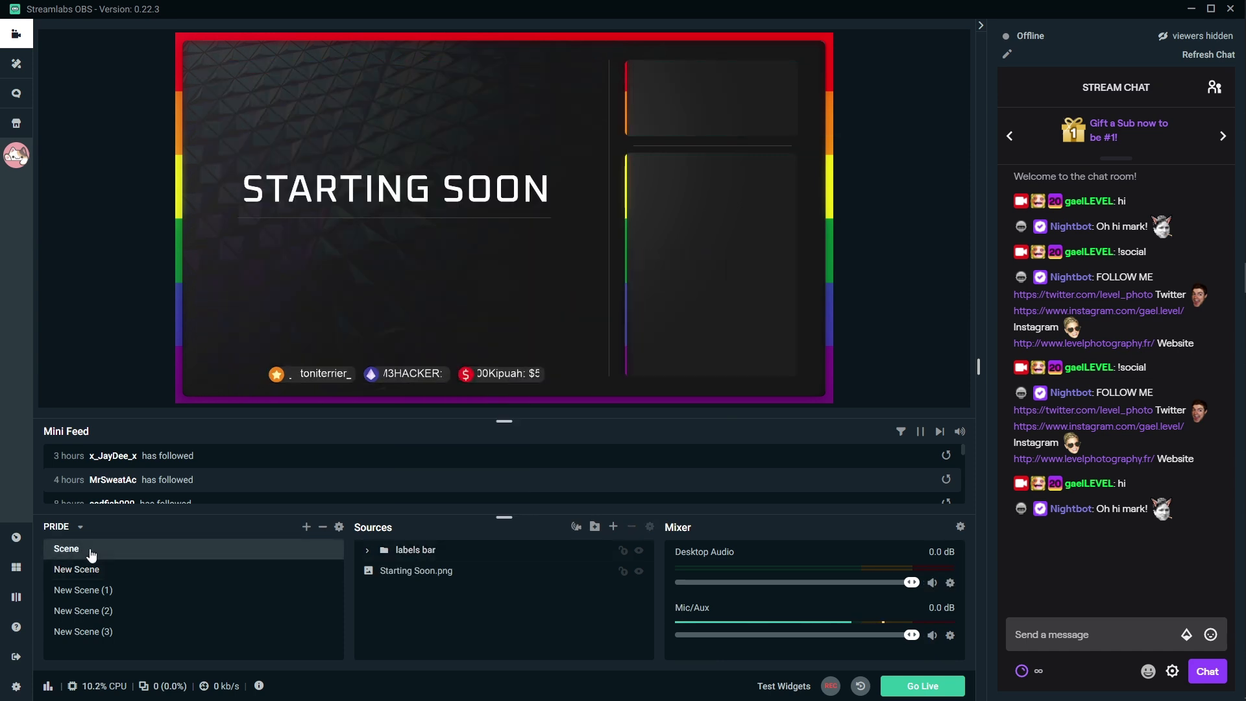
right_click(440, 593)
click(472, 425)
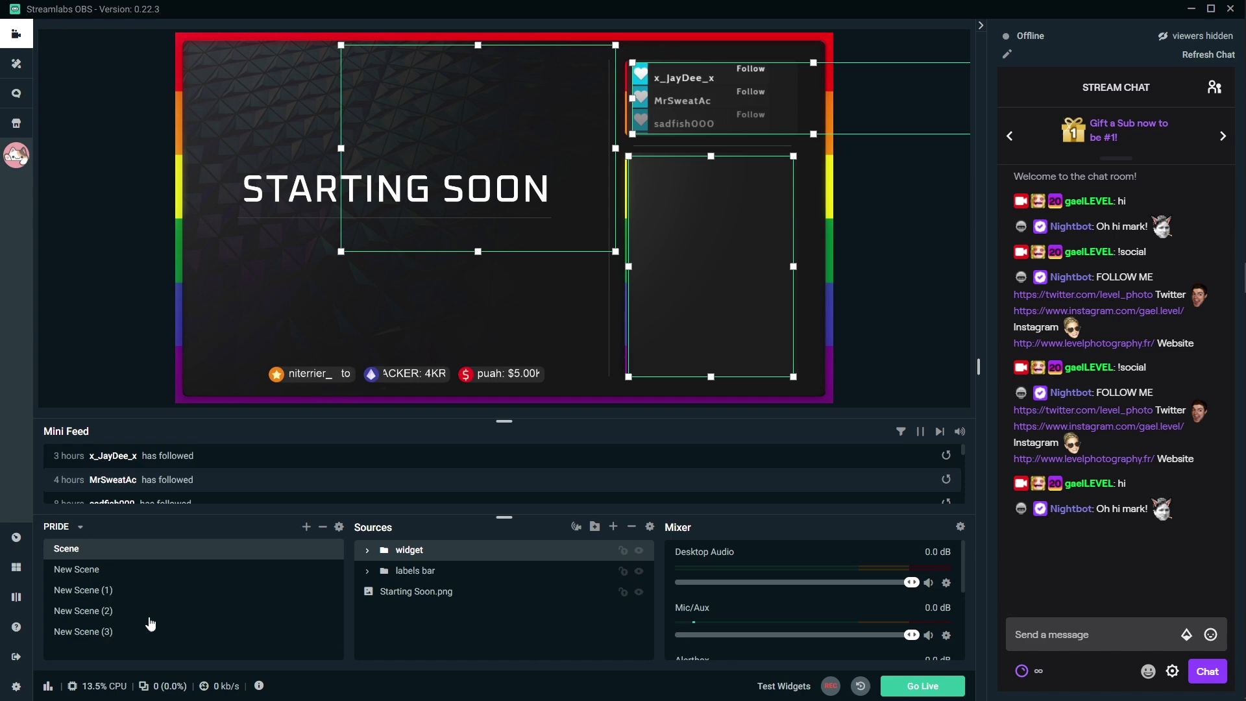
click(98, 591)
right_click(412, 622)
click(378, 623)
- Paste the widget folder as a reference into the Be Right Back and Stream Ending scenes
click(89, 615)
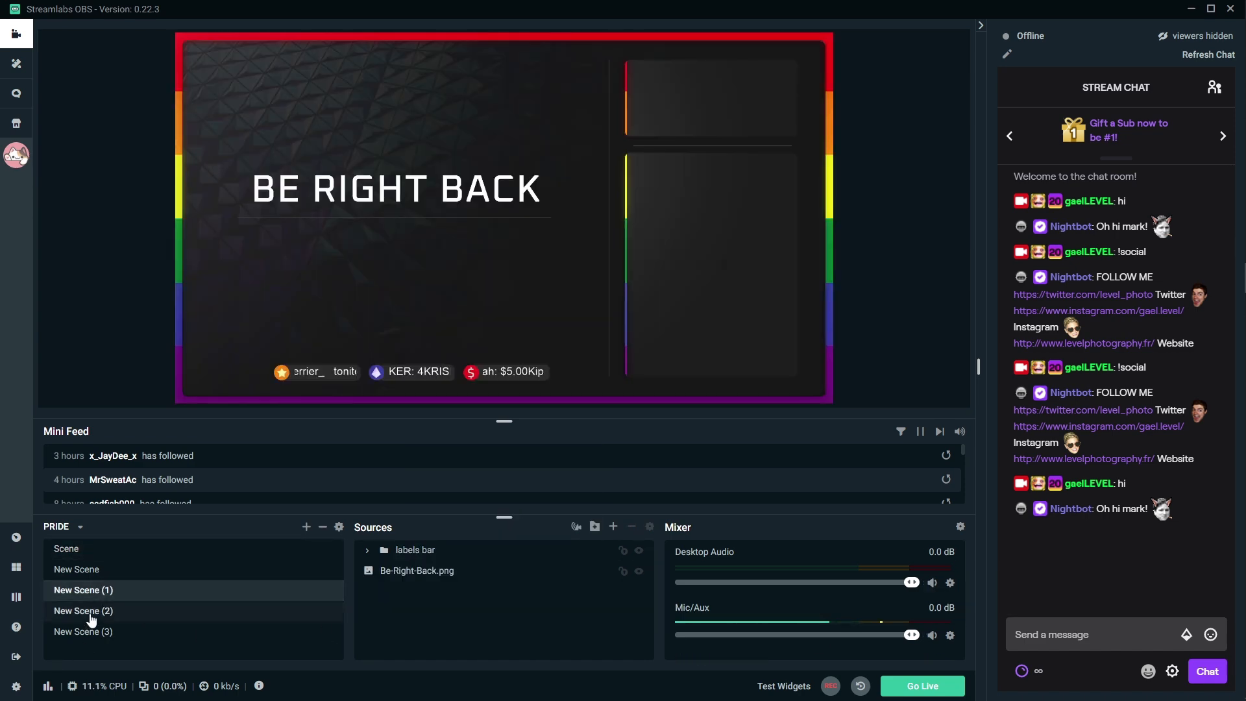
right_click(402, 602)
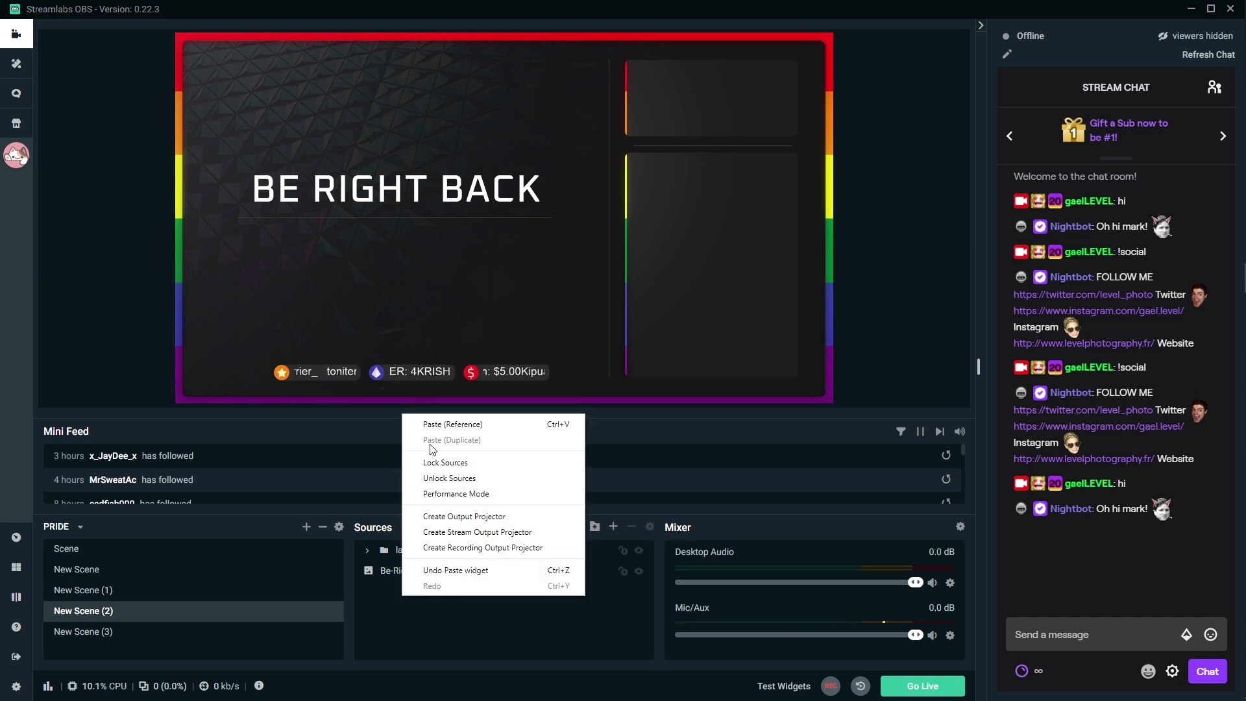
click(413, 456)
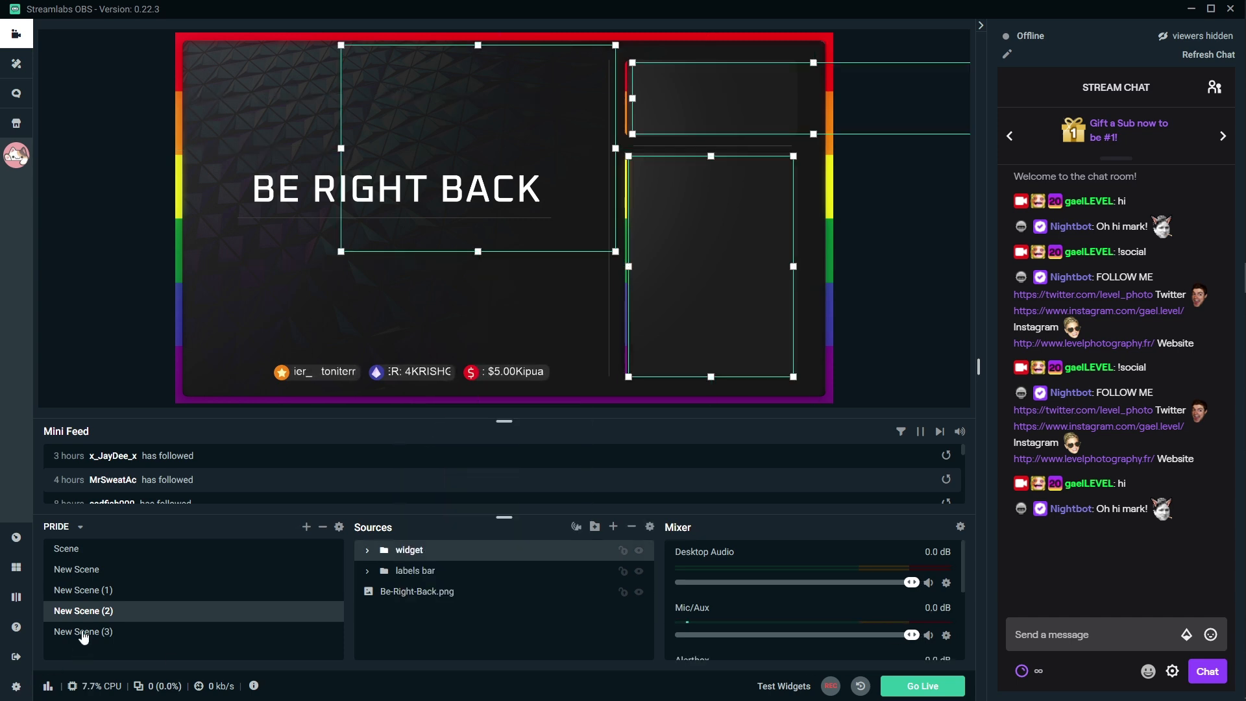
click(197, 632)
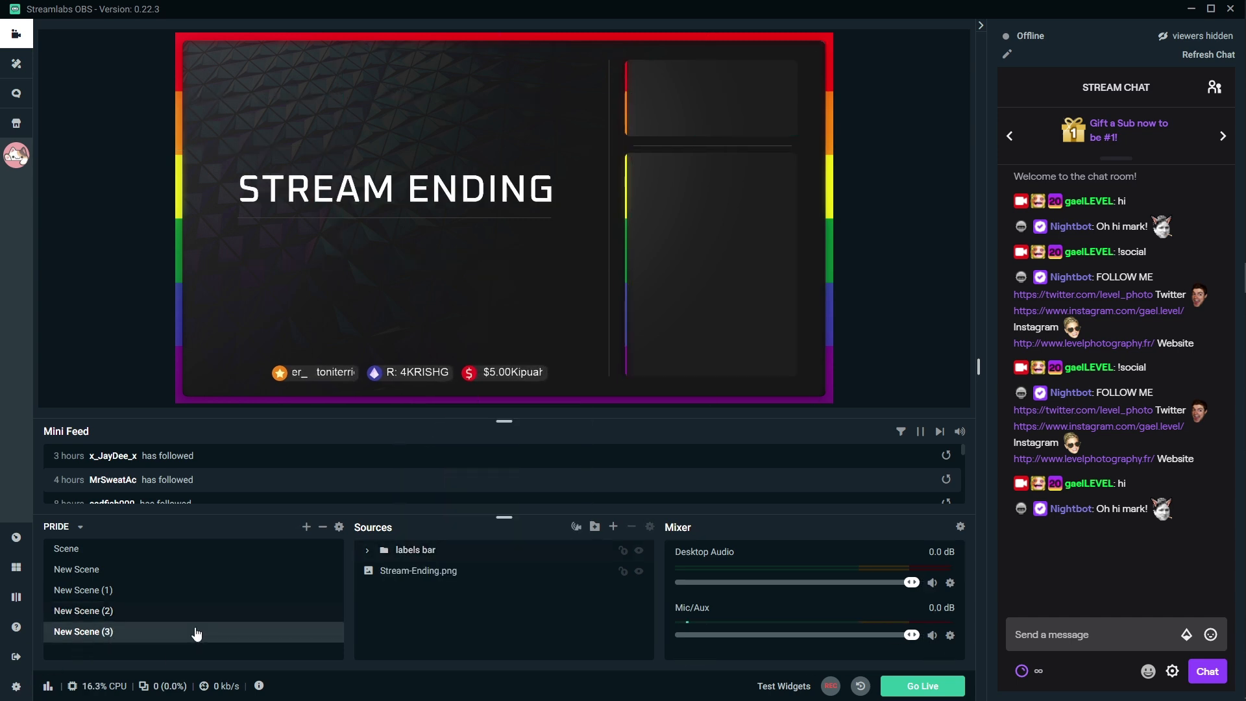
right_click(402, 617)
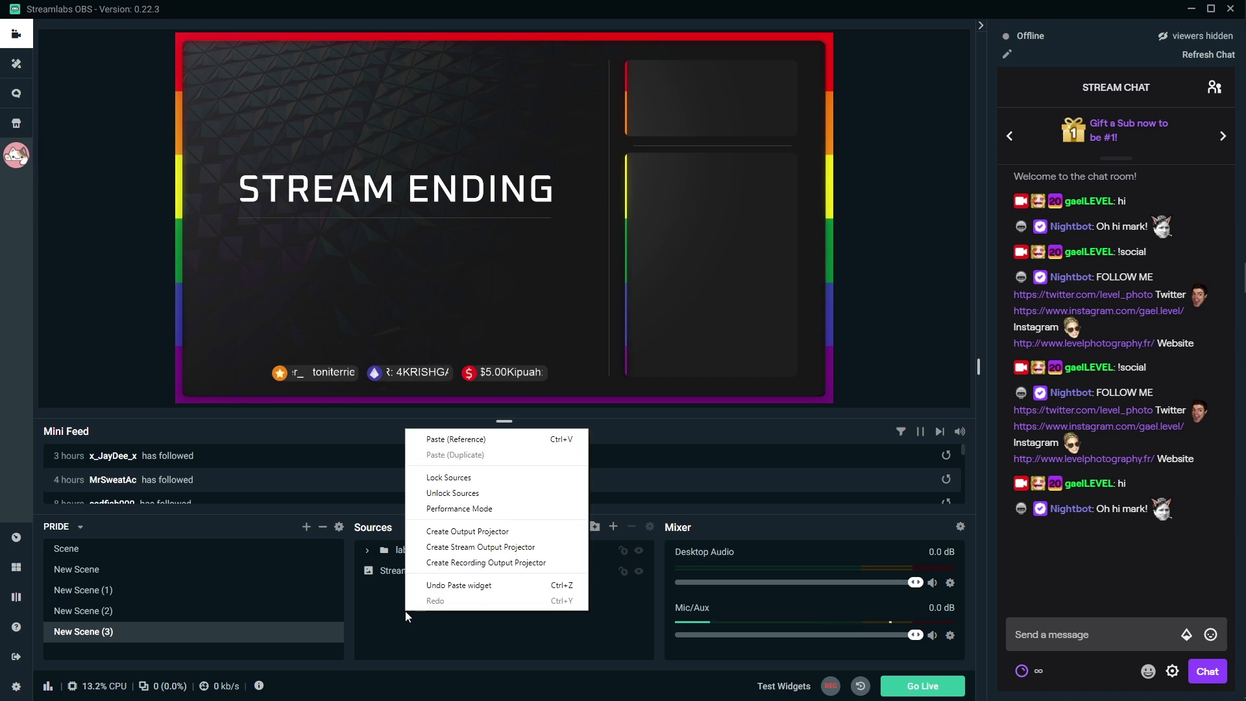
click(453, 446)
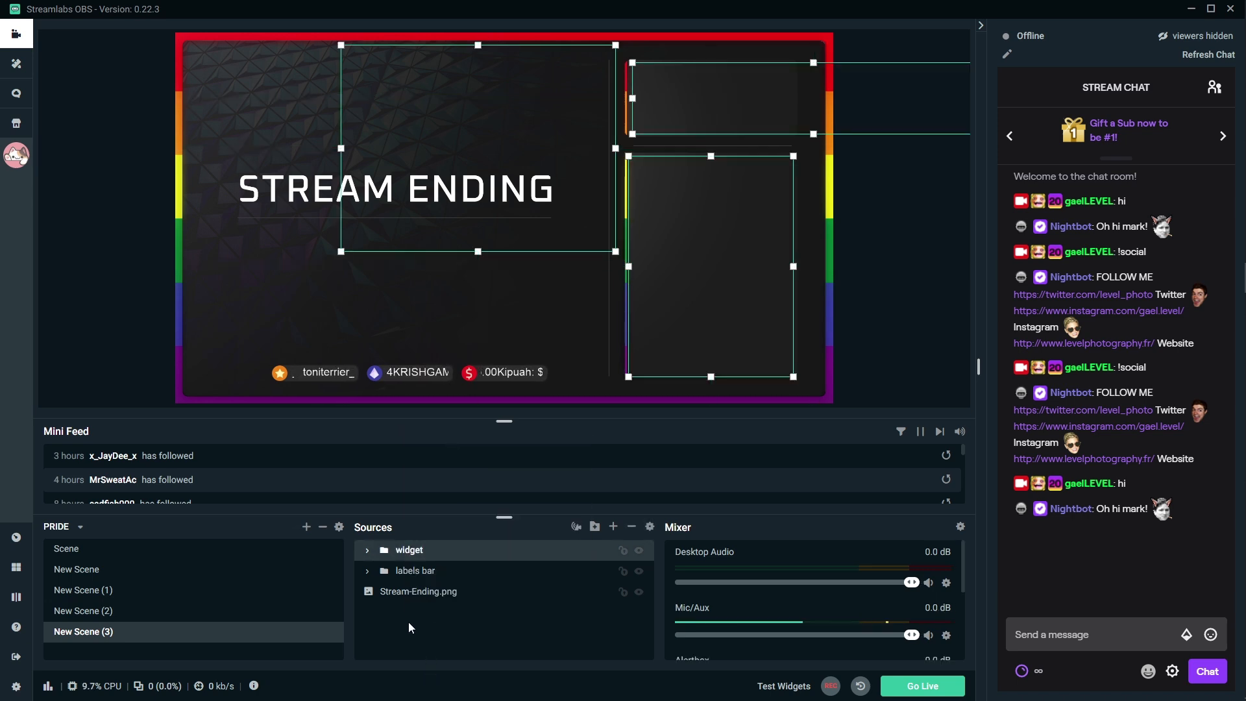
- Return to the intermission scene and send "hi" in the stream chat to test the Chatbox
click(86, 575)
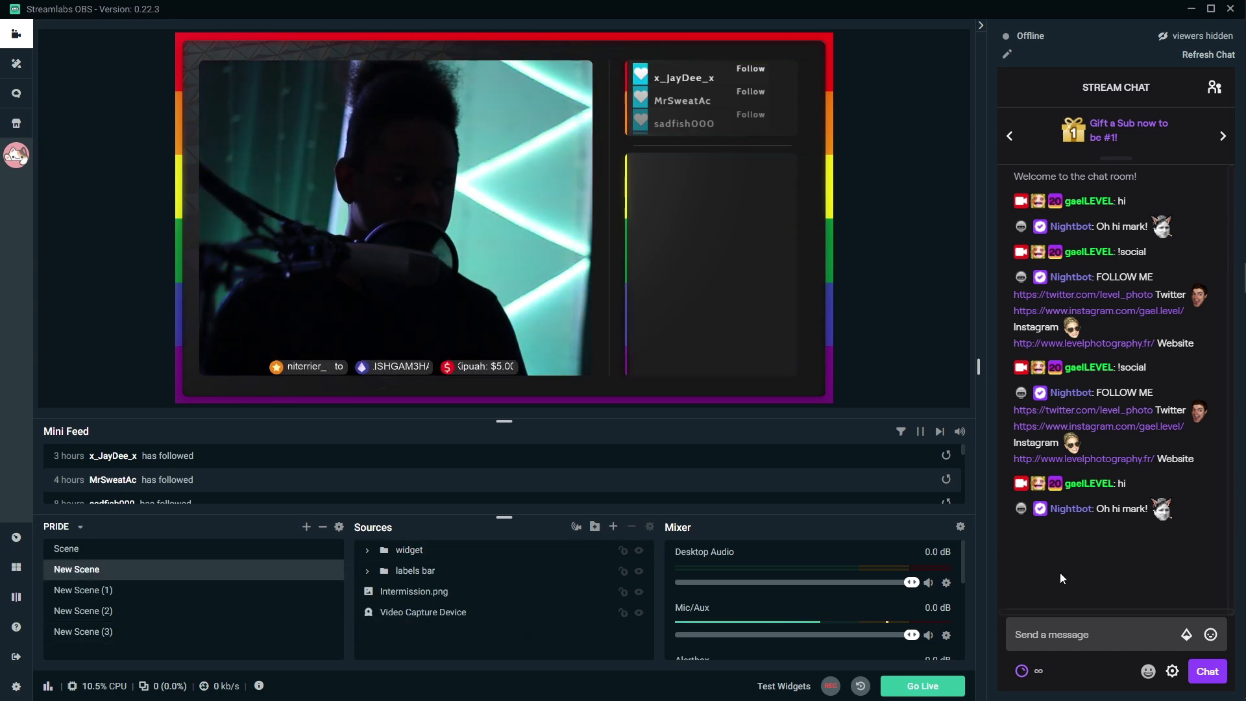
click(1068, 635)
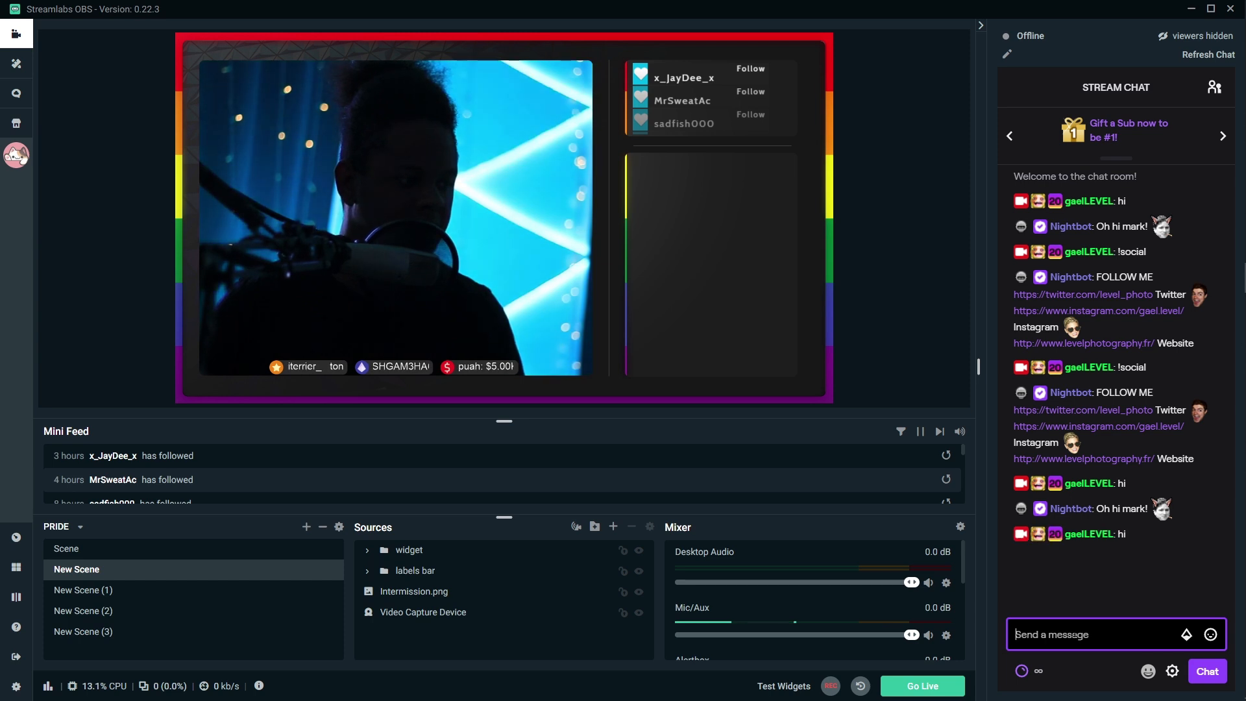
- Send "!social" in the stream chat, and switch to the game scene and back to check whether the Chatbox keeps its messages
text(!social)
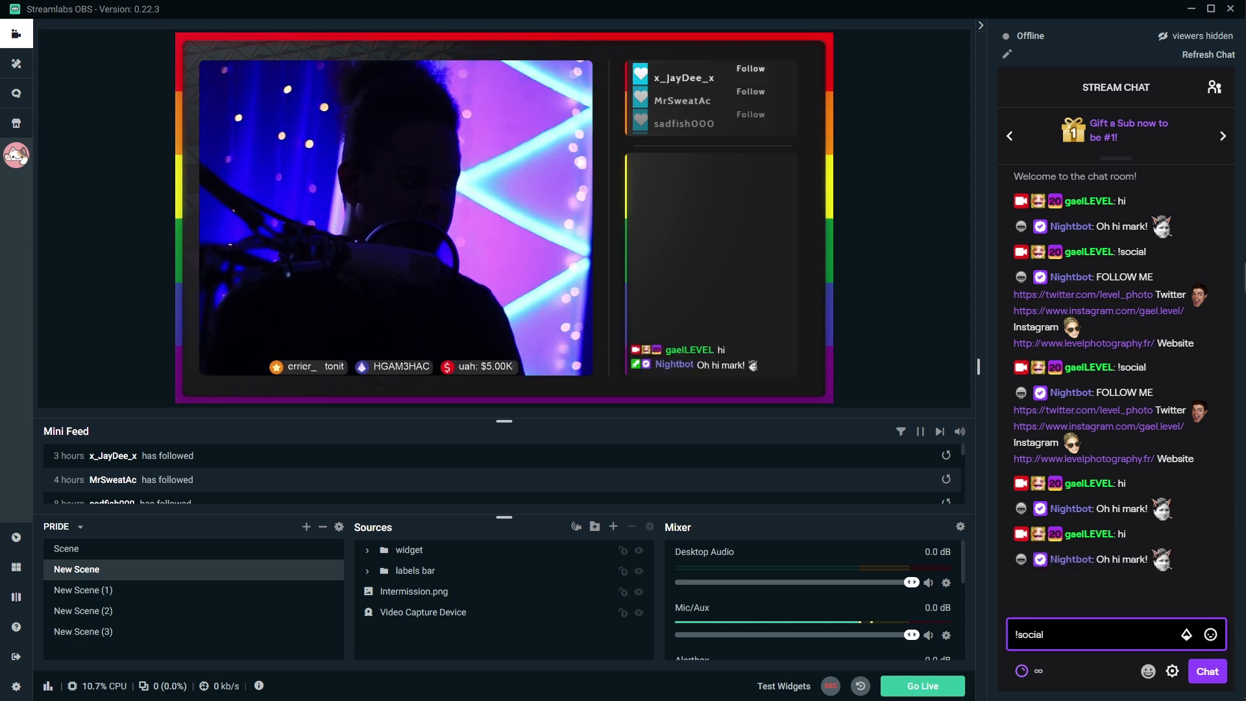
click(99, 592)
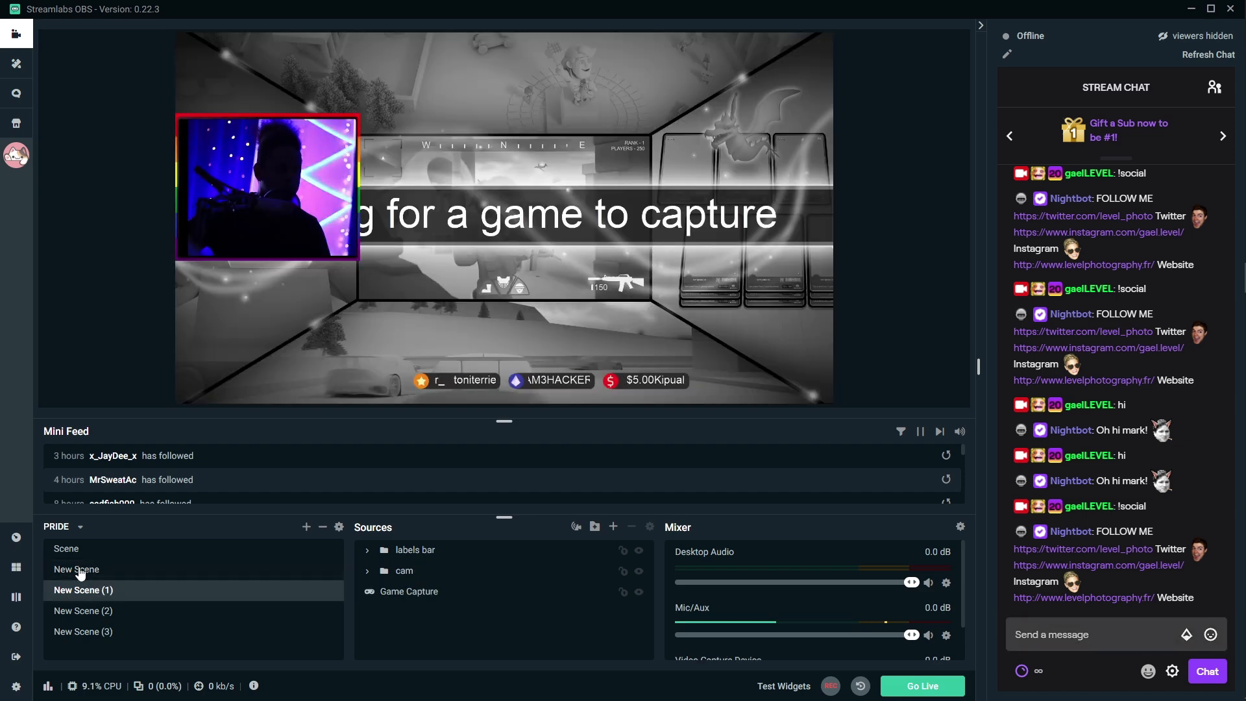
click(79, 570)
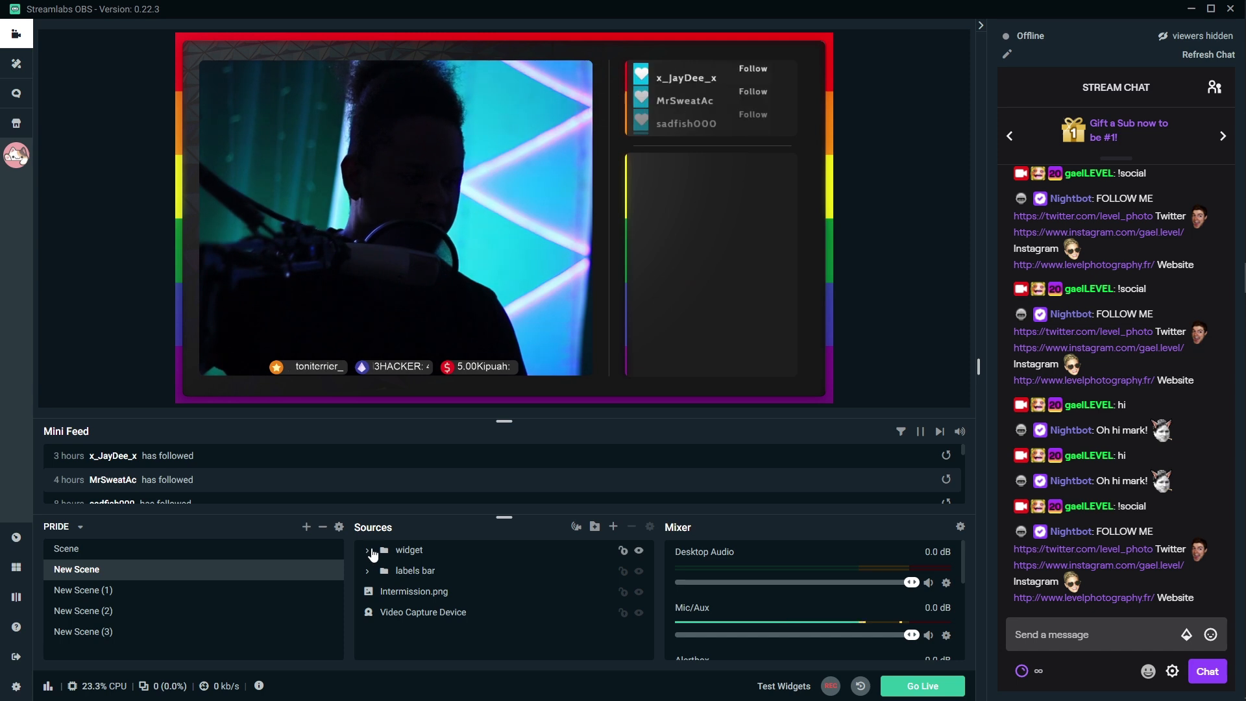
- Turn off "Shutdown source when not visible" for the Chatbox in the intermission scene's widget folder
click(368, 553)
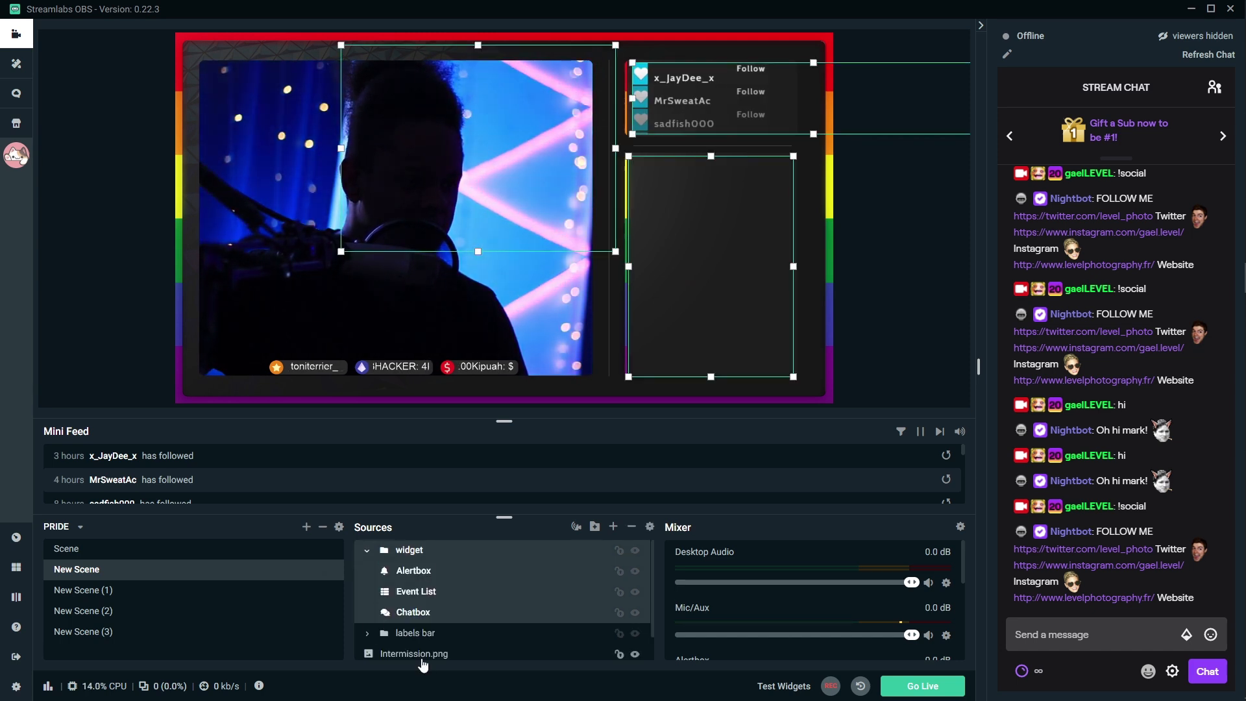
click(389, 654)
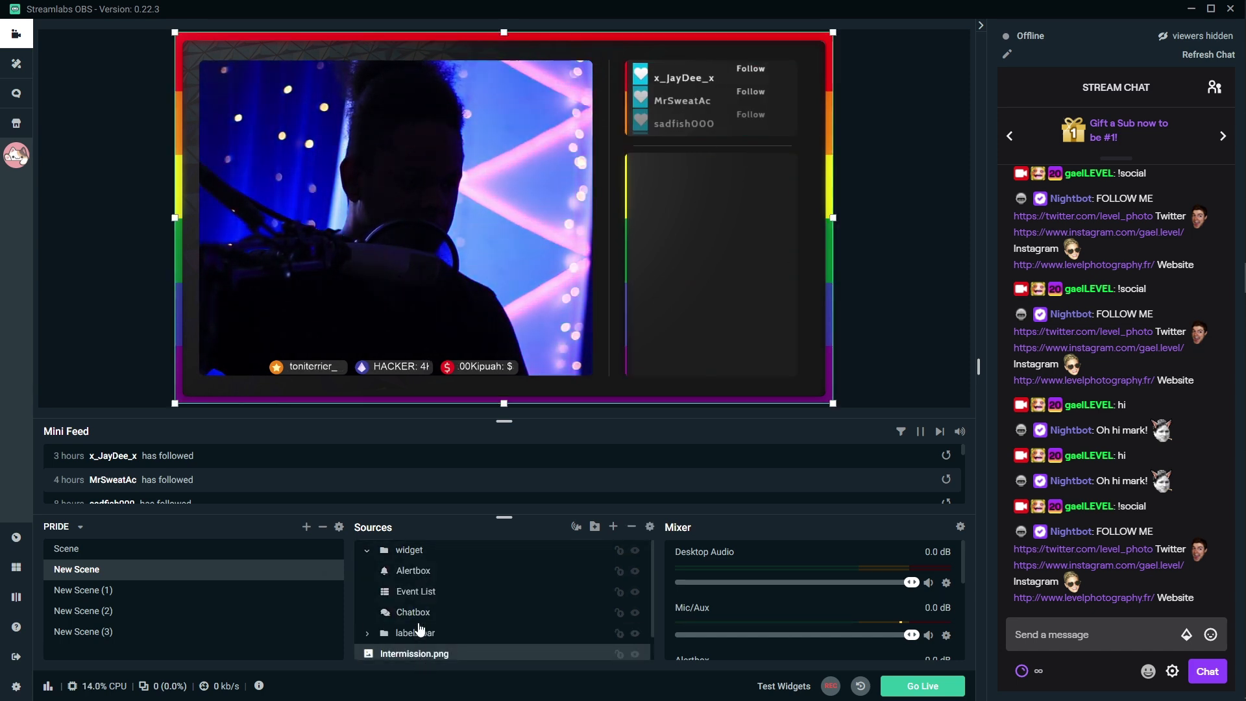
double_click(414, 571)
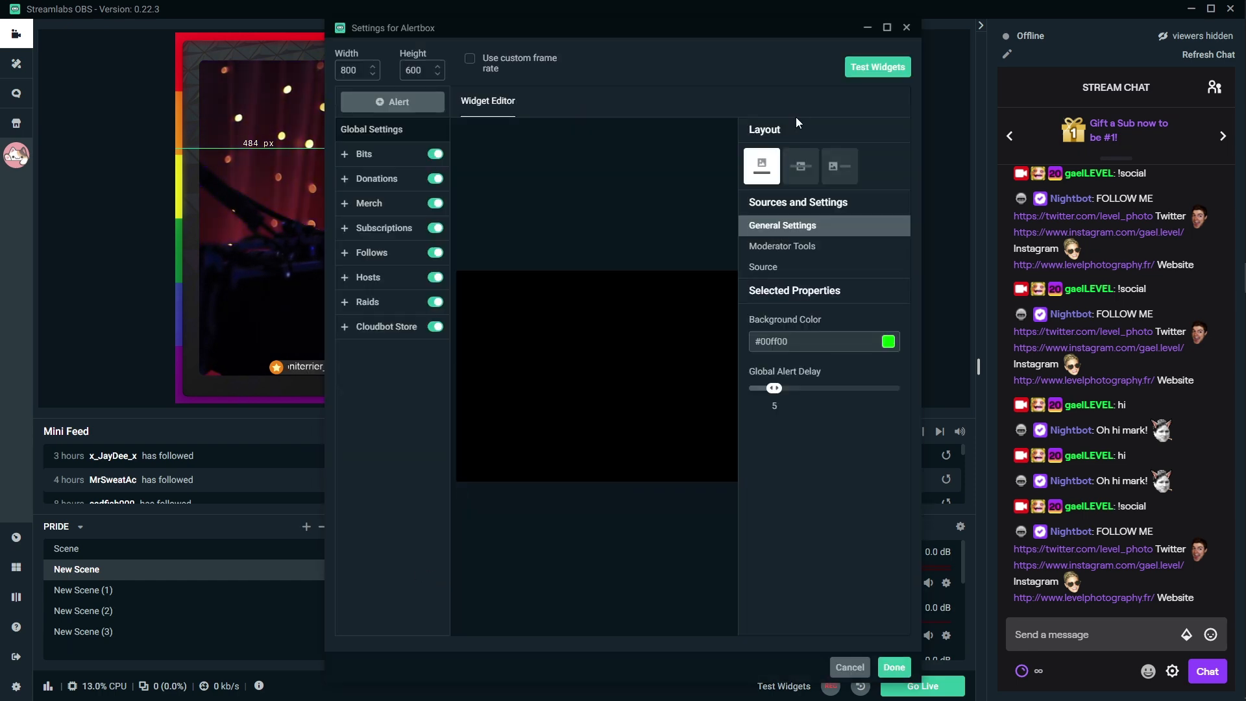
click(907, 27)
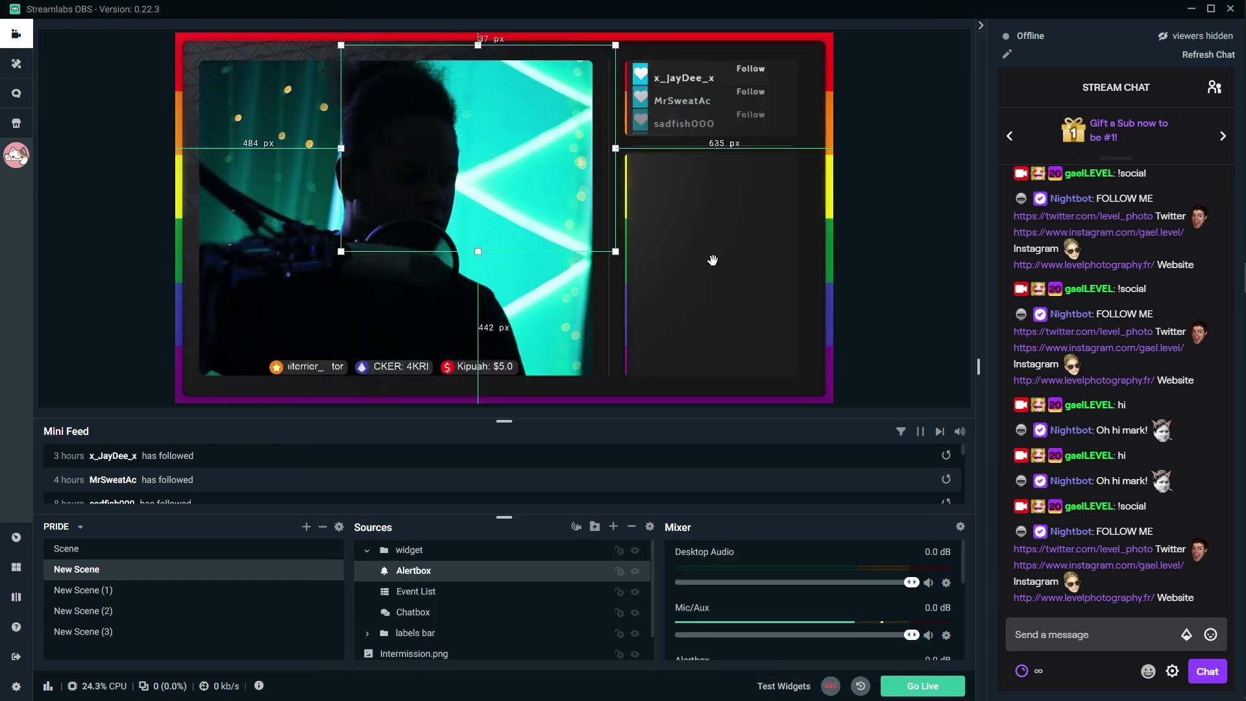
double_click(408, 613)
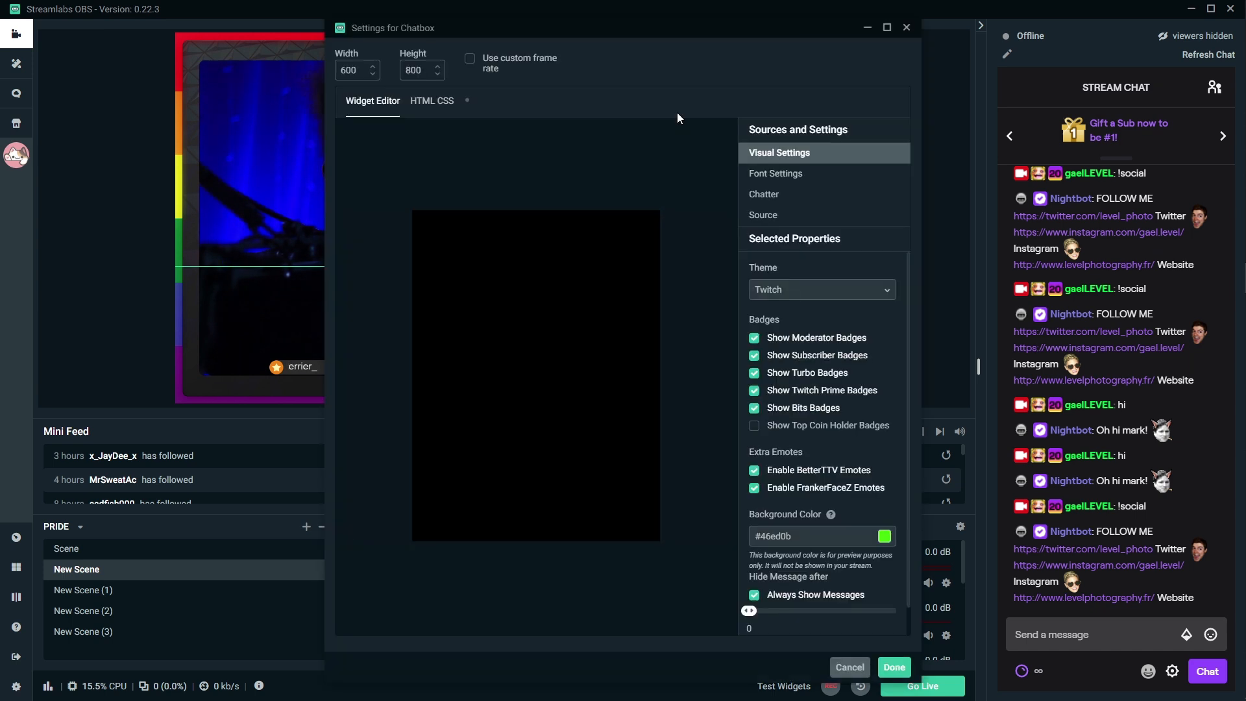
click(773, 215)
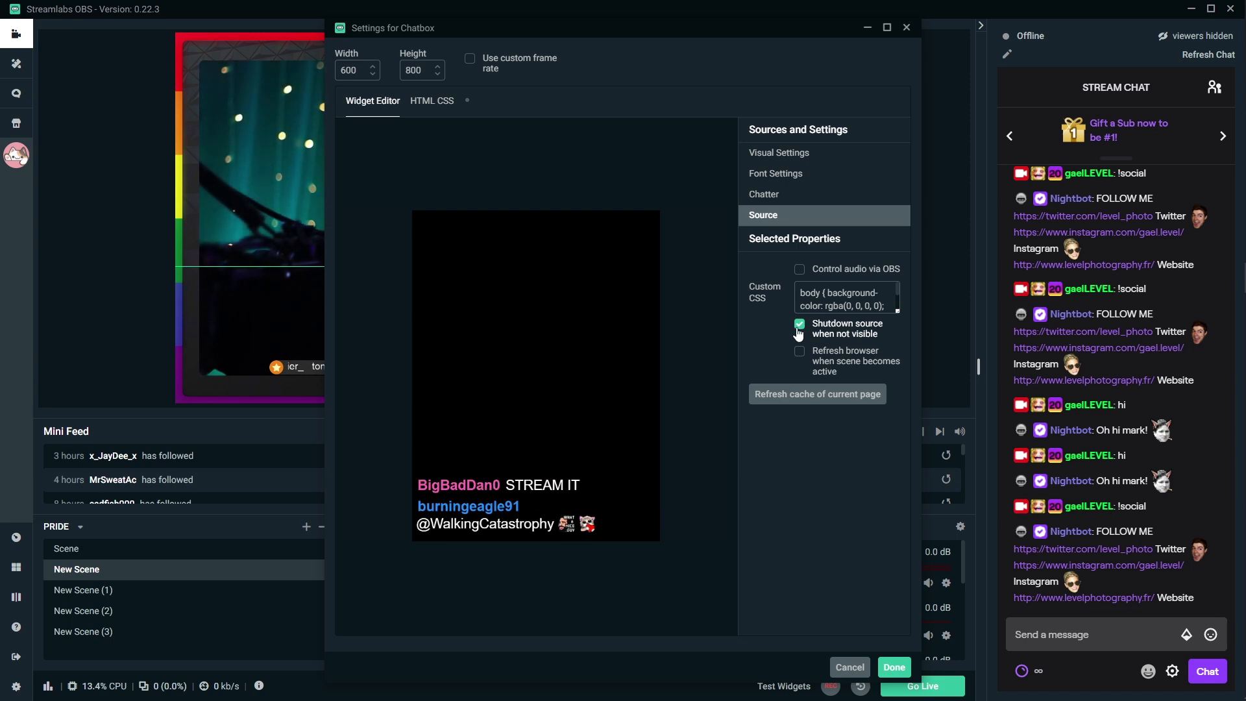
click(799, 325)
click(895, 667)
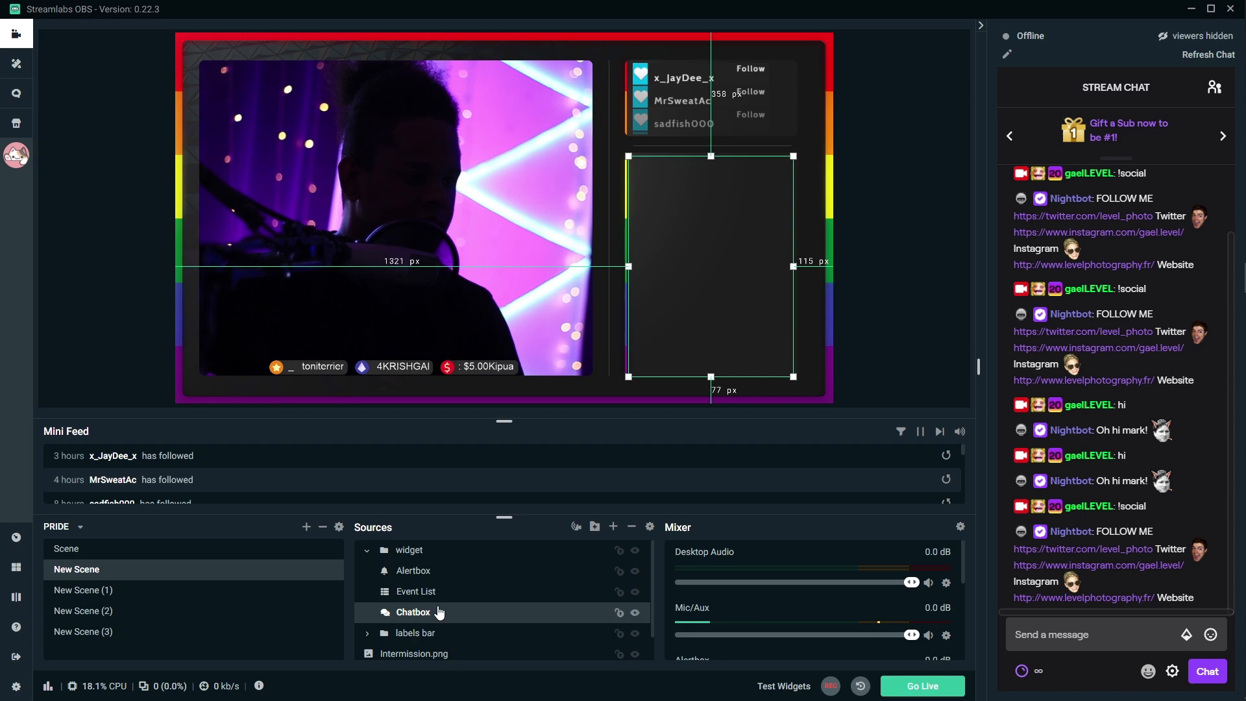
- Examine the Chatbox's visual settings, including how long messages stay before hiding
double_click(415, 612)
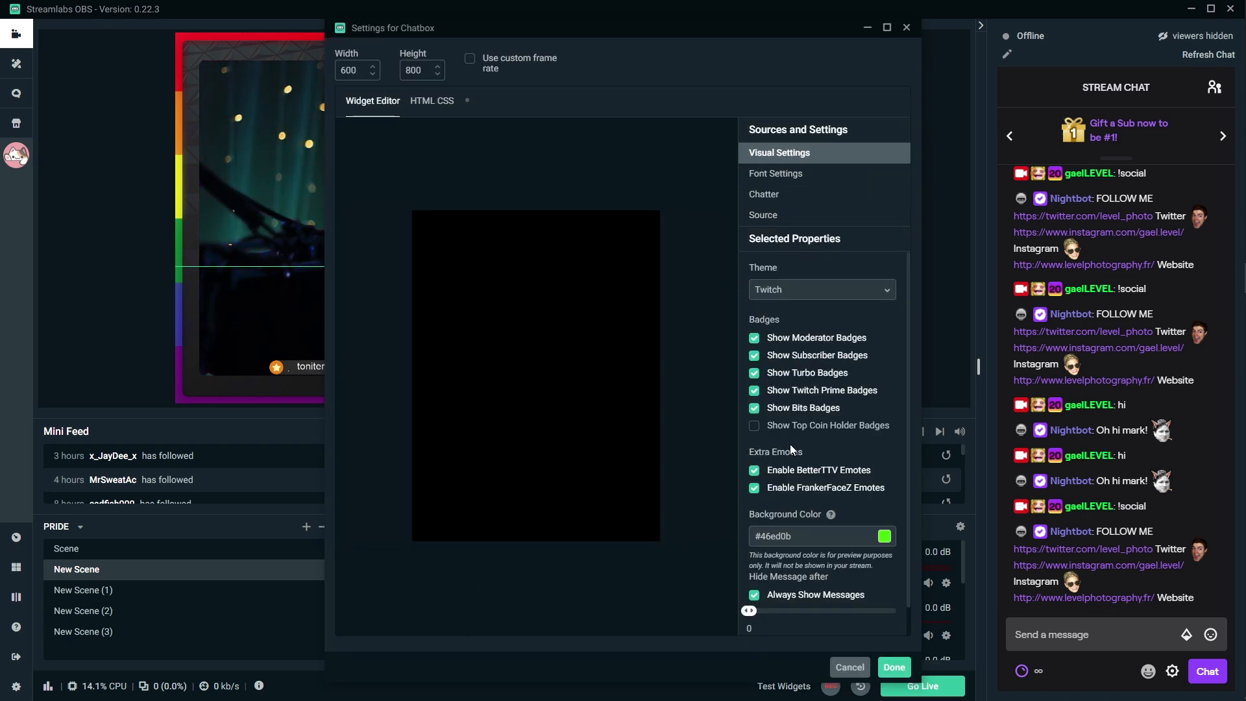
scroll(790, 446, down, 1)
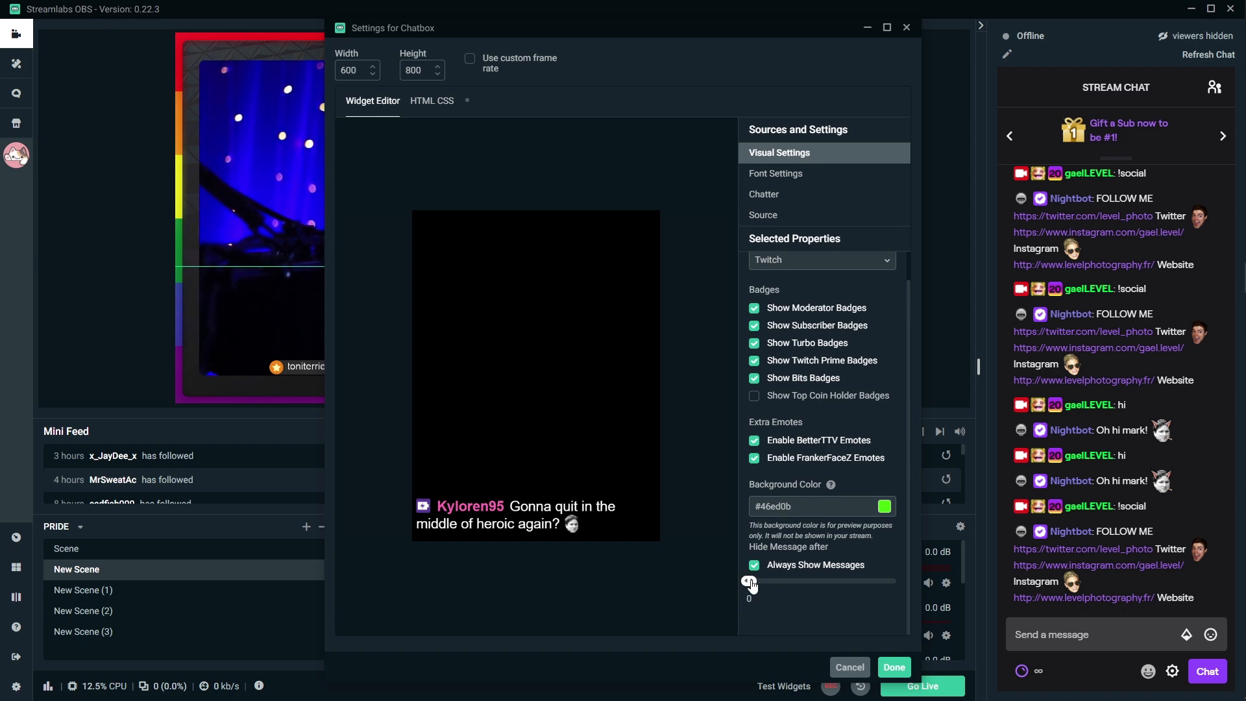
click(893, 667)
- Resend the earlier "!social" and "hi" messages in the stream chat to fill the Chatbox
click(1016, 634)
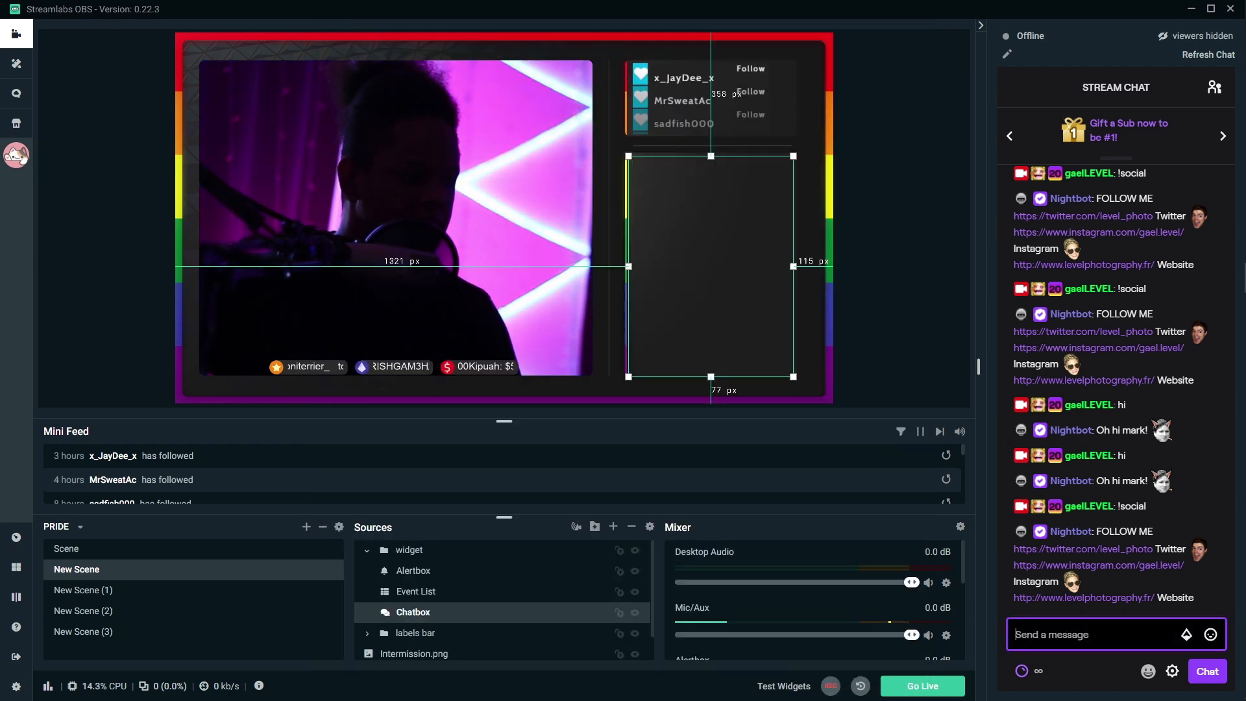
key(Up)
key(Return)
key(Up)
key(Up)
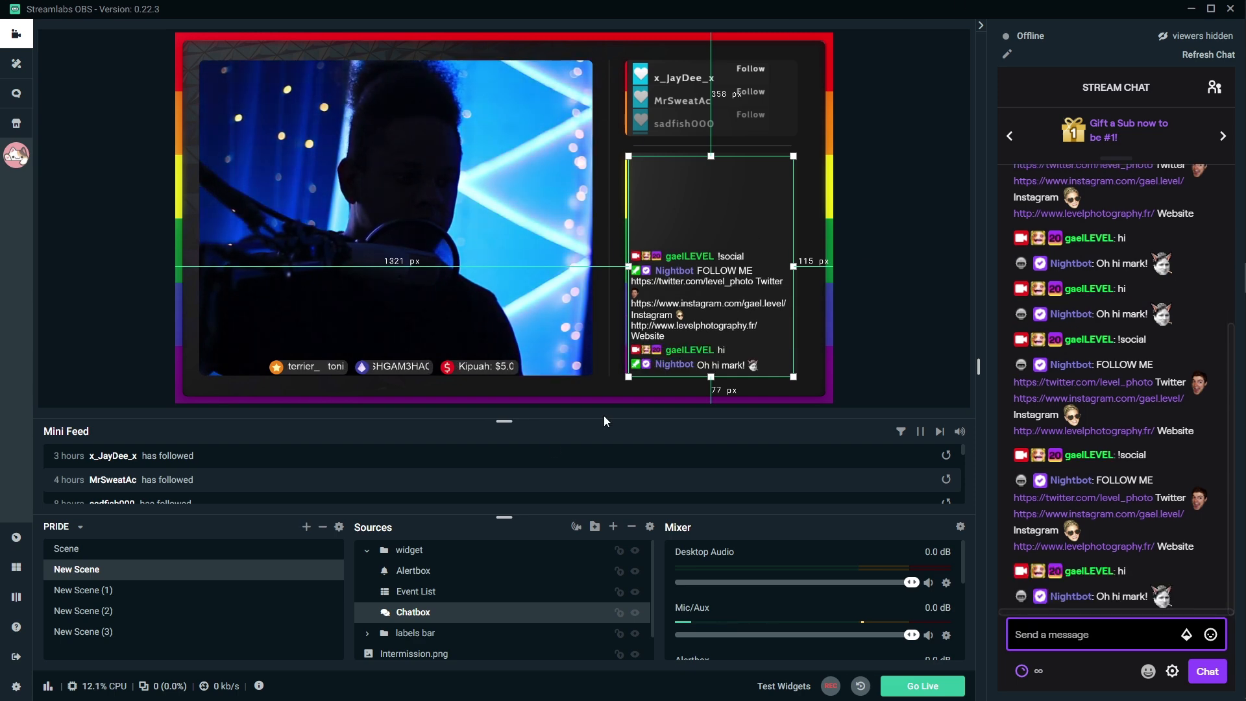
- Switch through all the scenes to check the Chatbox messages, and collapse the widget folder back in the intermission scene
click(123, 284)
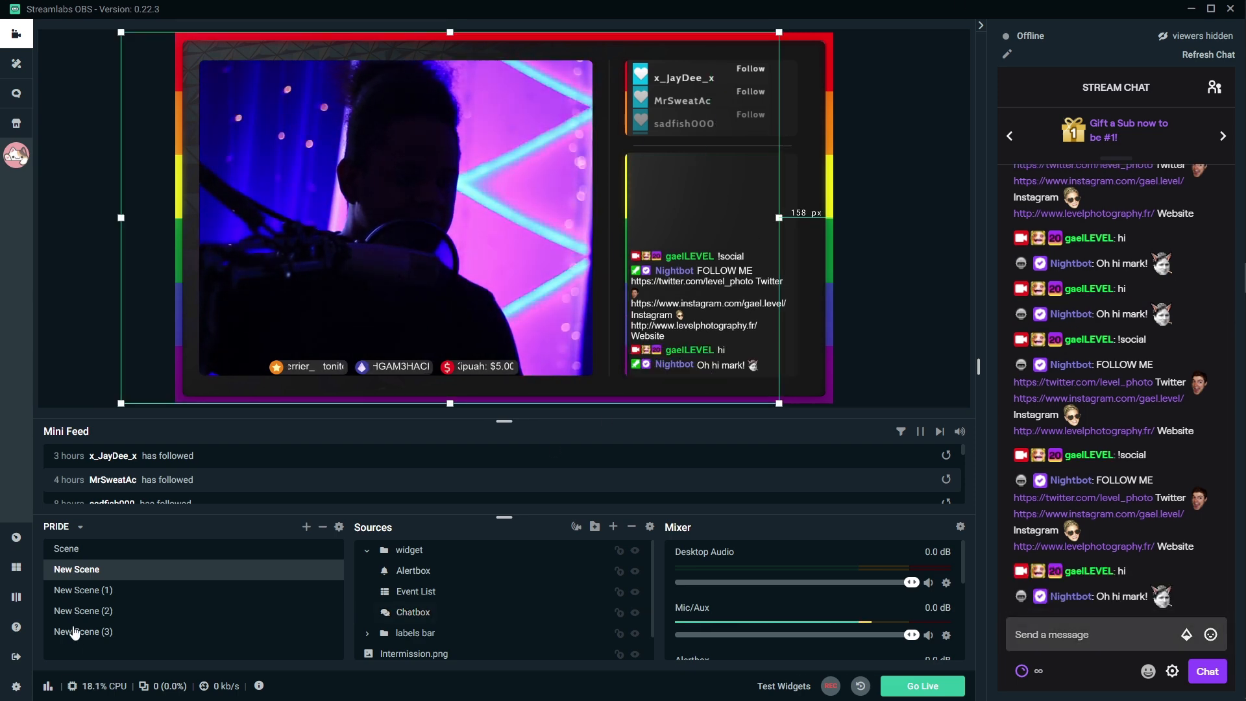
click(86, 591)
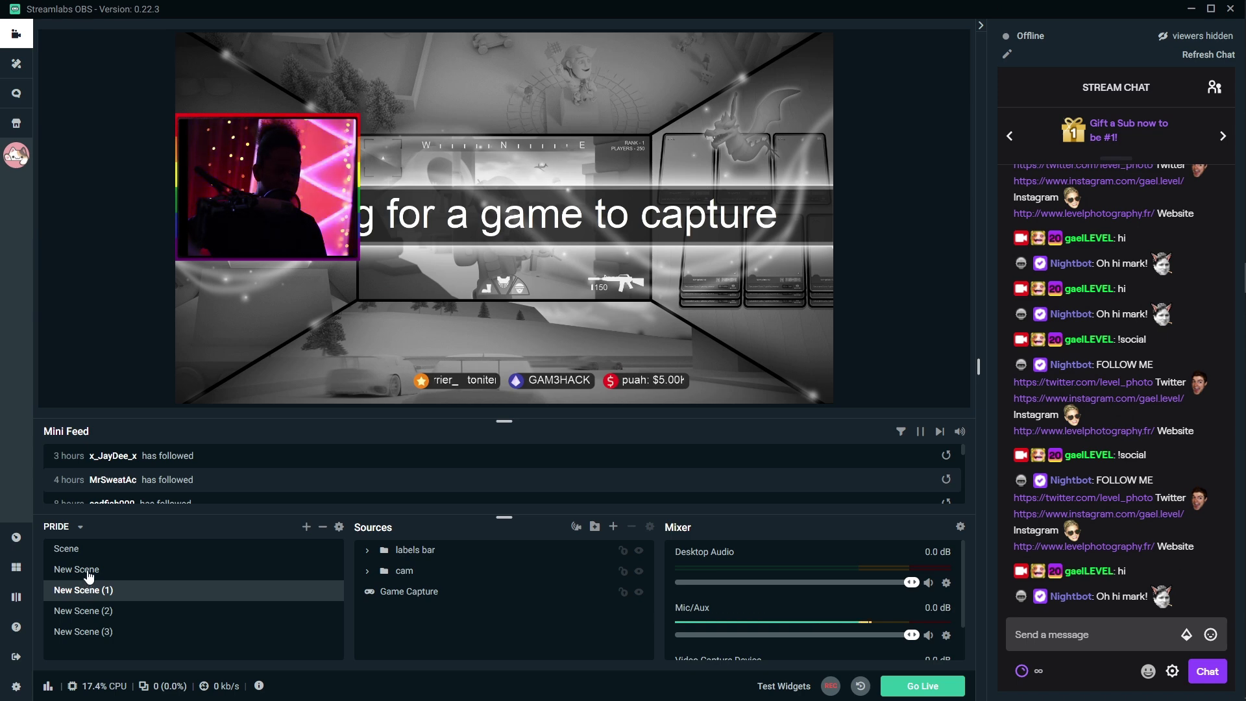
click(89, 576)
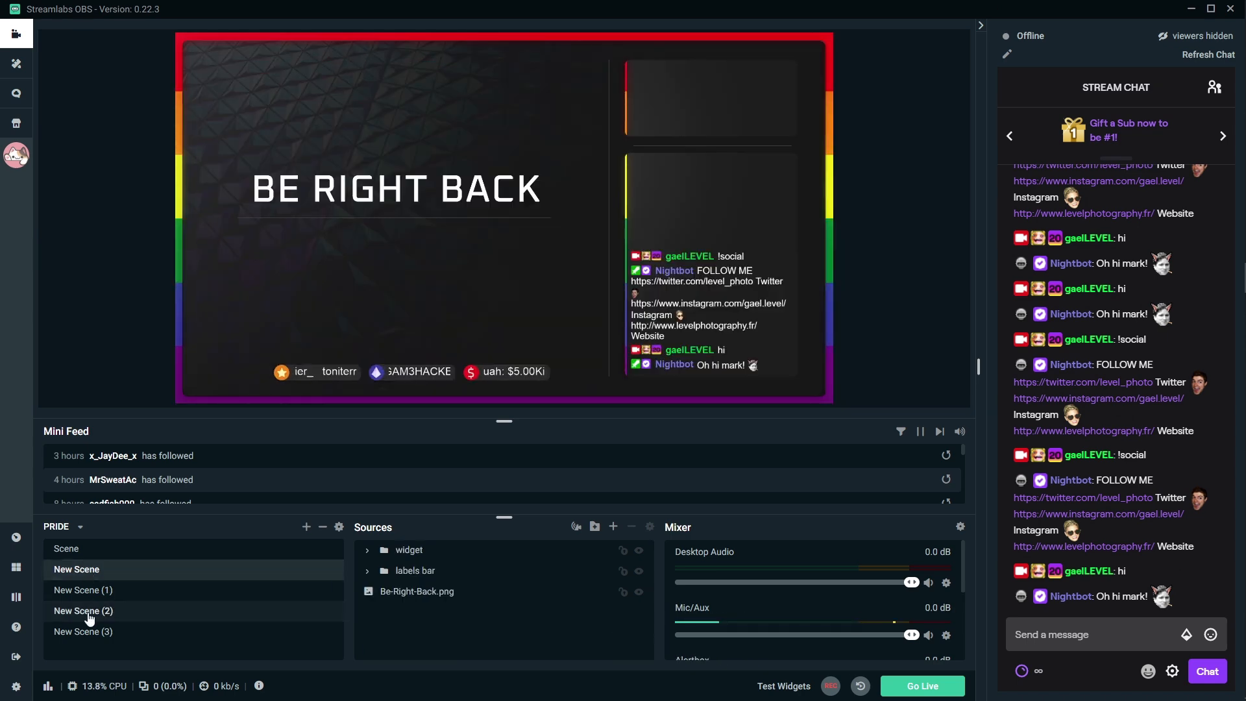
click(90, 616)
click(95, 633)
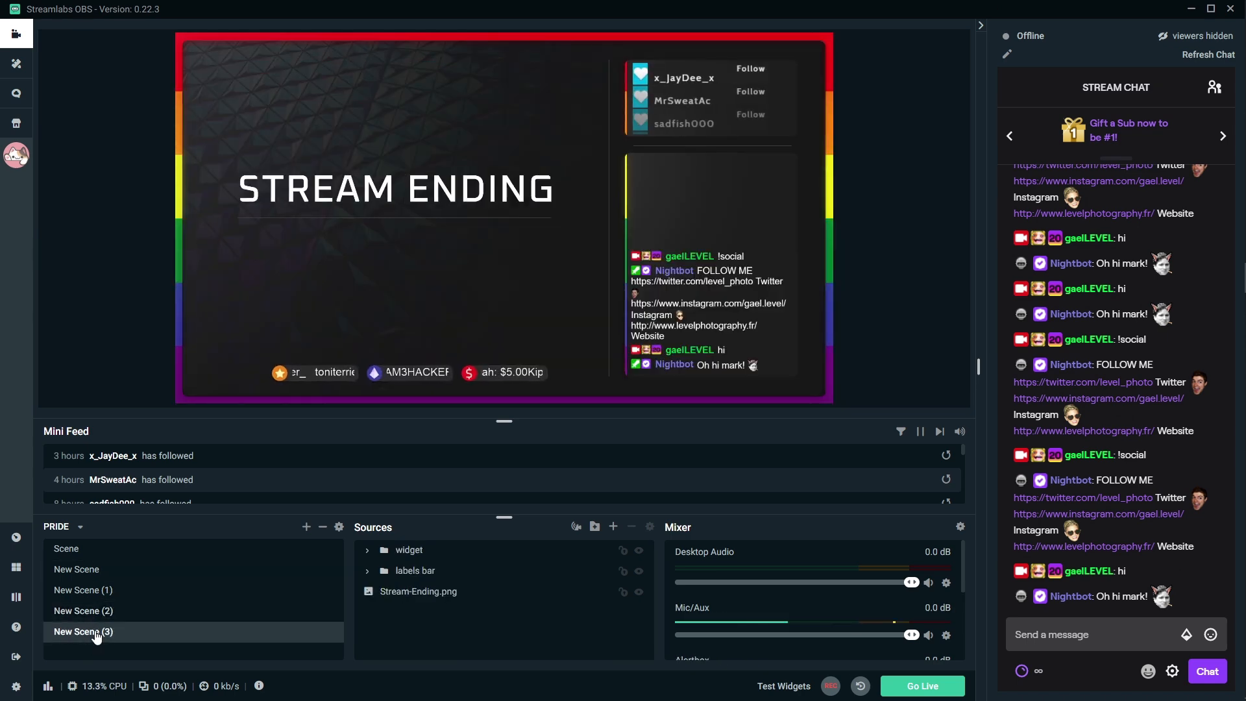
click(76, 556)
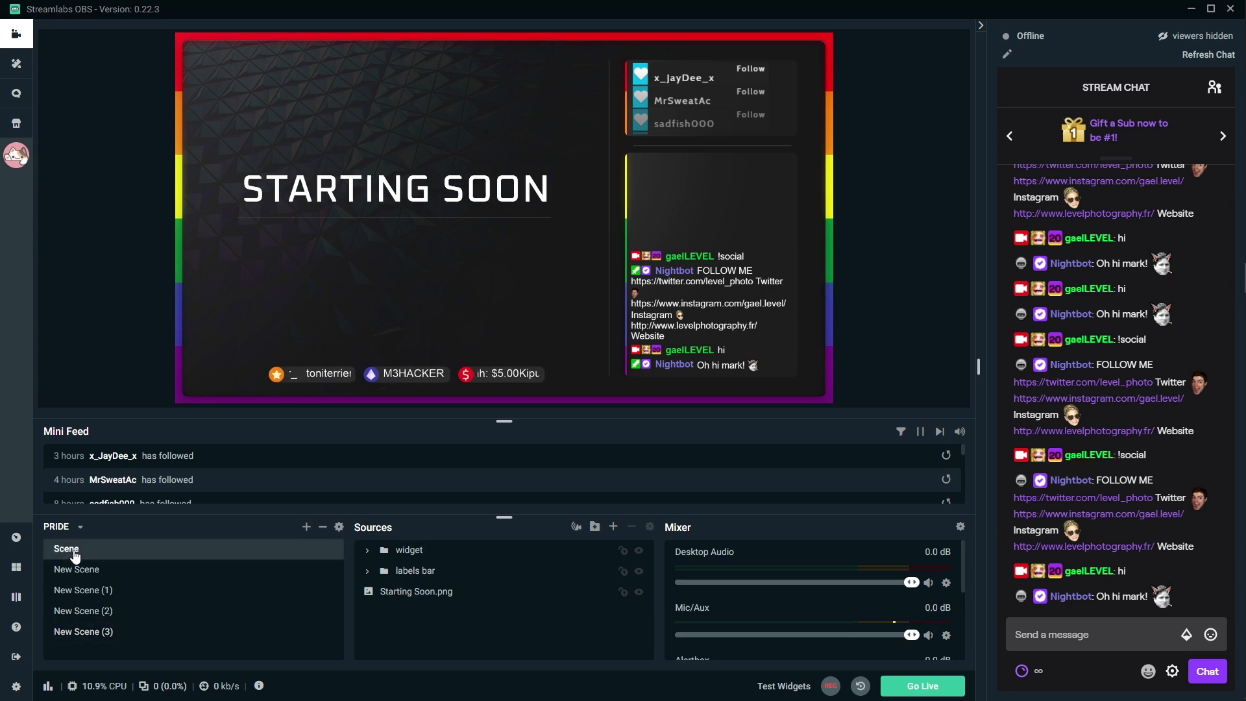
click(78, 571)
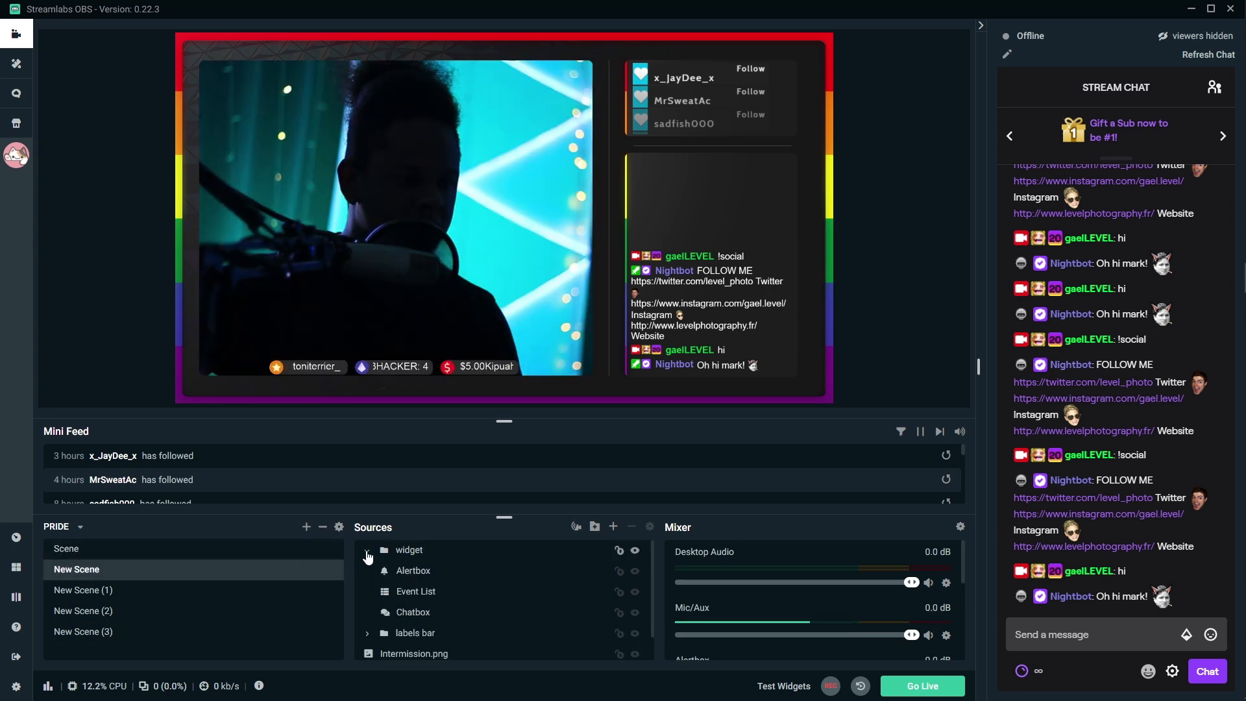
click(367, 553)
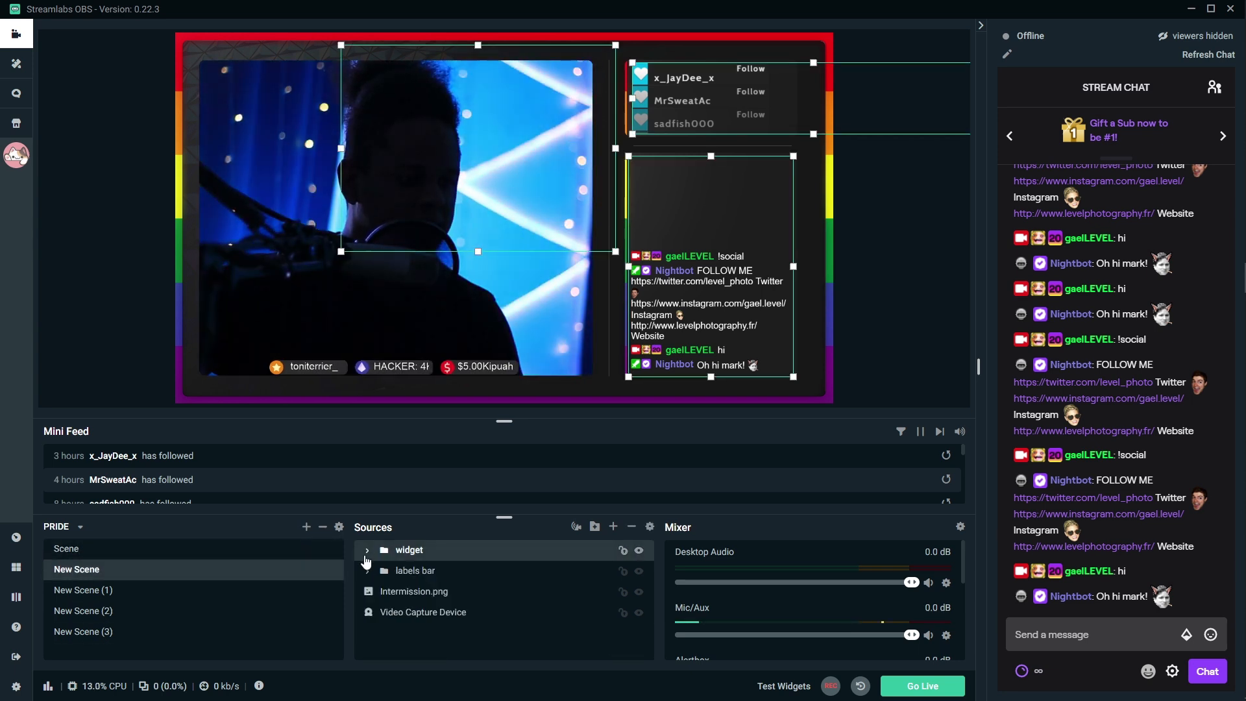
click(428, 616)
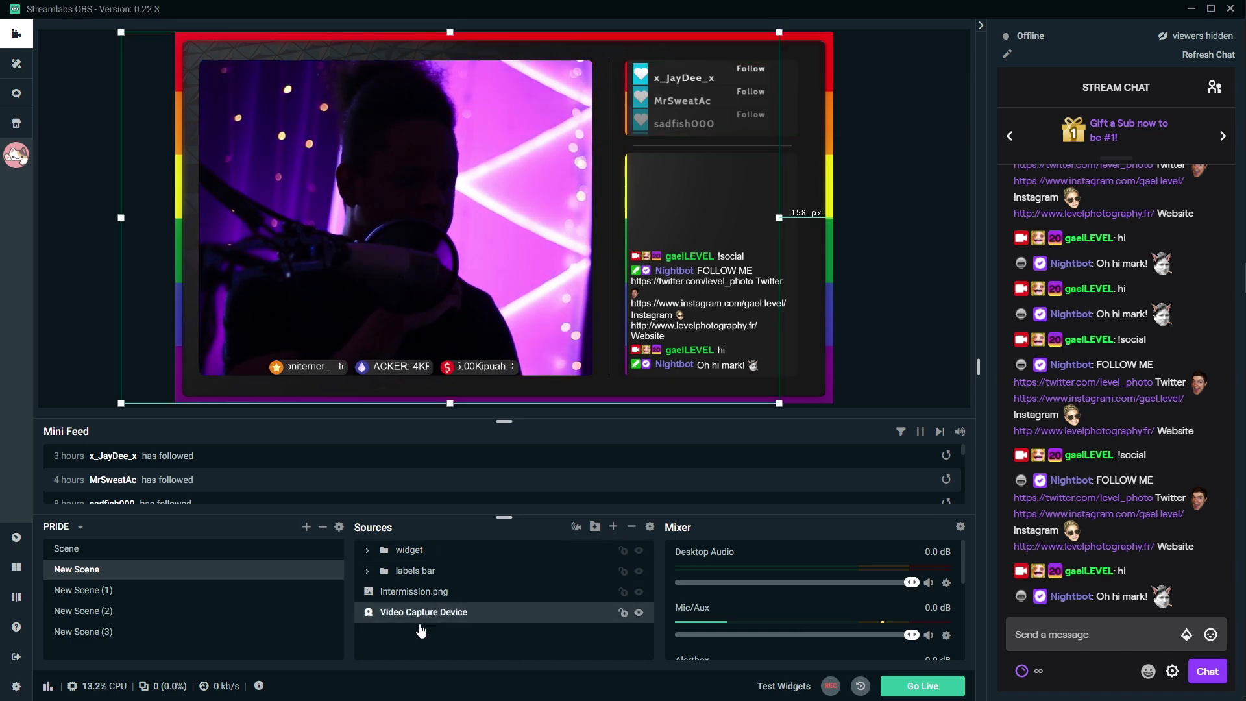
- Add the existing Alertbox to the game scene and place it in the upper-right area, about 30 px below the top edge
click(103, 591)
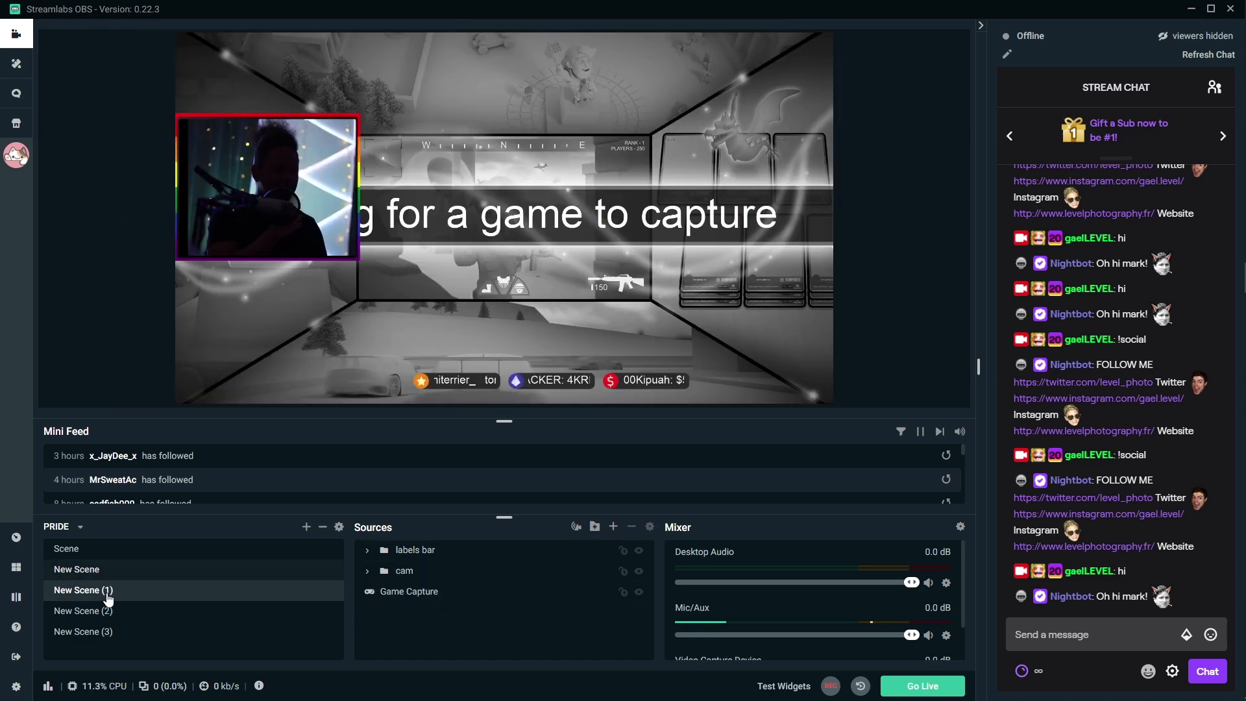
click(436, 594)
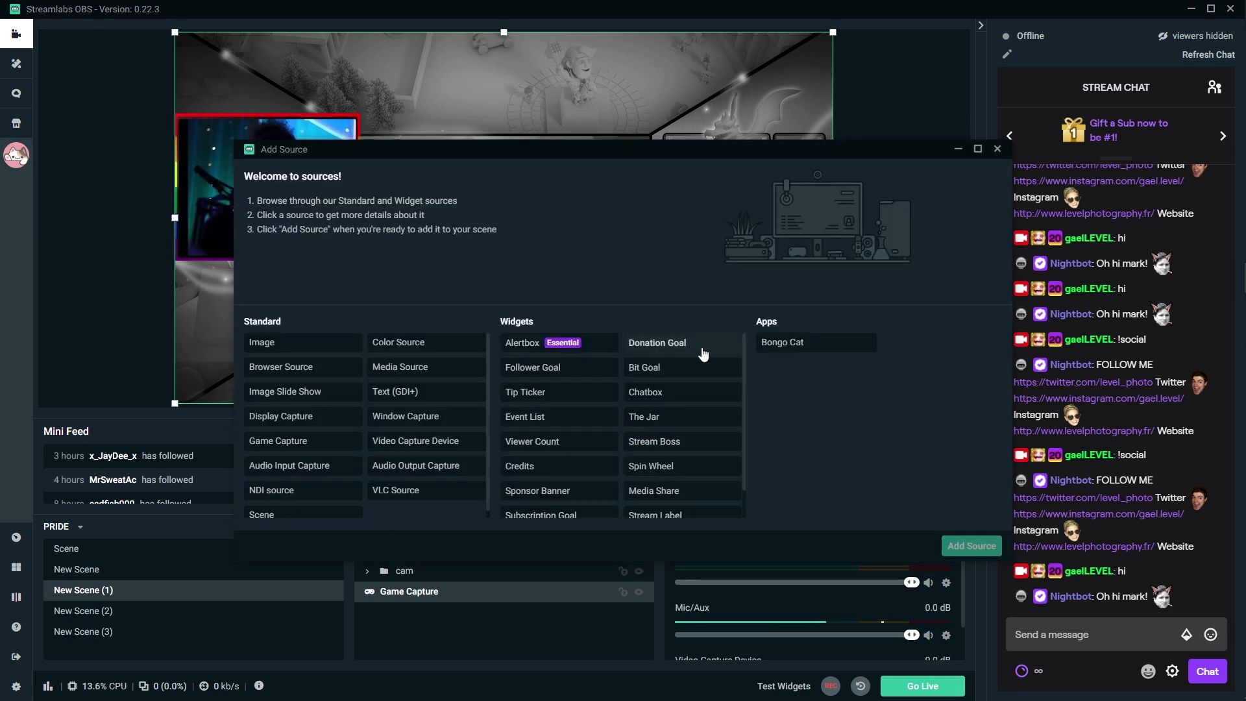
click(526, 343)
click(975, 547)
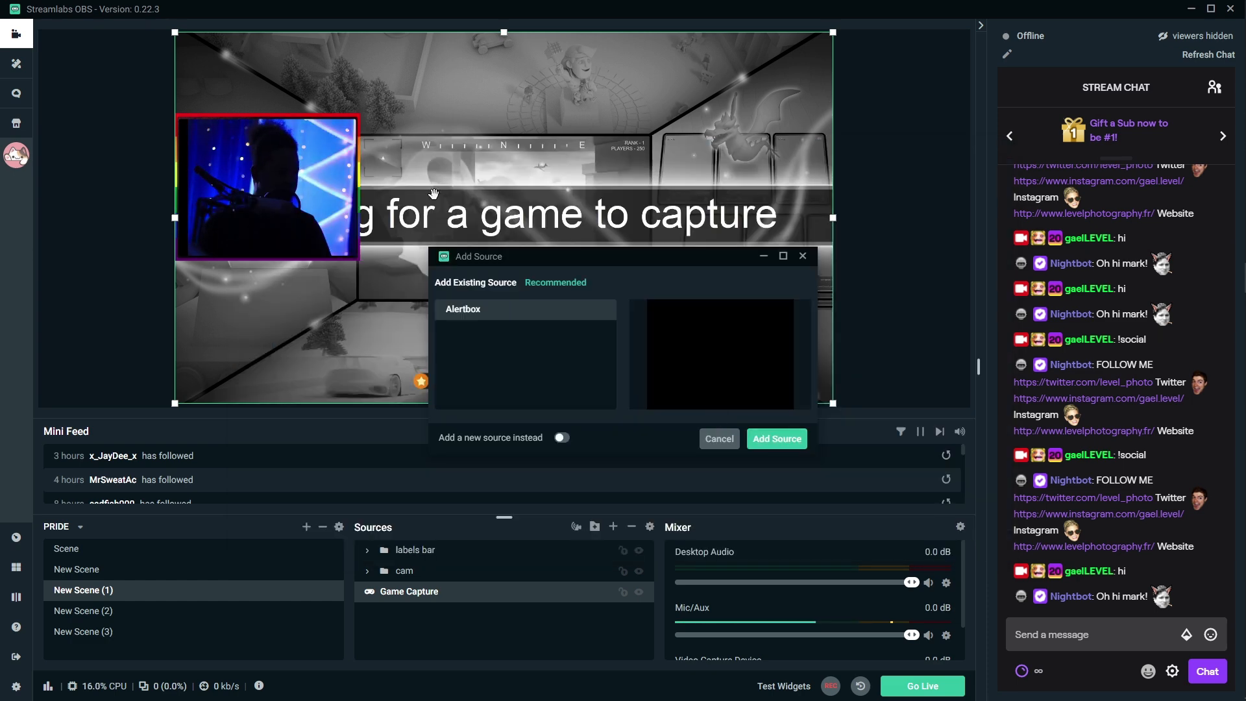
click(764, 441)
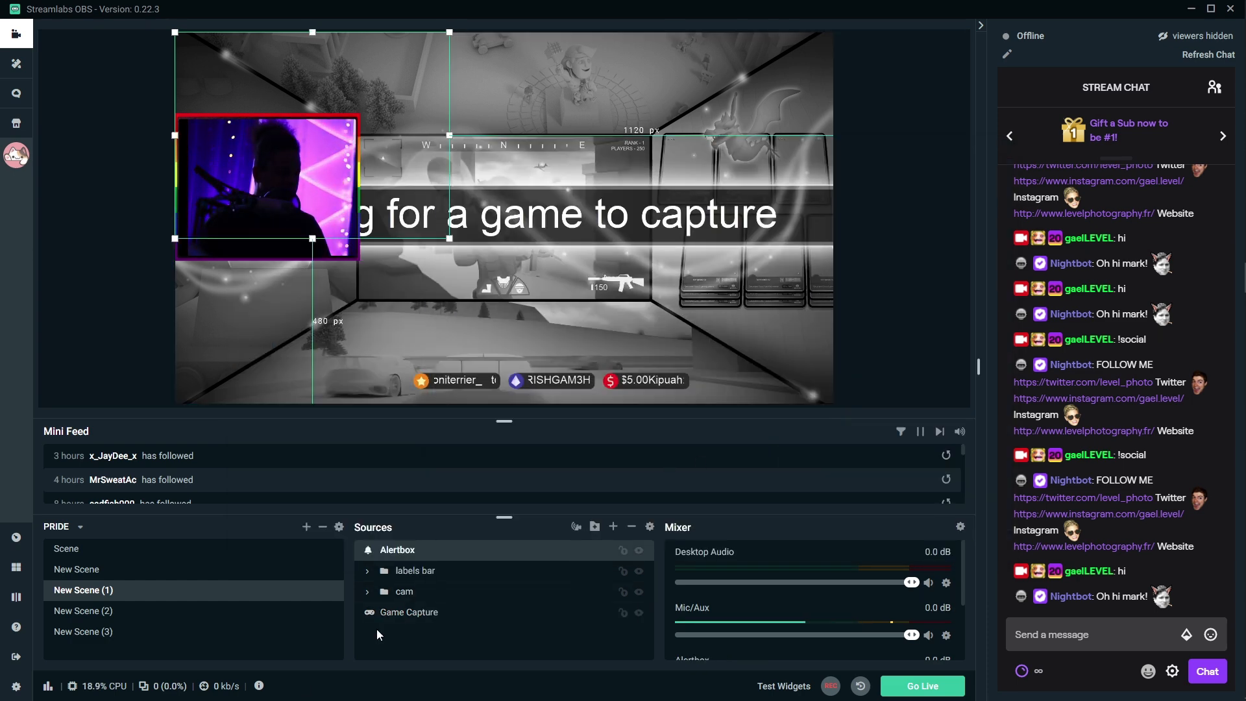
drag(337, 78, 713, 94)
- Mute the system sound and trigger a test Bits alert in the game scene
key(XF86AudioMute)
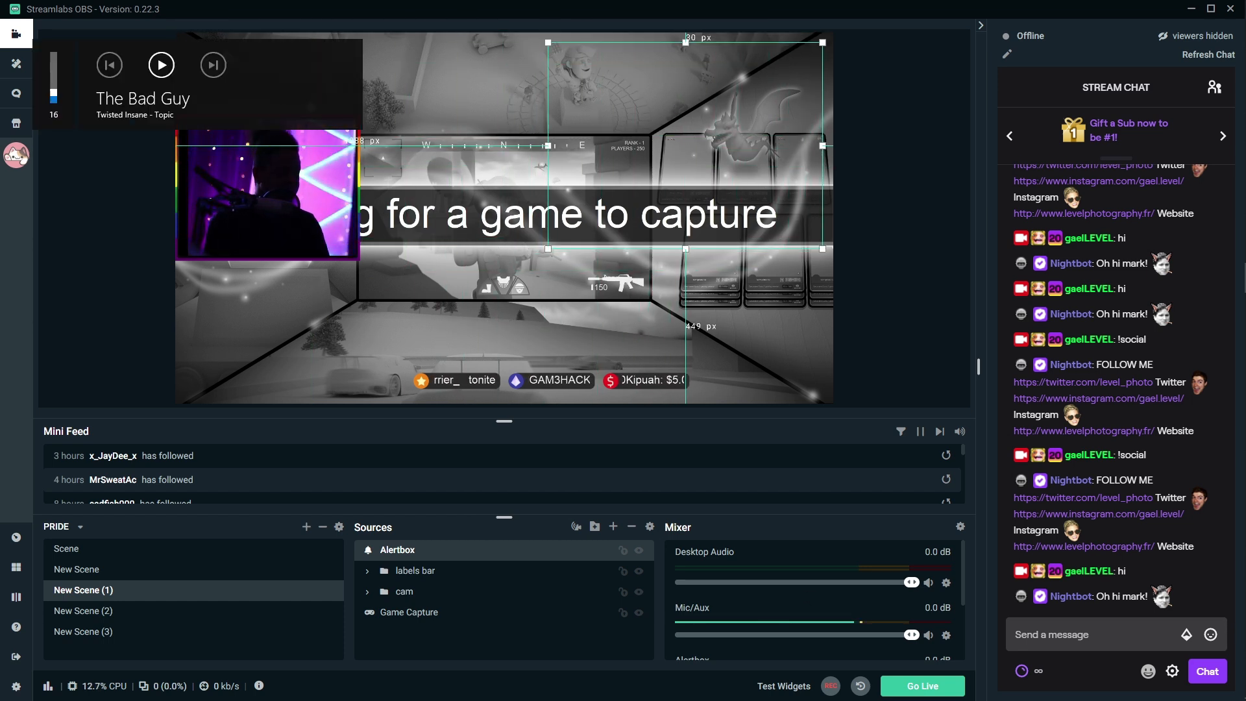
click(783, 688)
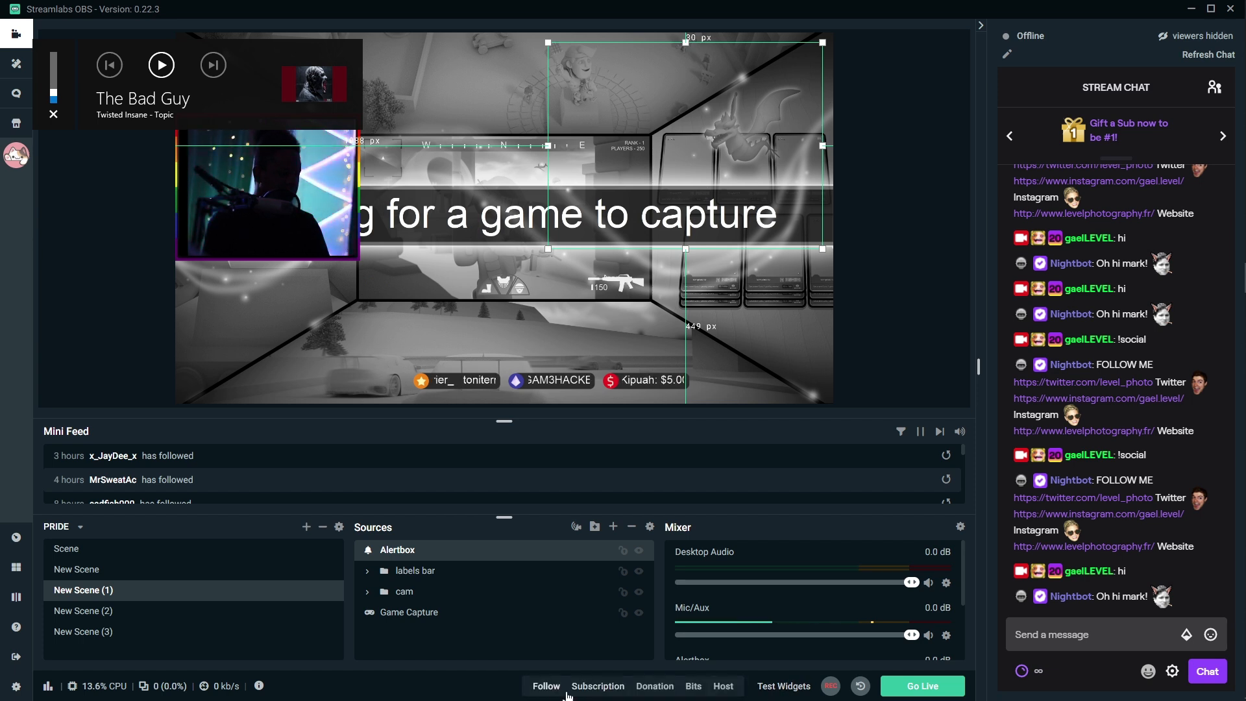
click(692, 686)
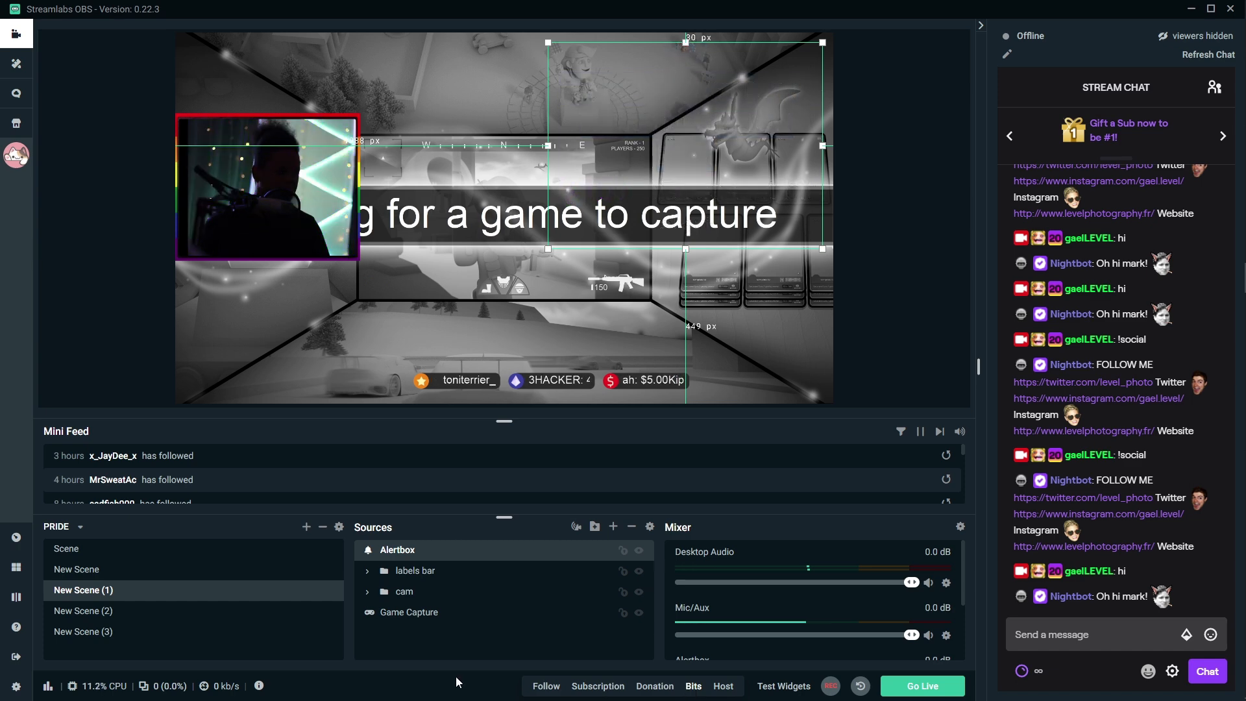
- Turn off "Shutdown source when not visible" for the intermission scene's Event List, and check it by switching to the game scene and back
click(77, 569)
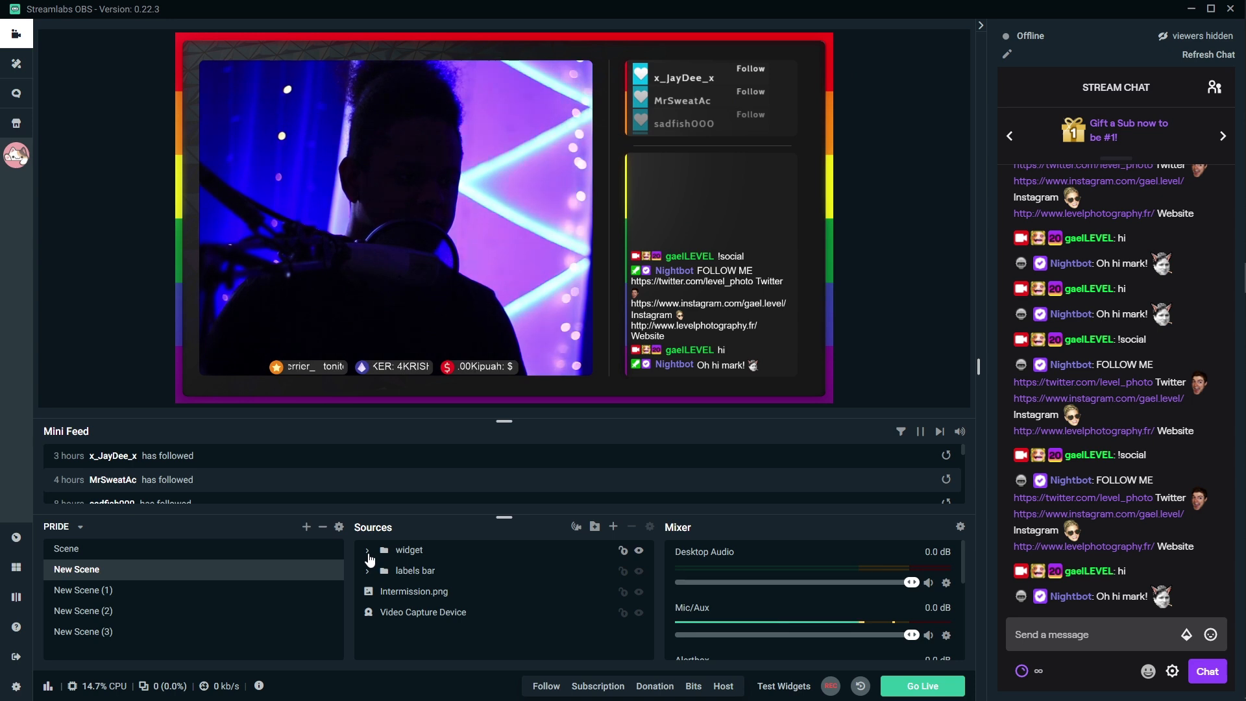
click(368, 554)
click(419, 592)
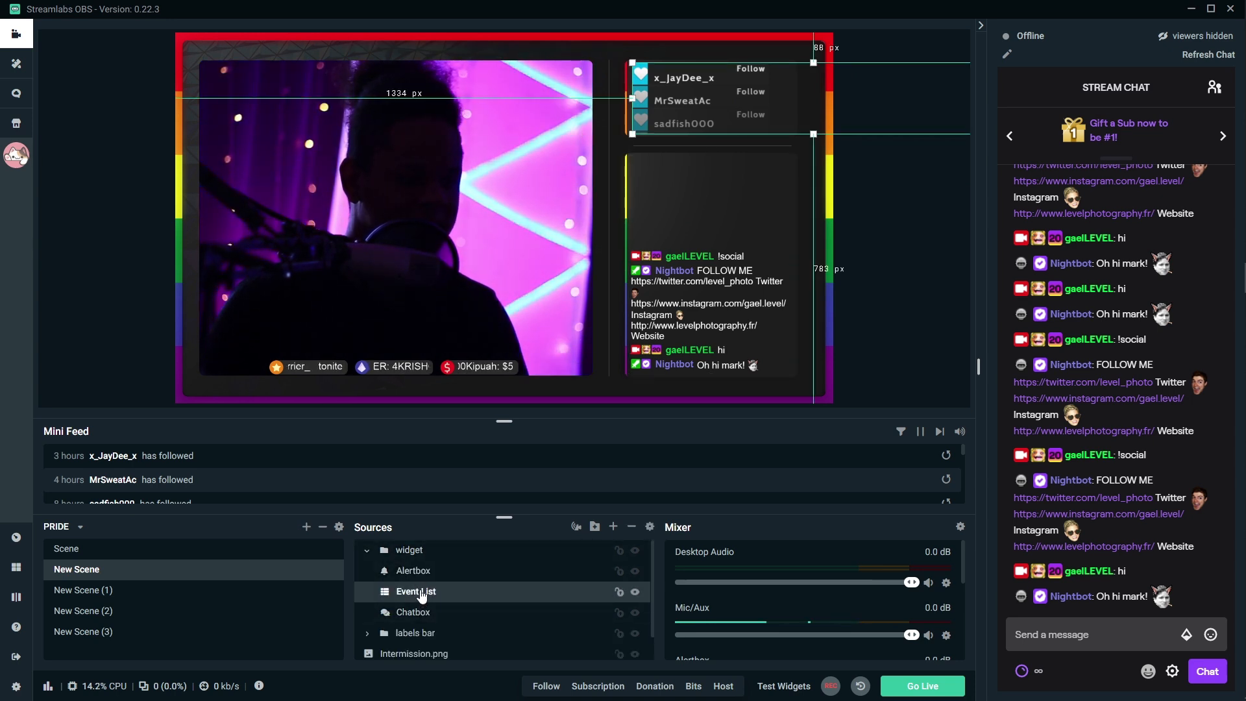
double_click(418, 592)
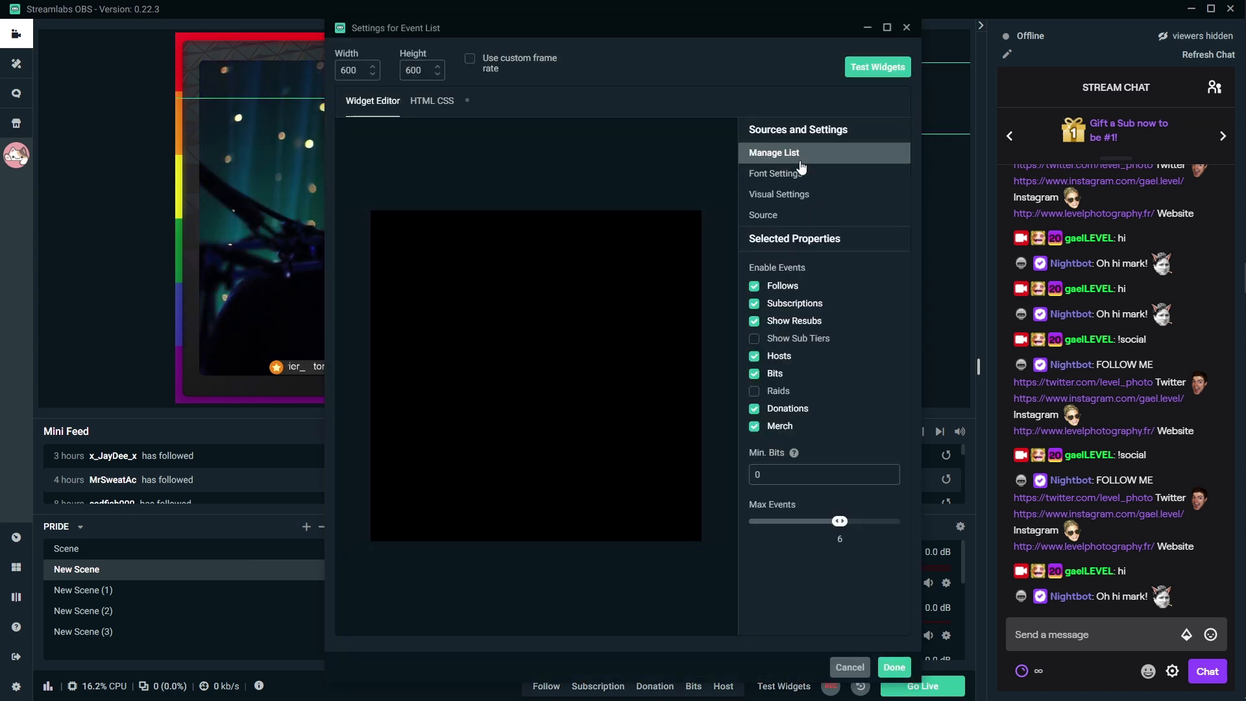
click(764, 215)
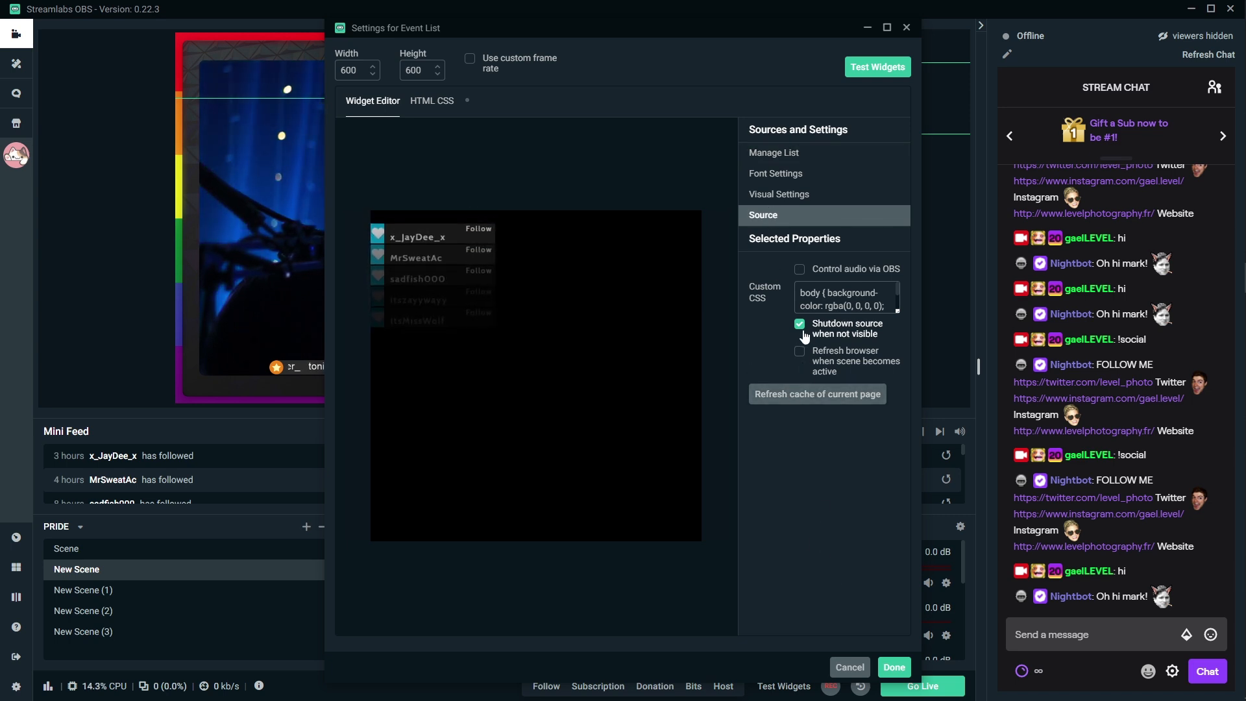
click(894, 668)
click(89, 592)
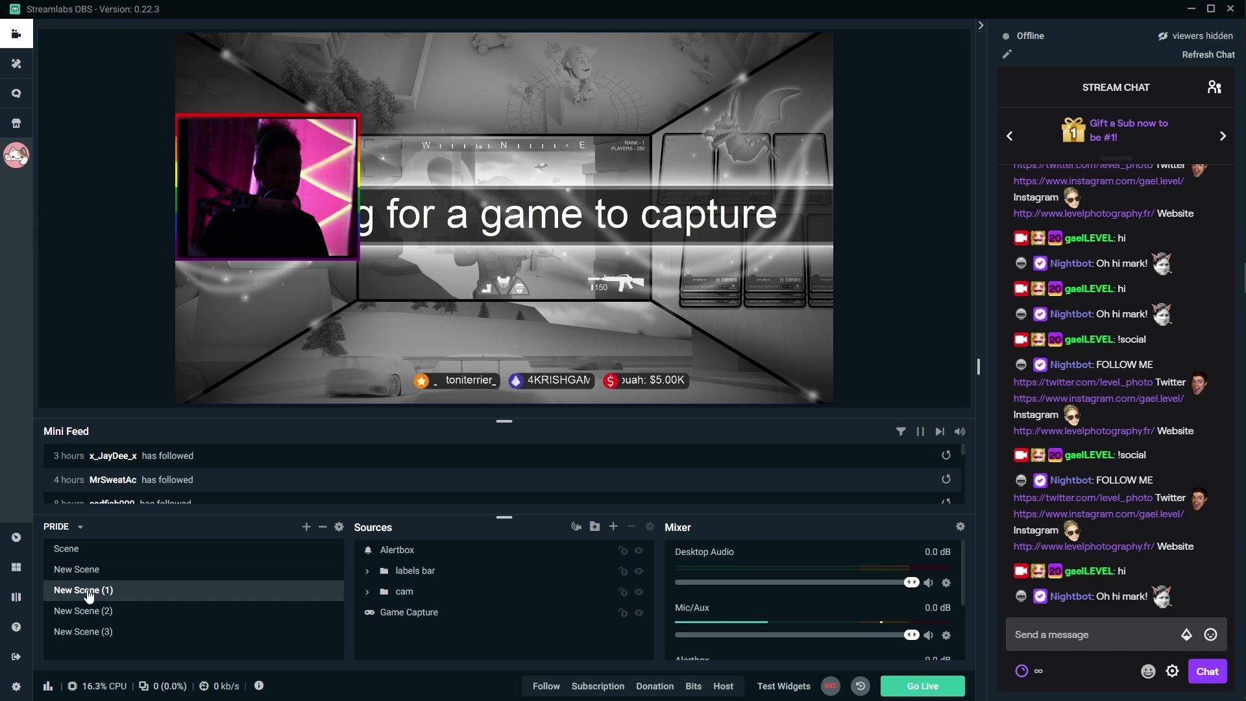
click(89, 577)
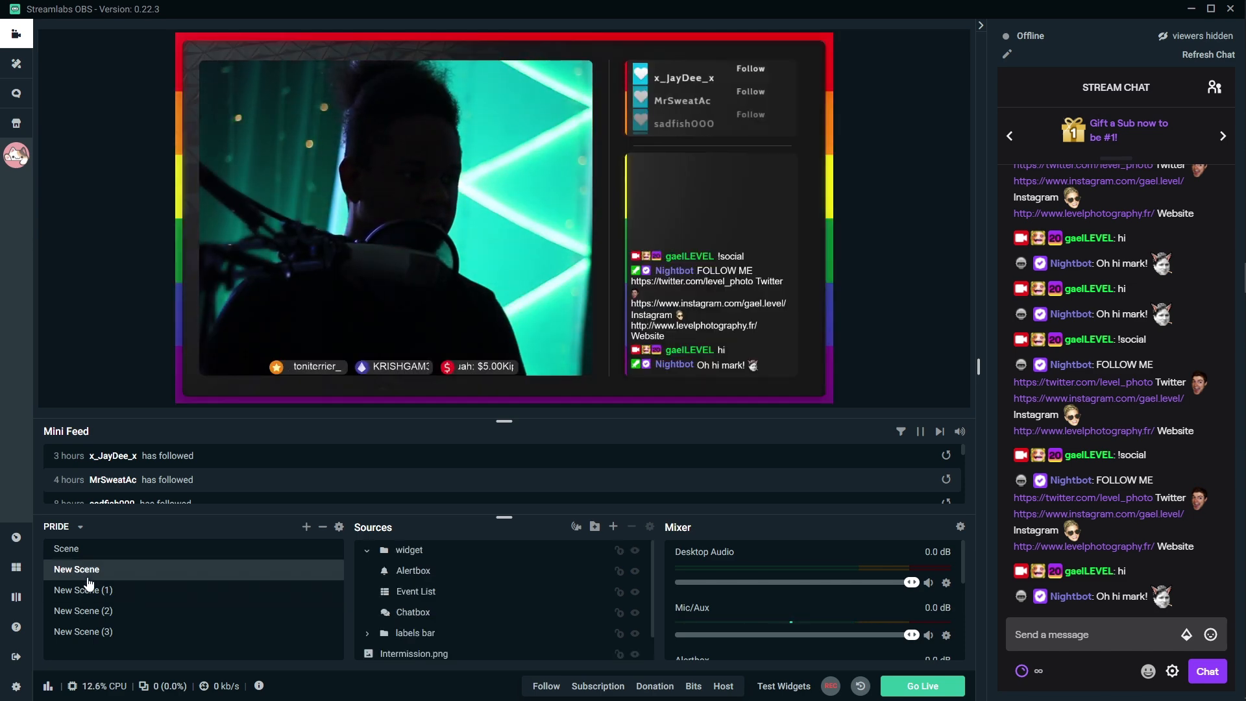
- Switch to the game scene and back to the intermission scene to check that the widgets keep their content
click(90, 590)
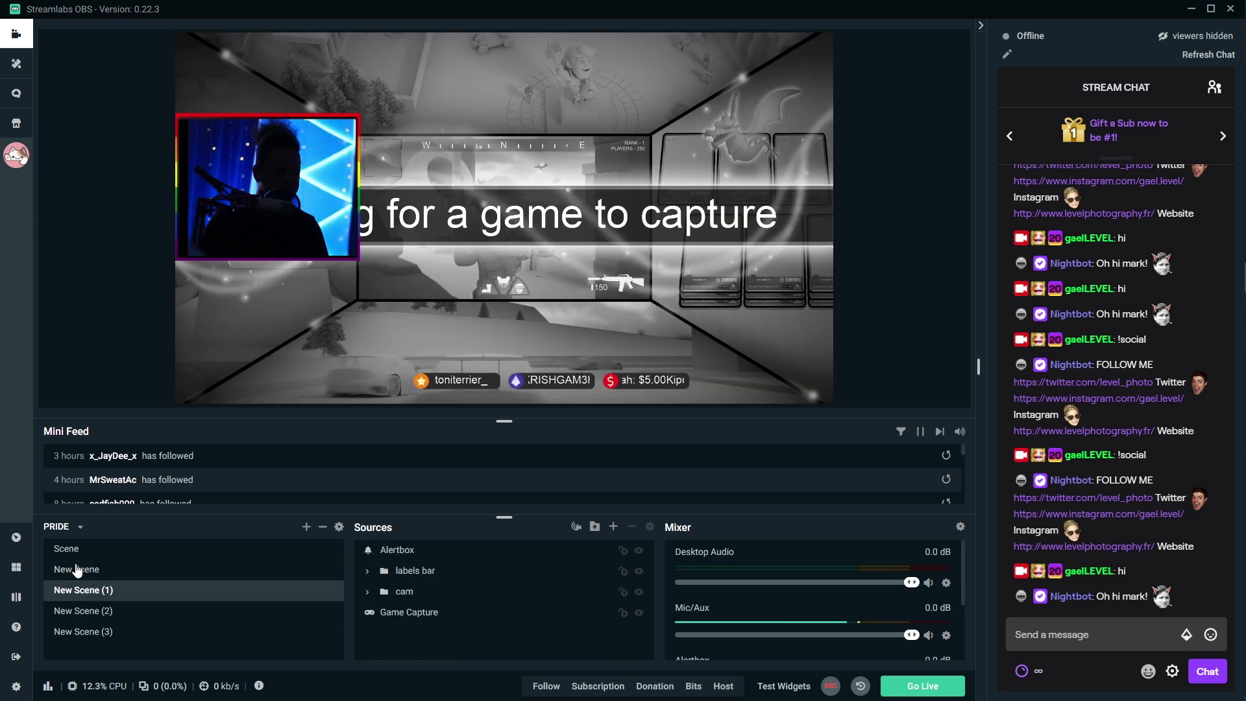
click(76, 570)
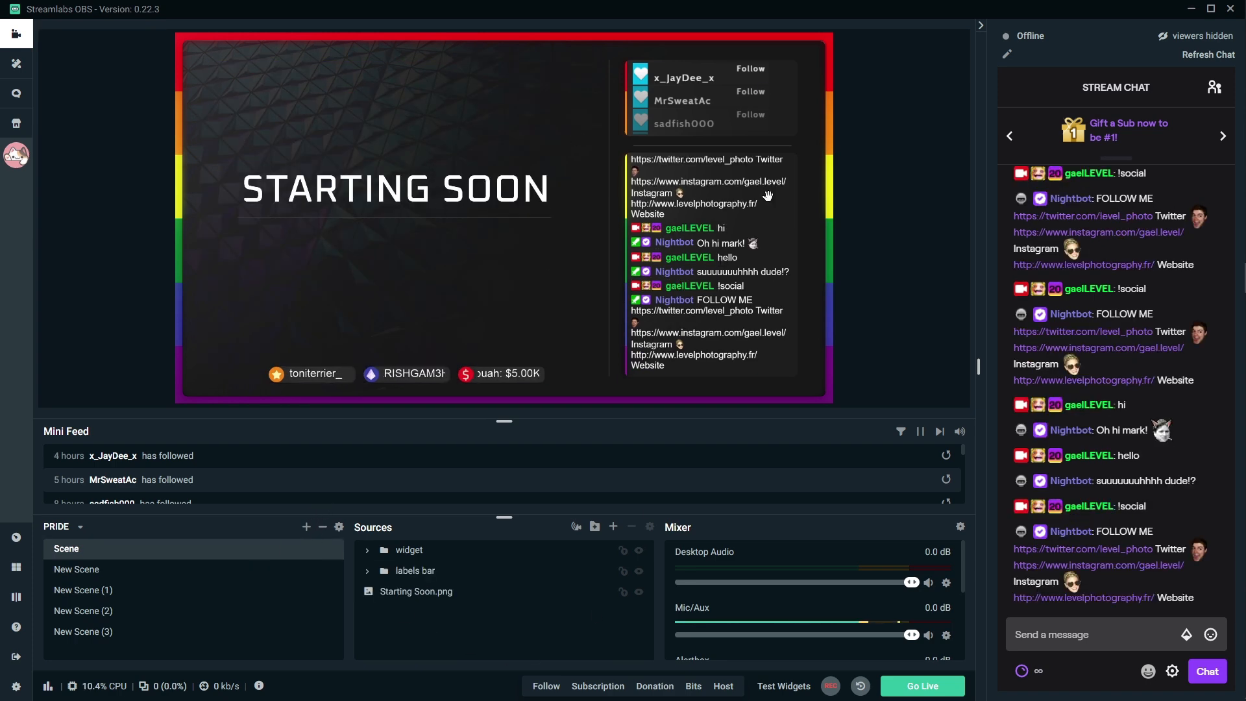
- Create a new scene with the default name and add Background2.png from the PRIDE PNG folder as its image source
click(307, 528)
click(725, 417)
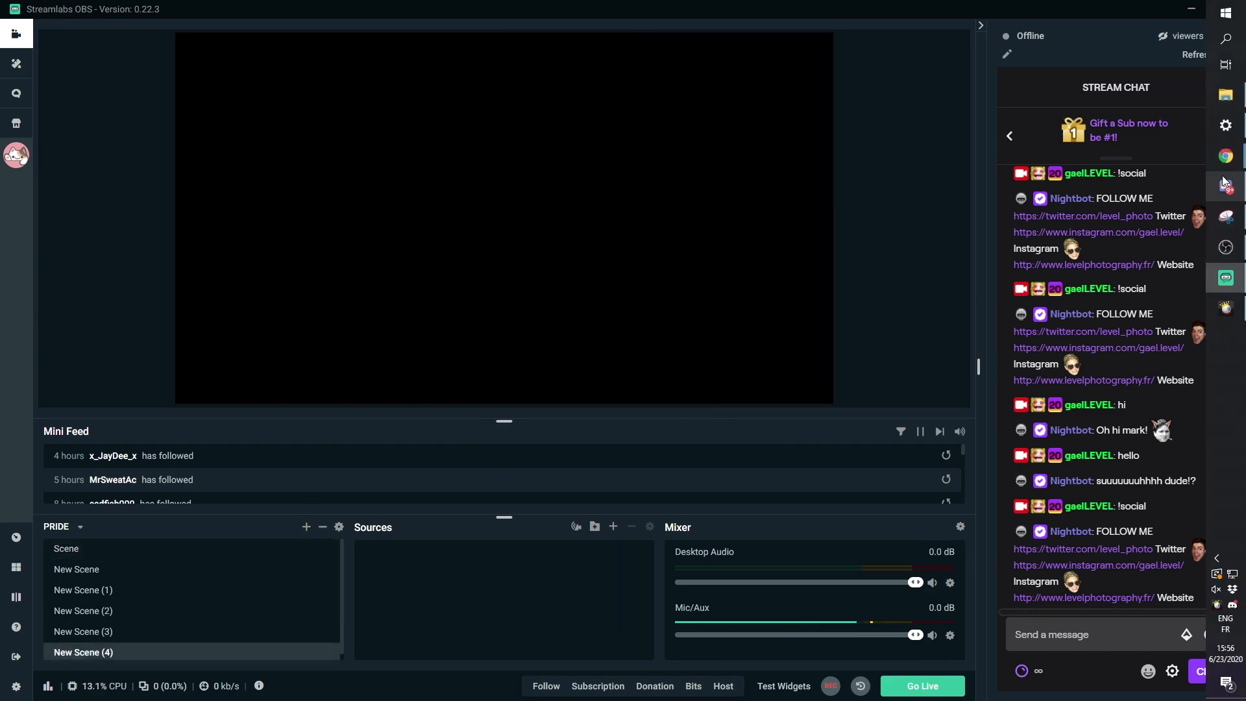
click(1227, 98)
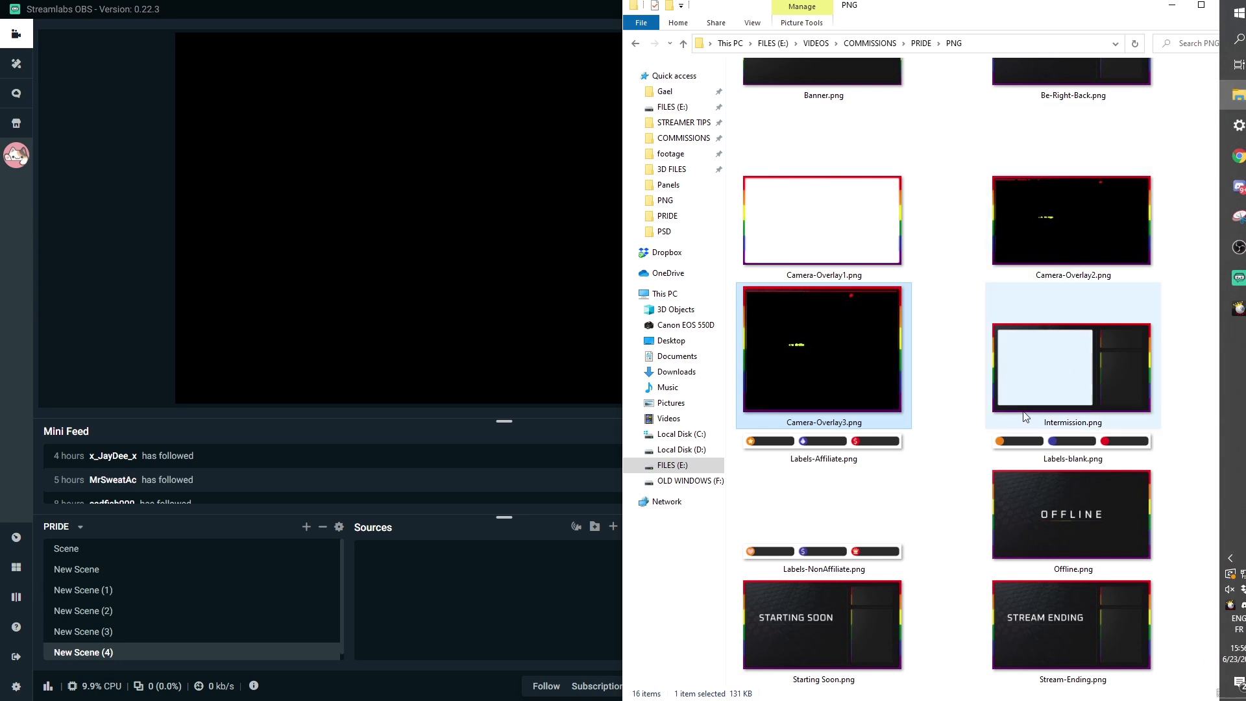
scroll(980, 455, up, 5)
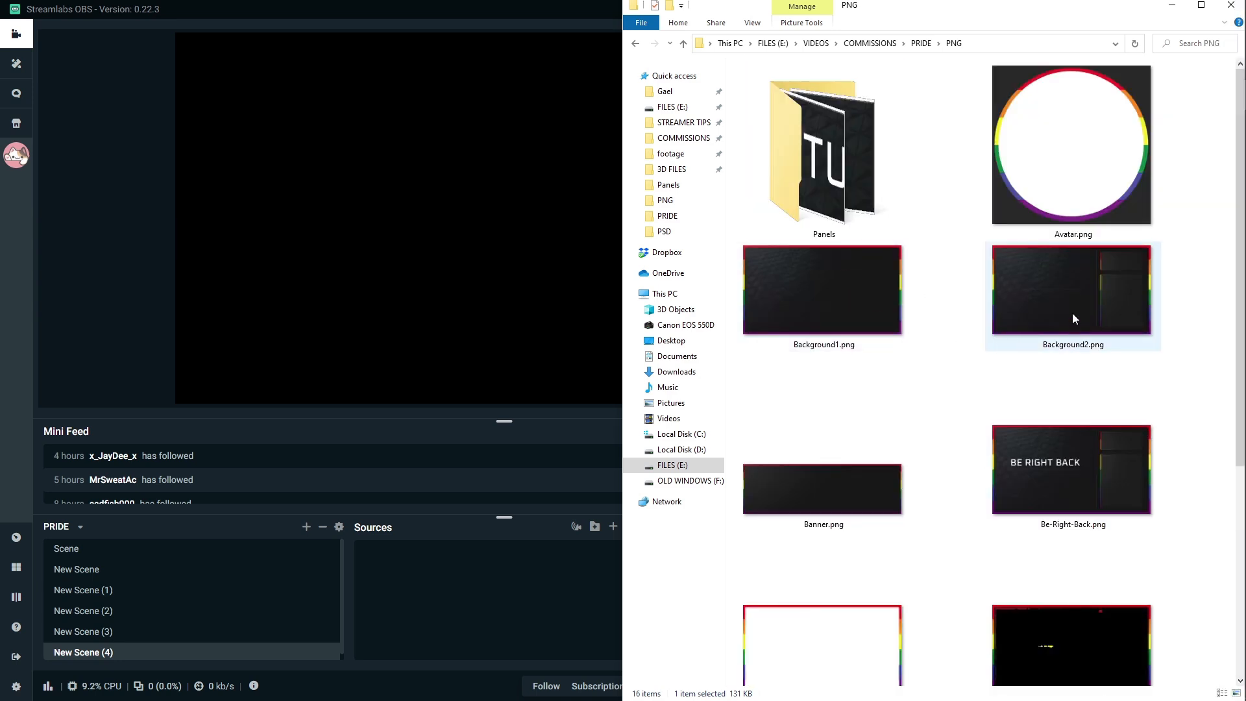
drag(1072, 314, 441, 286)
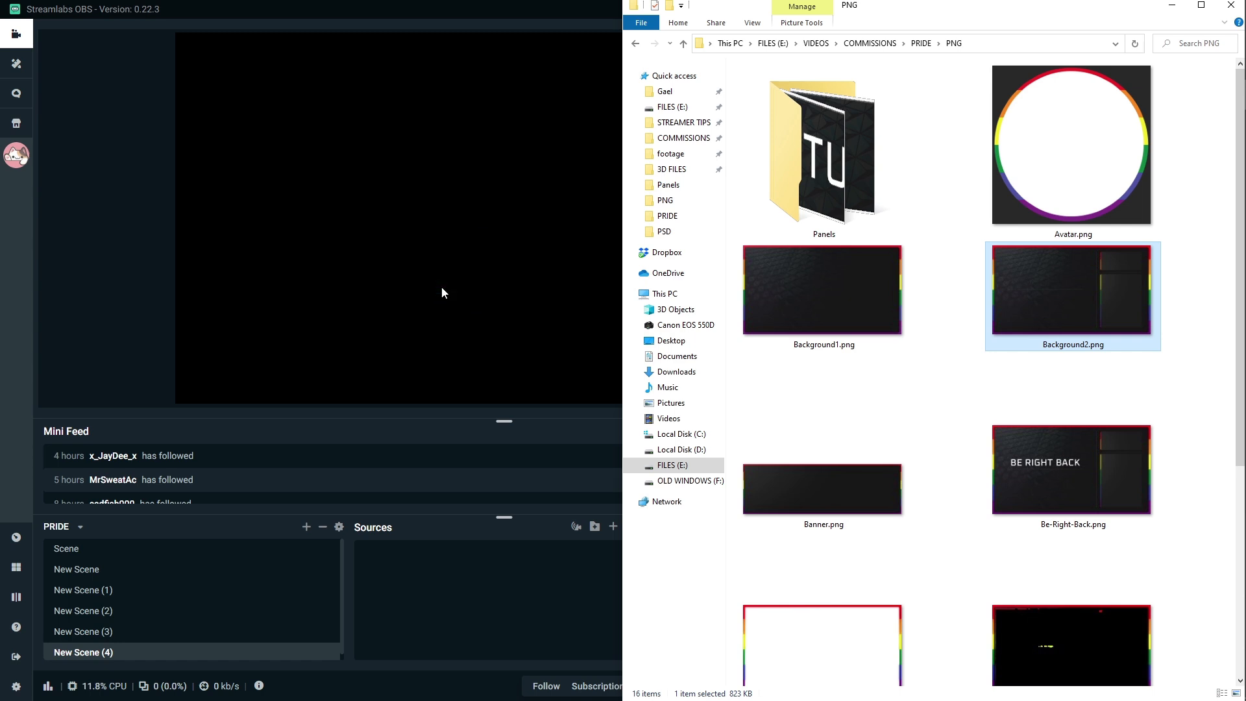
click(414, 612)
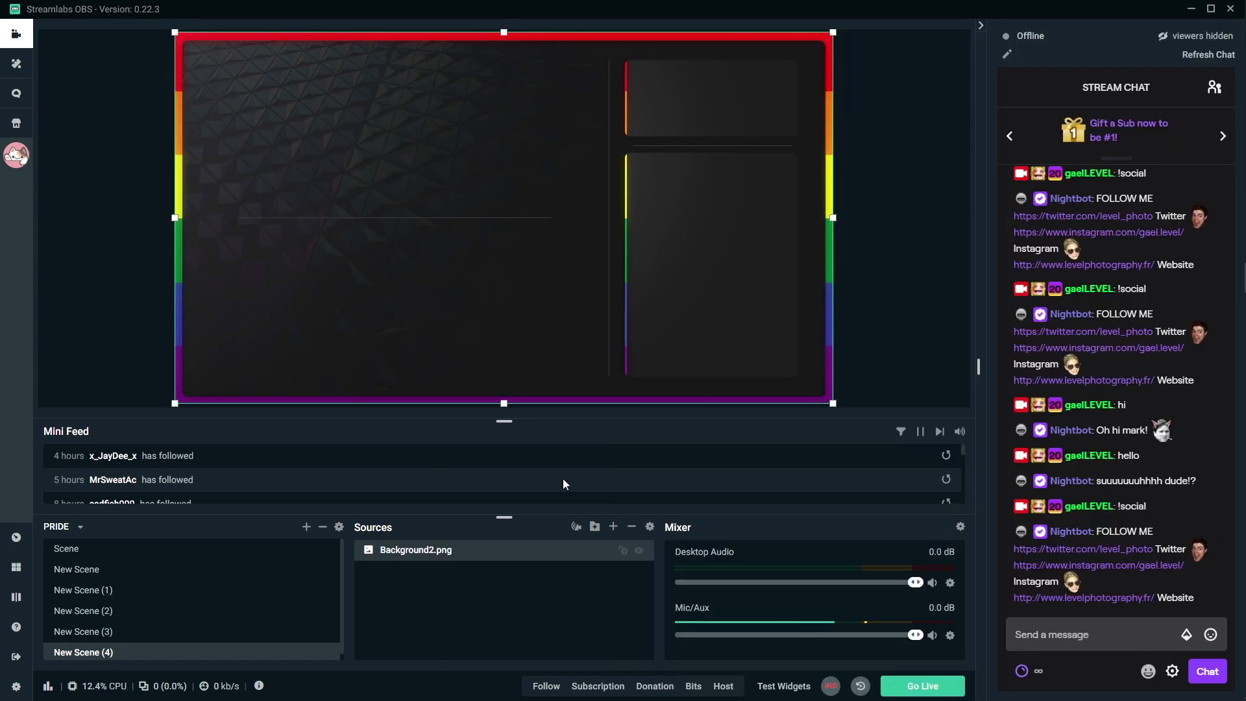
- Add a Text (GDI+) source with the default name to the new scene and enter the text "Debut du stream"
click(613, 526)
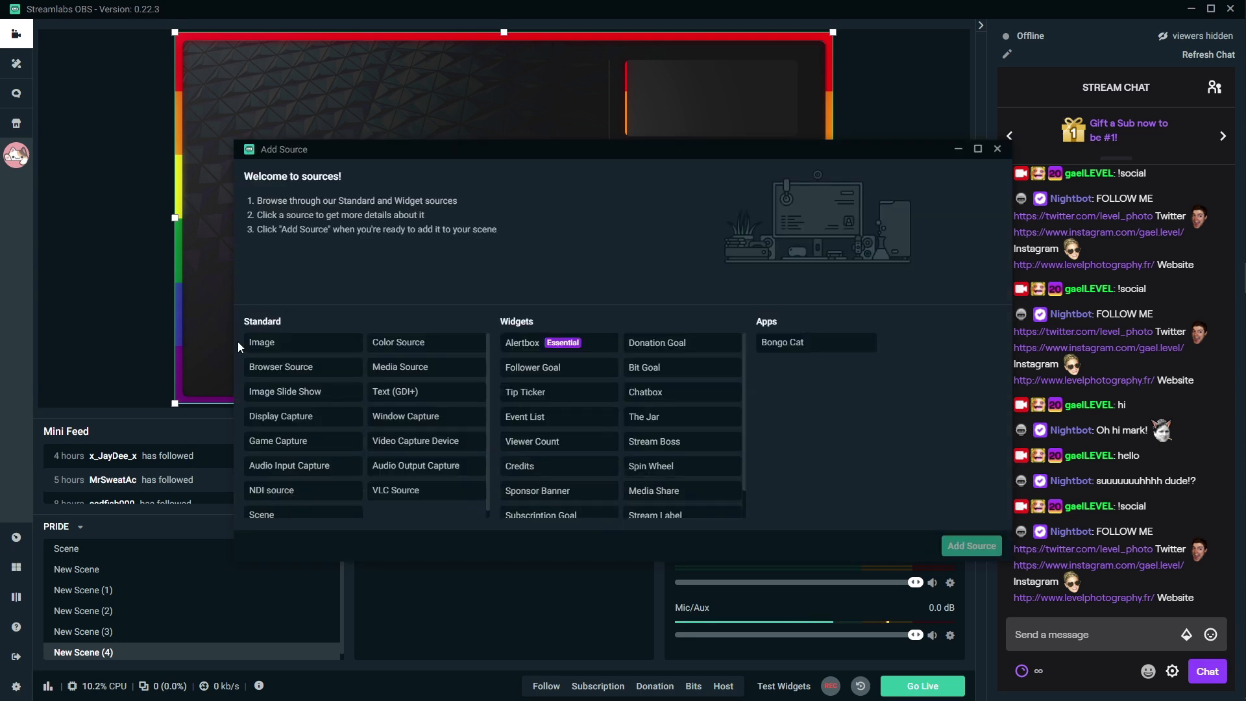
click(387, 397)
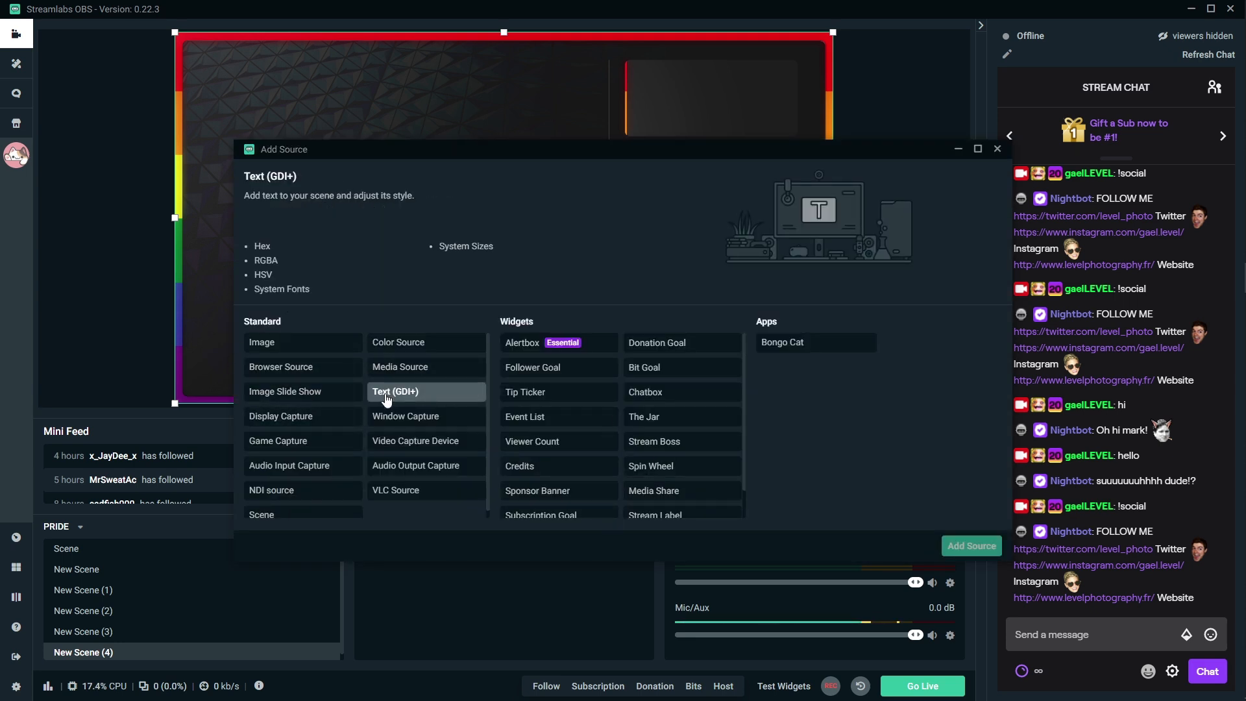
click(982, 550)
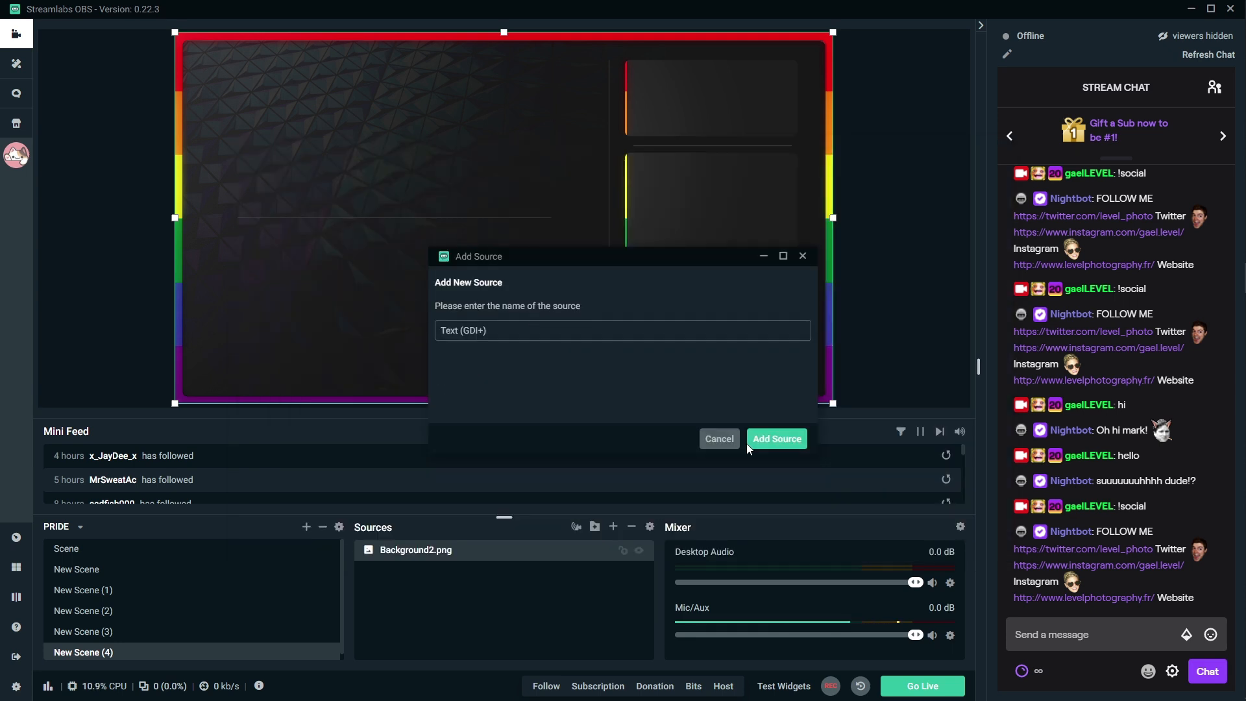
click(793, 440)
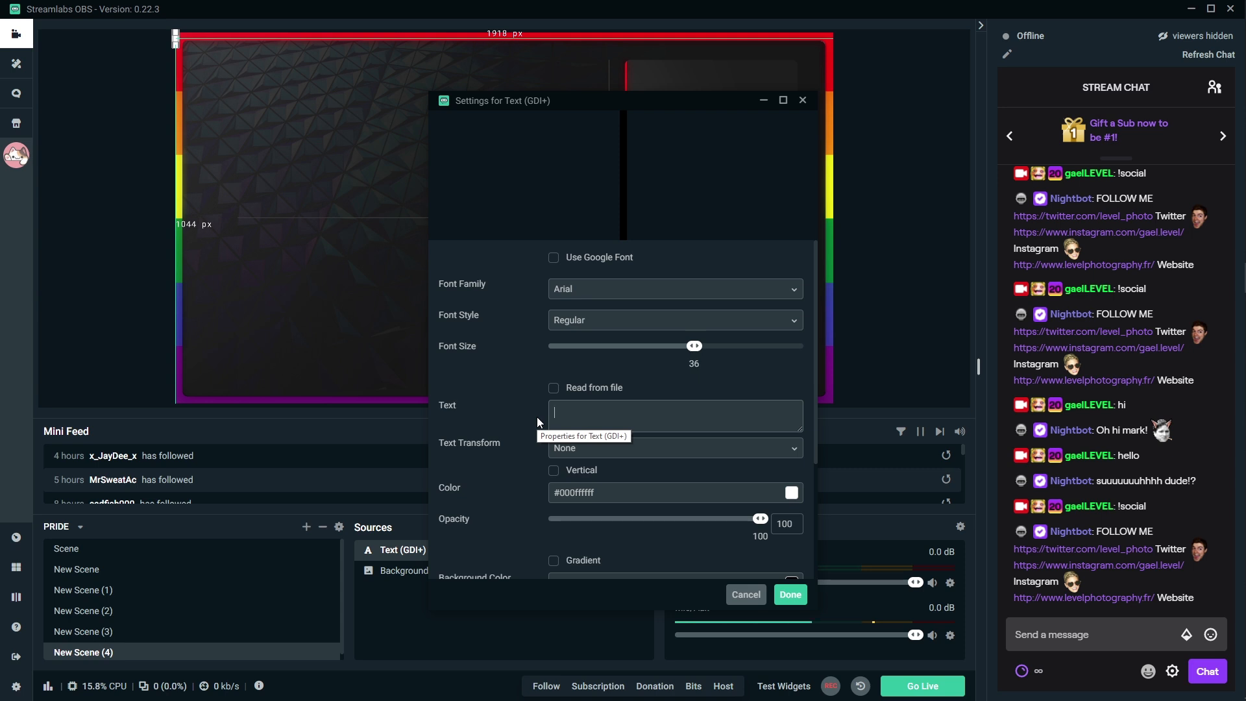
text(Debu)
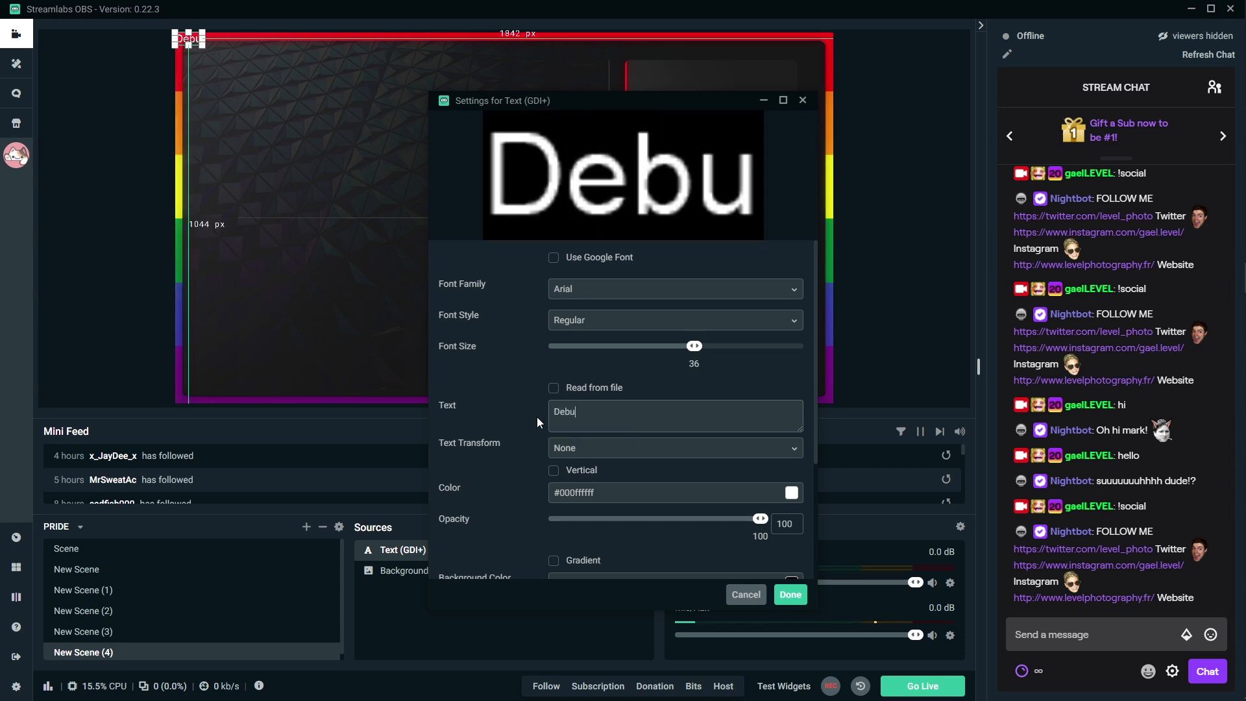
text(t du stream)
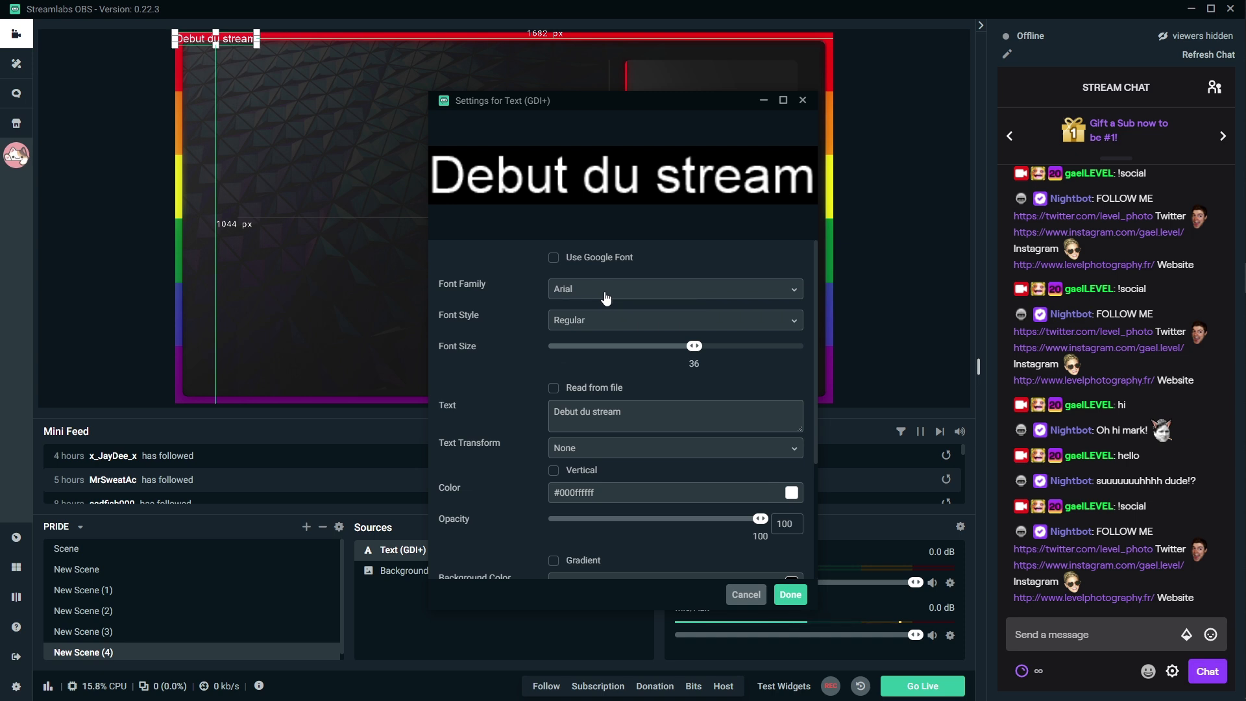
- Set the title's font family to Oxanium Medium and its size to 144, keeping the Regular style
click(638, 289)
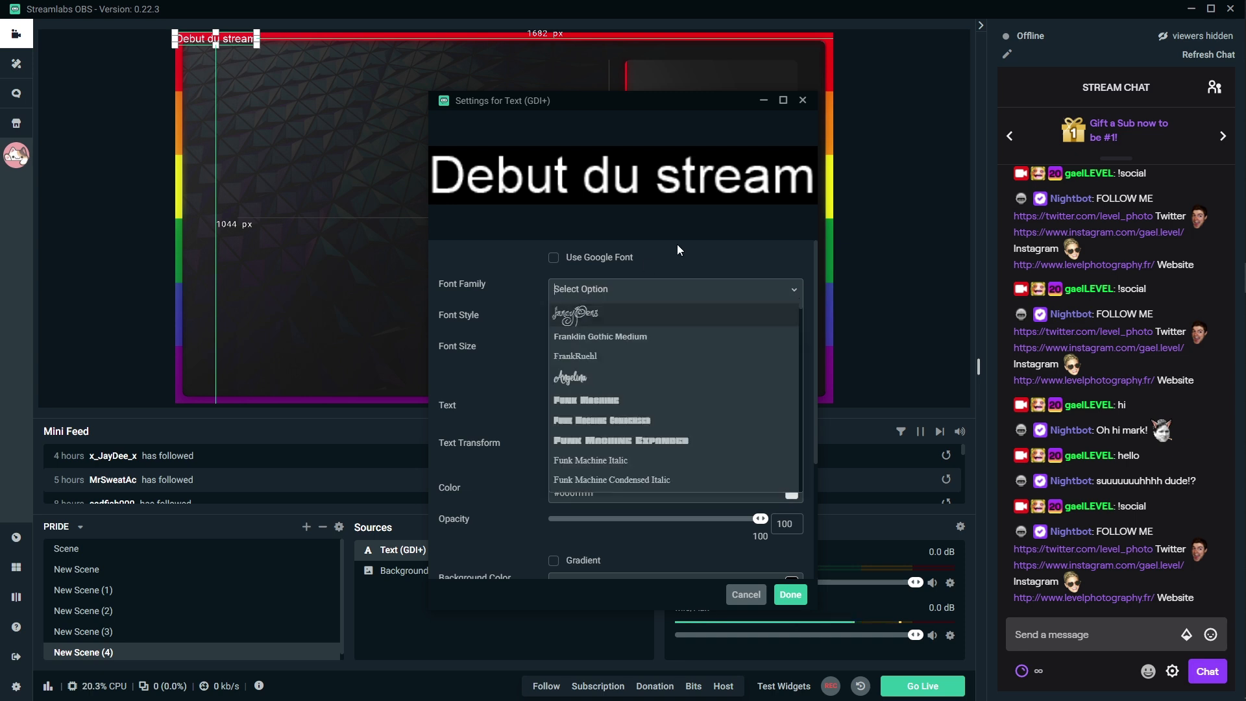
text(oxan)
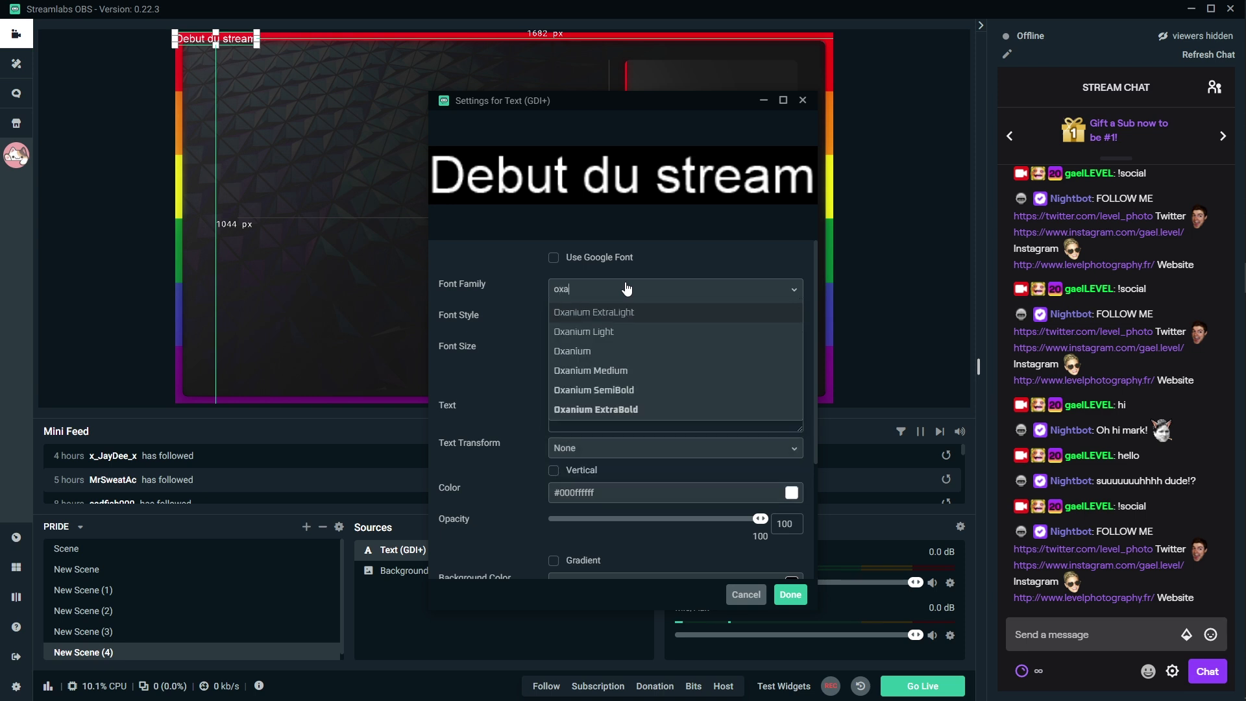
click(615, 378)
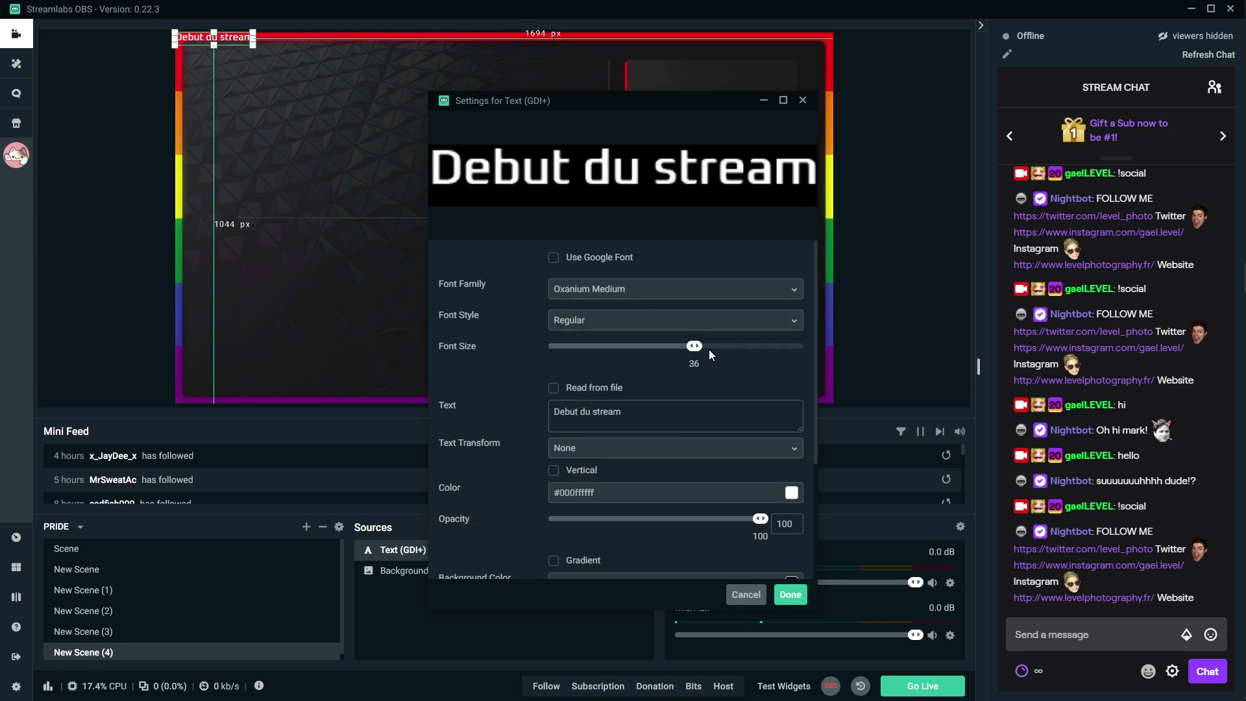
drag(695, 346, 782, 349)
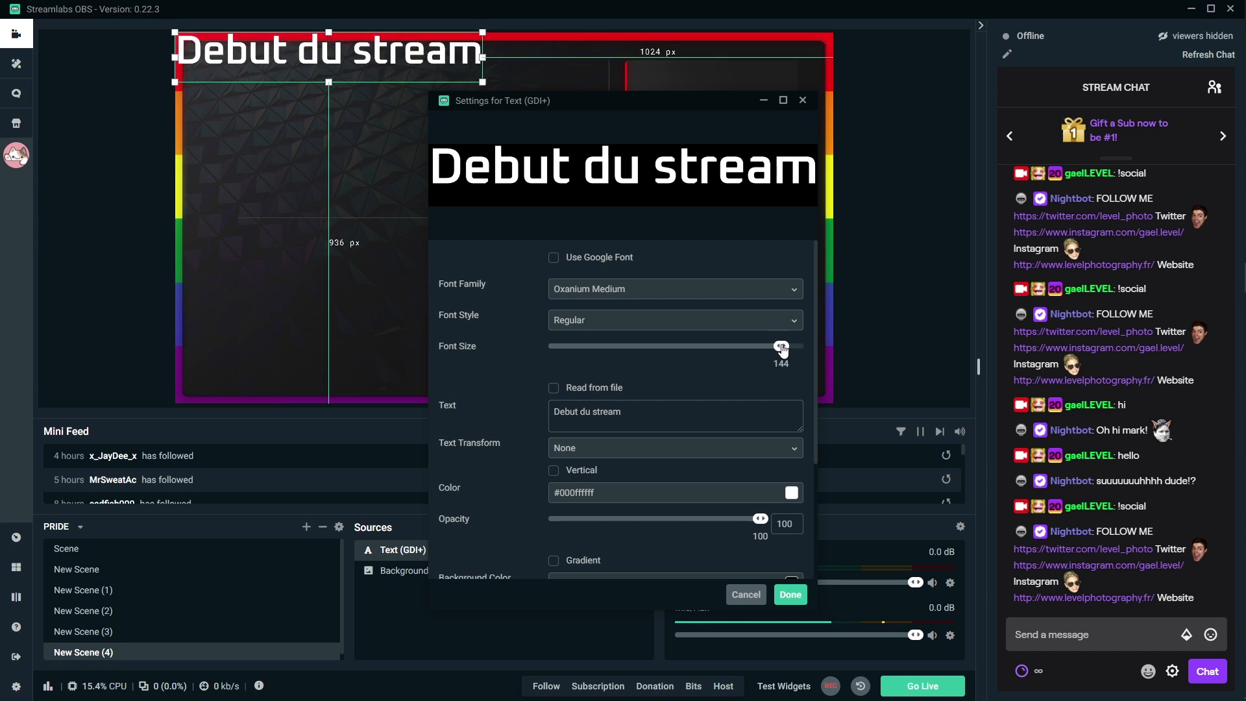
click(727, 326)
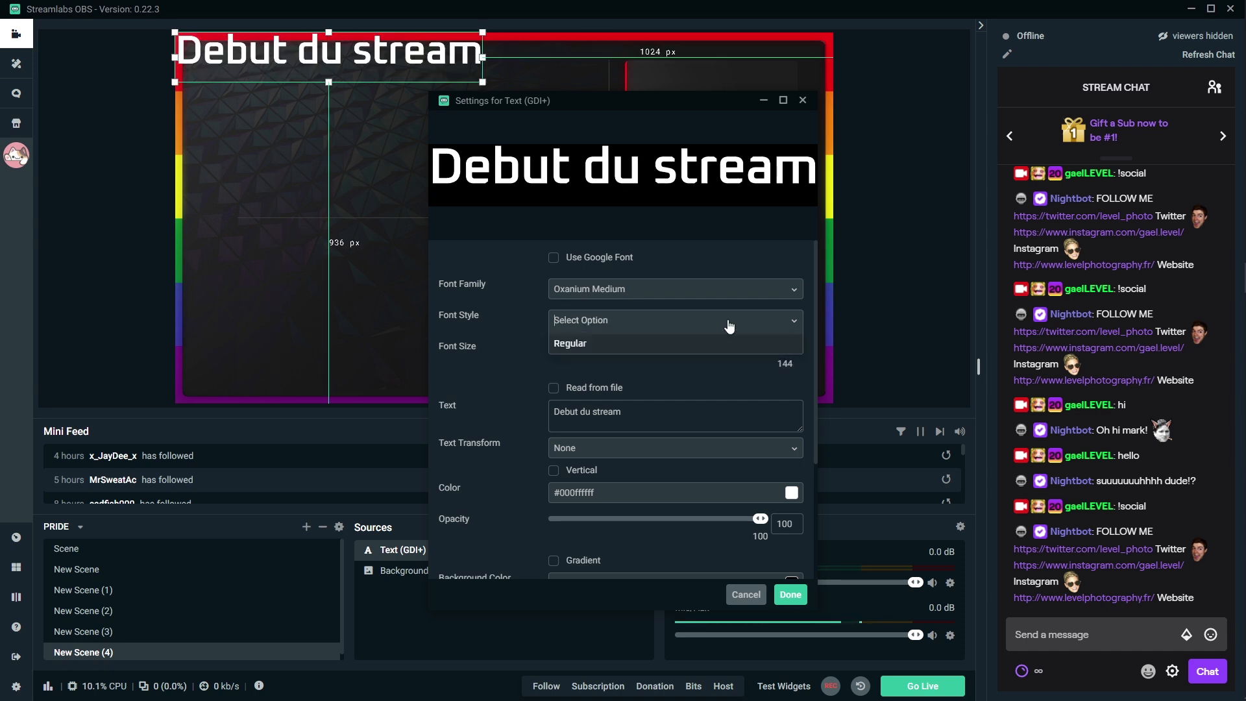
key(Return)
- Transform the title to Uppercase and place it just above the background's divider line, about 115 px from the left and 422 px from the top
click(566, 448)
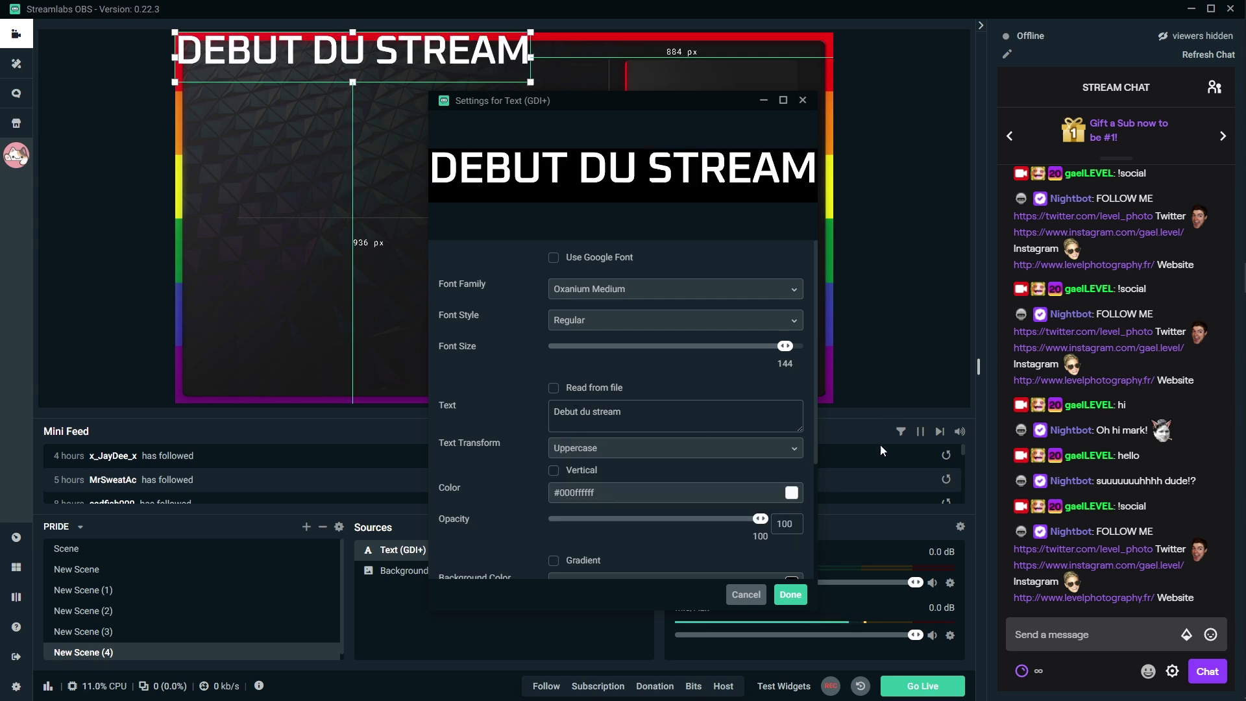
click(790, 594)
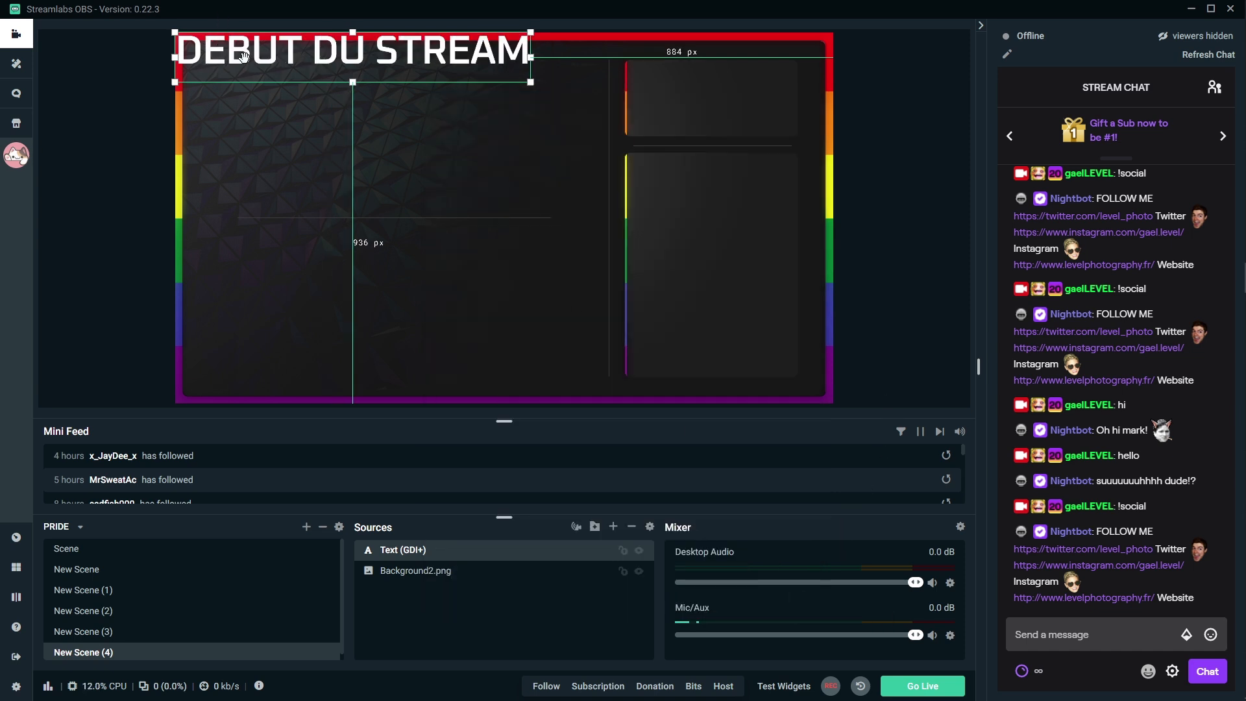
drag(254, 57, 294, 205)
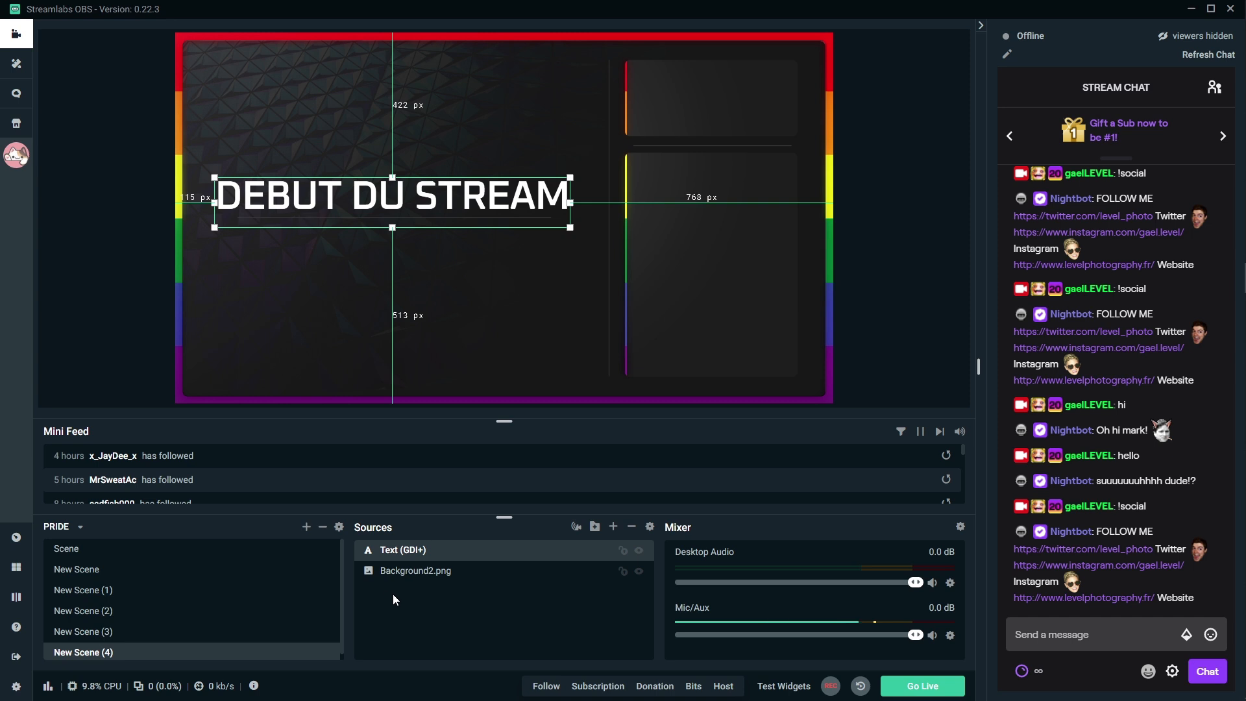
click(72, 265)
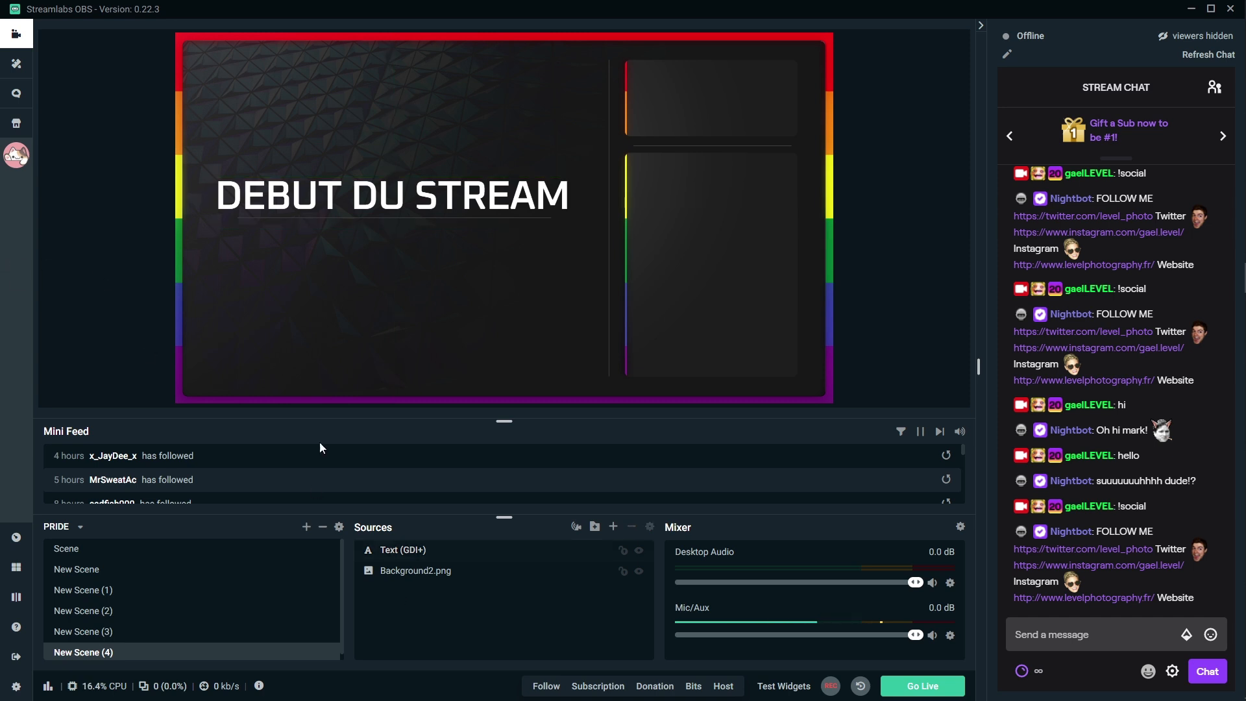
- Paste the copied widget folder into the new scene above the title text, and clear the selection
right_click(416, 606)
click(467, 434)
click(107, 277)
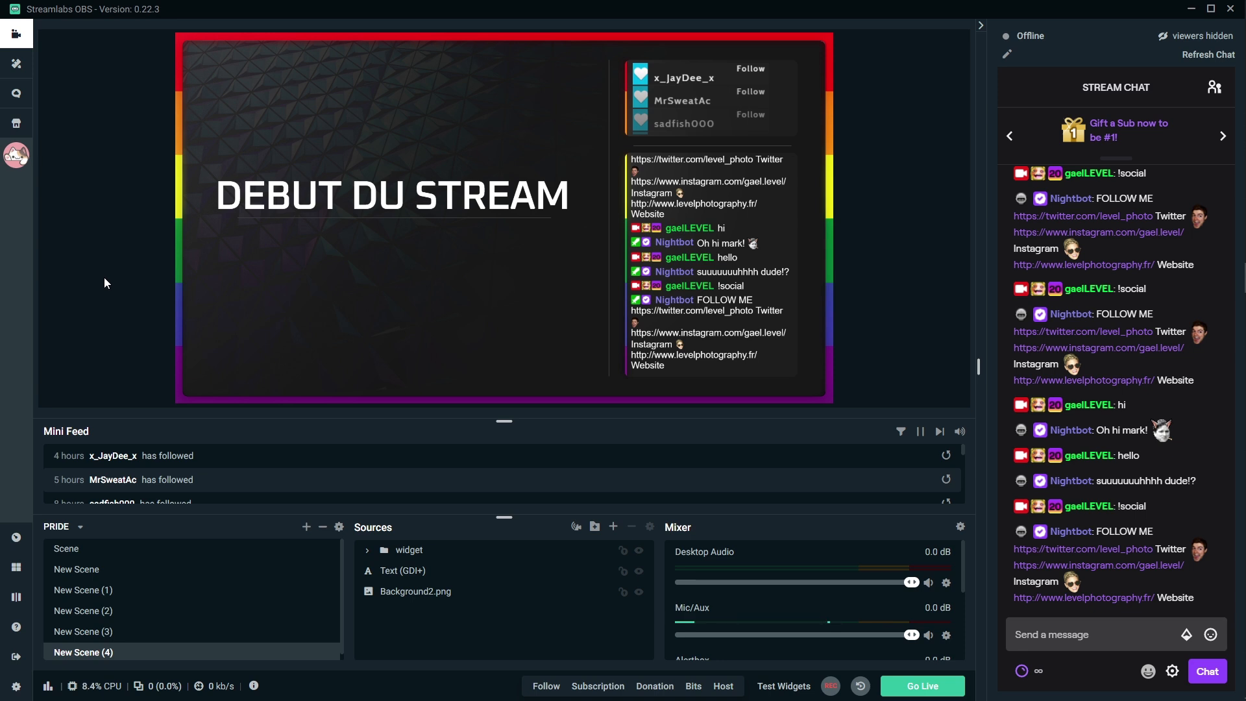
- Add a Color Correction filter with its default name to the Background2.png source
click(406, 592)
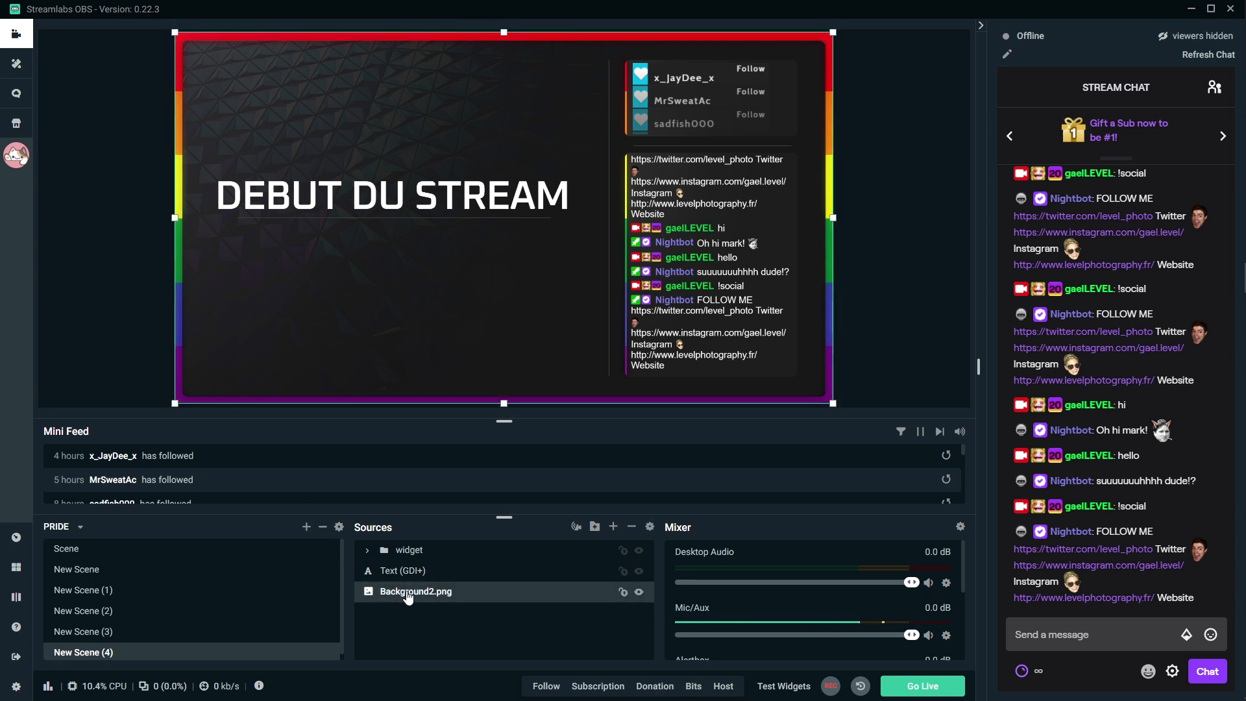
right_click(406, 592)
click(438, 435)
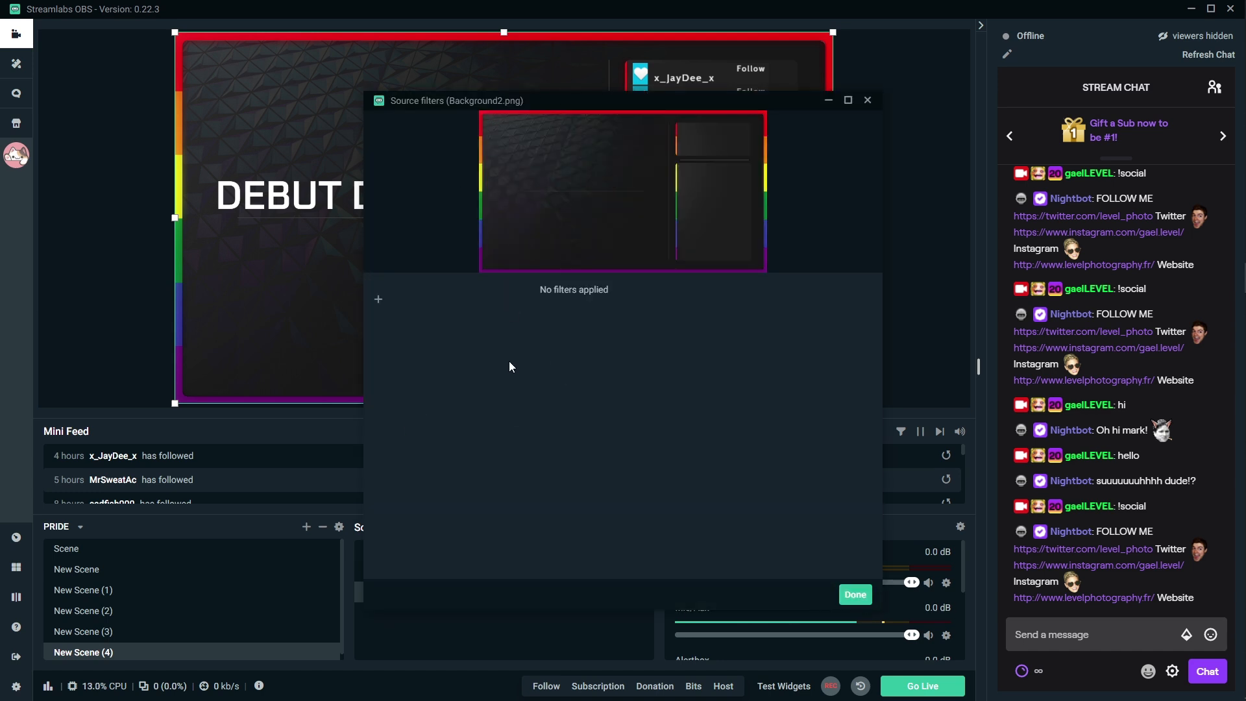
click(378, 302)
click(666, 278)
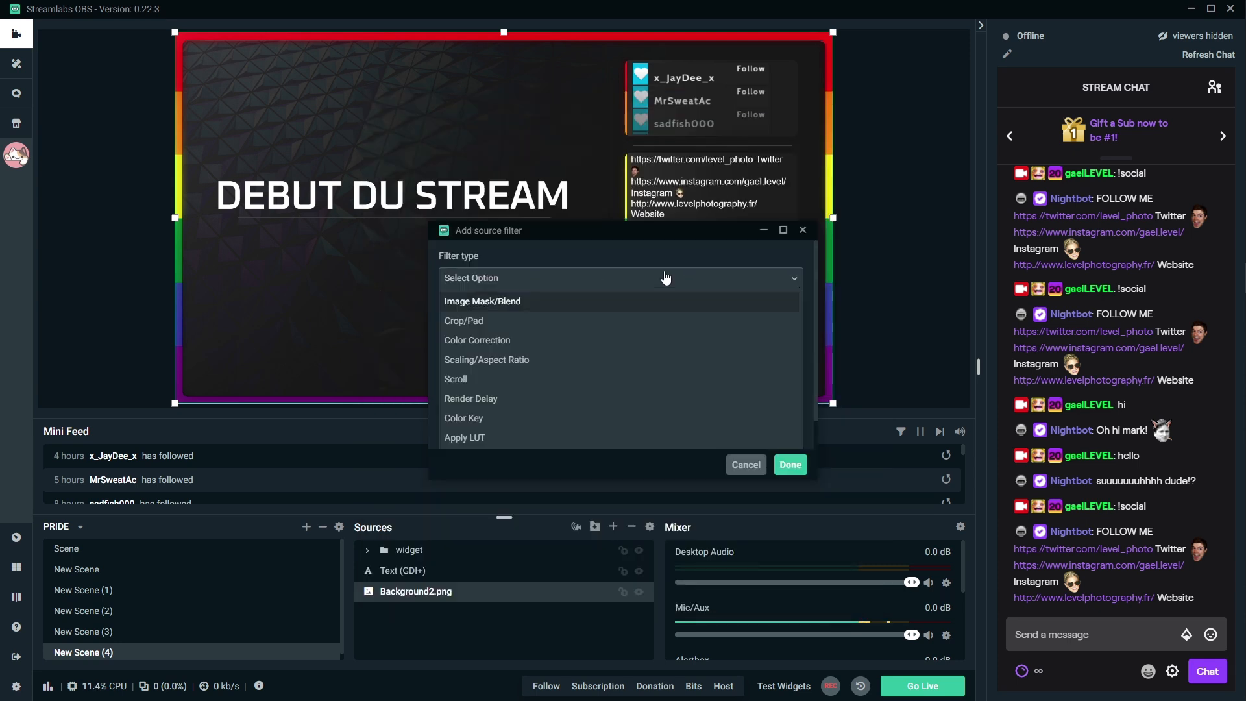
click(528, 341)
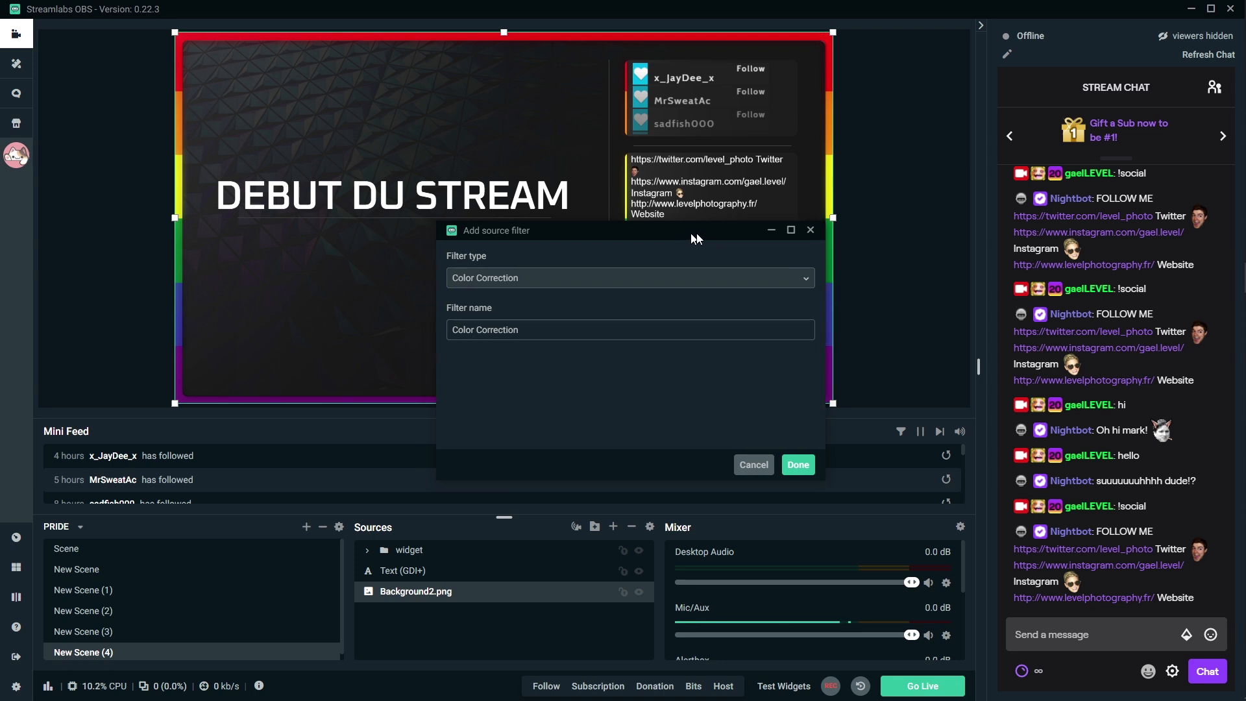
drag(683, 233, 880, 227)
click(989, 459)
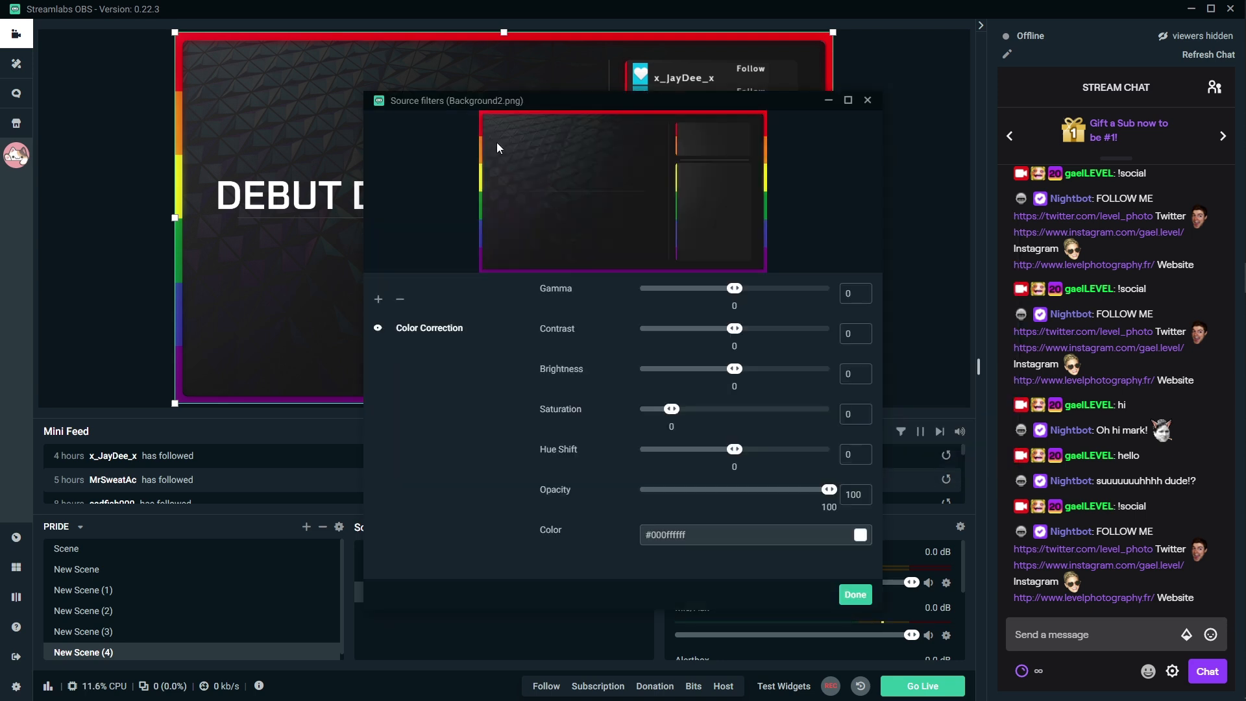
- Set the Color Correction filter's color to pure red (#000ff0000), moving the filter window aside to see the scene, and deselect the background
drag(493, 101, 796, 103)
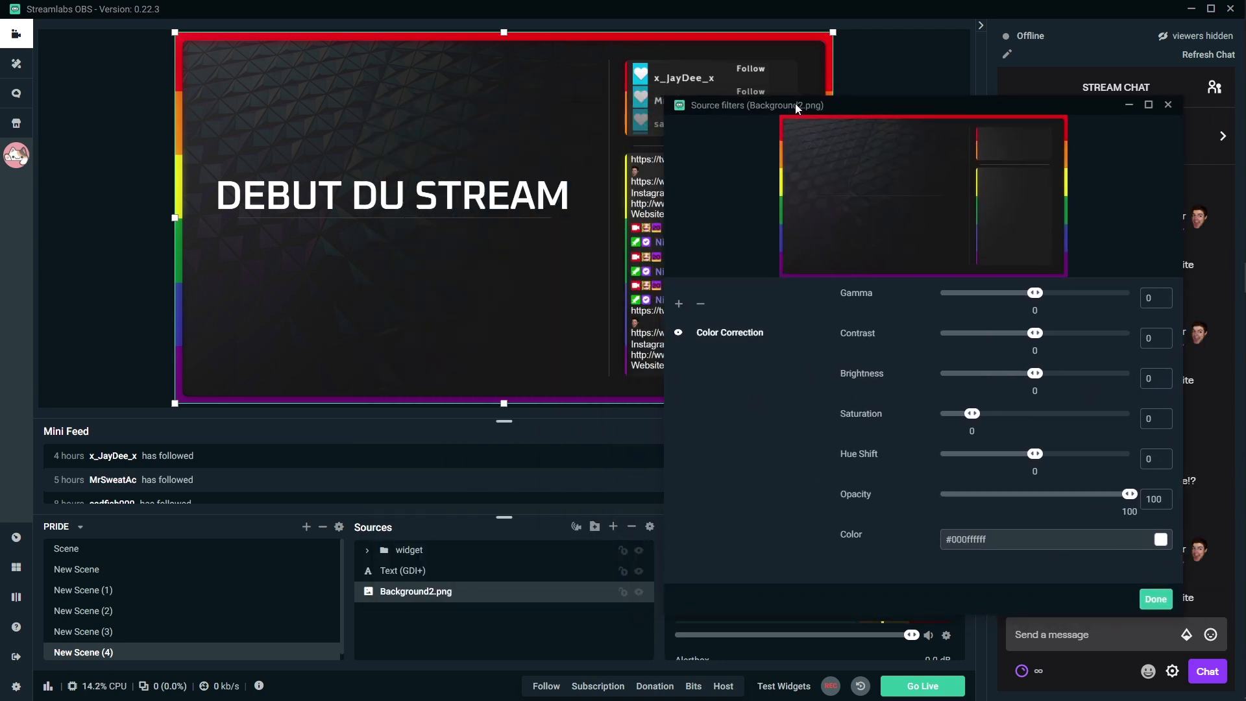
click(1163, 547)
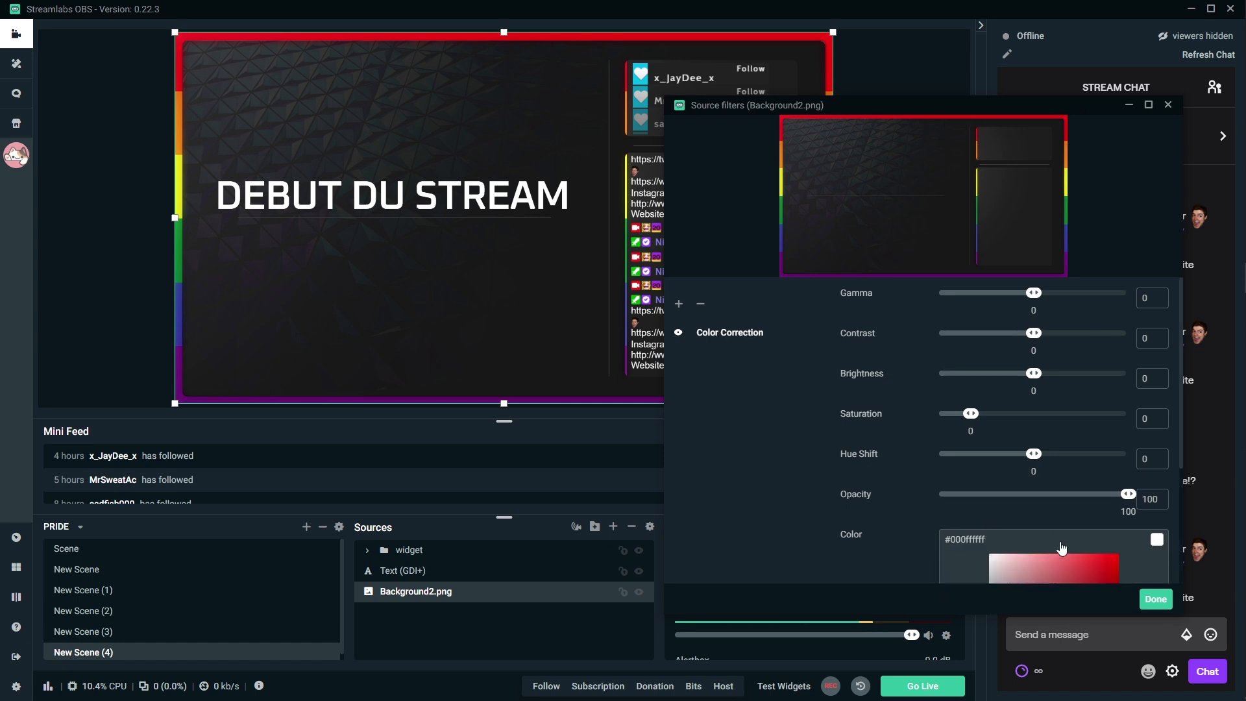
drag(1100, 570, 1117, 555)
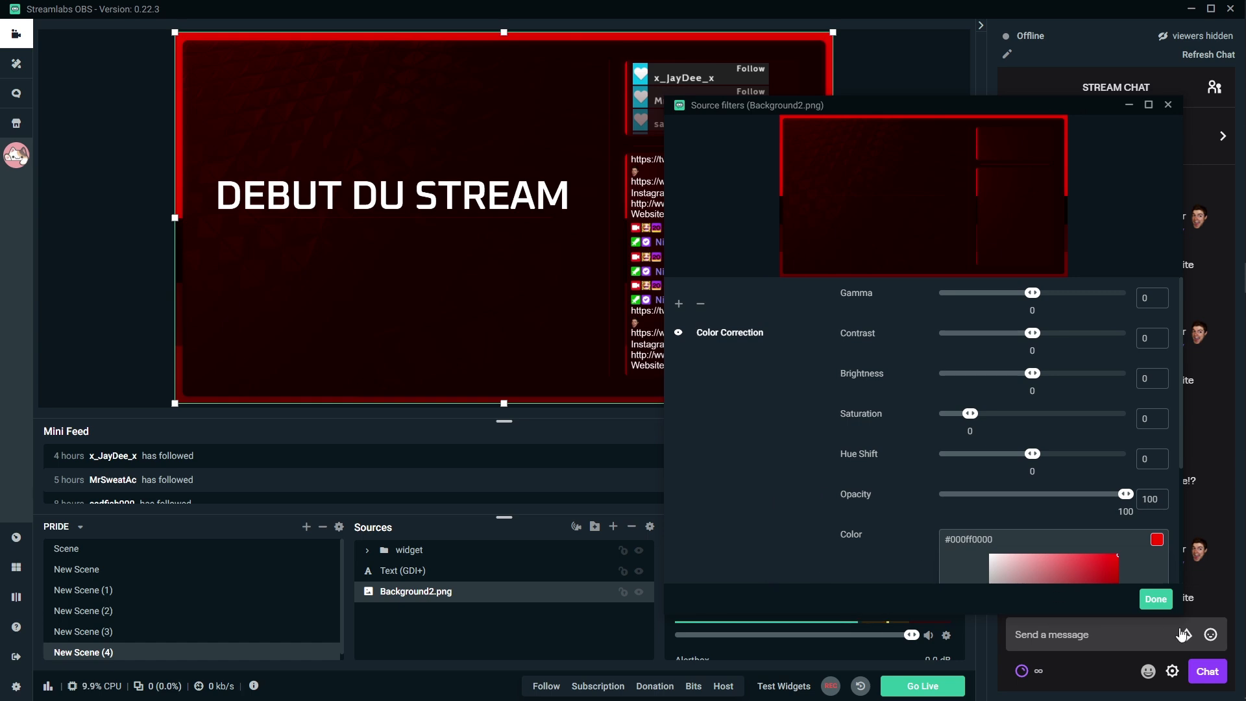
click(1156, 598)
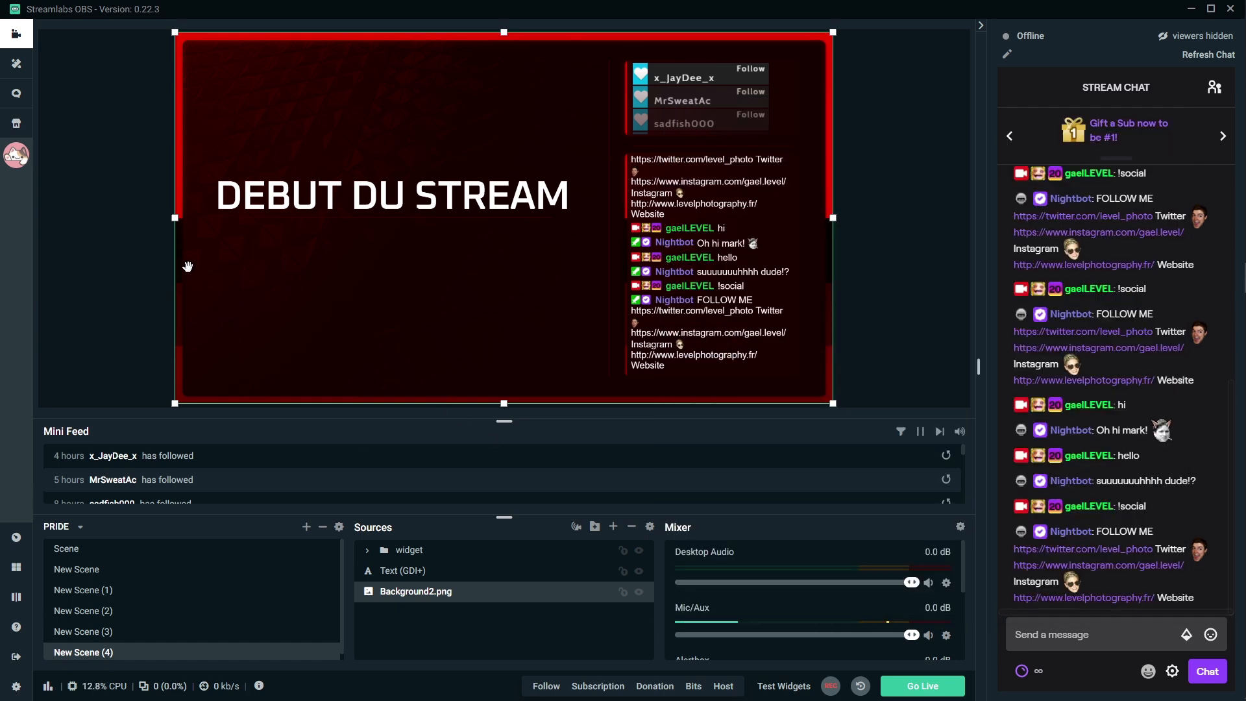
click(119, 263)
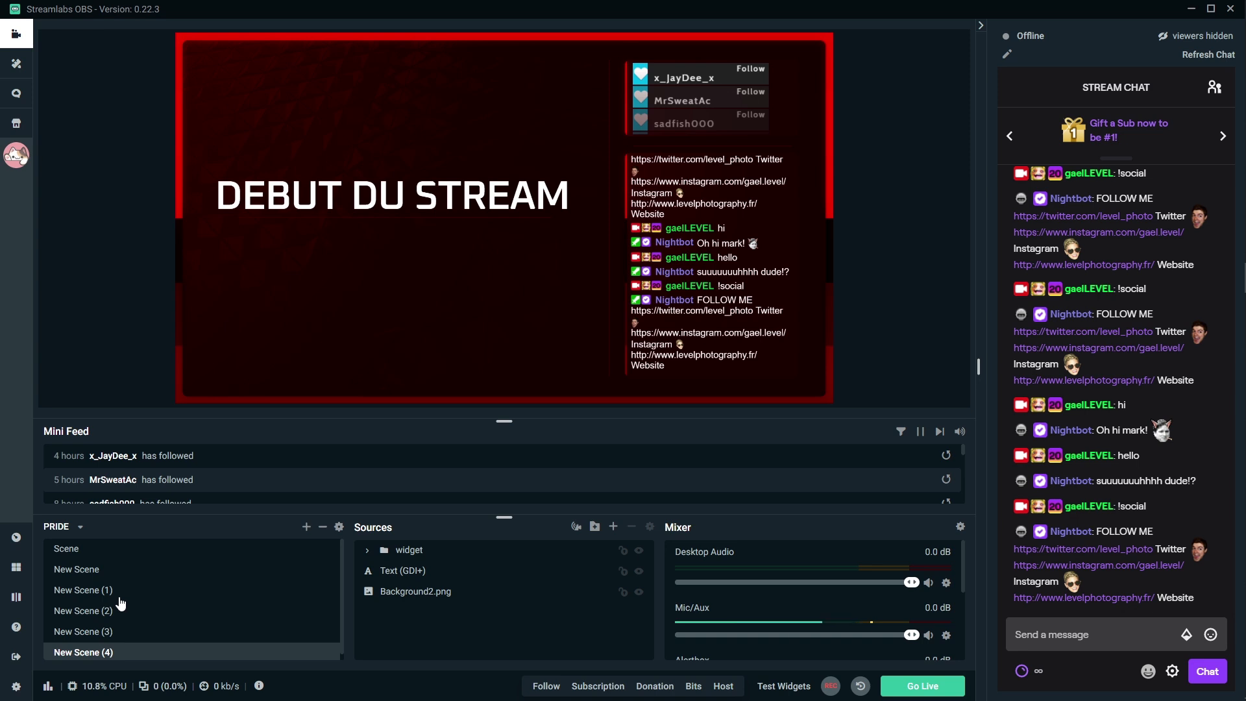
- Change the Global Transition's type to Slide in the scene transition settings and close the settings
click(339, 527)
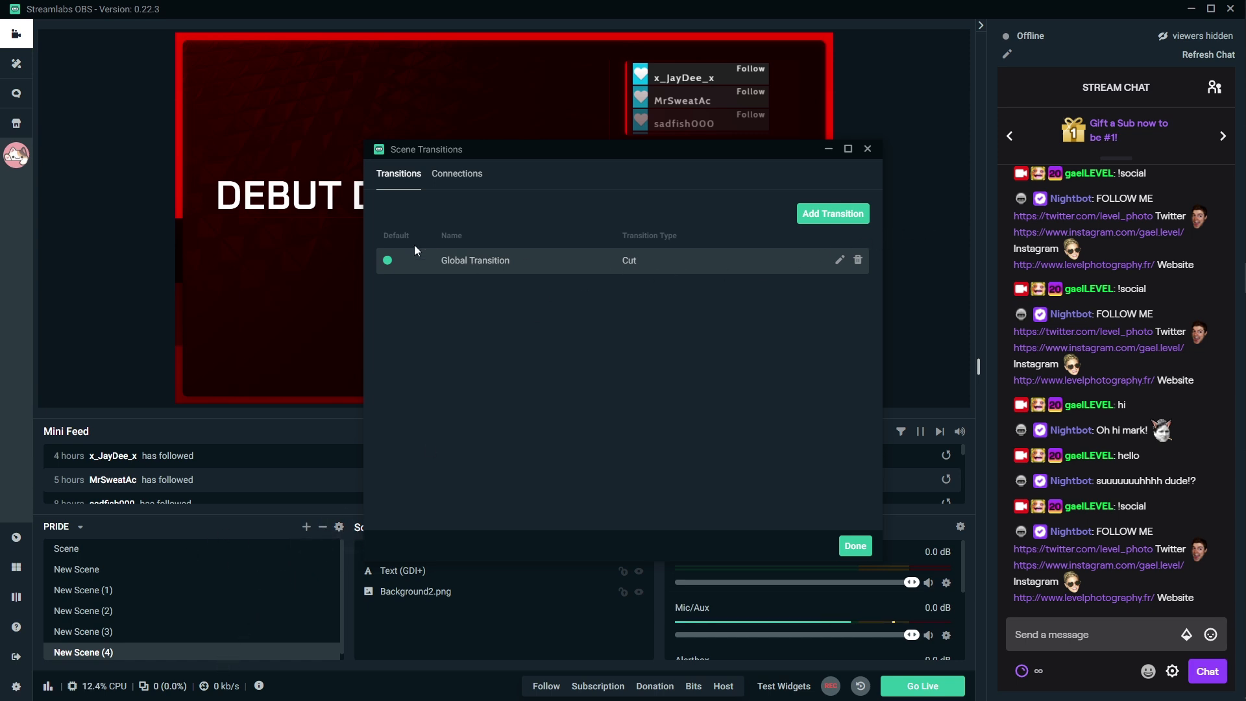
click(840, 260)
click(627, 224)
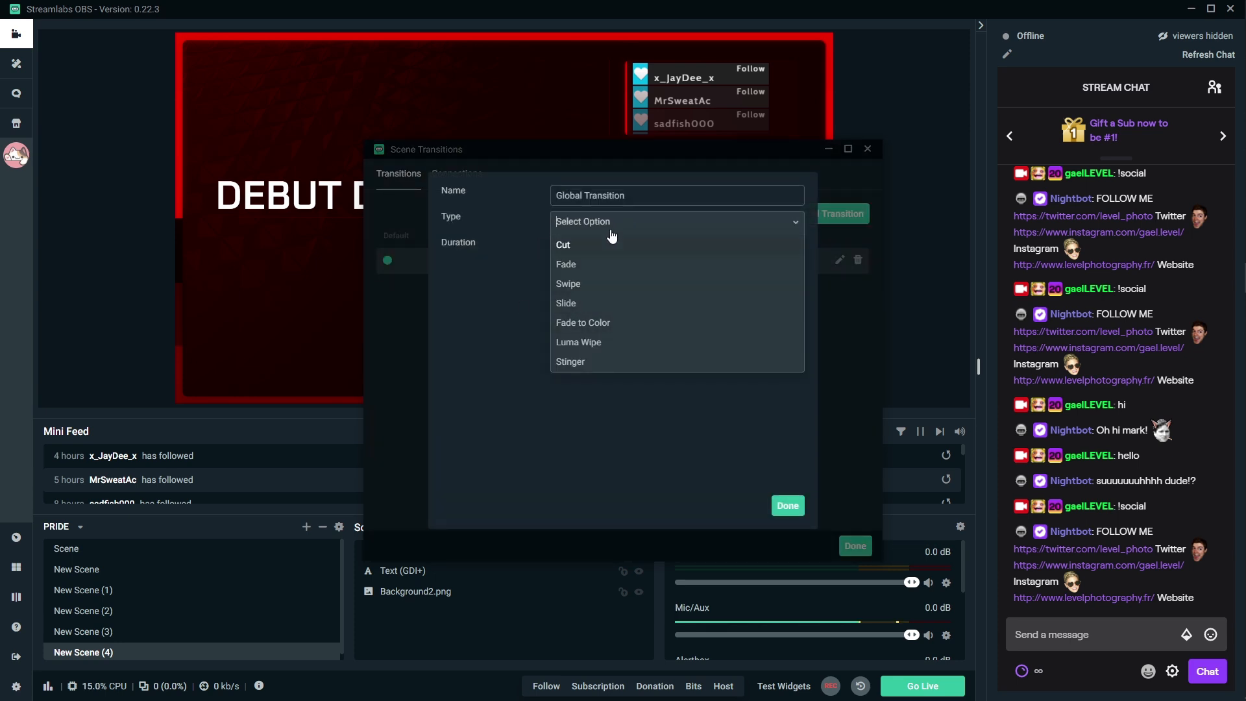
click(597, 308)
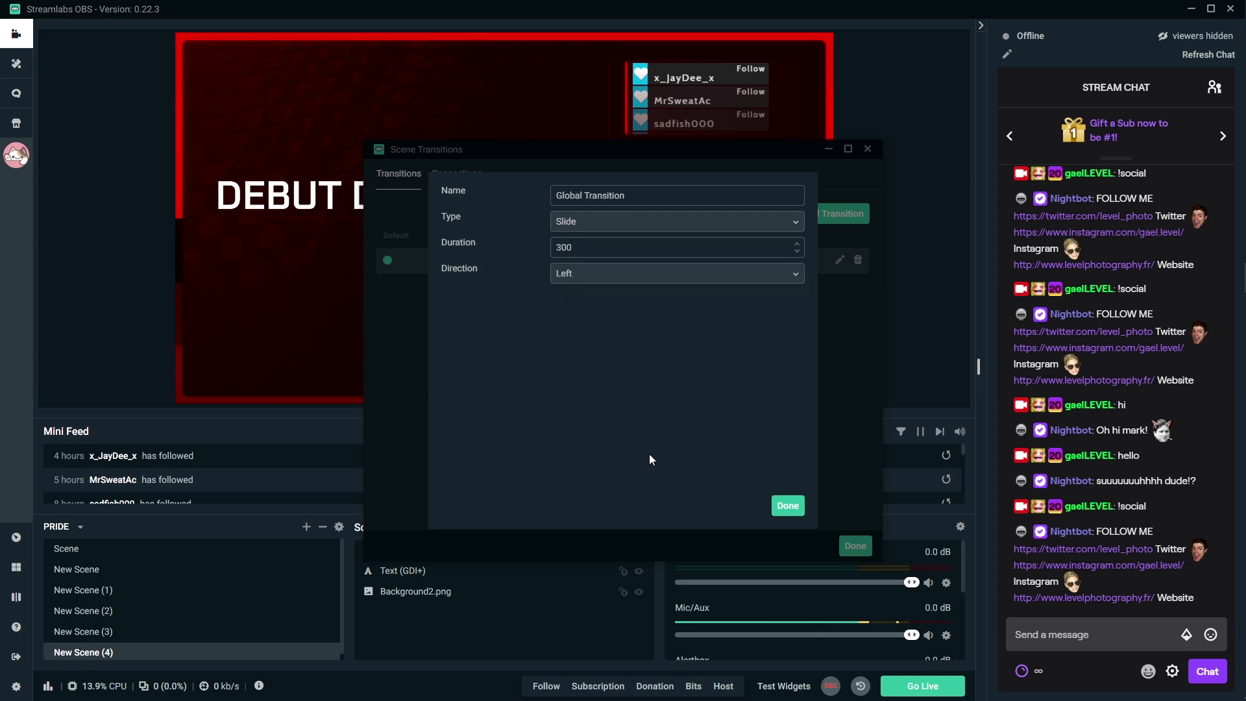
click(786, 505)
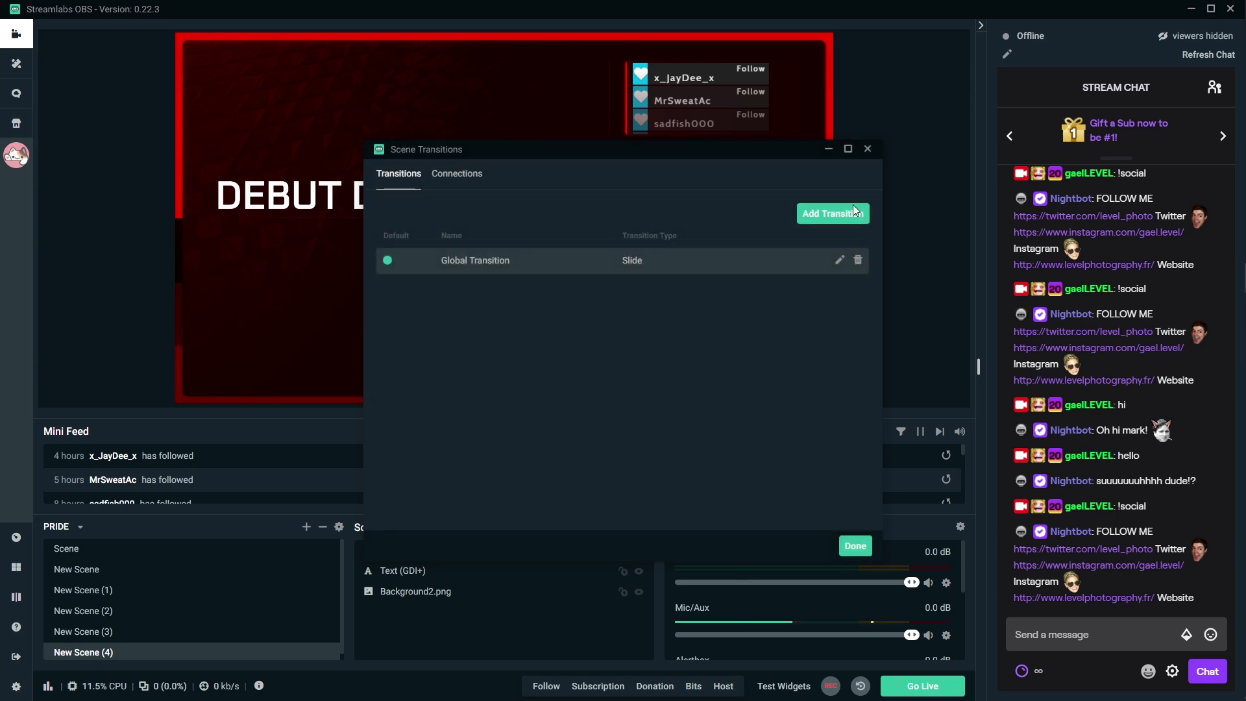
click(854, 545)
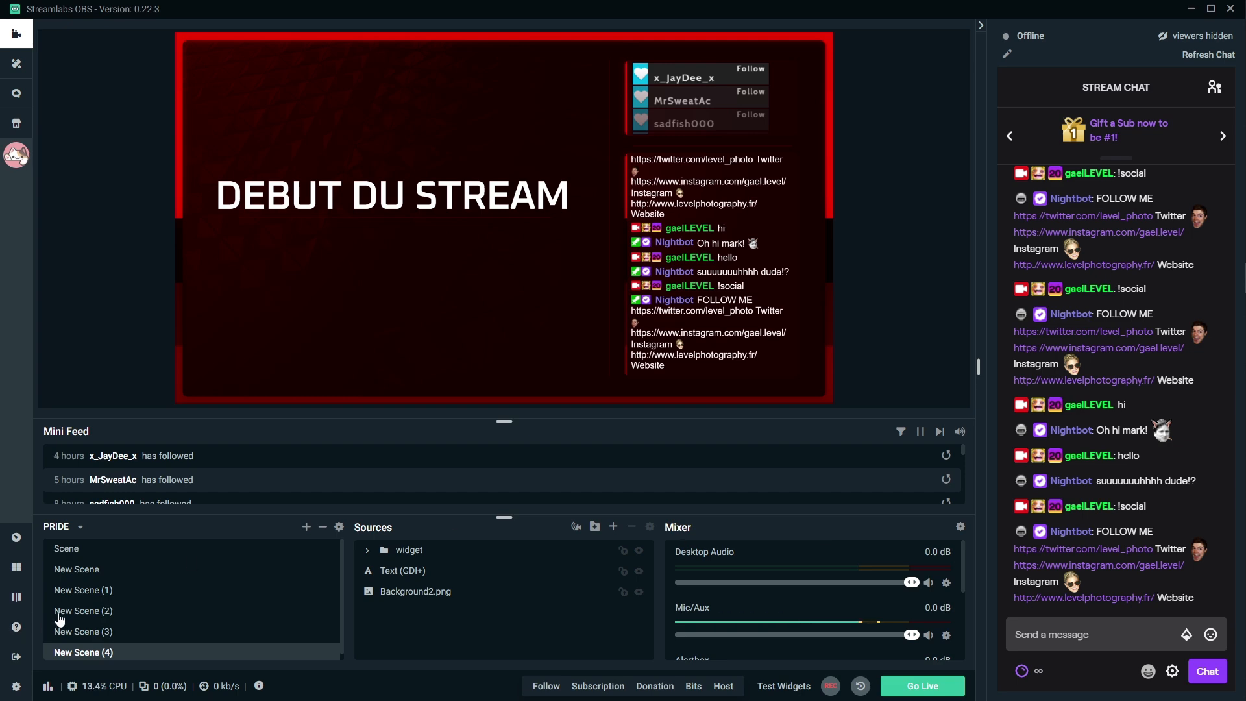
- Preview the slide transition by switching through the scenes from Scene to New Scene (3)
click(90, 551)
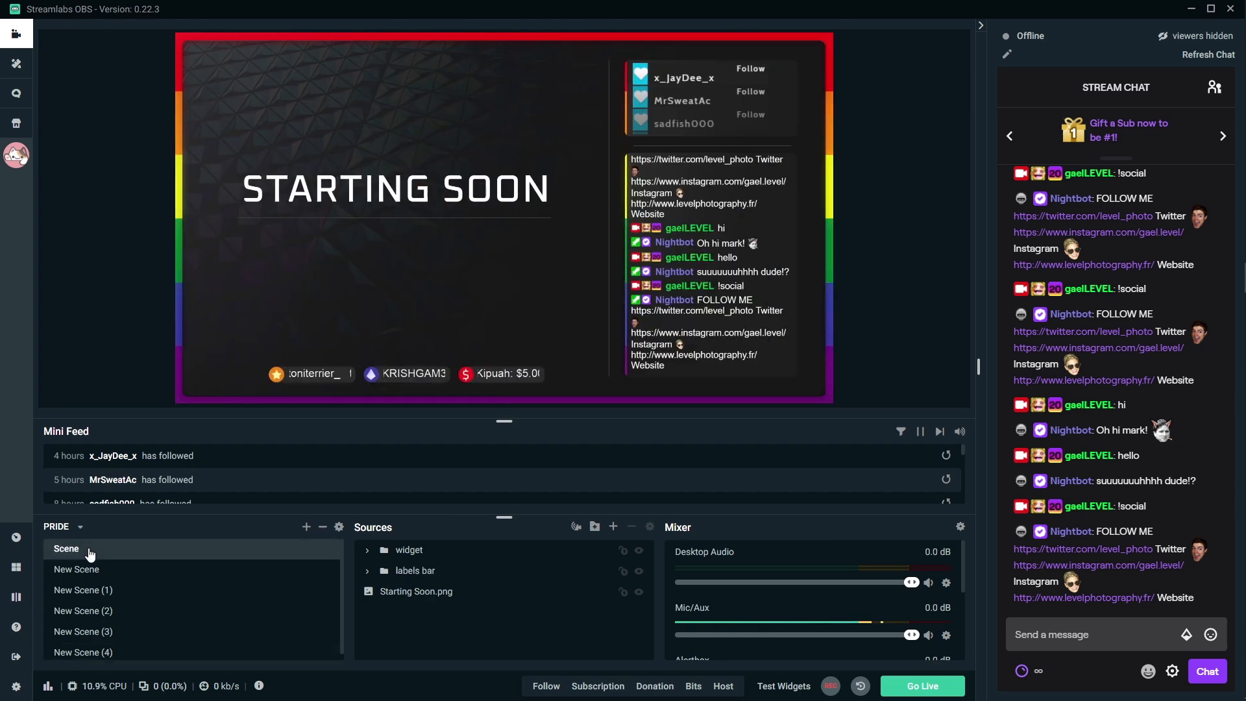
click(96, 571)
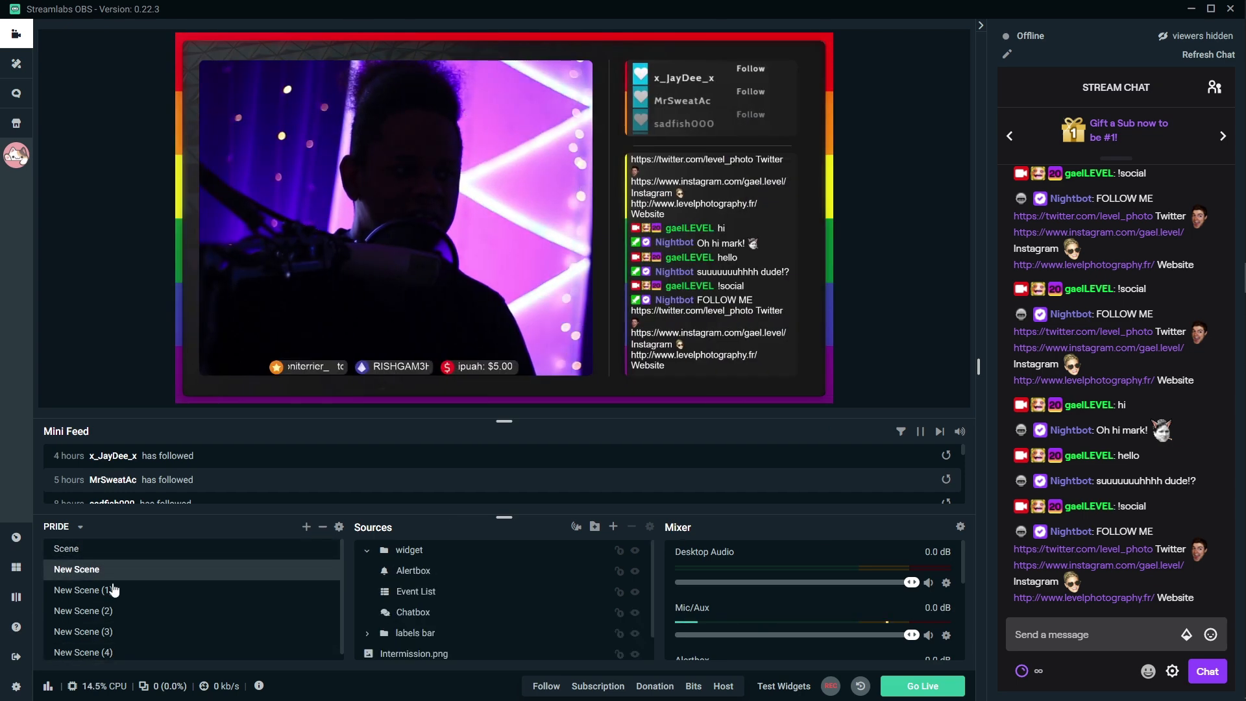
click(110, 590)
click(108, 612)
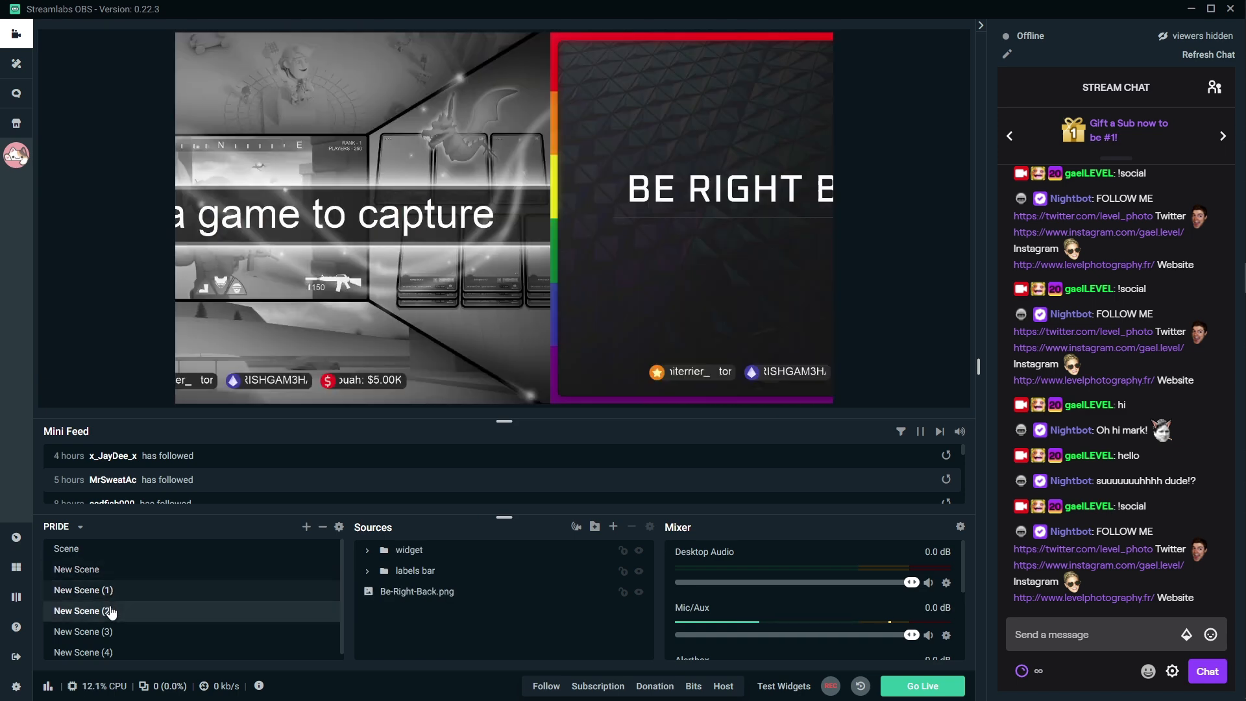
click(108, 633)
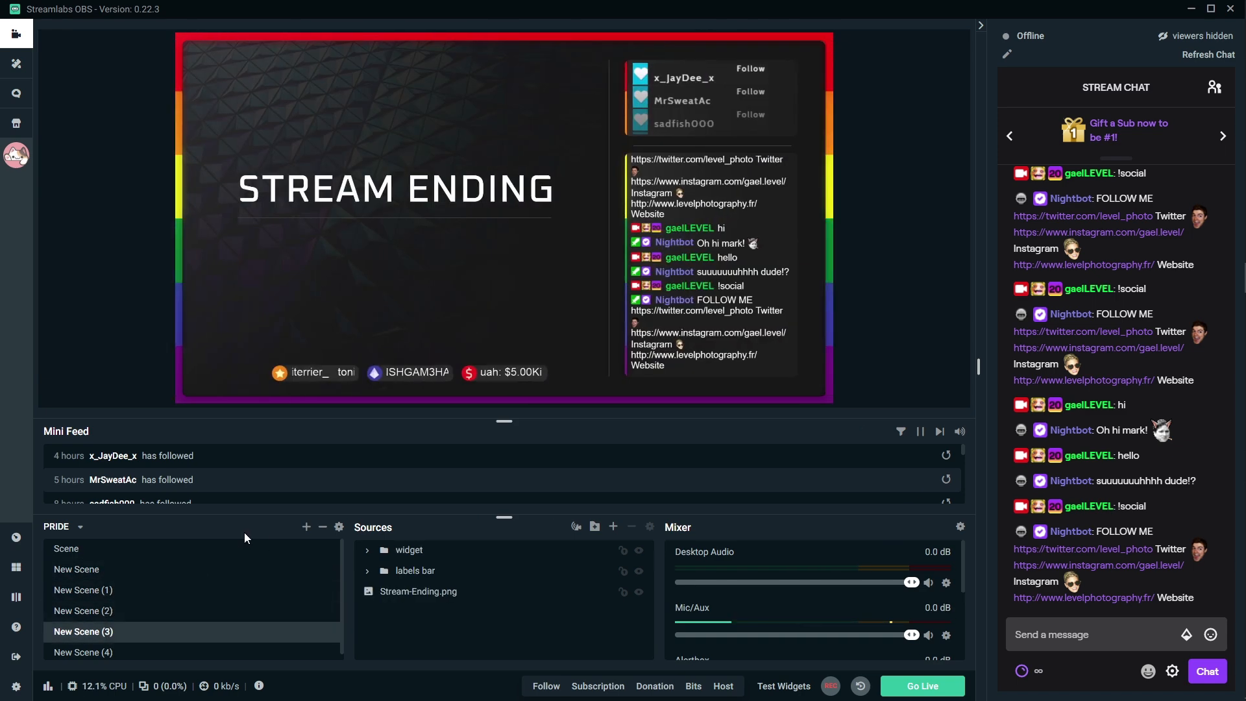
- Set the Global Transition's duration to 1000 and close the transition settings
click(339, 526)
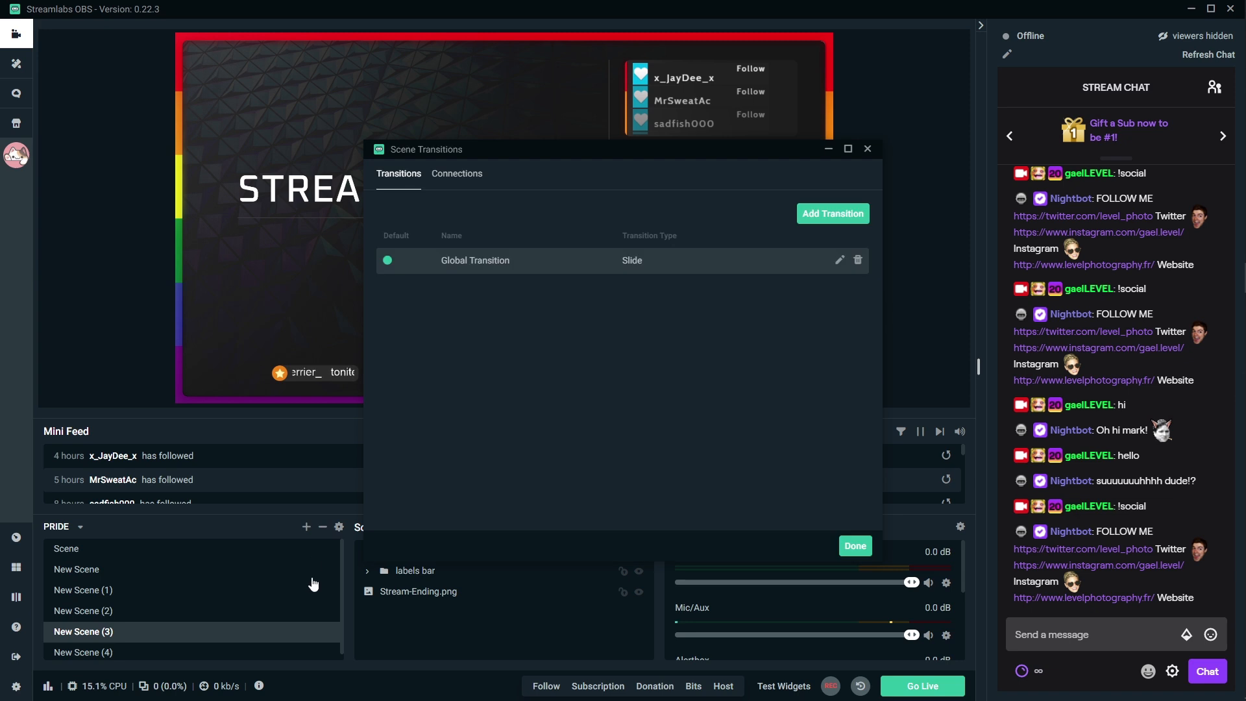
click(841, 261)
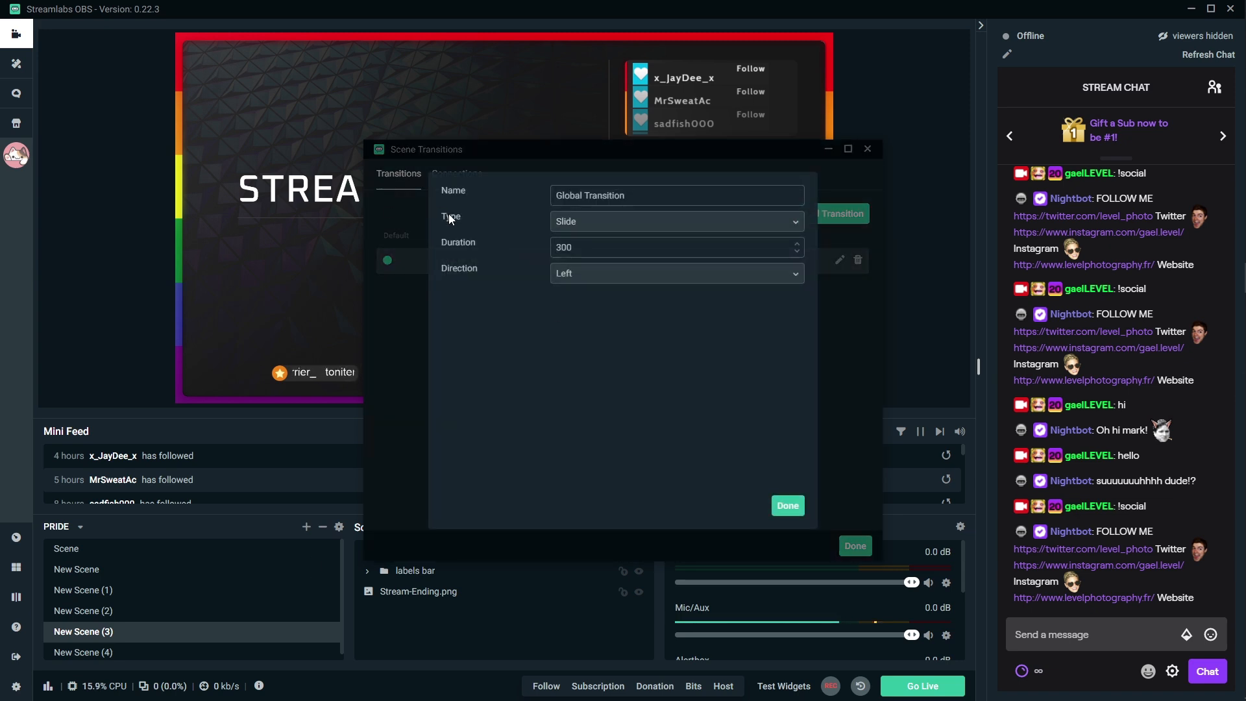
double_click(562, 247)
text(1000)
click(787, 506)
click(854, 546)
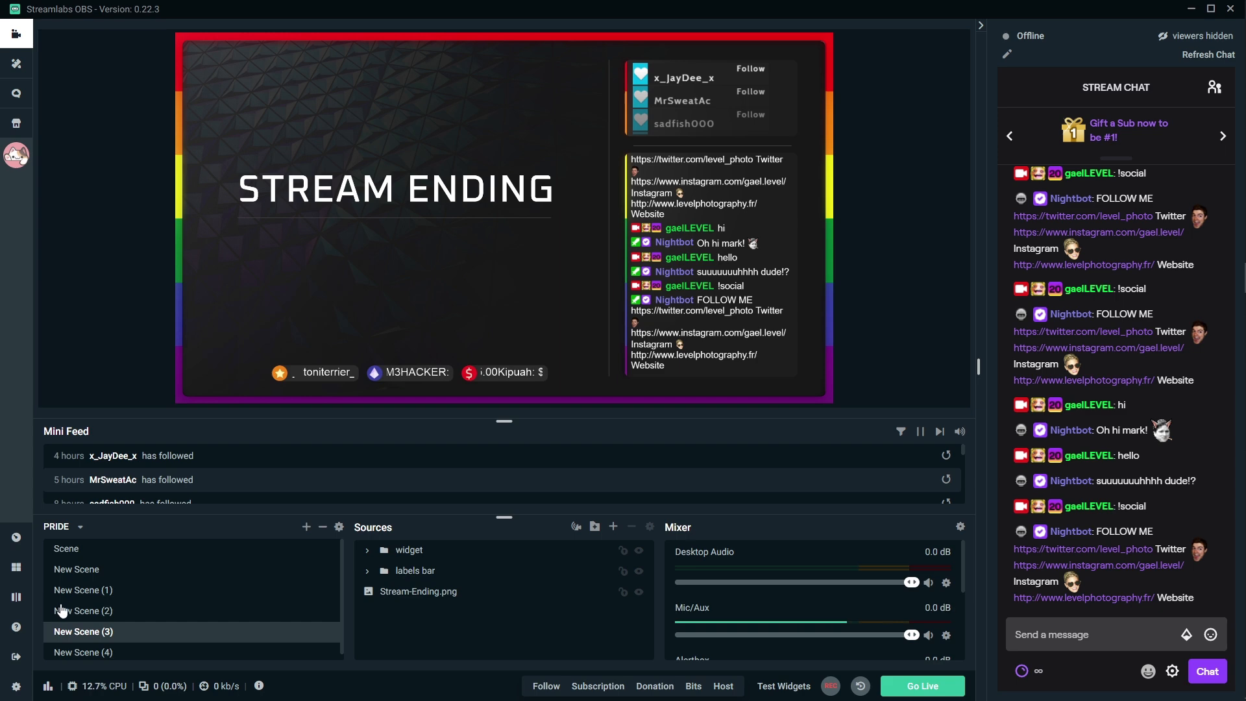
- Check the longer transition by switching to New Scene (2), New Scene (1) and New Scene in turn
click(54, 611)
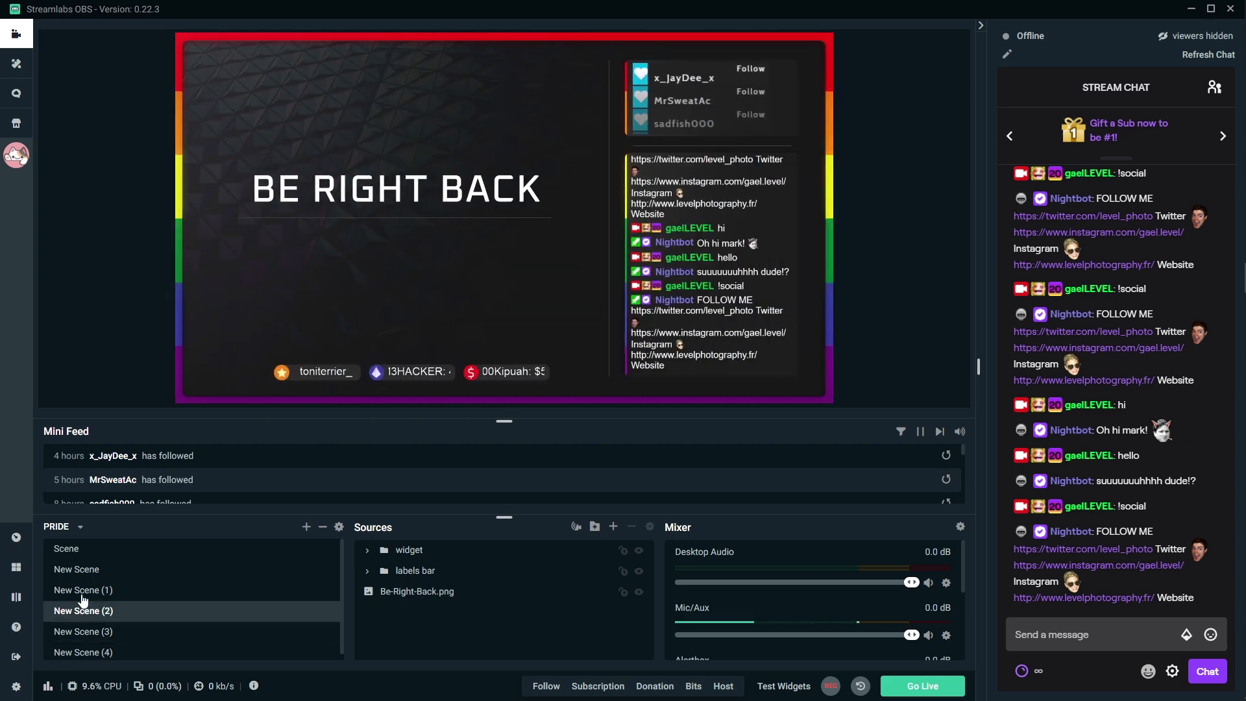
click(83, 593)
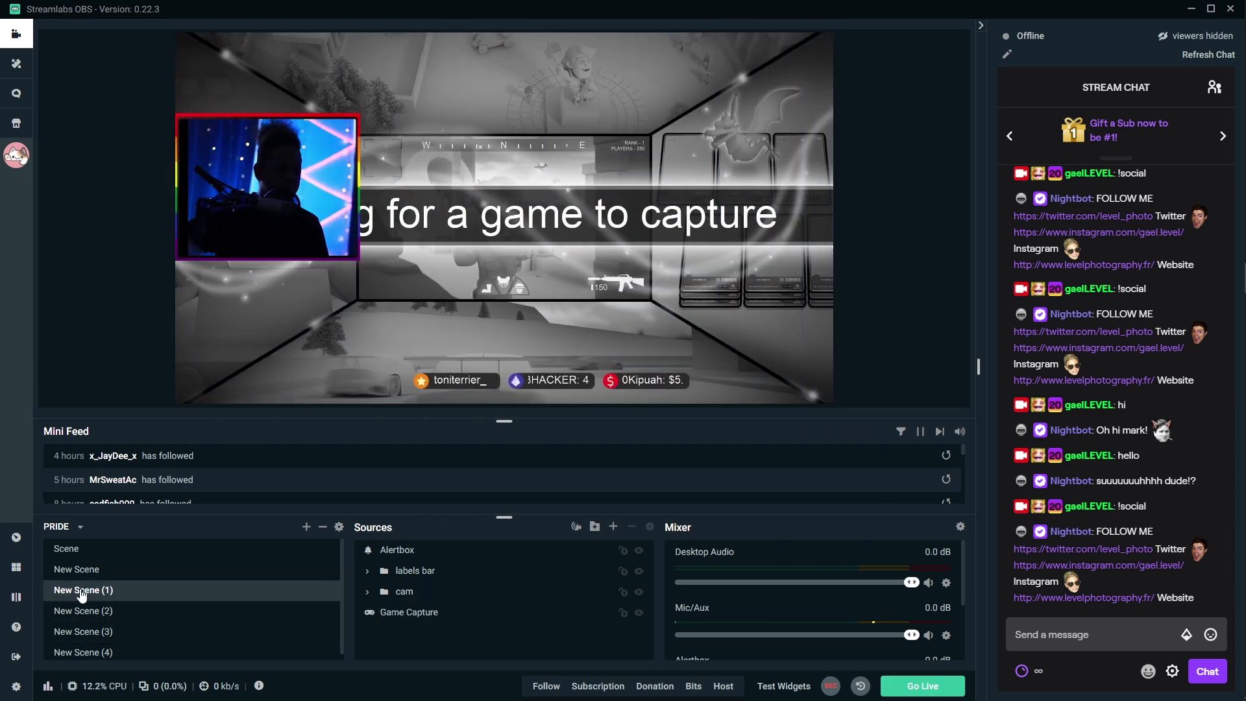
click(78, 571)
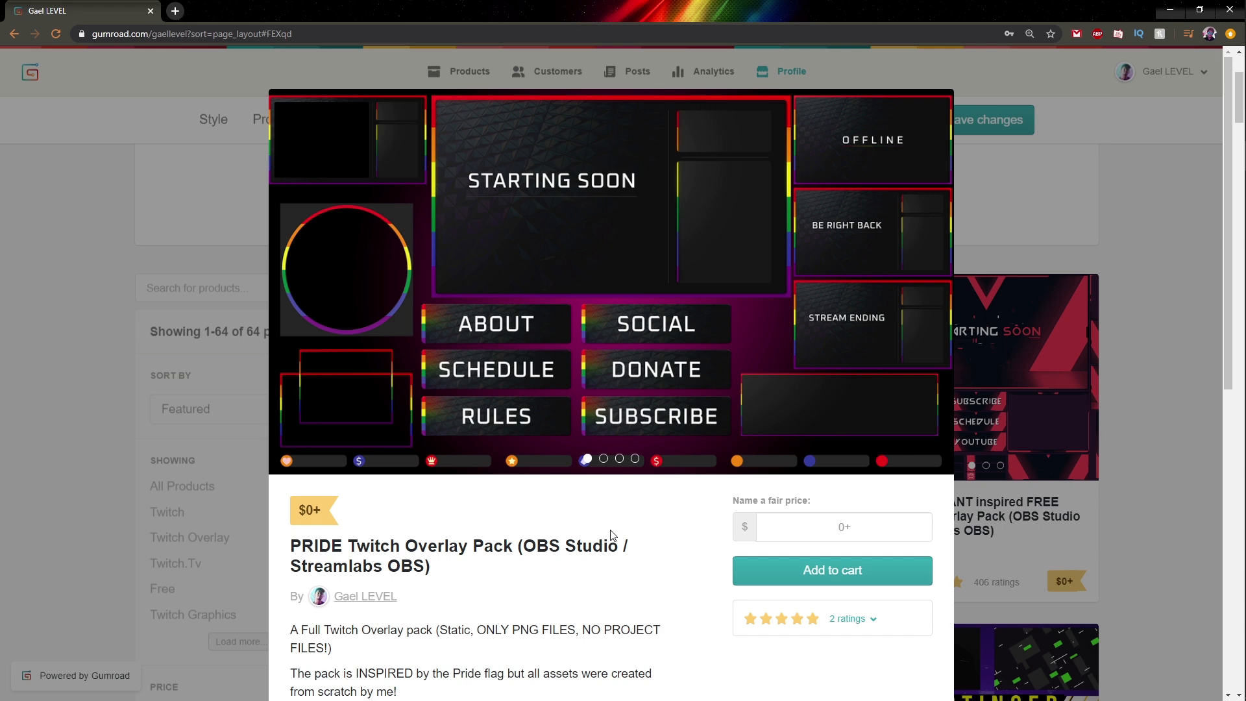
- Review the PRIDE overlay pack's contents on its Gumroad page, close it, look over the product gallery, and return to Streamlabs OBS
scroll(397, 475, down, 5)
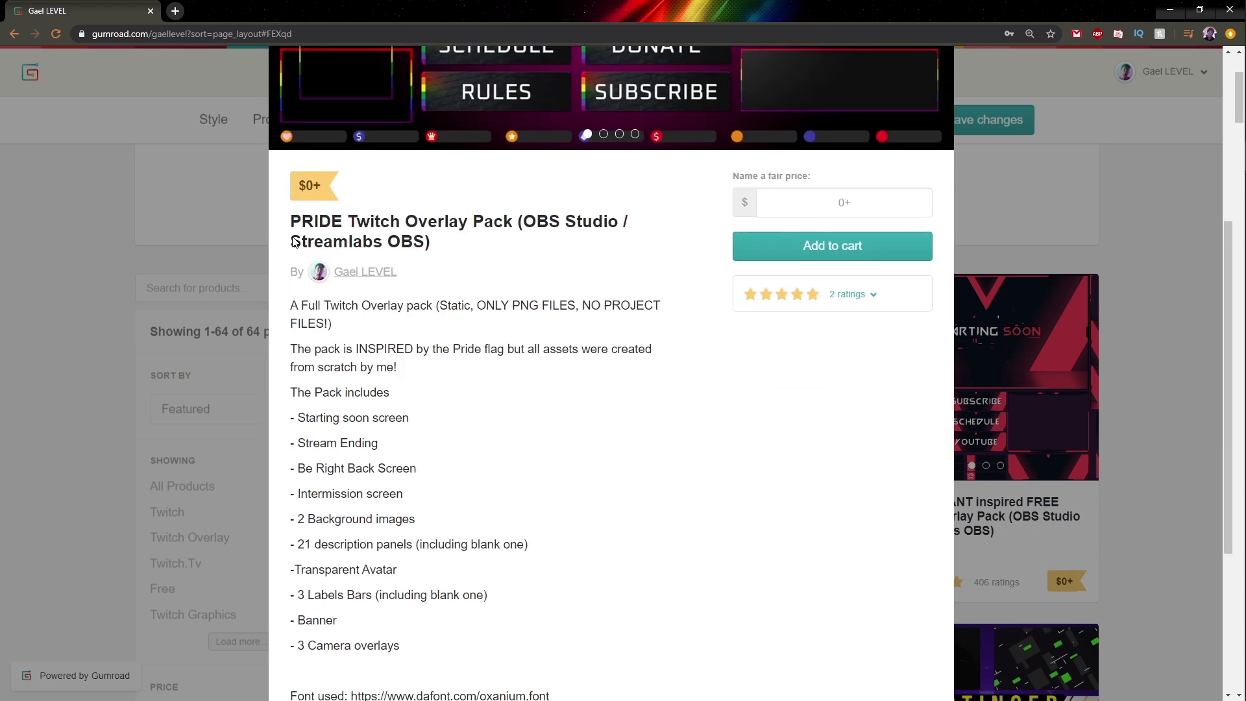
scroll(224, 548, down, 2)
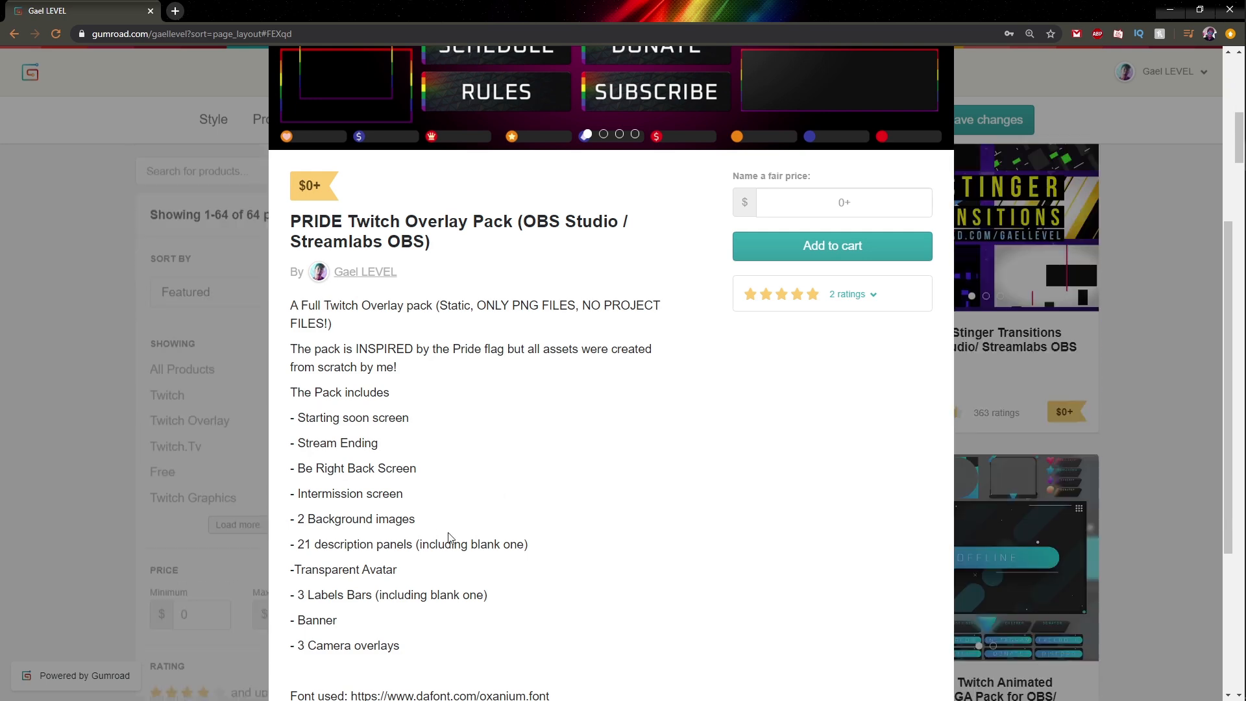
scroll(439, 547, down, 4)
scroll(448, 415, up, 2)
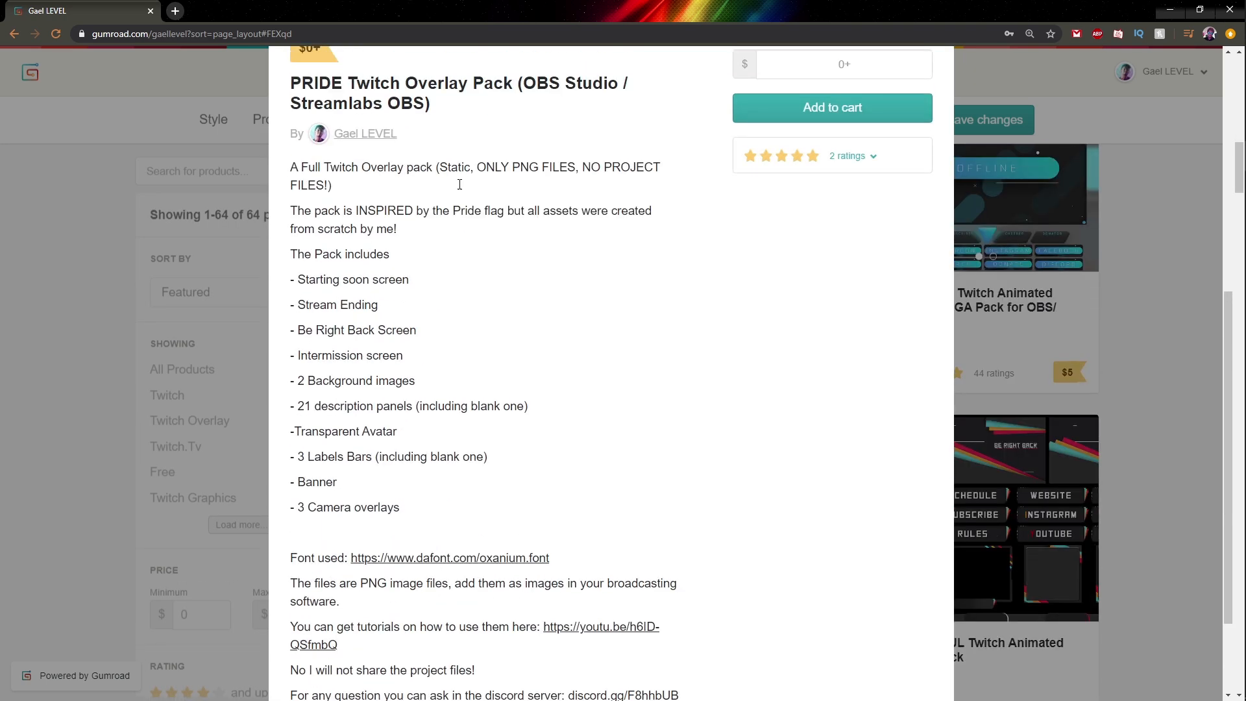
click(30, 332)
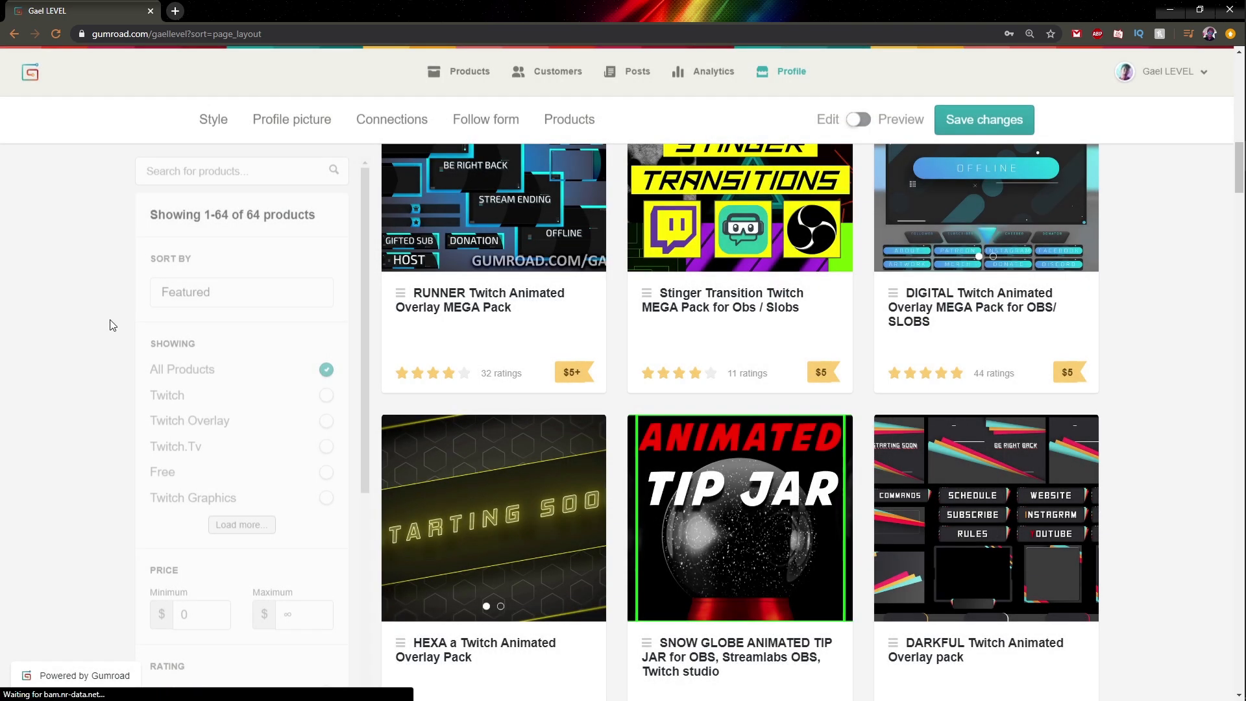
scroll(170, 314, up, 4)
scroll(170, 318, up, 10)
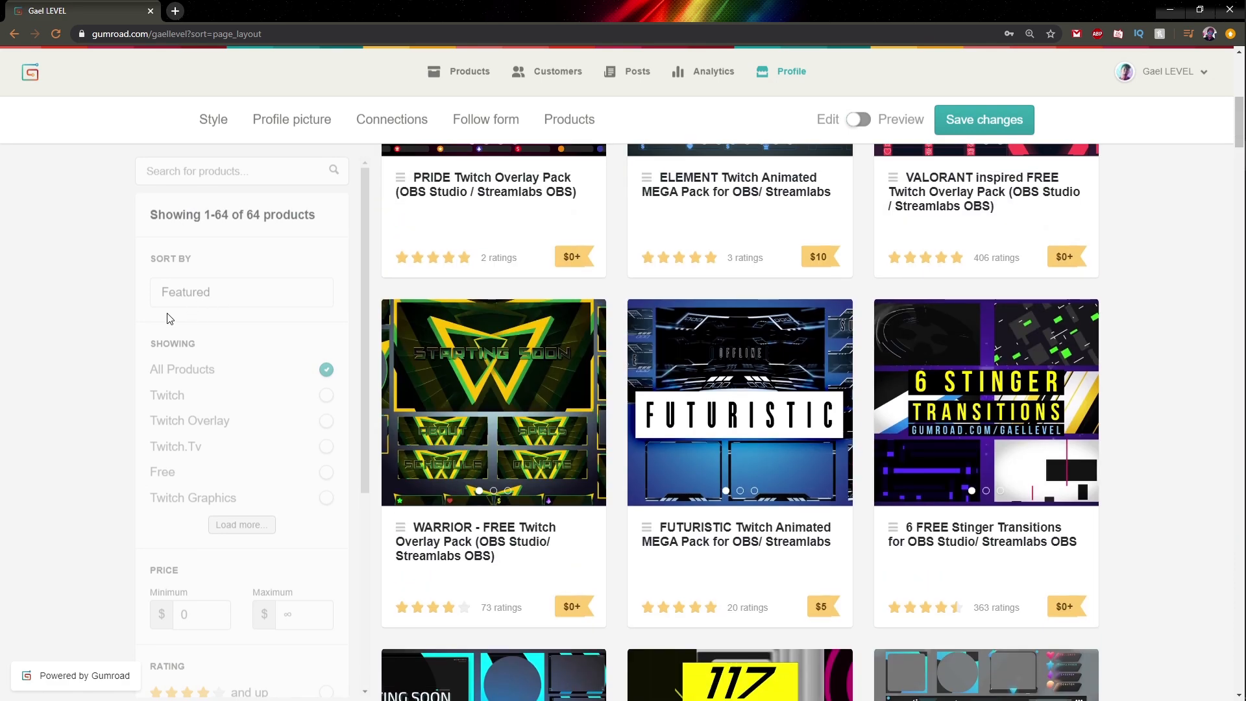
scroll(170, 318, up, 1)
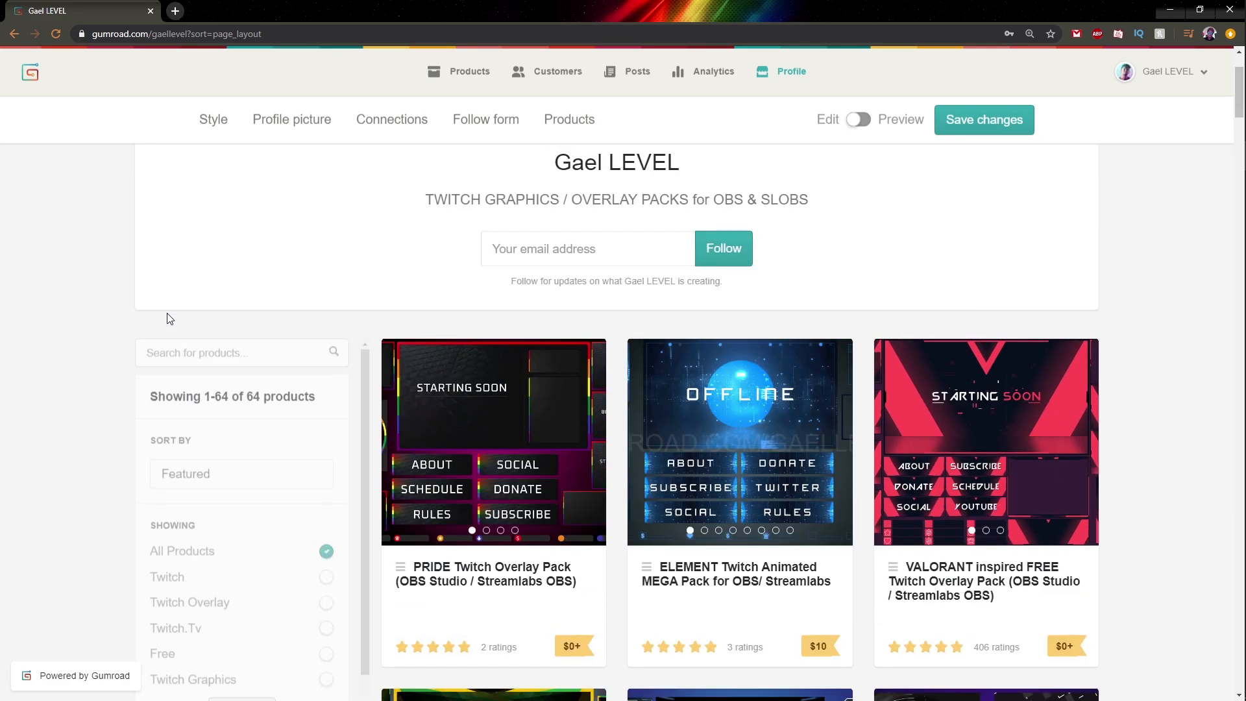
key(alt+Tab)
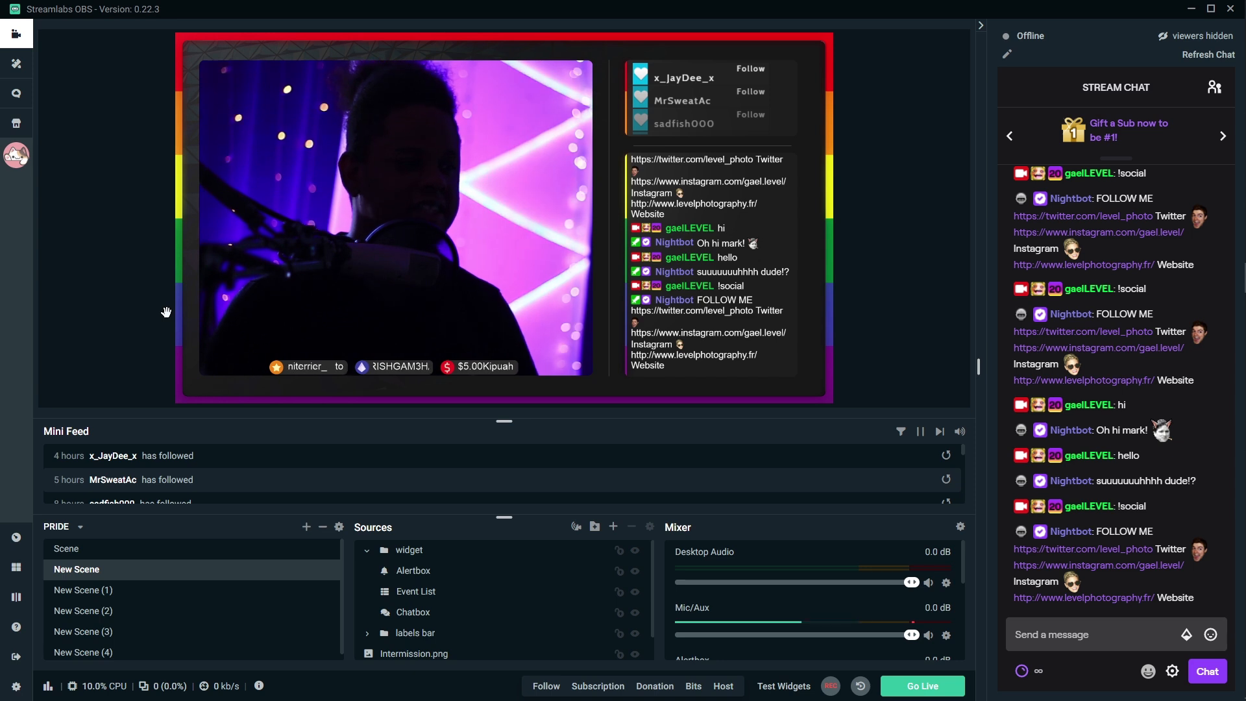